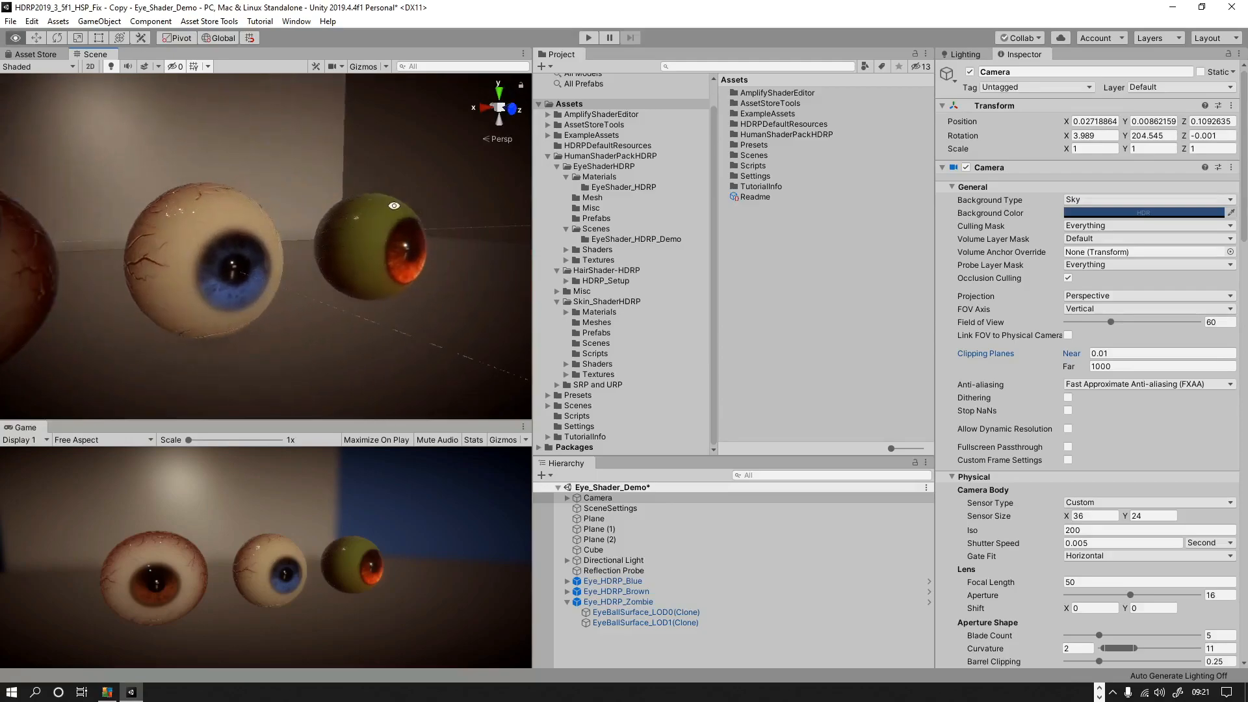
Step: Select the EyeBallSurface_LOD0(Clone) mesh of the zombie eye and show its material's exposed properties
{"action": "middle_click_drag", "start_coordinate": [407, 298], "coordinate": [240, 306], "text": "alt"}
{"action": "scroll", "coordinate": [325, 360], "scroll_direction": "up", "scroll_amount": 2}
{"action": "right_click_drag", "start_coordinate": [384, 217], "coordinate": [350, 408], "text": "alt"}
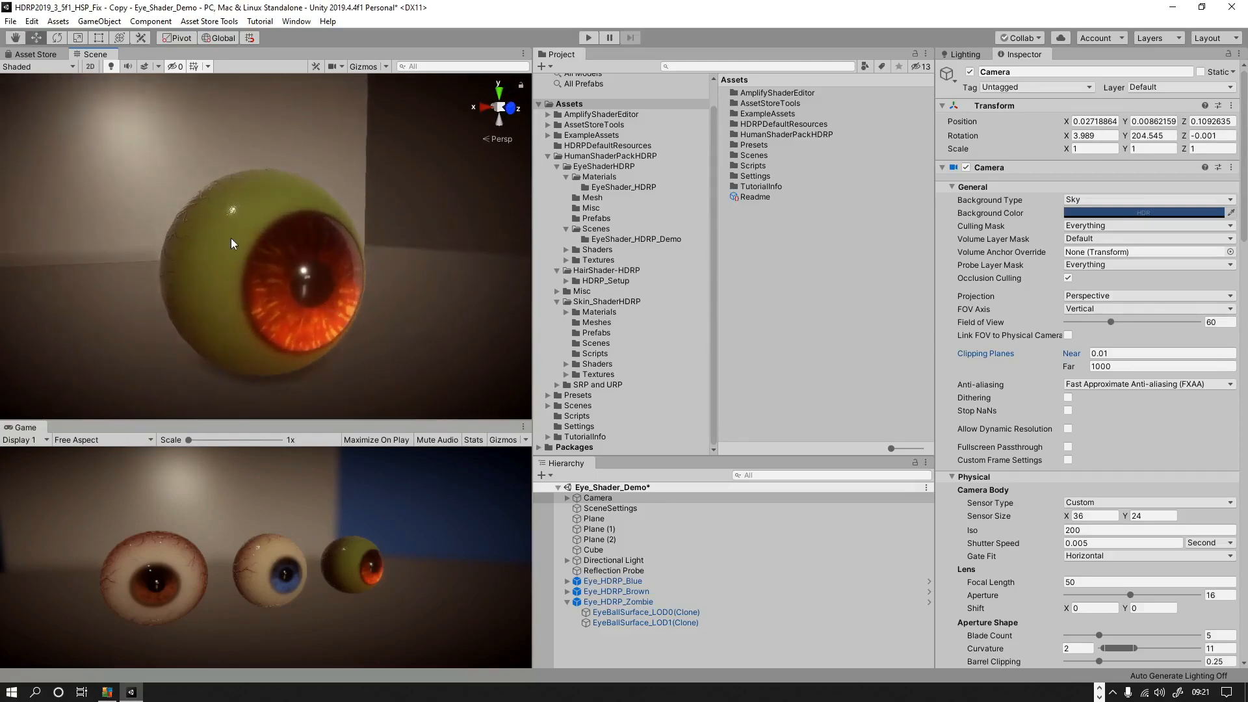
{"action": "left_click", "coordinate": [232, 250]}
{"action": "left_click", "coordinate": [303, 290]}
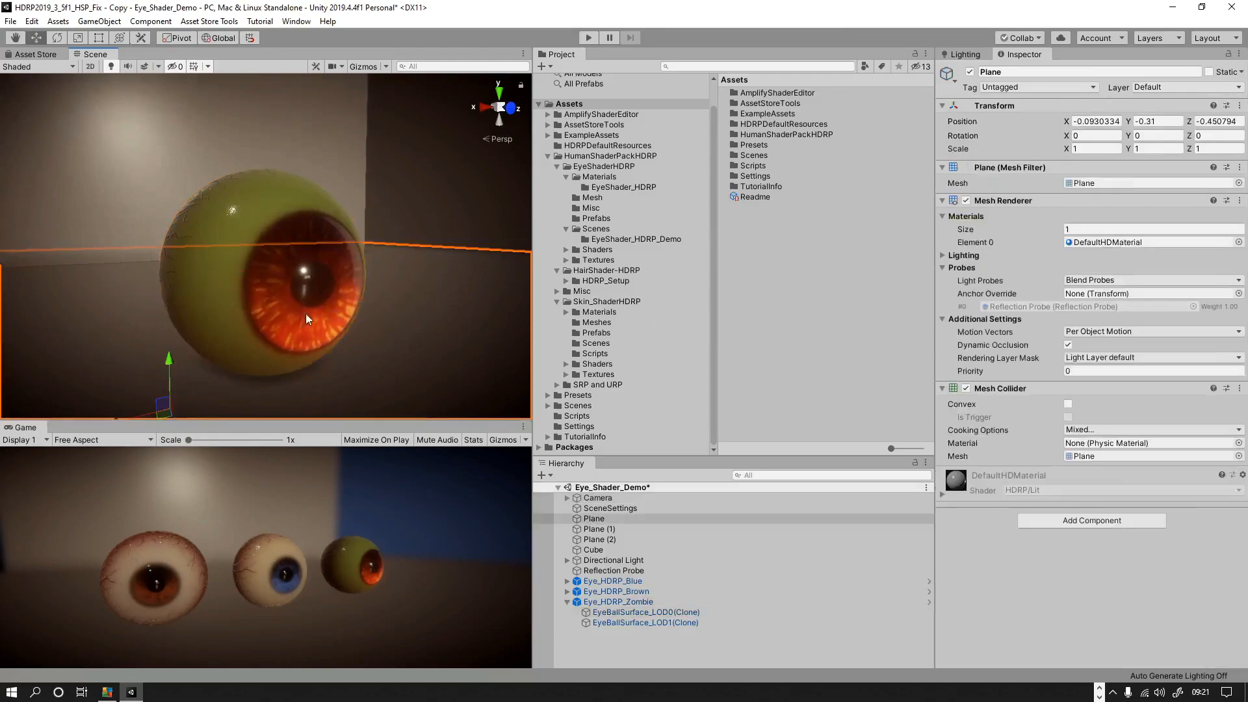
{"action": "left_click", "coordinate": [267, 341]}
{"action": "left_click", "coordinate": [264, 333]}
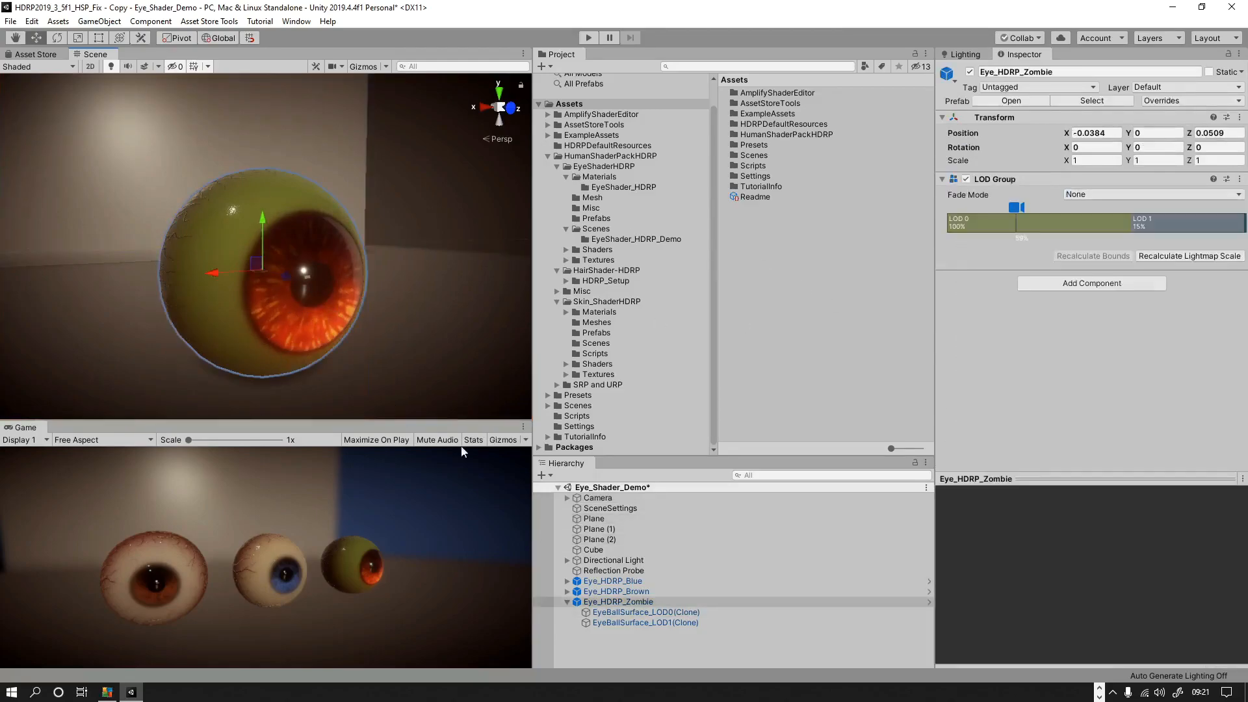
{"action": "left_click", "coordinate": [681, 615]}
{"action": "scroll", "coordinate": [1073, 422], "scroll_direction": "down", "scroll_amount": 10}
{"action": "scroll", "coordinate": [1085, 304], "scroll_direction": "up", "scroll_amount": 8}
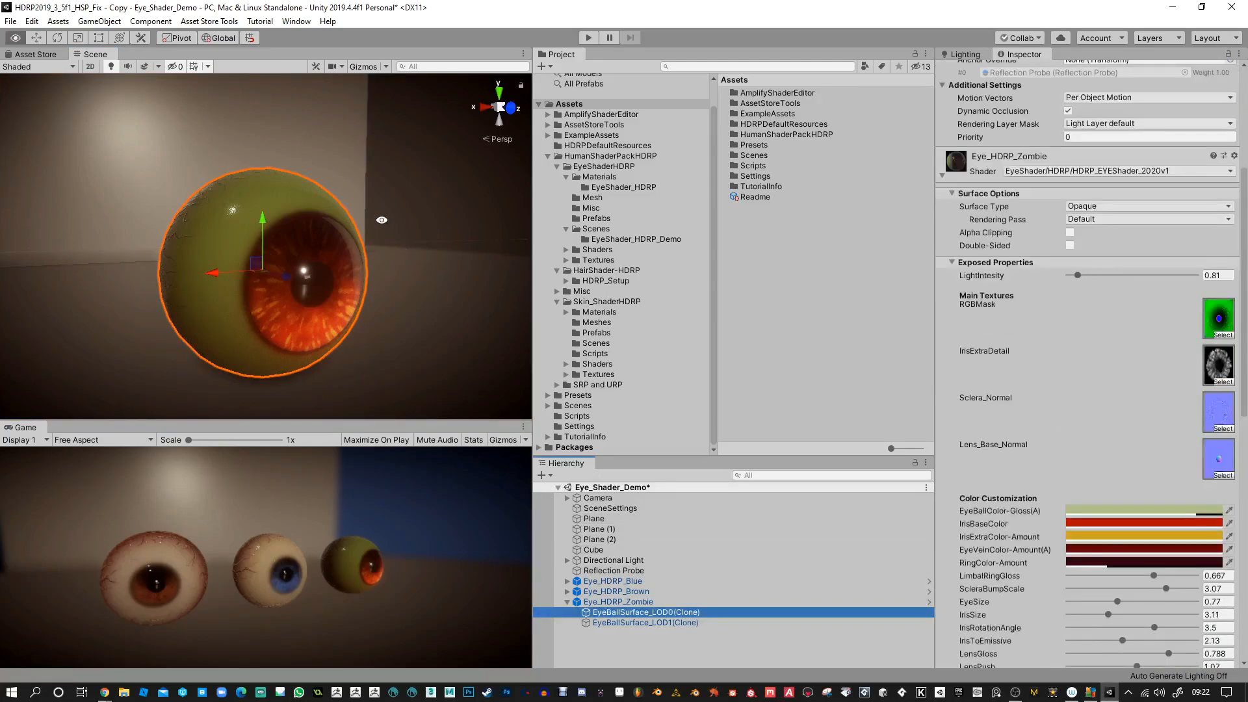
Step: Set the LightIntesity of the Eye_HDRP_Zombie material to 1
{"action": "right_click_drag", "start_coordinate": [382, 220], "coordinate": [395, 331], "text": "alt"}
{"action": "left_click_drag", "start_coordinate": [396, 331], "coordinate": [392, 273], "text": "alt"}
{"action": "right_click_drag", "start_coordinate": [392, 273], "coordinate": [403, 376], "text": "alt"}
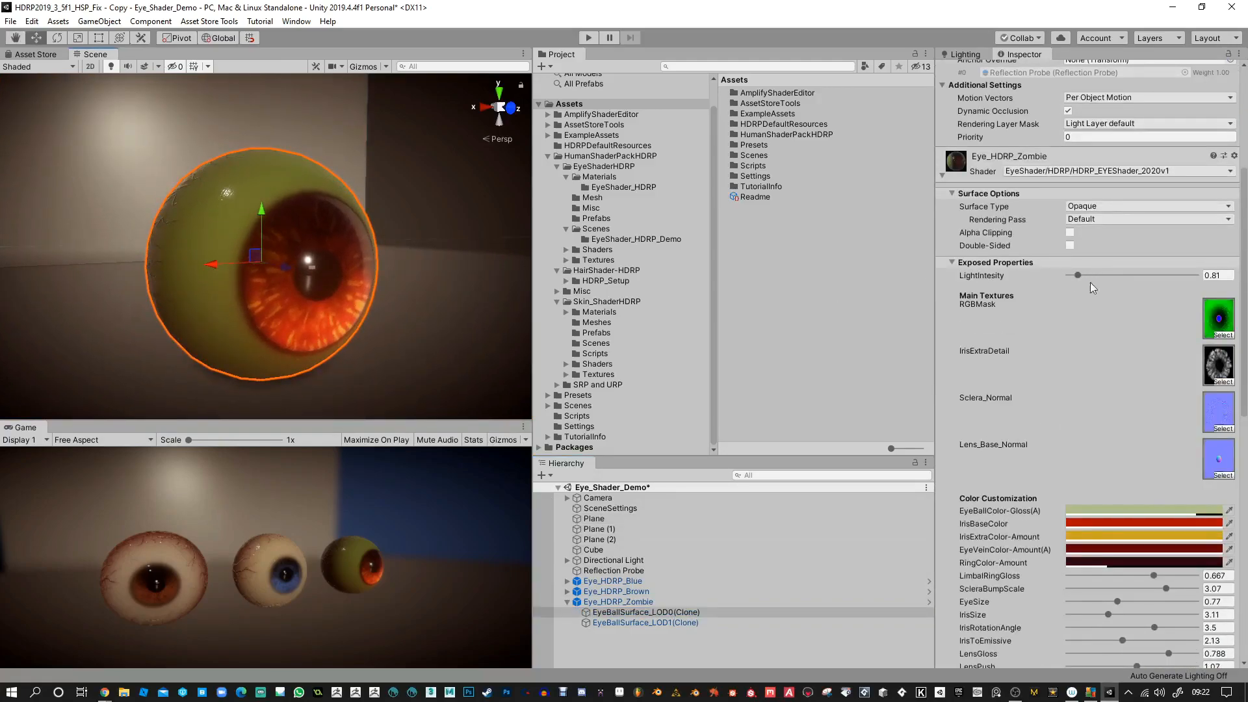
{"action": "mouse_move", "coordinate": [1078, 275]}
{"action": "left_mouse_down"}
{"action": "mouse_move", "coordinate": [1090, 278]}
{"action": "mouse_move", "coordinate": [1079, 276]}
{"action": "left_mouse_up"}
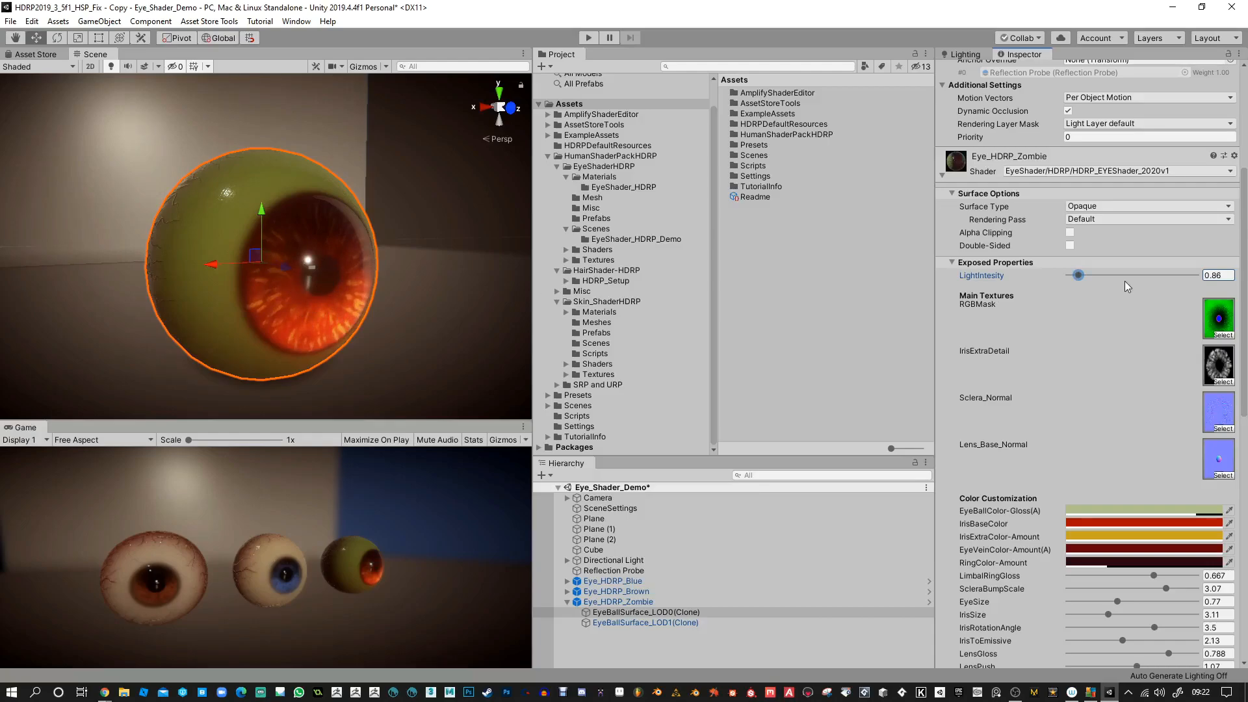
{"action": "left_click_drag", "start_coordinate": [1221, 272], "coordinate": [1199, 275]}
{"action": "type", "text": "1"}
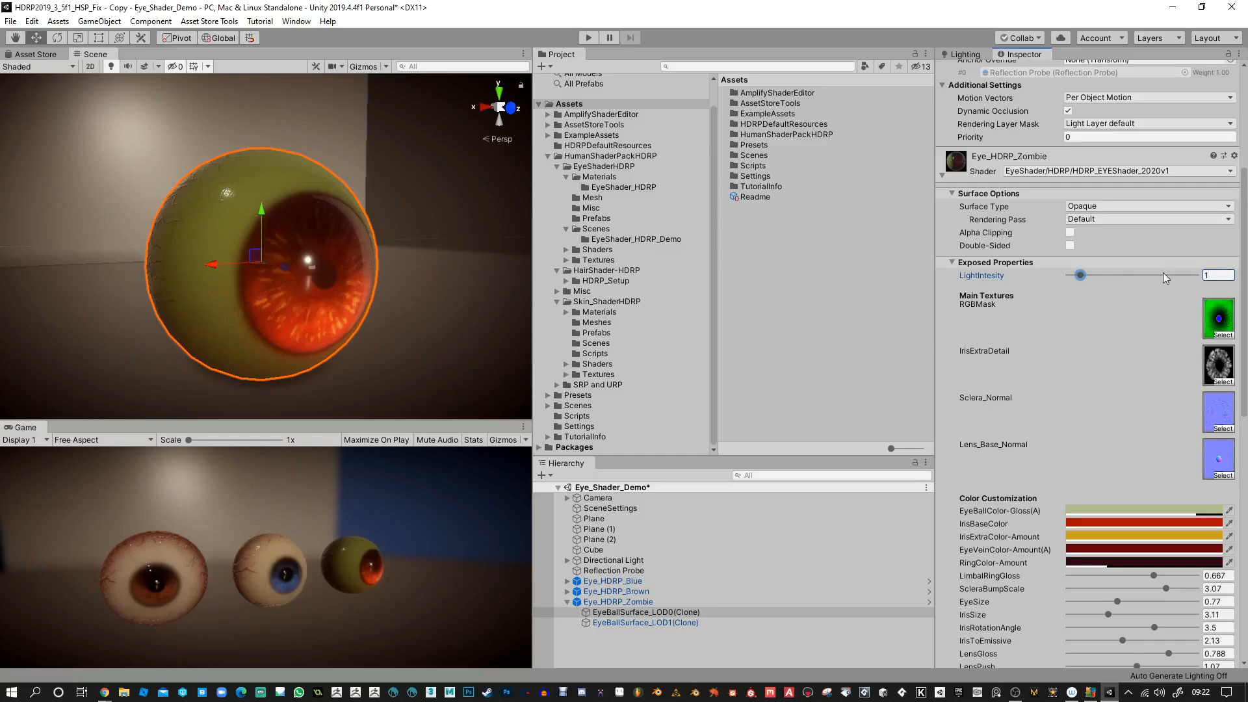
Step: Set the zombie eye's PupilSize to 217, PupilAutoDilateFactor to 19.8 and the amount the pupil is affected by light to 0.385
{"action": "right_click_drag", "start_coordinate": [448, 230], "coordinate": [449, 307], "text": "alt"}
{"action": "middle_click_drag", "start_coordinate": [449, 306], "coordinate": [423, 217], "text": "alt"}
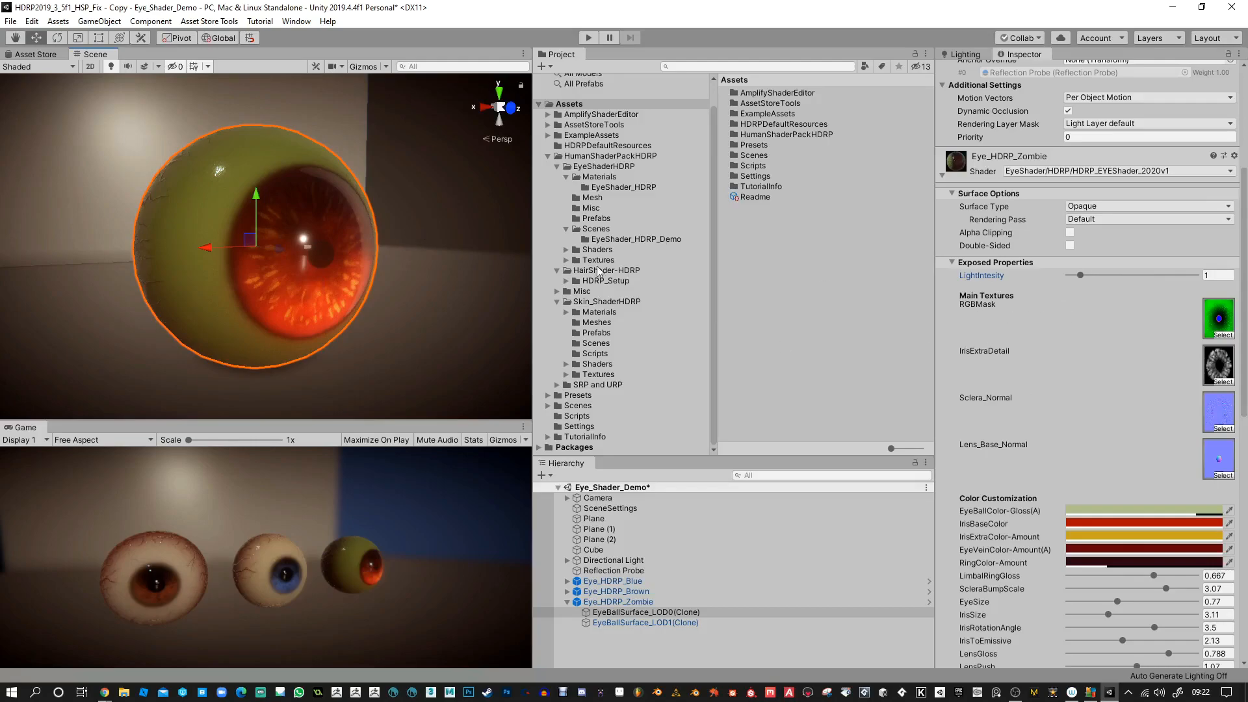
{"action": "scroll", "coordinate": [1102, 469], "scroll_direction": "down", "scroll_amount": 3}
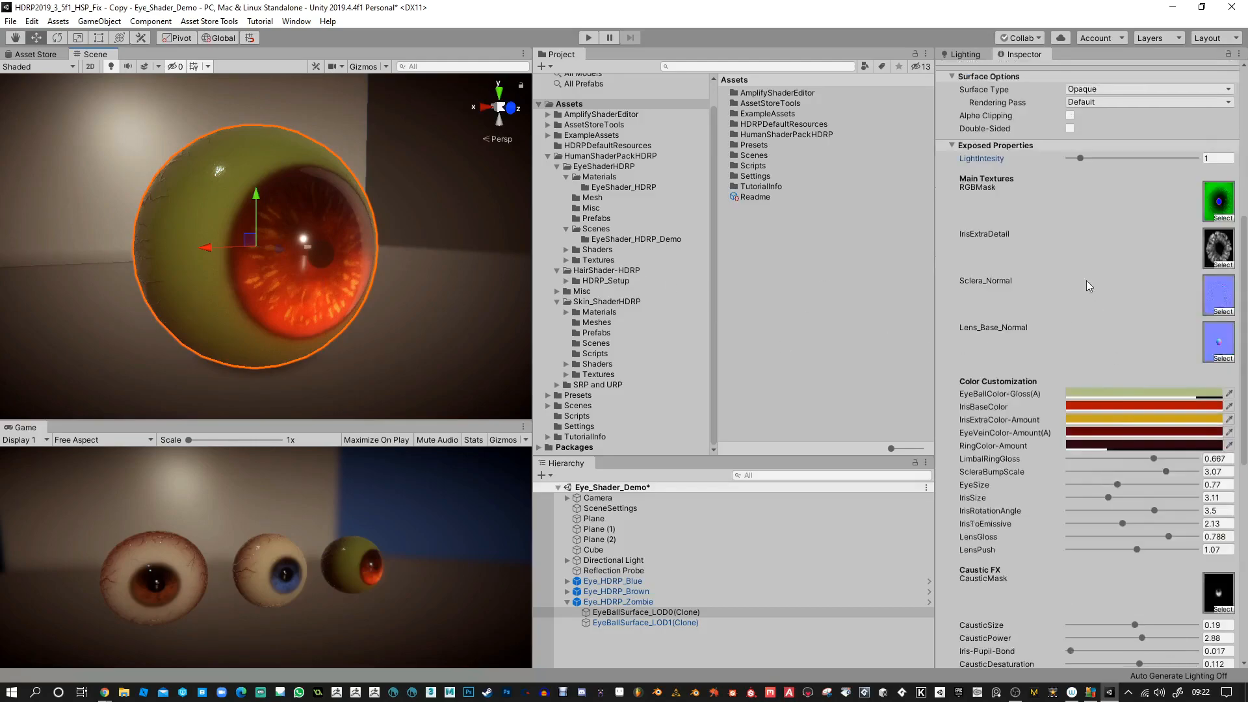
{"action": "scroll", "coordinate": [1082, 298], "scroll_direction": "down", "scroll_amount": 3}
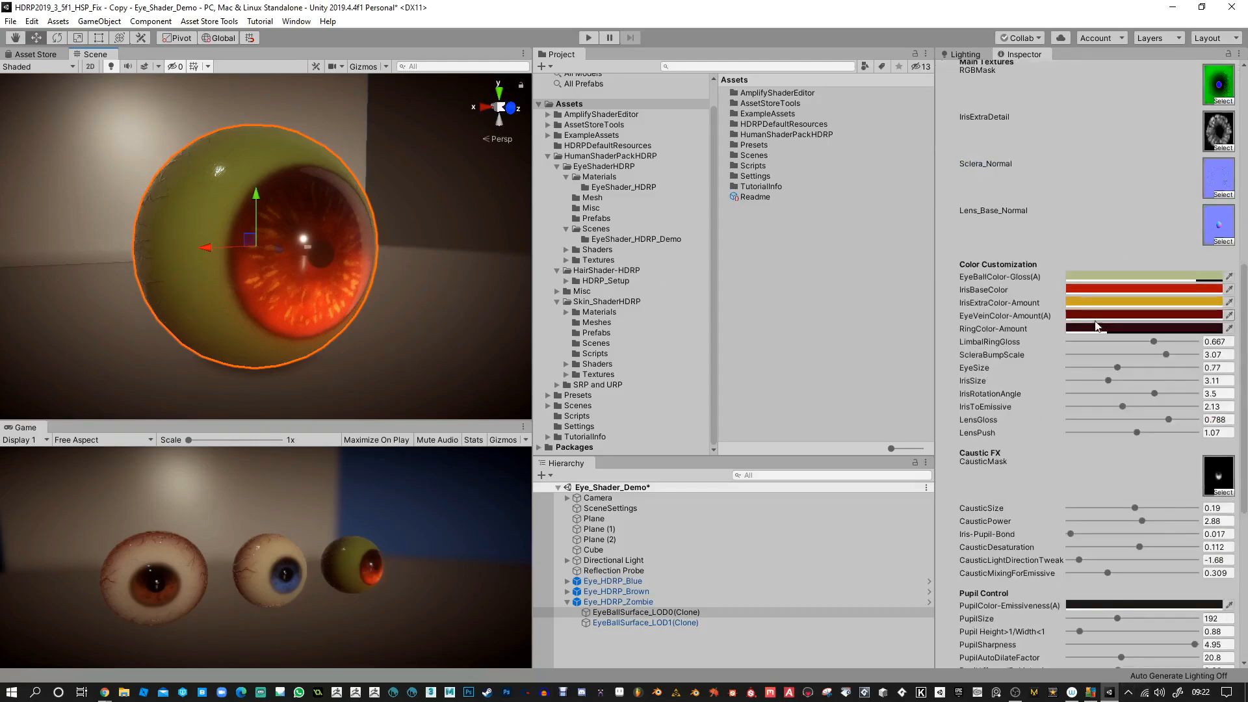
{"action": "scroll", "coordinate": [1150, 341], "scroll_direction": "down", "scroll_amount": 6}
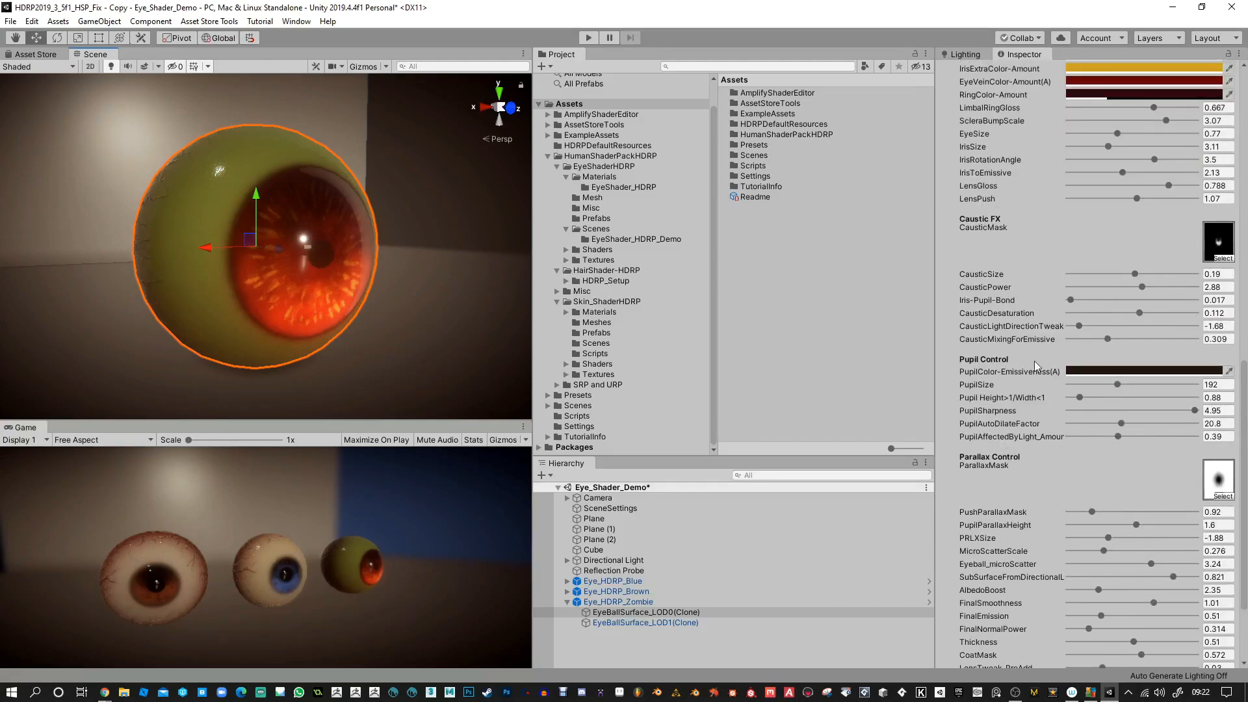
{"action": "mouse_move", "coordinate": [1115, 385]}
{"action": "left_mouse_down"}
{"action": "mouse_move", "coordinate": [1135, 386]}
{"action": "mouse_move", "coordinate": [1118, 385]}
{"action": "mouse_move", "coordinate": [1118, 424]}
{"action": "mouse_move", "coordinate": [1103, 426]}
{"action": "mouse_move", "coordinate": [1118, 435]}
{"action": "left_mouse_up"}
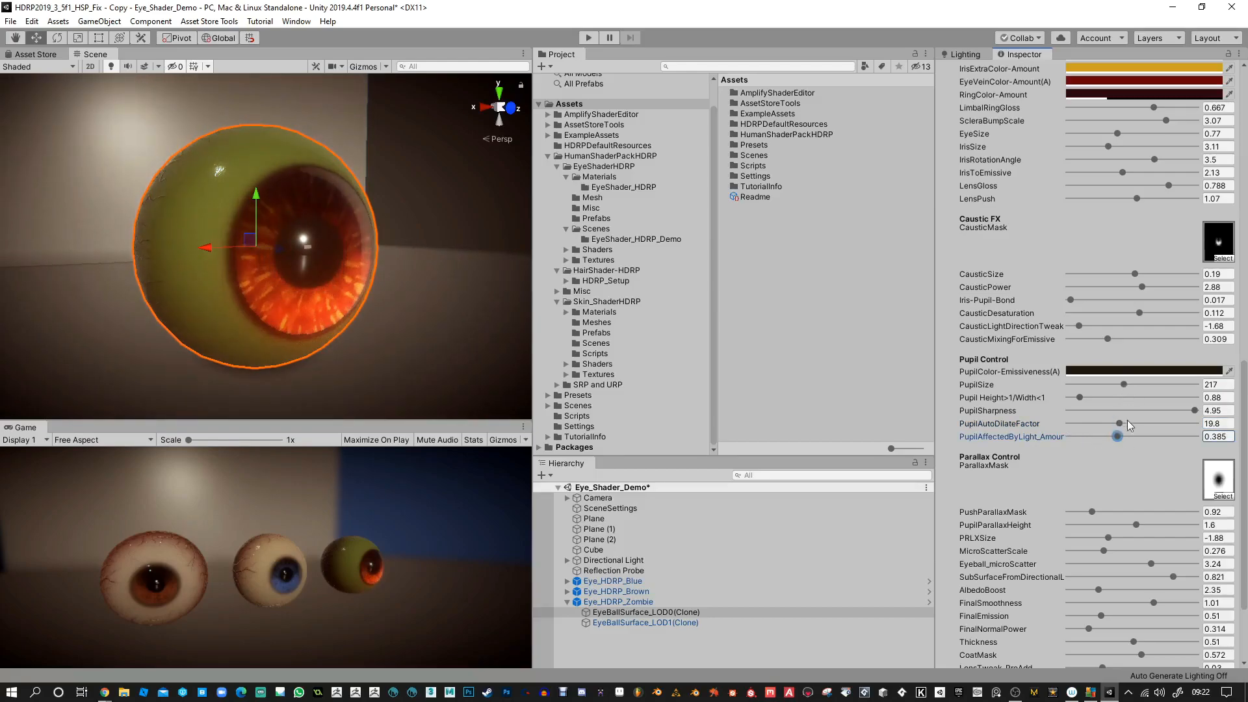
Step: Turn the pupil into a vertical slit with PupilSharpness 5, PupilSize 199 and a Pupil Height/Width value of 3.12
{"action": "left_click_drag", "start_coordinate": [1063, 398], "coordinate": [1086, 398]}
{"action": "left_click_drag", "start_coordinate": [1178, 411], "coordinate": [1241, 413]}
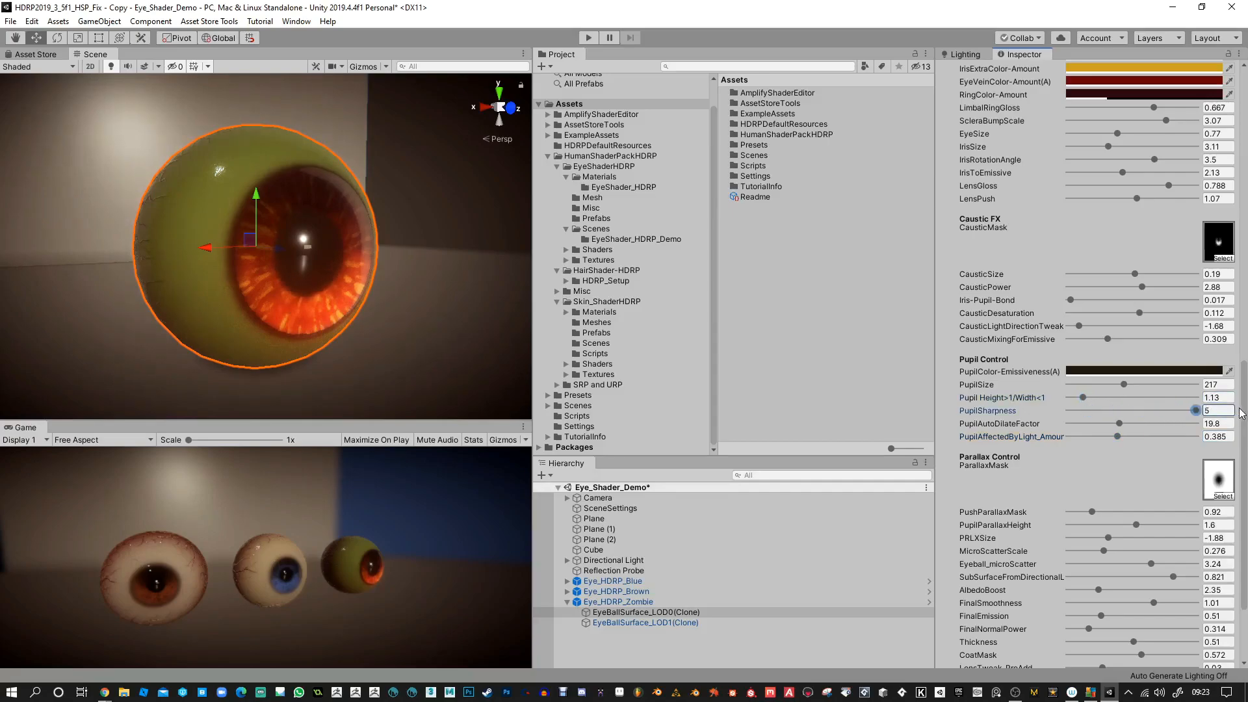
{"action": "left_click_drag", "start_coordinate": [1093, 397], "coordinate": [1088, 398]}
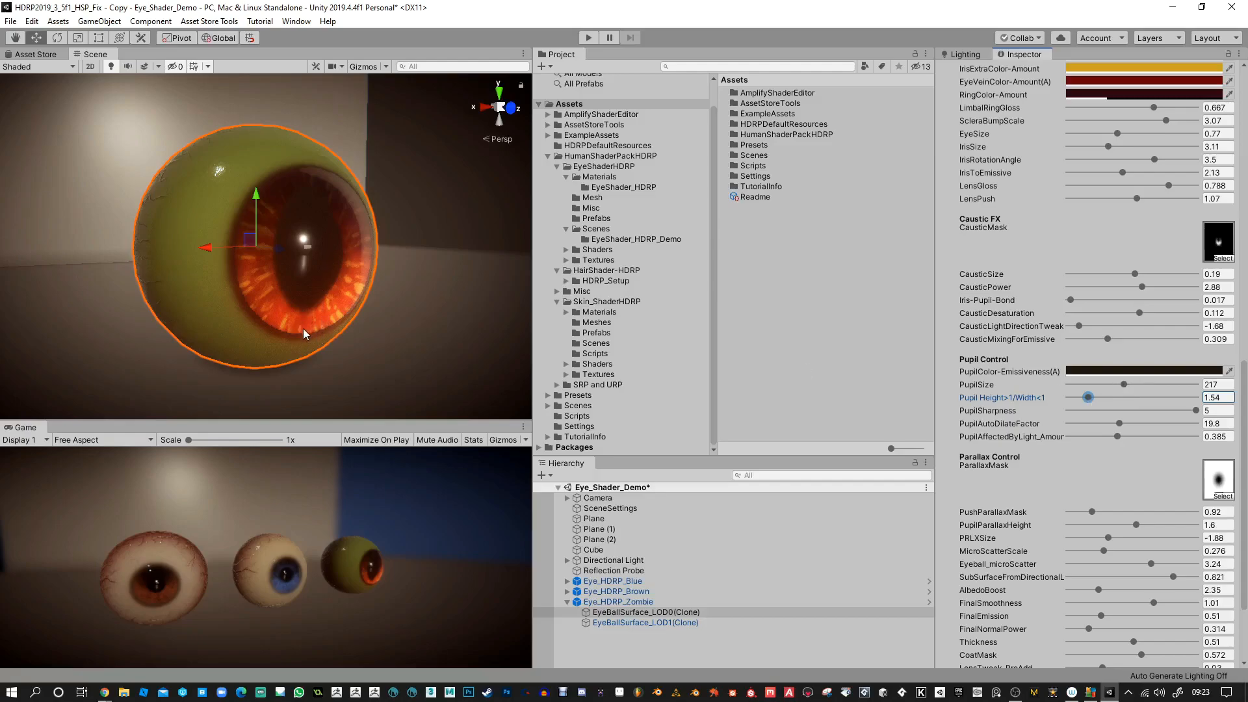
{"action": "left_click_drag", "start_coordinate": [1124, 386], "coordinate": [1109, 400]}
{"action": "mouse_move", "coordinate": [390, 302]}
{"action": "right_mouse_down"}
{"action": "mouse_move", "coordinate": [377, 319]}
{"action": "mouse_move", "coordinate": [394, 308]}
{"action": "right_mouse_up"}
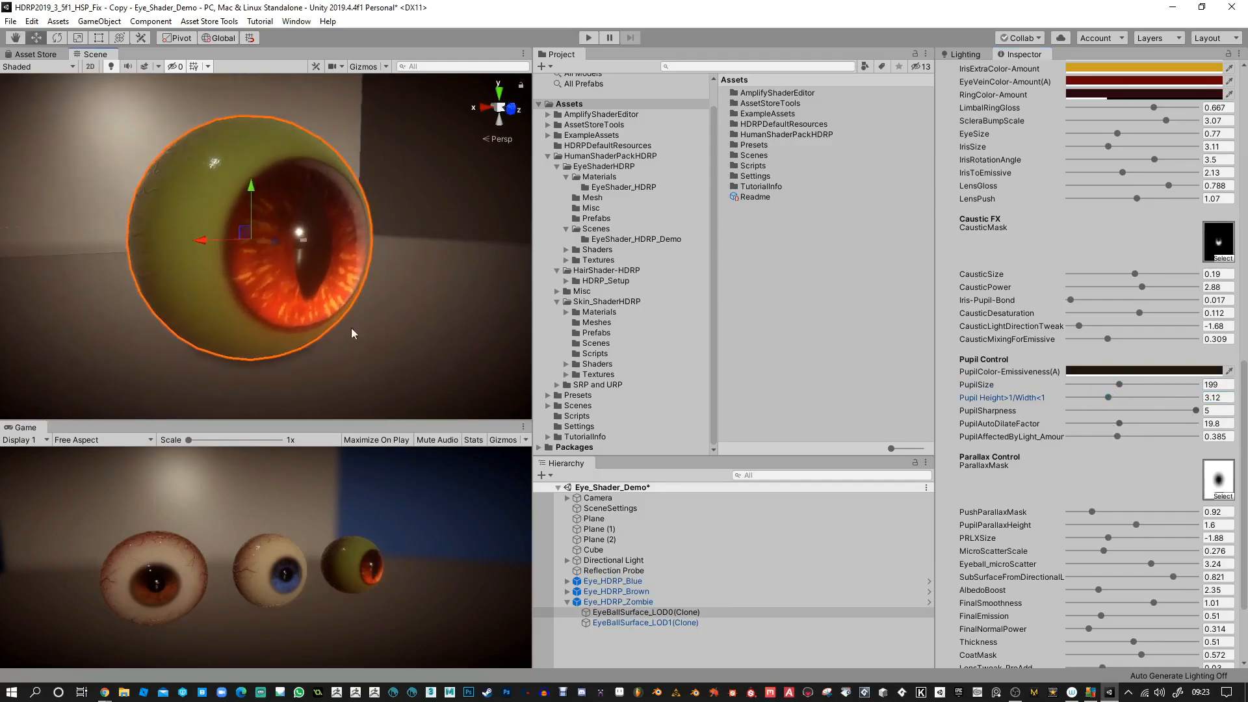
Step: Set PupilSize to 204, PushParallaxMask to 0.72 and PupilParallaxHeight to 1.45, and make the pupil round with a Pupil Height/Width value of 1
{"action": "left_click_drag", "start_coordinate": [1091, 511], "coordinate": [1089, 513]}
{"action": "left_click_drag", "start_coordinate": [1119, 384], "coordinate": [1123, 386]}
{"action": "left_click_drag", "start_coordinate": [1088, 509], "coordinate": [1132, 525]}
{"action": "left_click_drag", "start_coordinate": [364, 285], "coordinate": [409, 305], "text": "alt"}
{"action": "right_click_drag", "start_coordinate": [409, 305], "coordinate": [412, 306], "text": "alt"}
{"action": "left_click", "coordinate": [1212, 397]}
{"action": "type", "text": "1"}
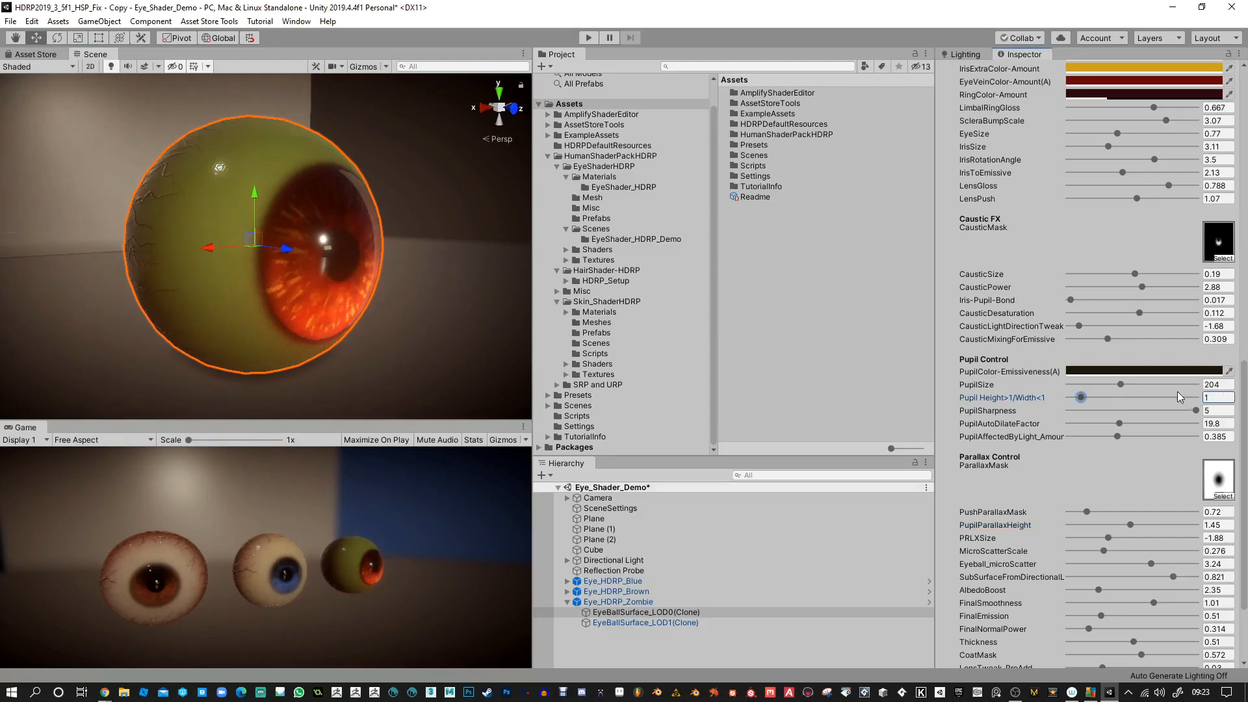
Step: Turn off the selection outline in the Scene view while looking at the eye from the side
{"action": "left_click_drag", "start_coordinate": [283, 272], "coordinate": [375, 230], "text": "alt"}
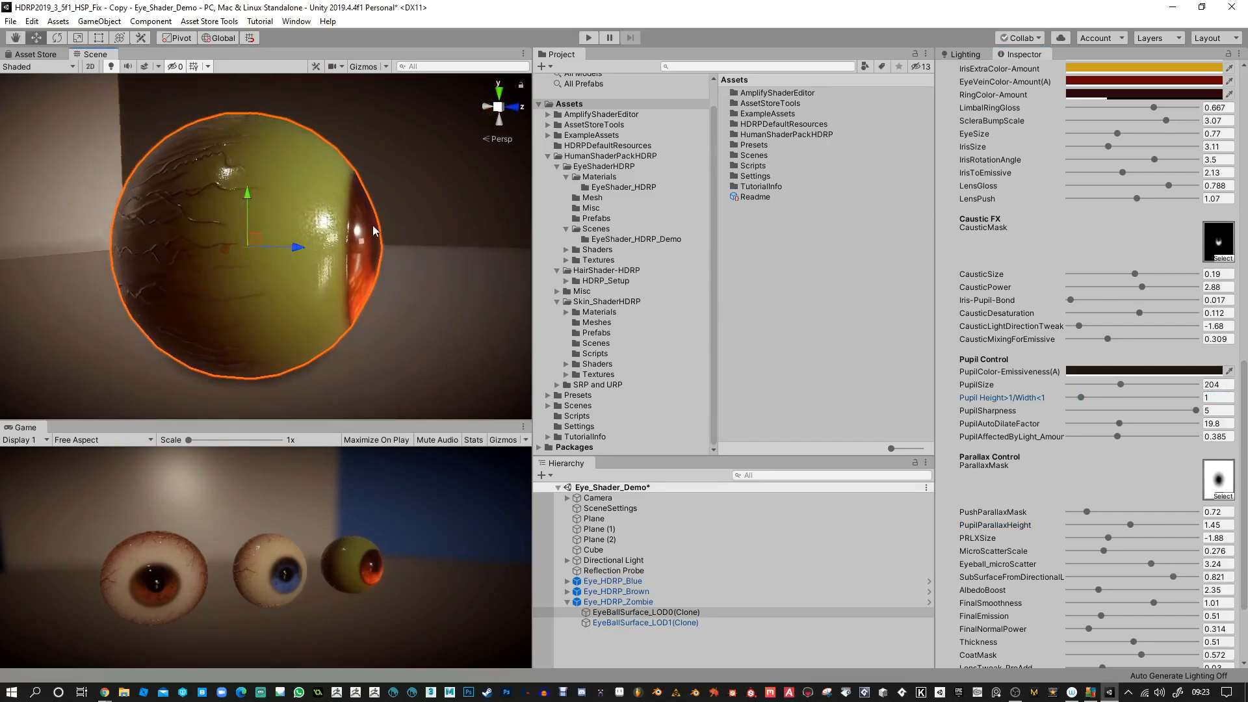
{"action": "left_click", "coordinate": [386, 67]}
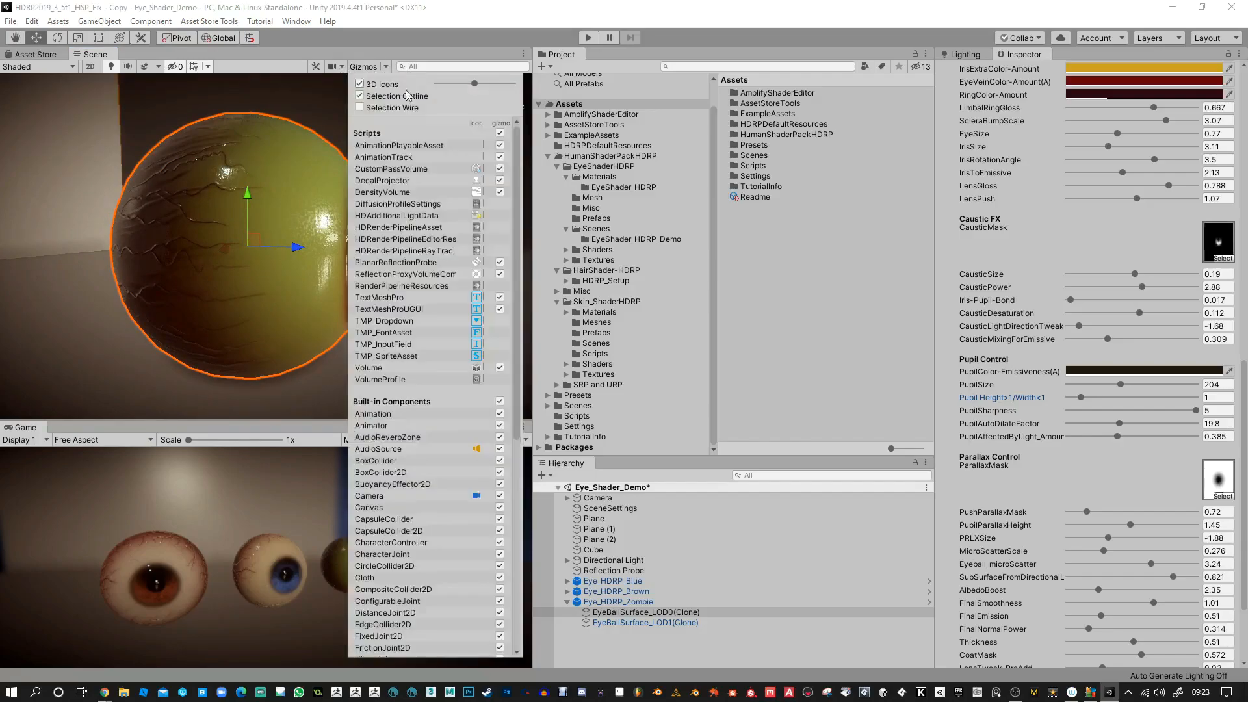
{"action": "left_click", "coordinate": [359, 96]}
{"action": "left_click", "coordinate": [318, 113]}
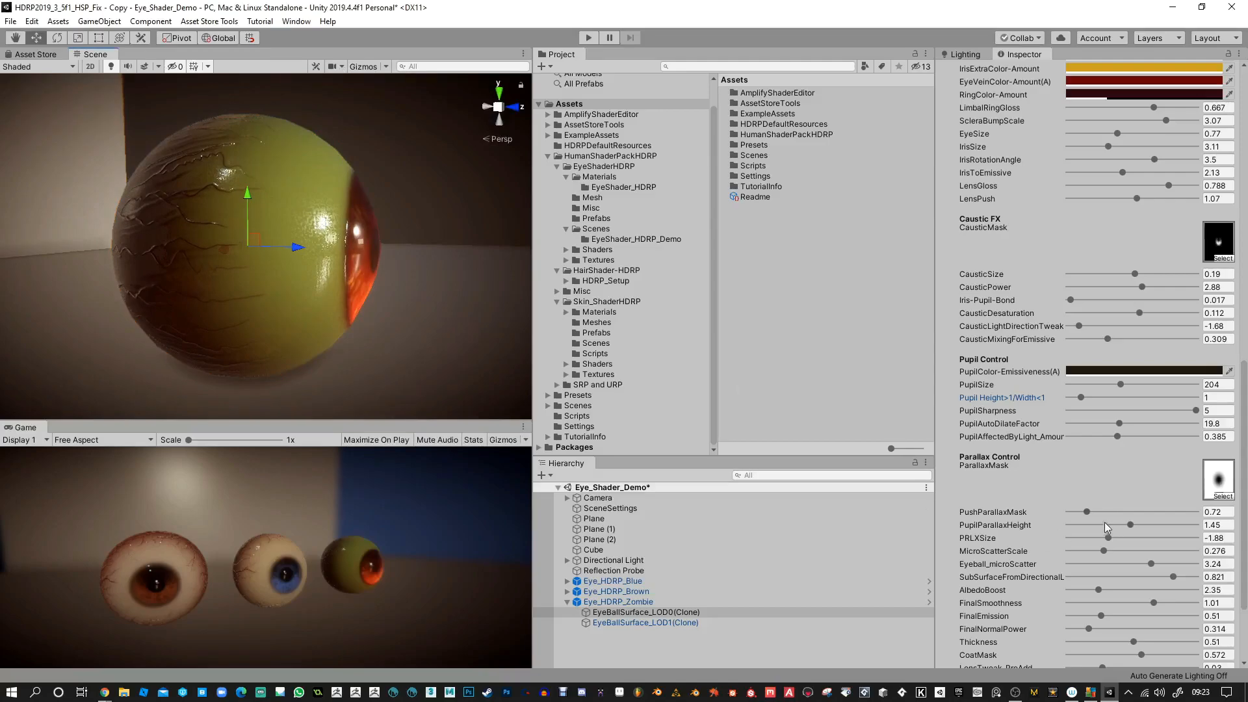
Step: Deepen the iris parallax by setting PushParallaxMask to 0.49 and PupilParallaxHeight to 2.69
{"action": "left_click_drag", "start_coordinate": [1139, 525], "coordinate": [1170, 536]}
{"action": "mouse_move", "coordinate": [1087, 512]}
{"action": "left_mouse_down"}
{"action": "mouse_move", "coordinate": [1103, 512]}
{"action": "mouse_move", "coordinate": [1081, 513]}
{"action": "left_mouse_up"}
{"action": "left_click_drag", "start_coordinate": [1163, 524], "coordinate": [1183, 525]}
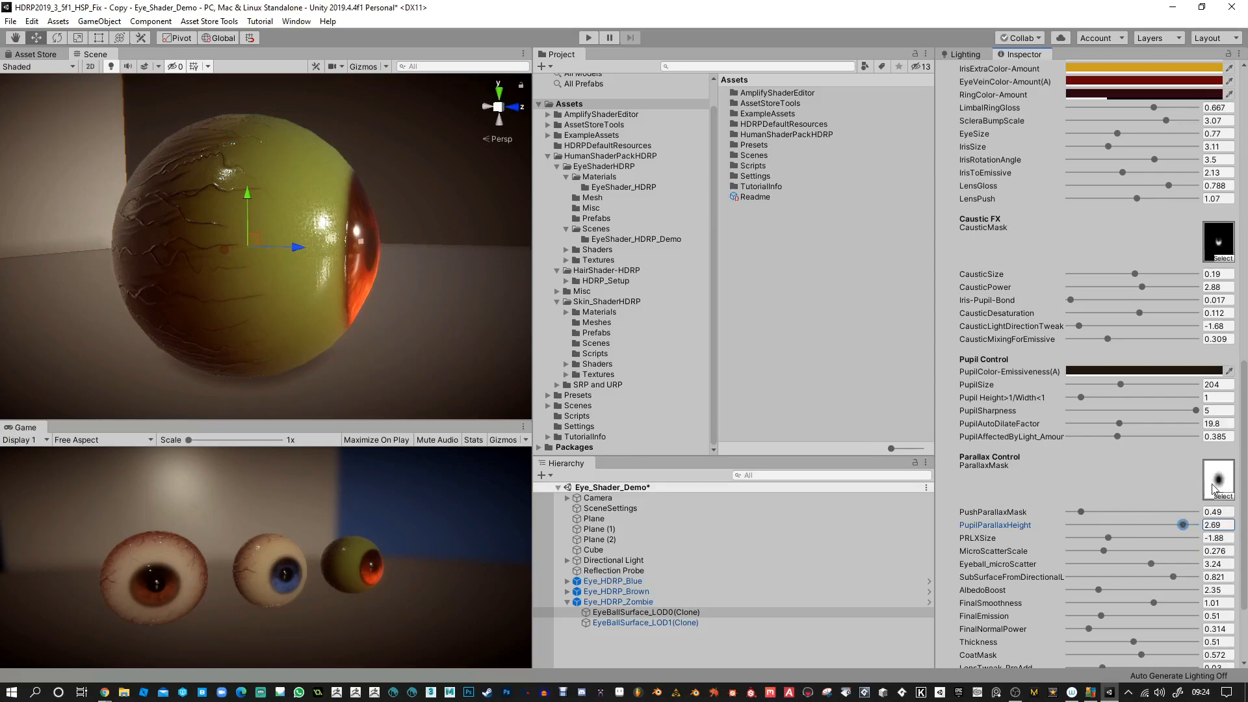
Step: Set the zombie eye's PupilSize to 217 and its PRLXSize to -2.24
{"action": "left_click_drag", "start_coordinate": [383, 231], "coordinate": [451, 275], "text": "alt"}
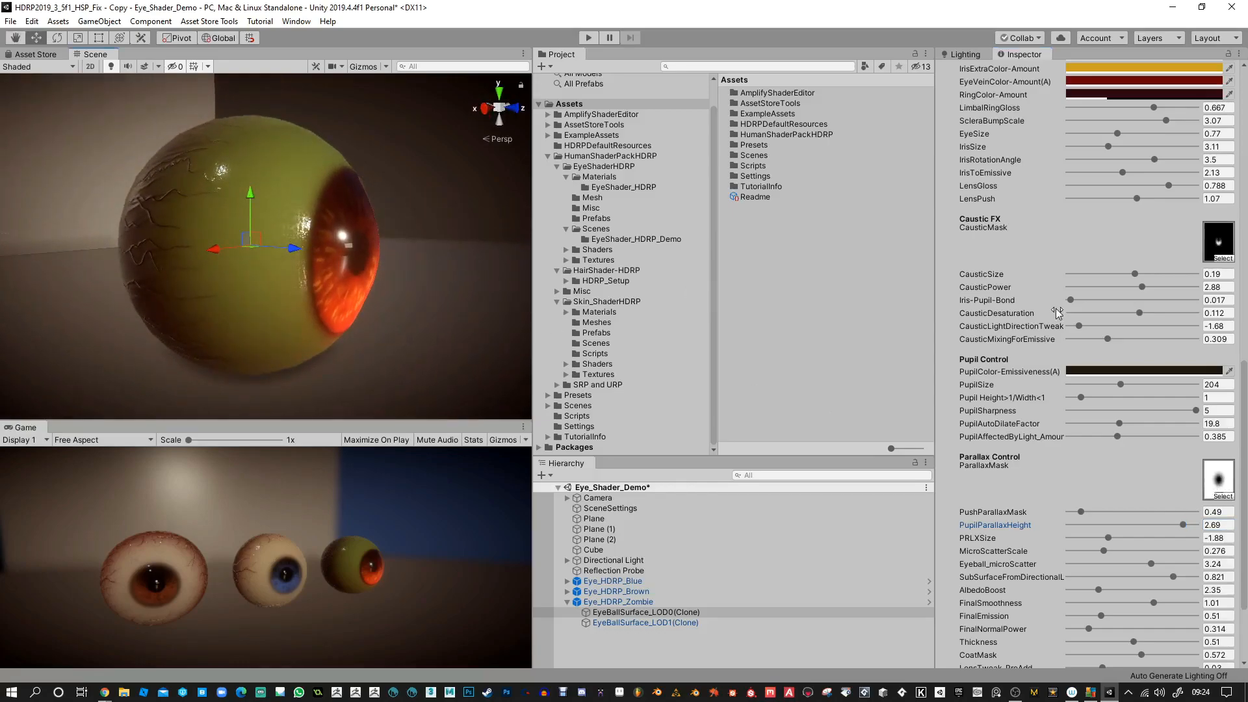
{"action": "left_click_drag", "start_coordinate": [1121, 384], "coordinate": [1124, 387]}
{"action": "left_click_drag", "start_coordinate": [436, 252], "coordinate": [942, 481], "text": "alt"}
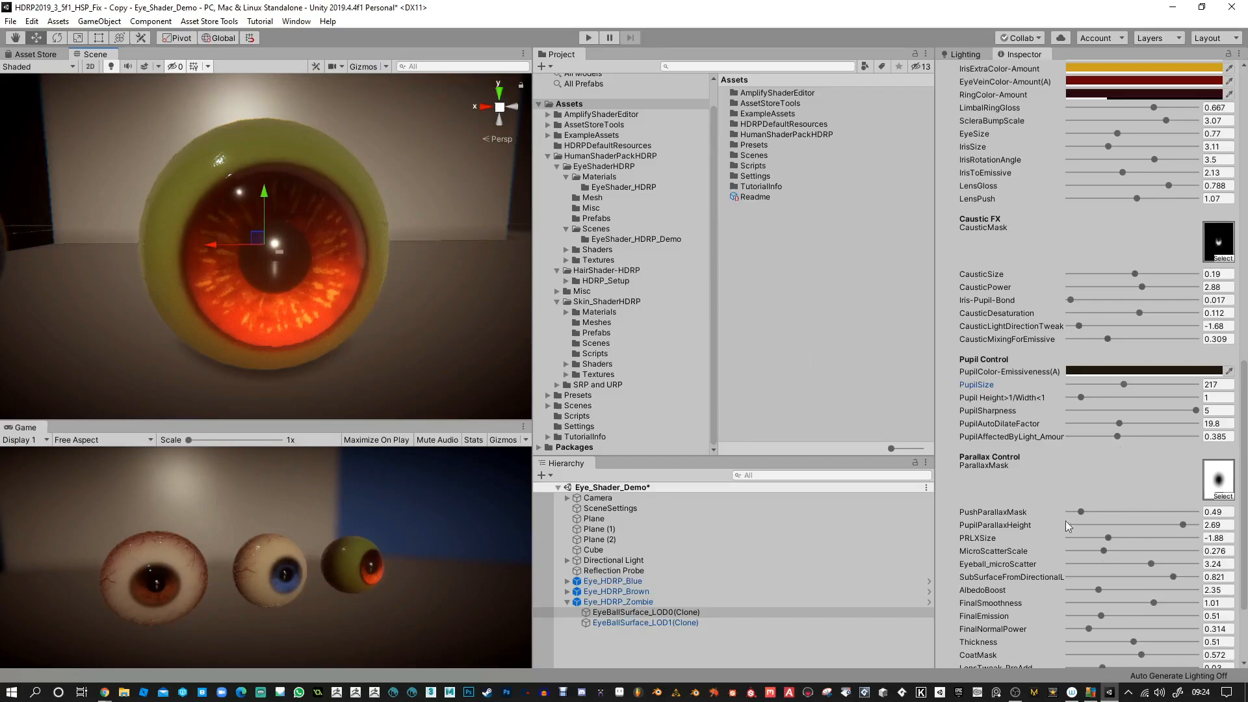
{"action": "left_click_drag", "start_coordinate": [1108, 538], "coordinate": [1104, 543]}
Step: Change the IrisBaseColor to the orange-brown A66F3B
{"action": "left_click_drag", "start_coordinate": [388, 225], "coordinate": [478, 231], "text": "alt"}
{"action": "scroll", "coordinate": [1090, 229], "scroll_direction": "up", "scroll_amount": 6}
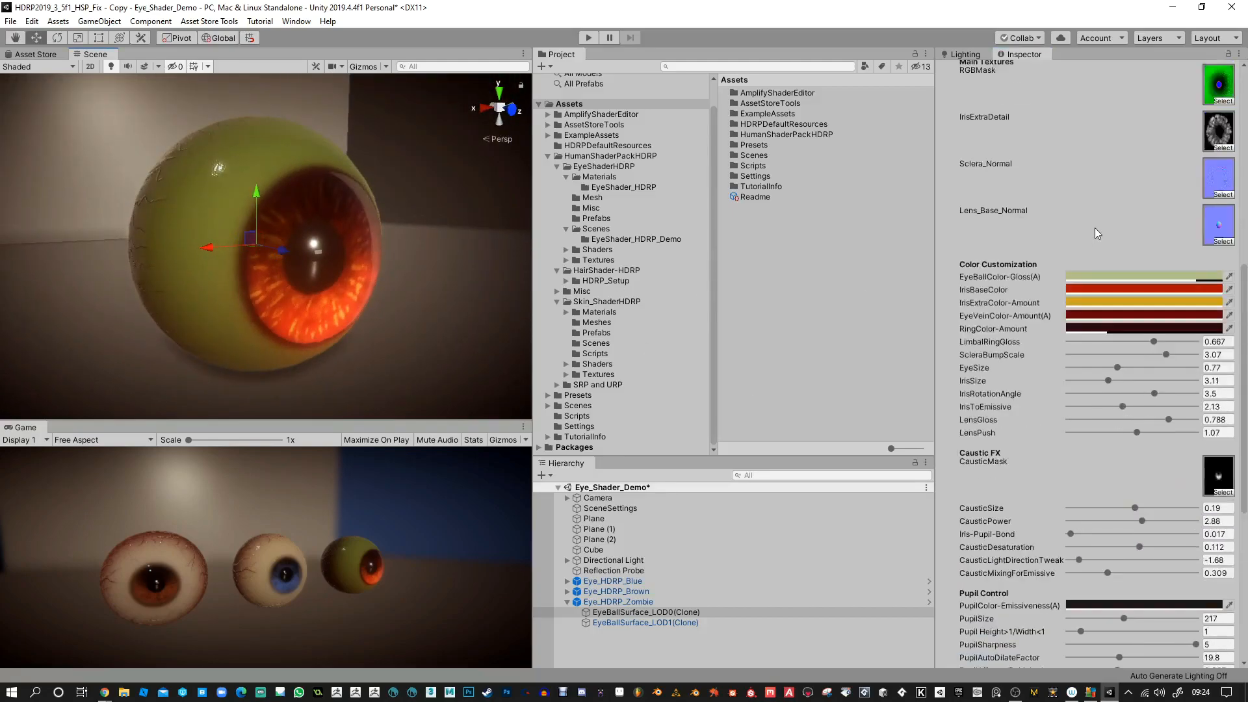
{"action": "left_click", "coordinate": [1124, 289]}
{"action": "left_click_drag", "start_coordinate": [873, 183], "coordinate": [867, 159]}
{"action": "left_click_drag", "start_coordinate": [832, 179], "coordinate": [824, 184]}
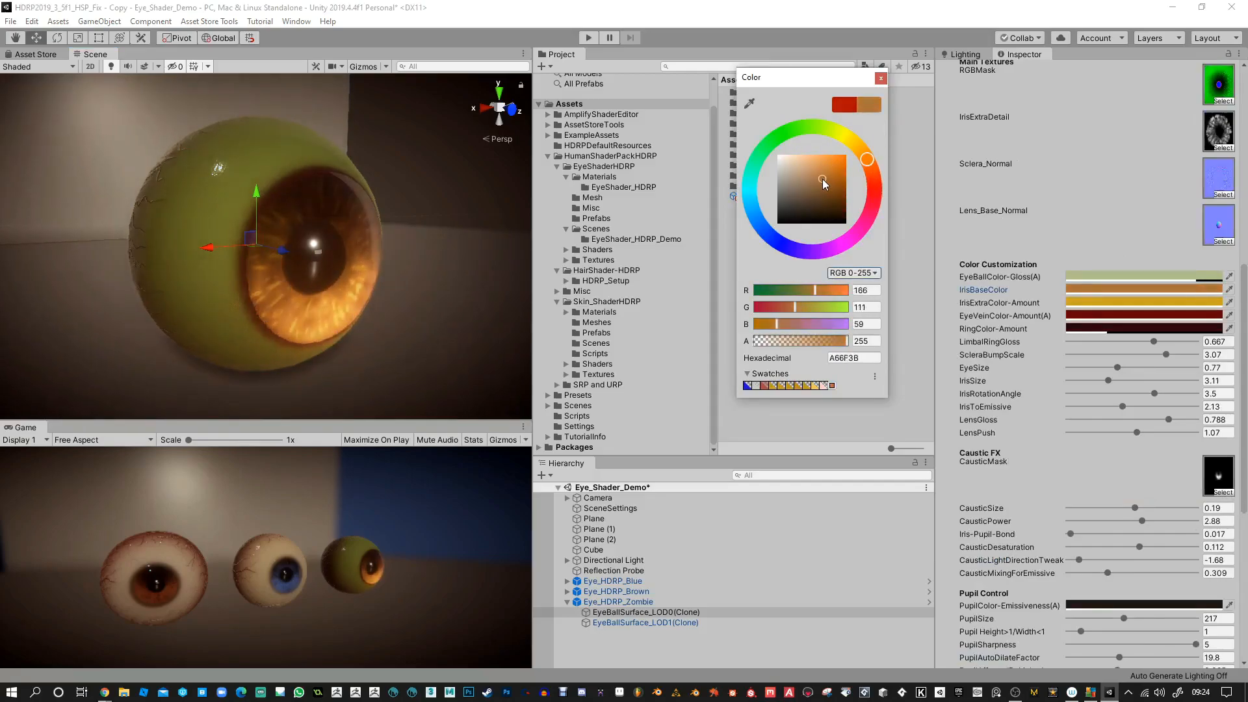
{"action": "left_click", "coordinate": [880, 78]}
Step: Change the EyeBallColor-Gloss to the near-white D9D9D8 with an alpha of 237
{"action": "left_click", "coordinate": [1134, 276]}
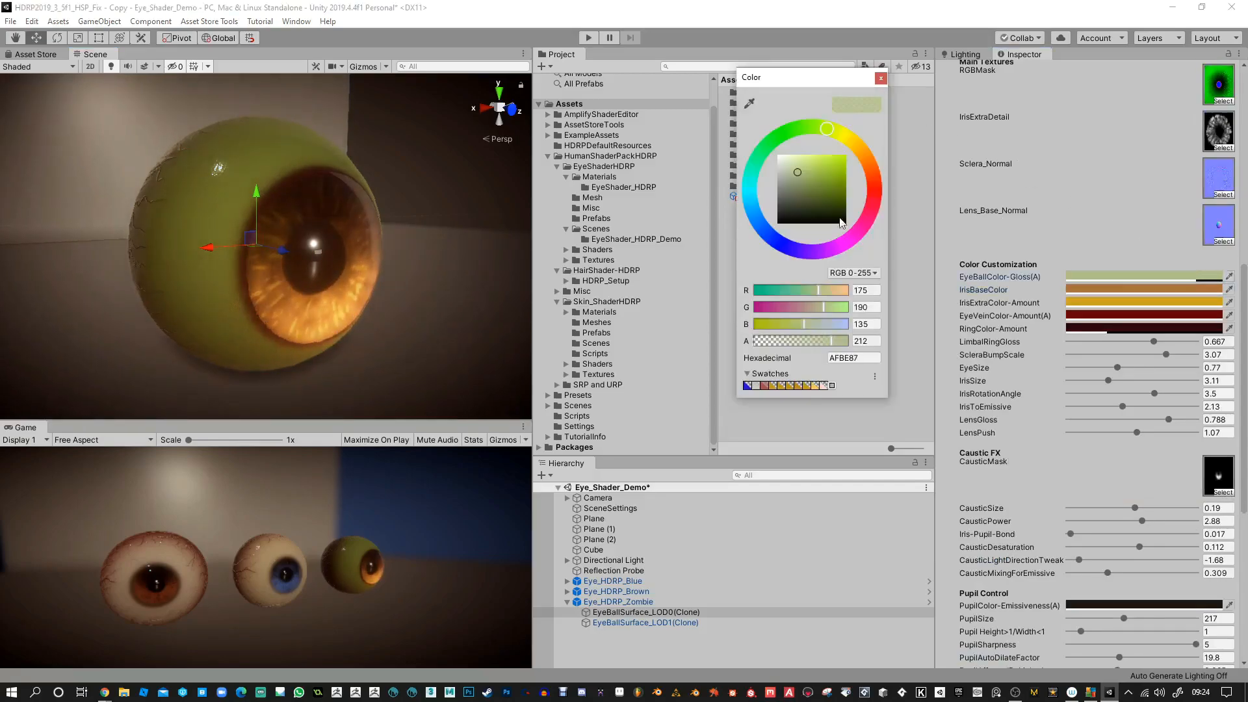
{"action": "left_click_drag", "start_coordinate": [798, 174], "coordinate": [779, 165]}
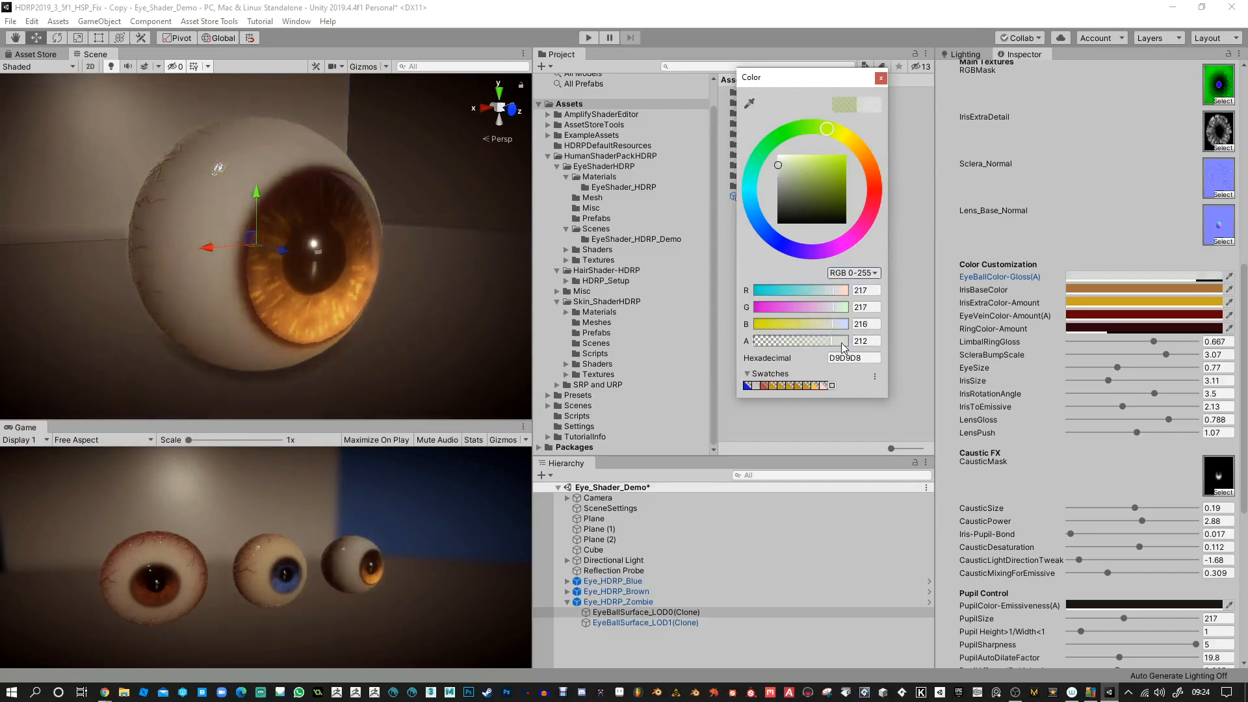
{"action": "left_click", "coordinate": [844, 342]}
{"action": "mouse_move", "coordinate": [843, 348]}
{"action": "left_mouse_down"}
{"action": "mouse_move", "coordinate": [814, 345]}
{"action": "mouse_move", "coordinate": [848, 344]}
{"action": "left_mouse_up"}
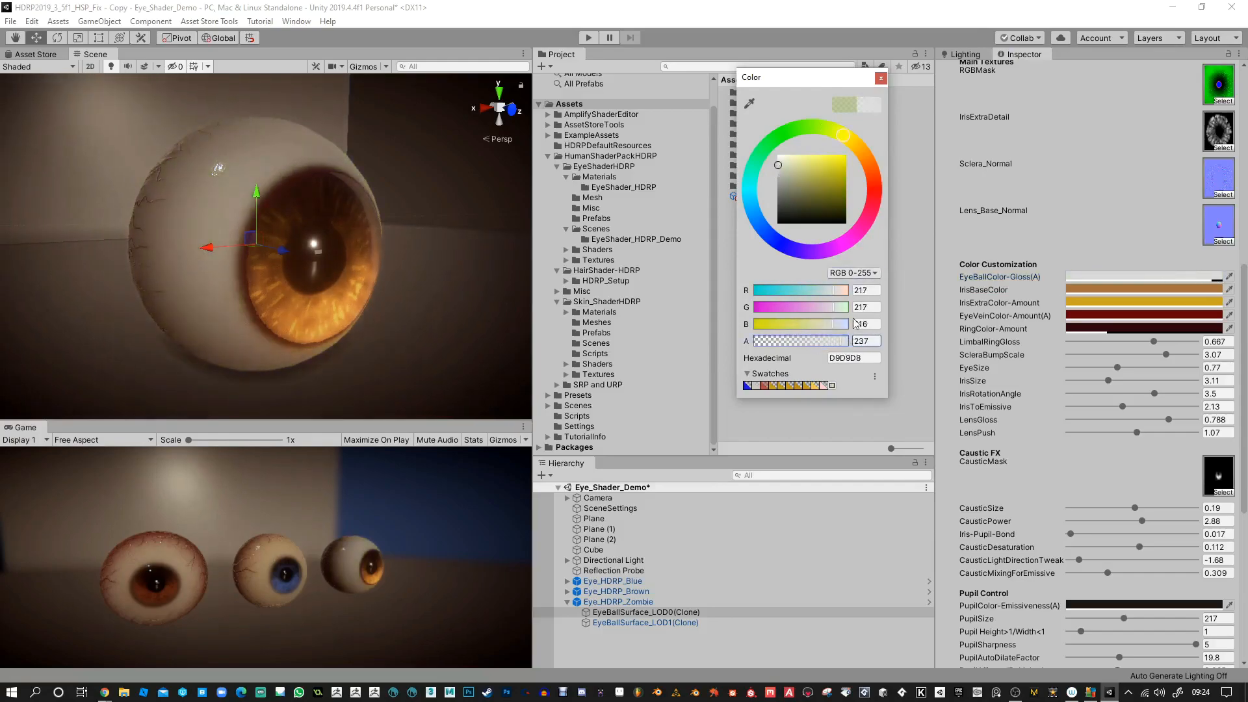
{"action": "left_click", "coordinate": [881, 79]}
Step: Set the FinalEmission of the zombie eye material to 0.48
{"action": "left_click_drag", "start_coordinate": [299, 167], "coordinate": [361, 153], "text": "alt"}
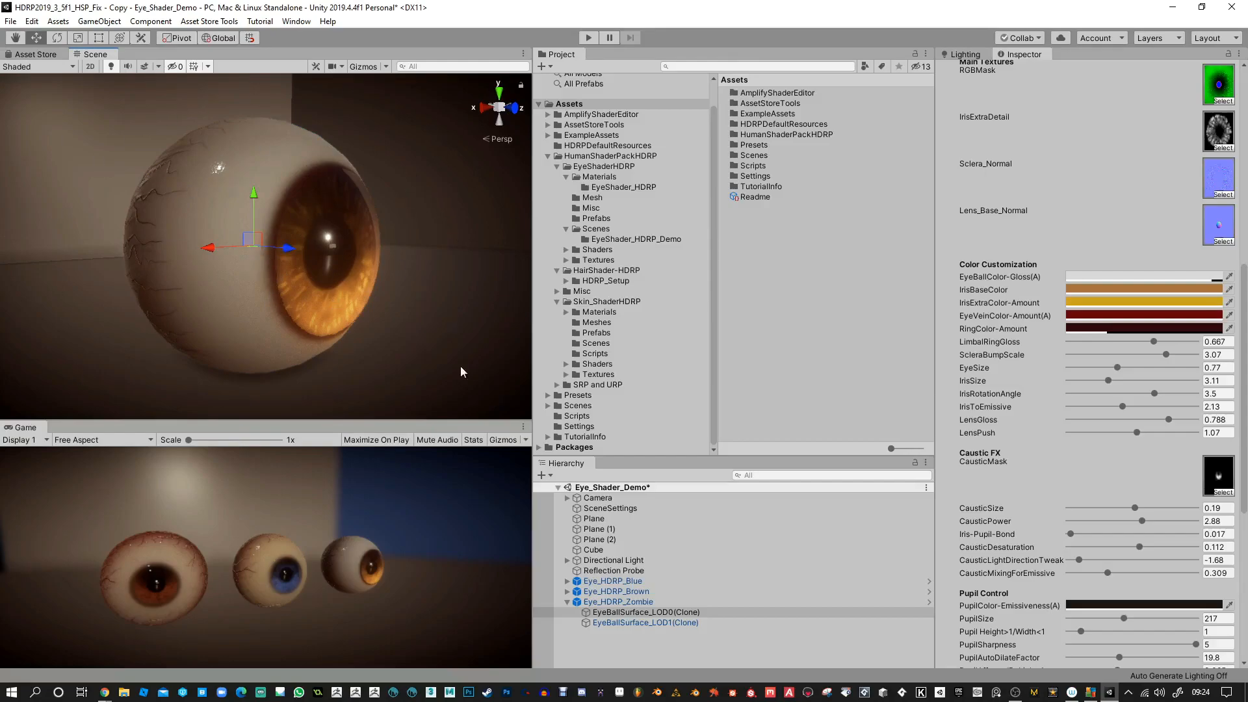
{"action": "scroll", "coordinate": [1096, 514], "scroll_direction": "down", "scroll_amount": 3}
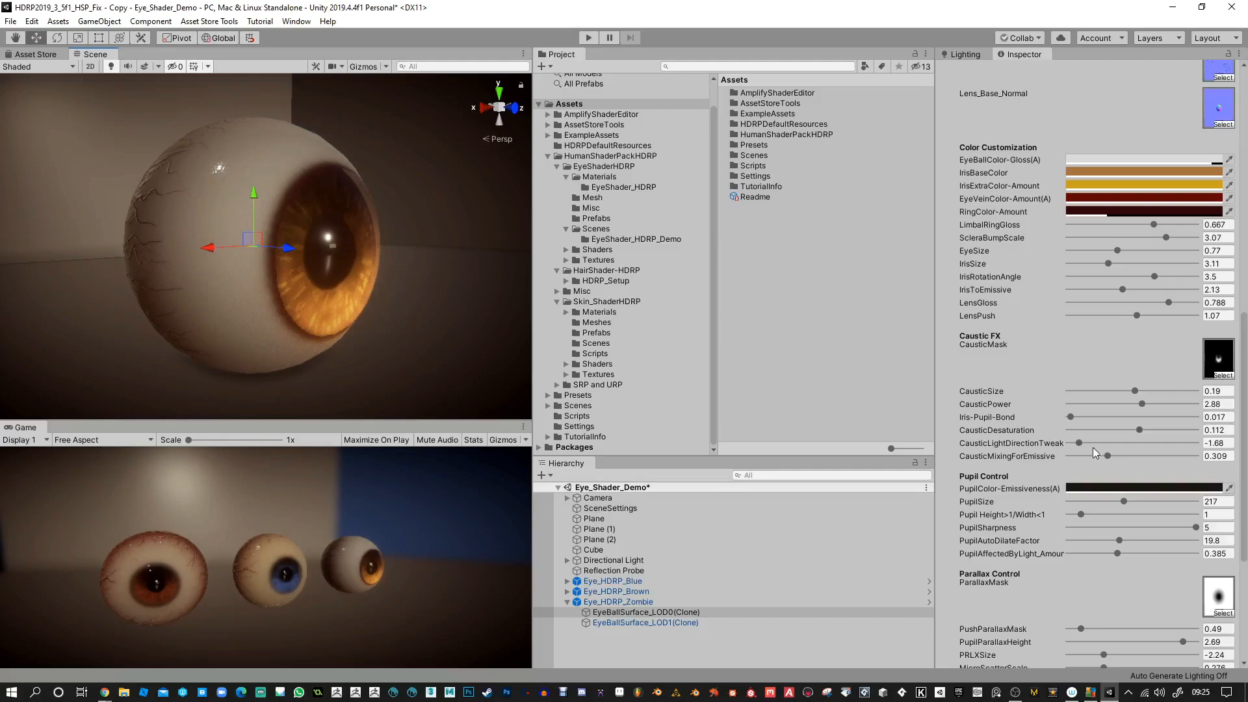
{"action": "scroll", "coordinate": [1079, 403], "scroll_direction": "up", "scroll_amount": 12}
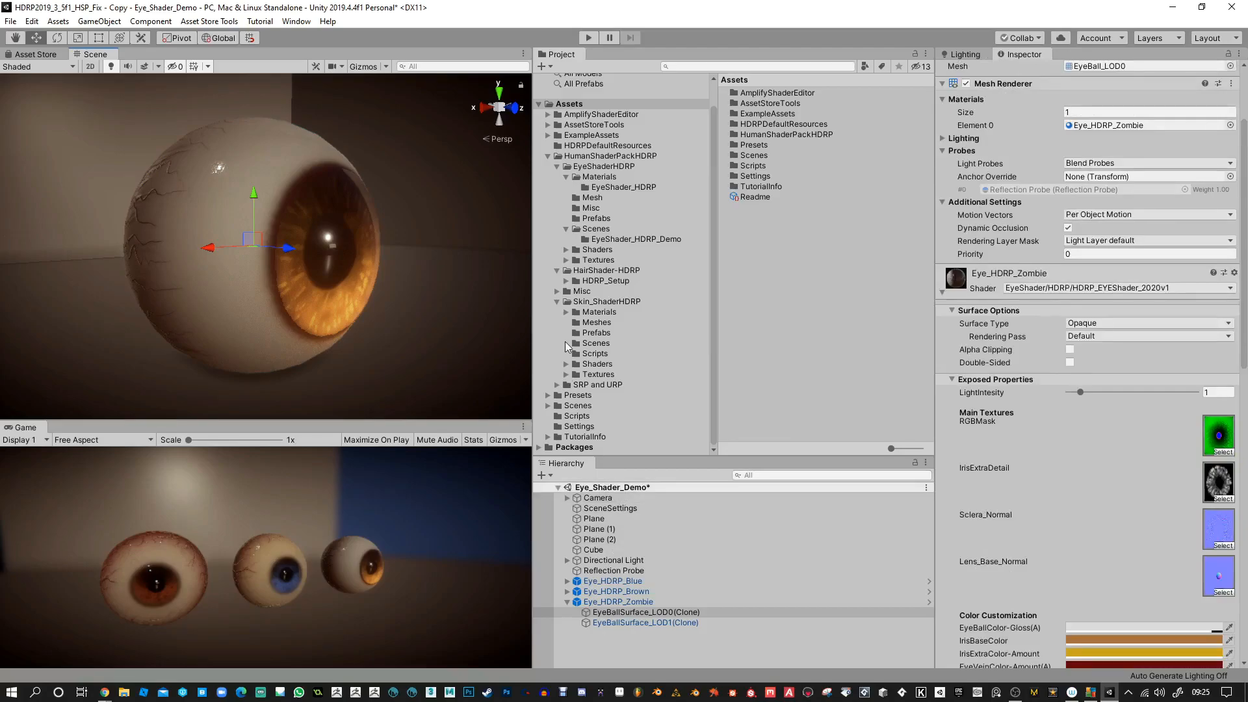
{"action": "scroll", "coordinate": [1107, 497], "scroll_direction": "down", "scroll_amount": 6}
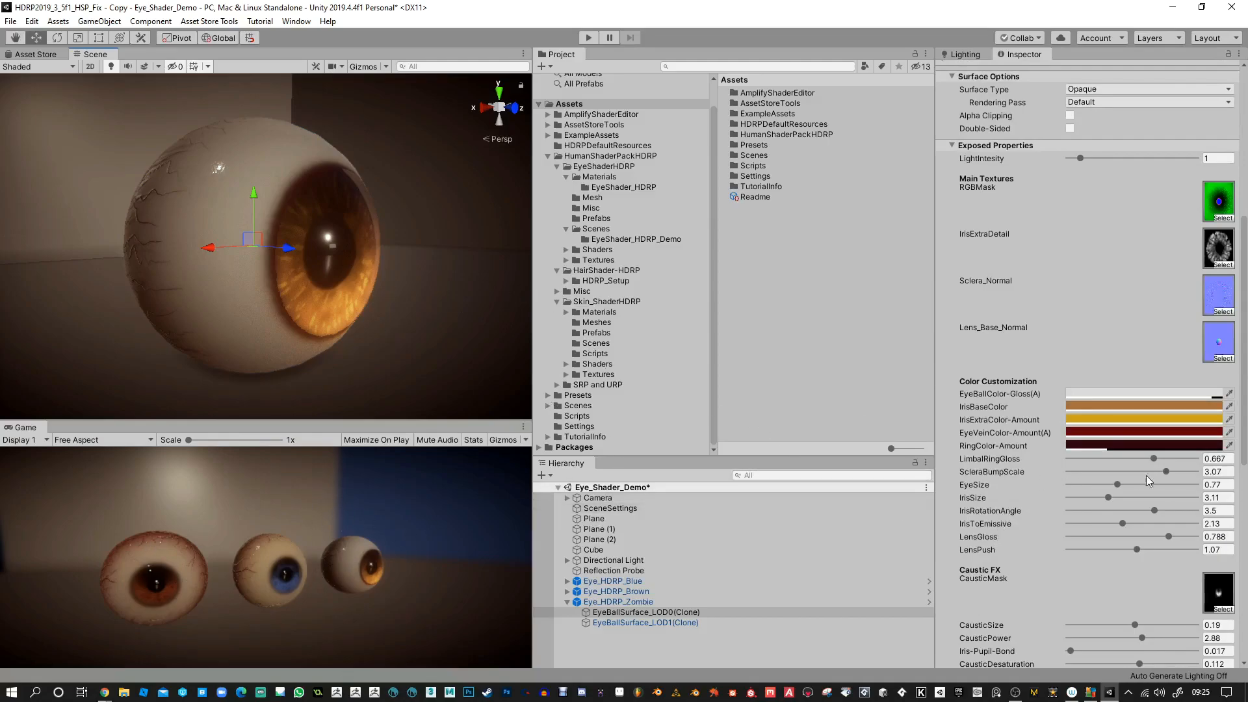
{"action": "scroll", "coordinate": [1137, 468], "scroll_direction": "down", "scroll_amount": 8}
{"action": "scroll", "coordinate": [1125, 462], "scroll_direction": "up", "scroll_amount": 4}
{"action": "scroll", "coordinate": [1112, 454], "scroll_direction": "down", "scroll_amount": 1}
{"action": "scroll", "coordinate": [1113, 455], "scroll_direction": "down", "scroll_amount": 4}
{"action": "left_click_drag", "start_coordinate": [1106, 500], "coordinate": [1132, 508]}
{"action": "left_click_drag", "start_coordinate": [1058, 505], "coordinate": [1090, 501]}
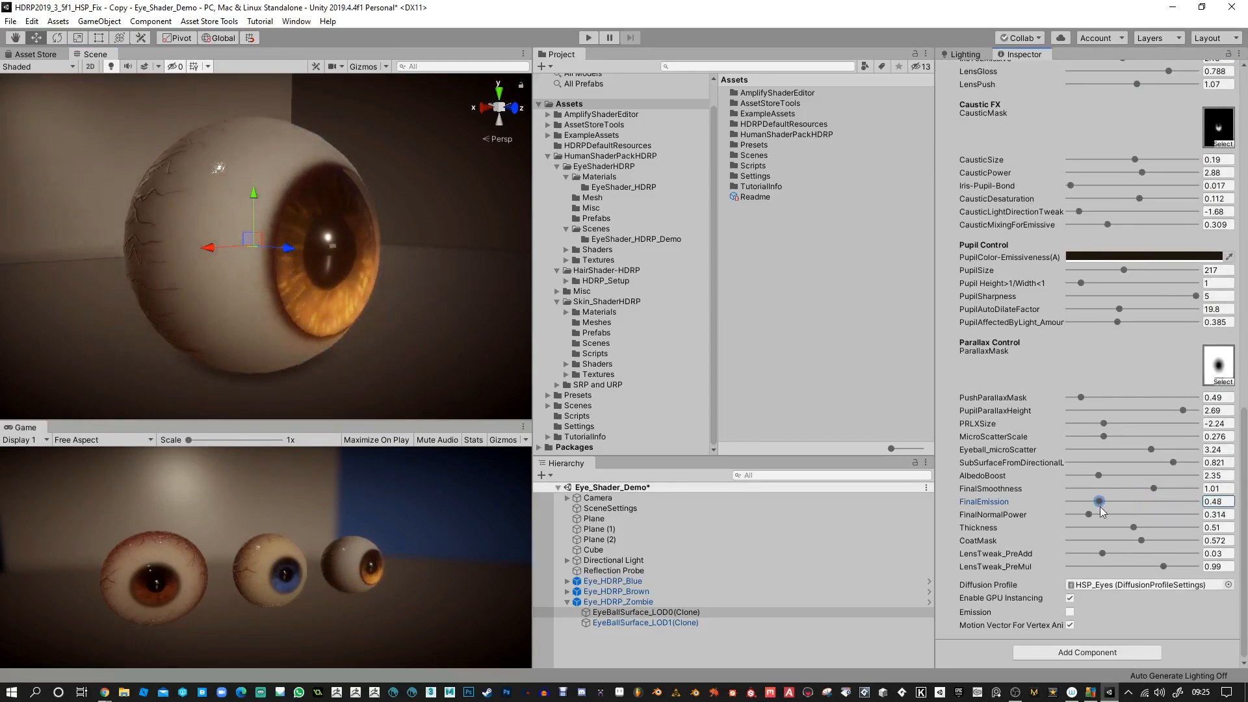
Step: Tint the EyeBallColor-Gloss a pale green
{"action": "scroll", "coordinate": [1091, 497], "scroll_direction": "up", "scroll_amount": 10}
{"action": "scroll", "coordinate": [1091, 497], "scroll_direction": "up", "scroll_amount": 2}
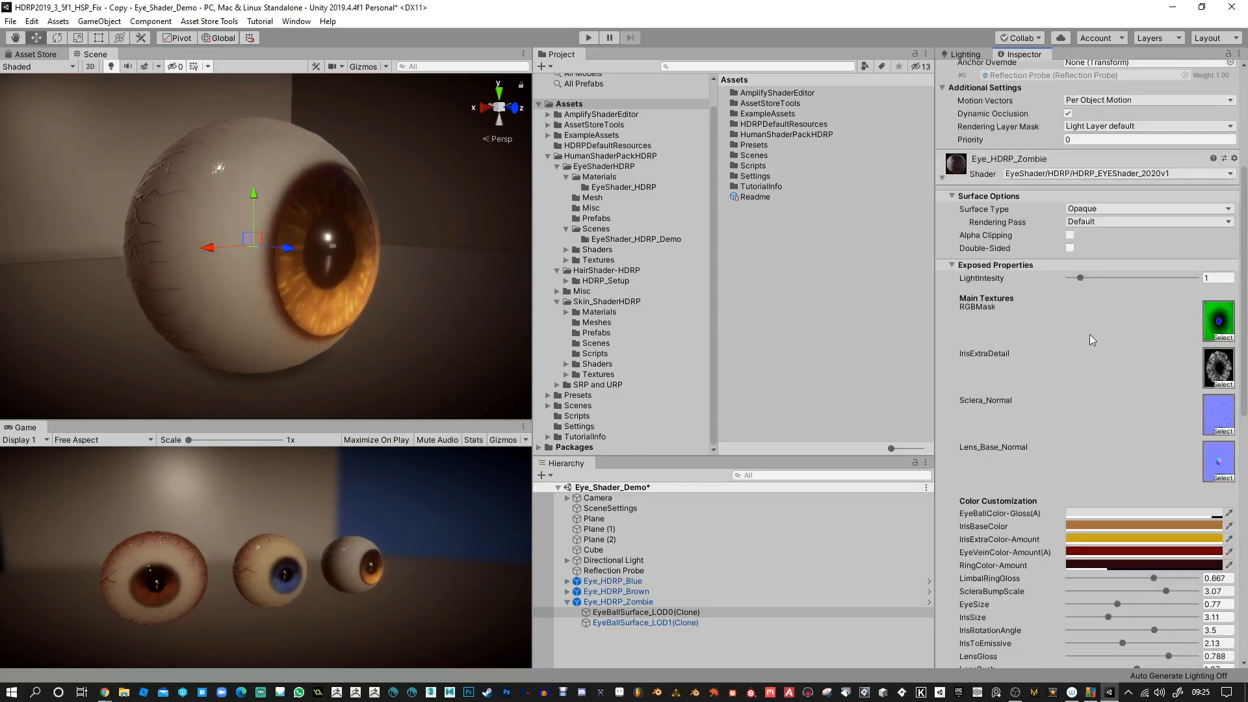
{"action": "scroll", "coordinate": [1090, 344], "scroll_direction": "down", "scroll_amount": 5}
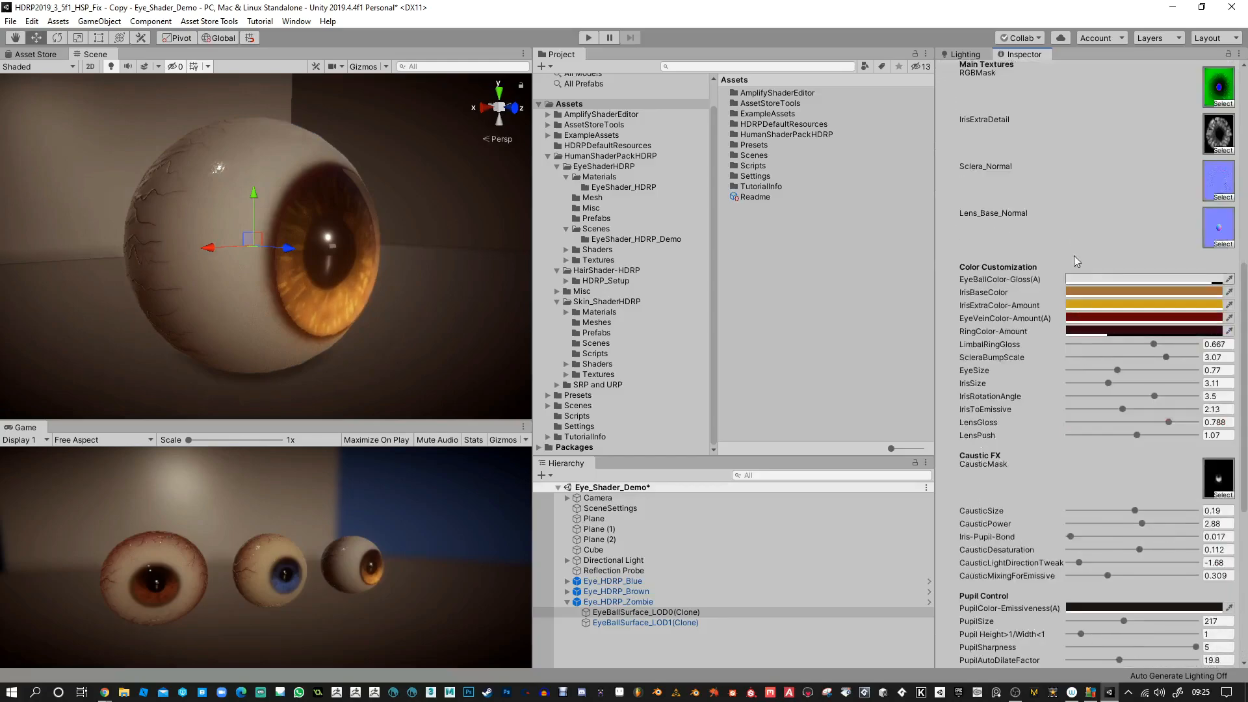
{"action": "left_click", "coordinate": [1118, 278]}
{"action": "left_click_drag", "start_coordinate": [813, 195], "coordinate": [784, 163]}
{"action": "left_click", "coordinate": [880, 78]}
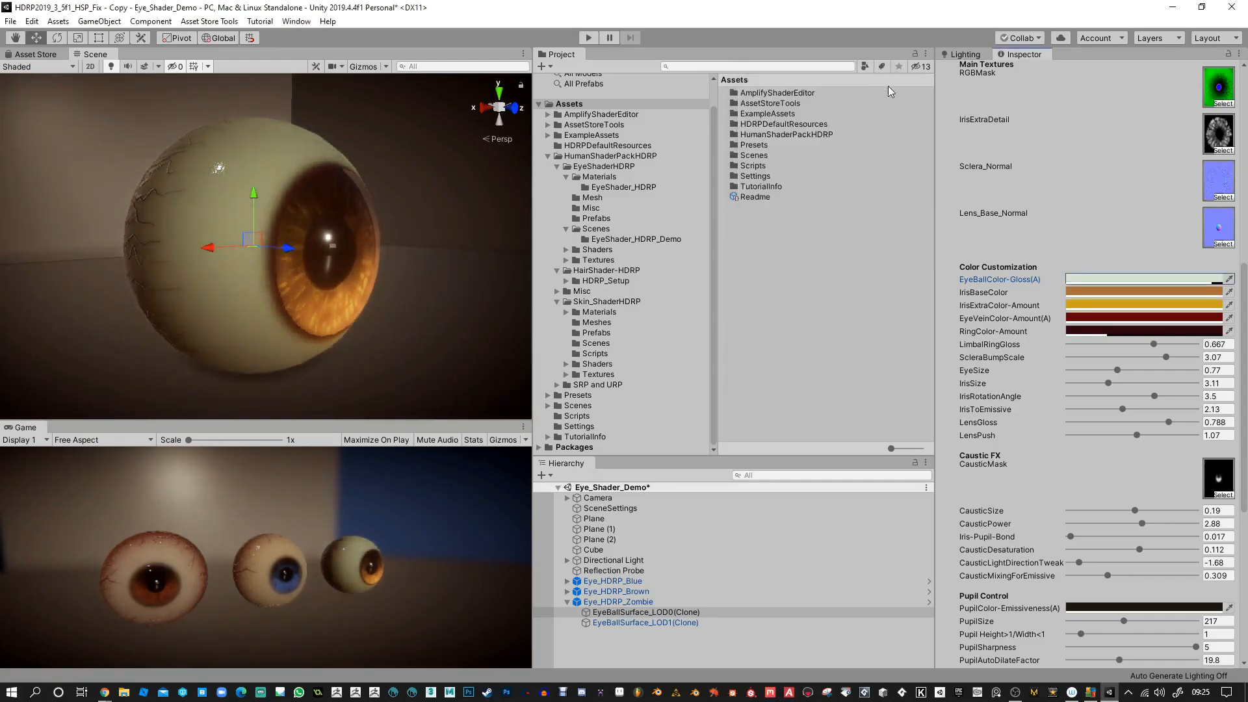
Step: Change the IrisBaseColor of the zombie eye material to the dark red 8A1704
{"action": "left_click", "coordinate": [1088, 292]}
{"action": "left_click_drag", "start_coordinate": [821, 197], "coordinate": [877, 189]}
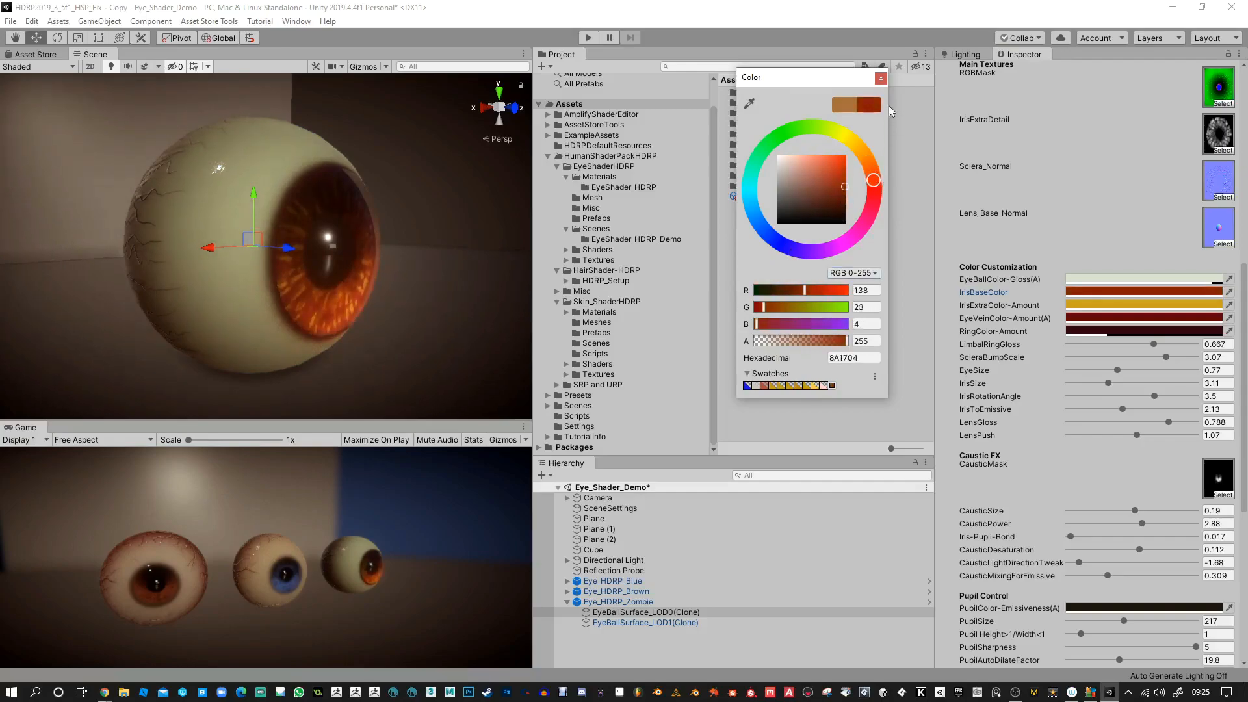
{"action": "left_click", "coordinate": [881, 79]}
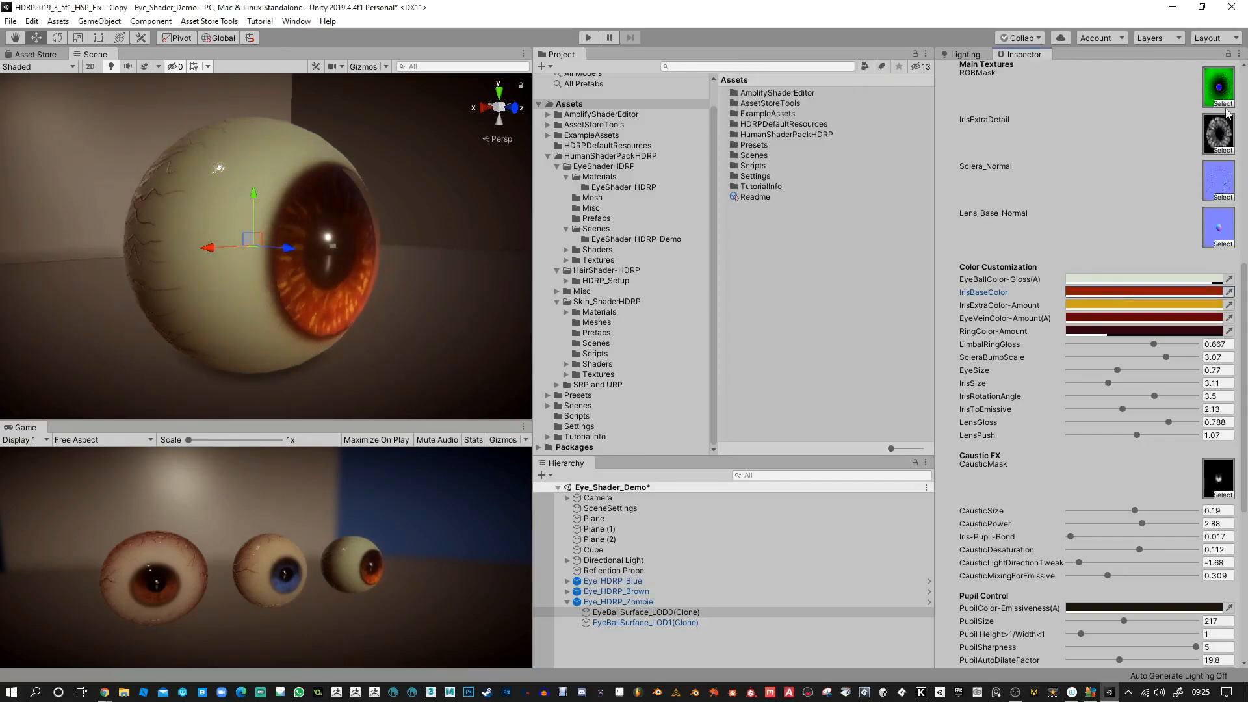
Step: Change the IrisExtraColor-Amount to the orange D9611A
{"action": "left_click", "coordinate": [1111, 307]}
{"action": "mouse_move", "coordinate": [796, 158]}
{"action": "left_mouse_down"}
{"action": "mouse_move", "coordinate": [835, 155]}
{"action": "mouse_move", "coordinate": [854, 172]}
{"action": "left_mouse_up"}
{"action": "mouse_move", "coordinate": [873, 182]}
{"action": "left_mouse_down"}
{"action": "mouse_move", "coordinate": [869, 165]}
{"action": "mouse_move", "coordinate": [844, 172]}
{"action": "left_mouse_up"}
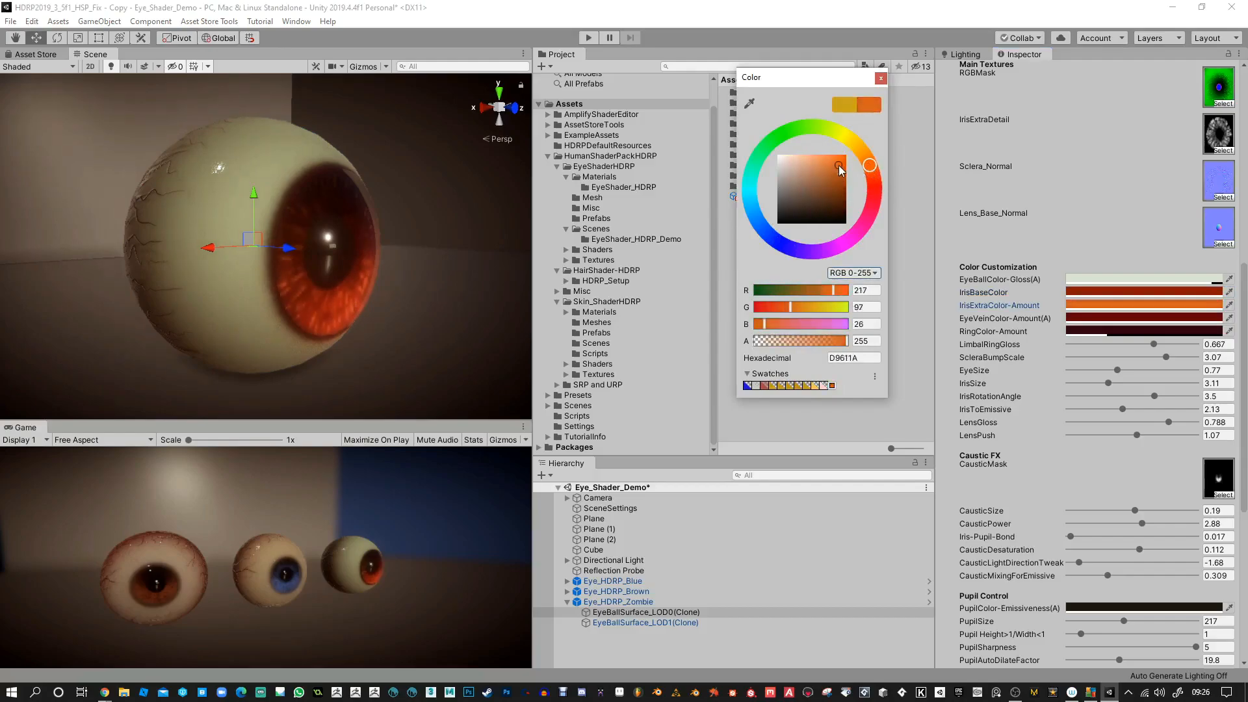
{"action": "left_click", "coordinate": [881, 78]}
Step: Change the EyeVeinColor-Amount to a brighter red
{"action": "left_click", "coordinate": [1110, 318]}
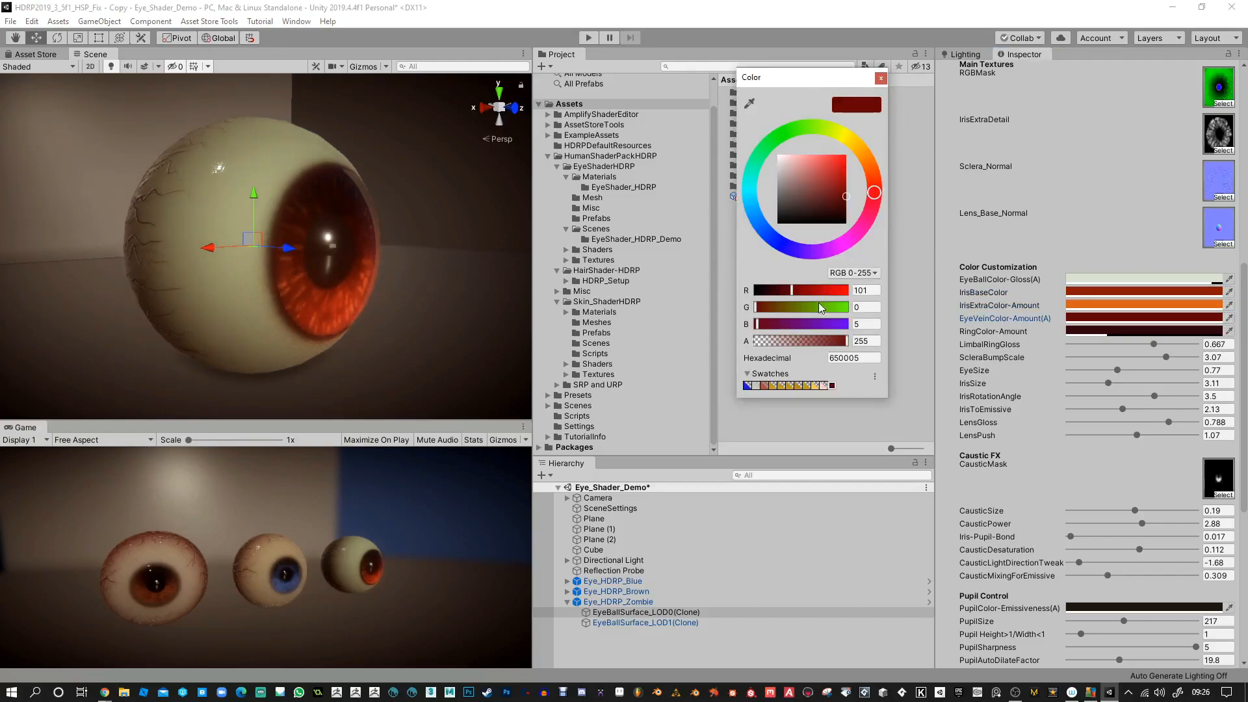
{"action": "mouse_move", "coordinate": [825, 177]}
{"action": "left_mouse_down"}
{"action": "mouse_move", "coordinate": [825, 166]}
{"action": "mouse_move", "coordinate": [809, 181]}
{"action": "mouse_move", "coordinate": [834, 181]}
{"action": "left_mouse_up"}
{"action": "left_click", "coordinate": [880, 78]}
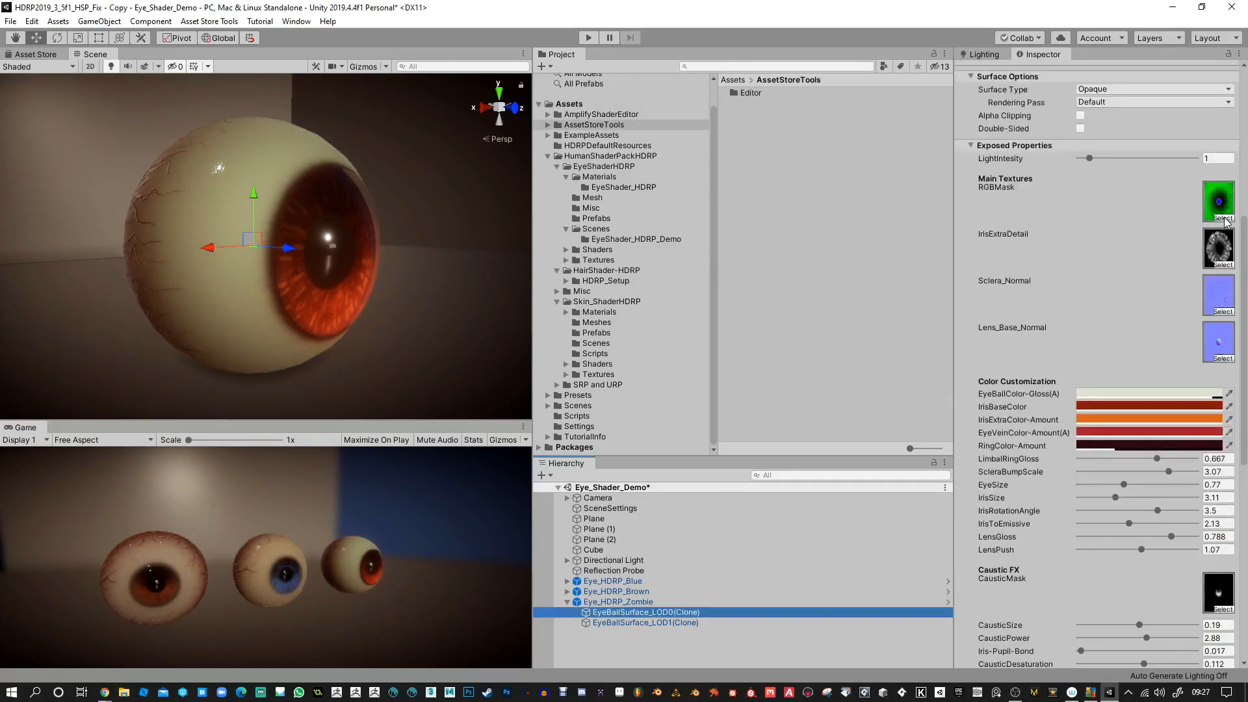
Step: Try EyeRGBMask_Demo1, EyeRGB_Preview, the three EyeExtrasStrong textures and EyeExtras as the material's RGBMask
{"action": "left_click", "coordinate": [1224, 221]}
{"action": "left_click", "coordinate": [707, 307]}
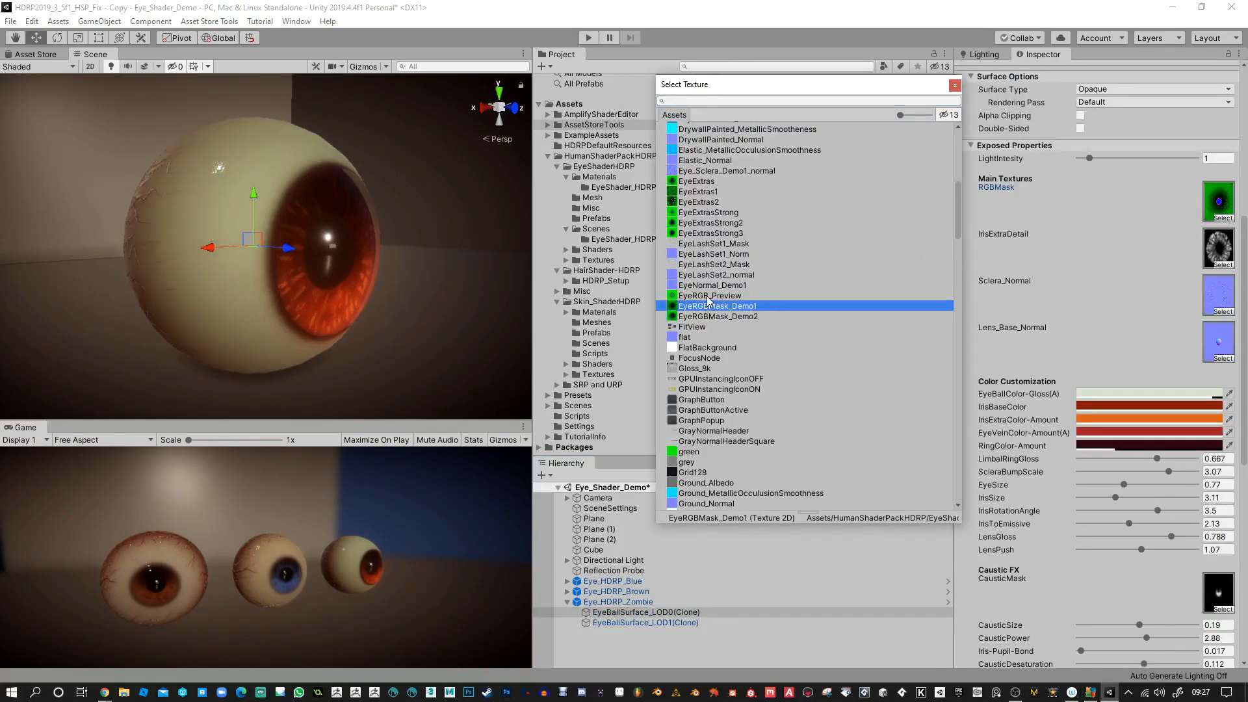
{"action": "left_click", "coordinate": [708, 296]}
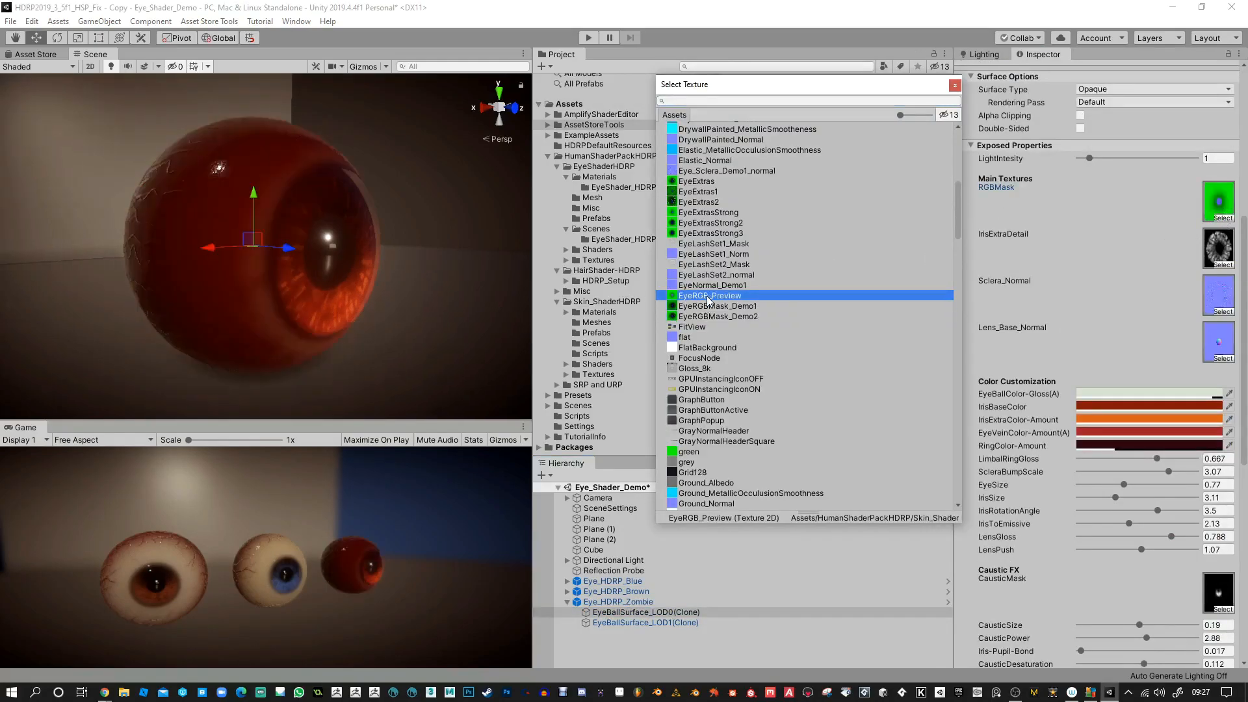
{"action": "left_click", "coordinate": [687, 234]}
{"action": "left_click", "coordinate": [697, 223]}
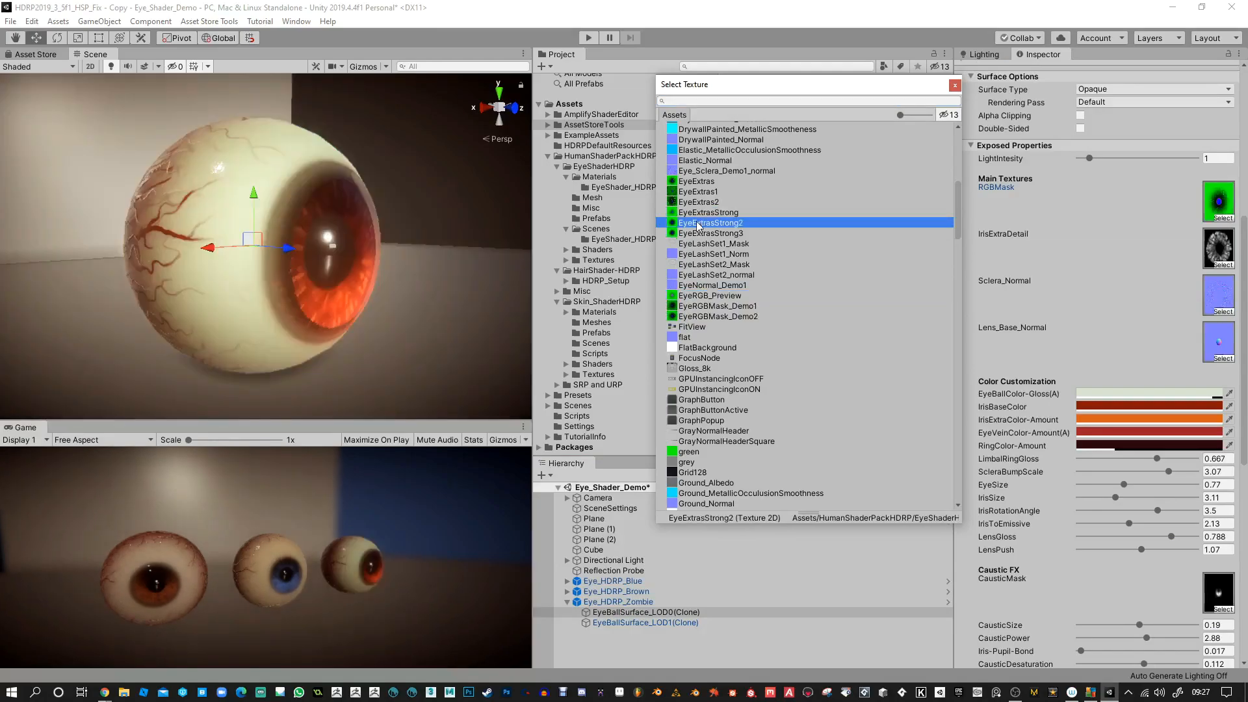
{"action": "left_click", "coordinate": [699, 213]}
{"action": "left_click", "coordinate": [700, 183]}
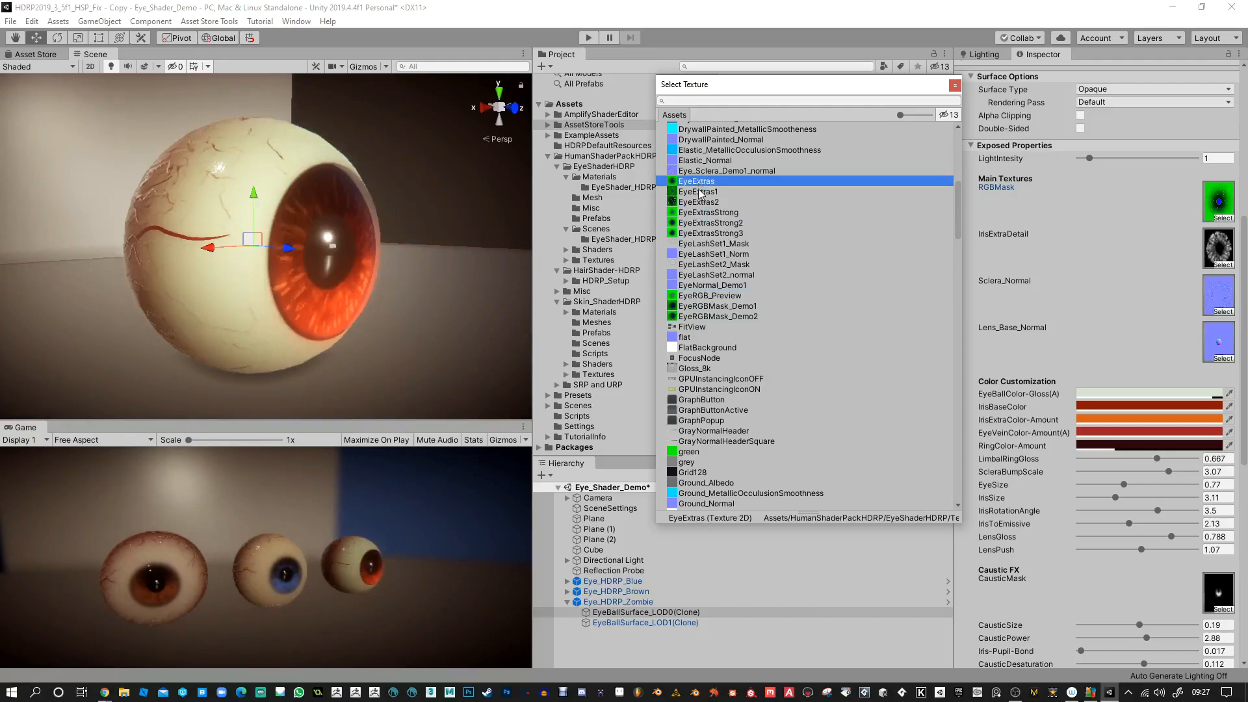
Step: Try EyeExtras1, EyeExtras2 and the EyeExtrasStrong variants as the RGBMask texture
{"action": "left_click", "coordinate": [697, 193]}
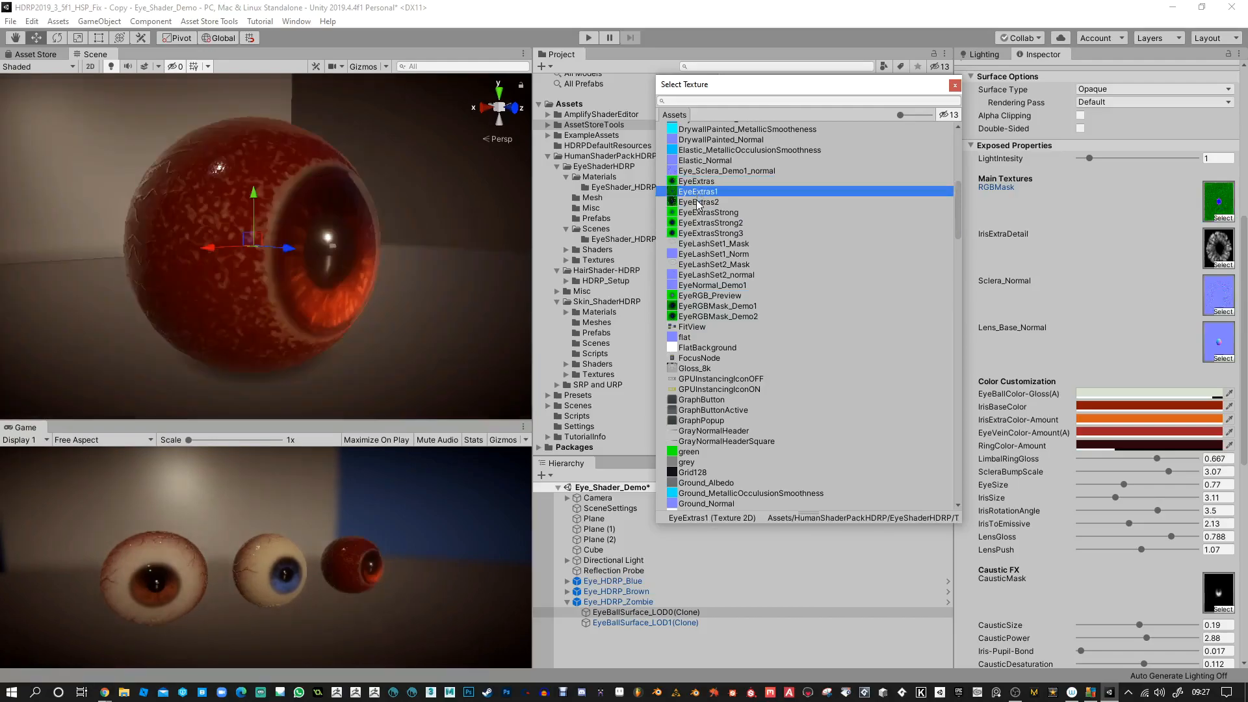
{"action": "left_click", "coordinate": [698, 203]}
{"action": "left_click", "coordinate": [706, 214]}
{"action": "left_click", "coordinate": [702, 224]}
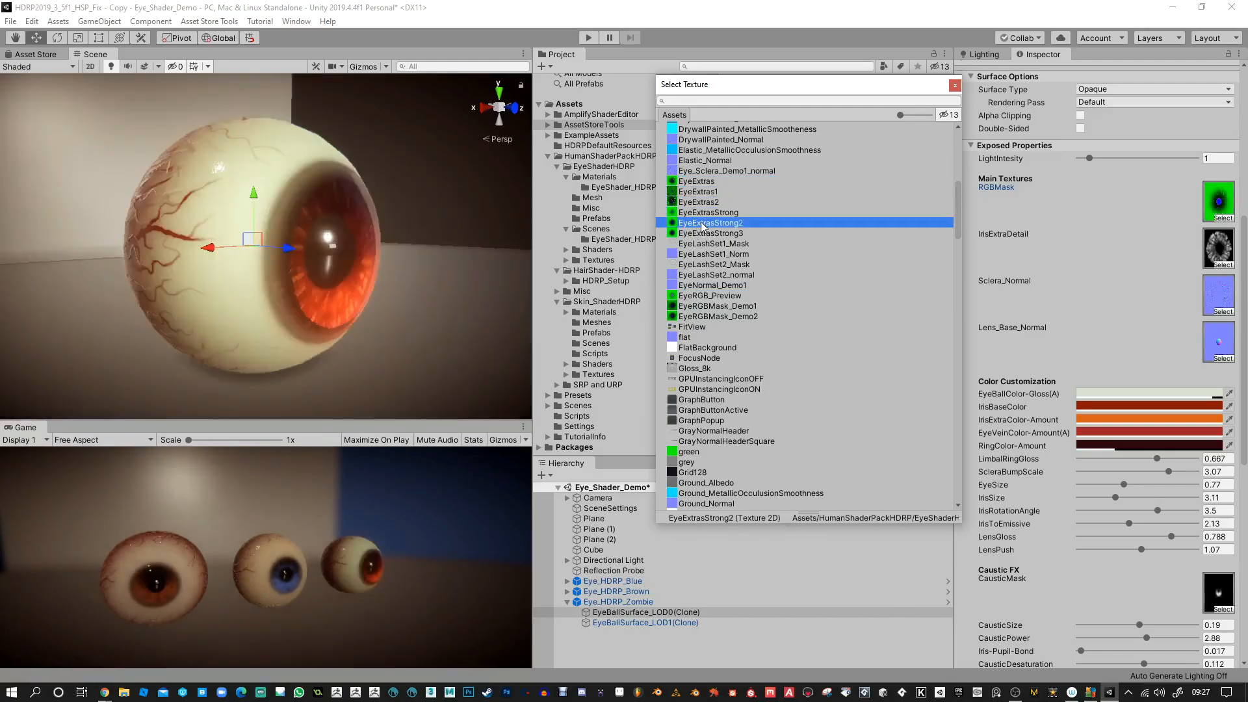
{"action": "left_click", "coordinate": [703, 234]}
Step: Compare EyeRGB_Preview and EyeRGBMask_Demo1, and assign EyeRGBMask_Demo2 as the RGBMask texture
{"action": "left_click", "coordinate": [706, 296]}
{"action": "left_click", "coordinate": [707, 306]}
{"action": "left_click", "coordinate": [710, 316]}
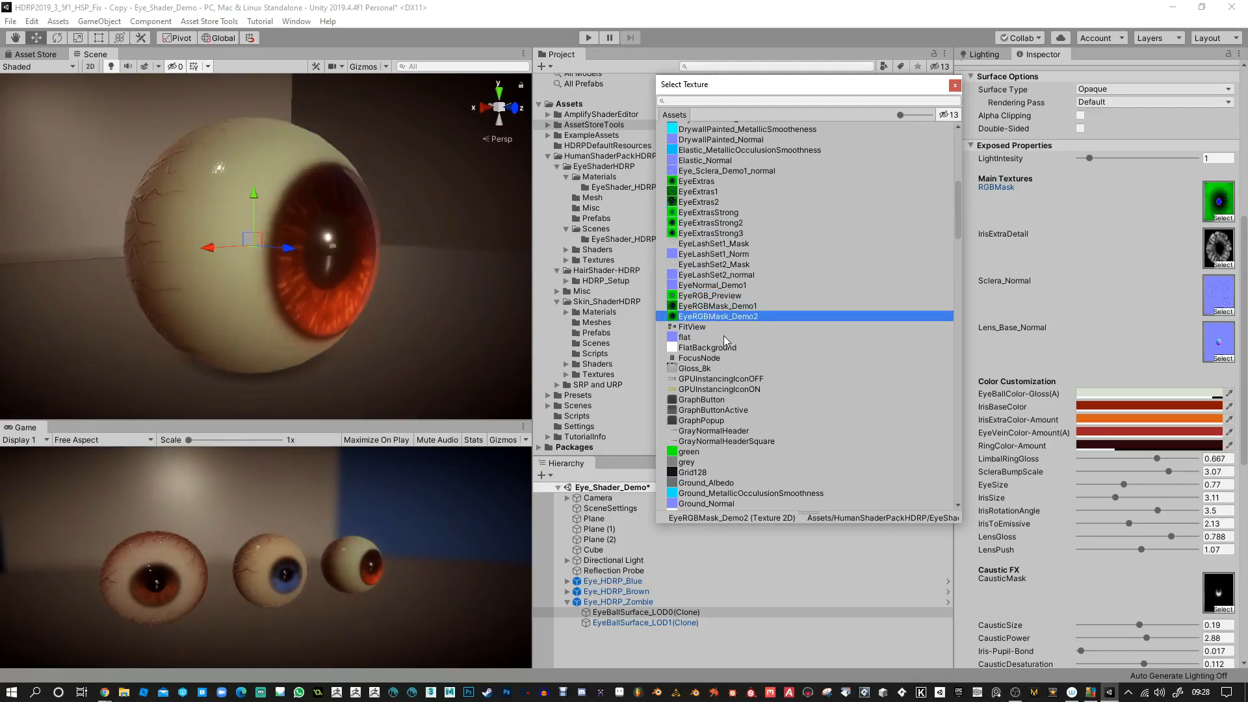
{"action": "double_click", "coordinate": [729, 317]}
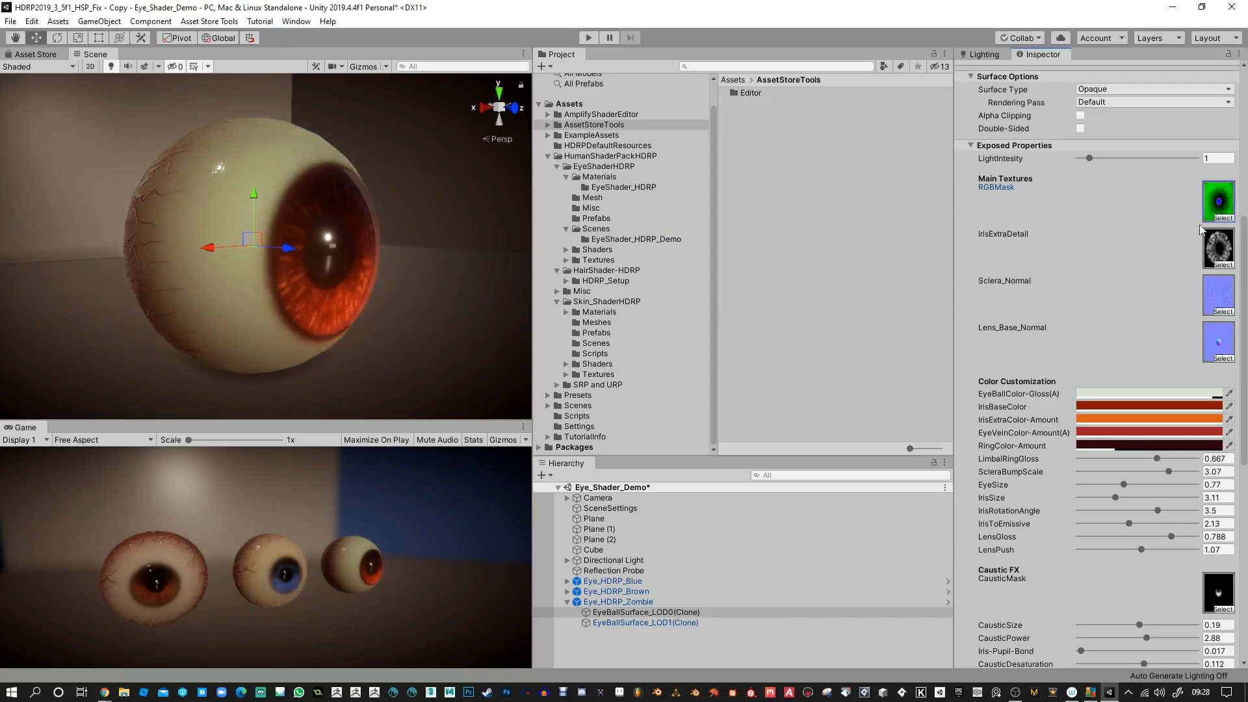
Step: Locate the EyeRGBMask_Demo2 texture in the project and examine its red, green and blue channels separately
{"action": "left_click", "coordinate": [1225, 218]}
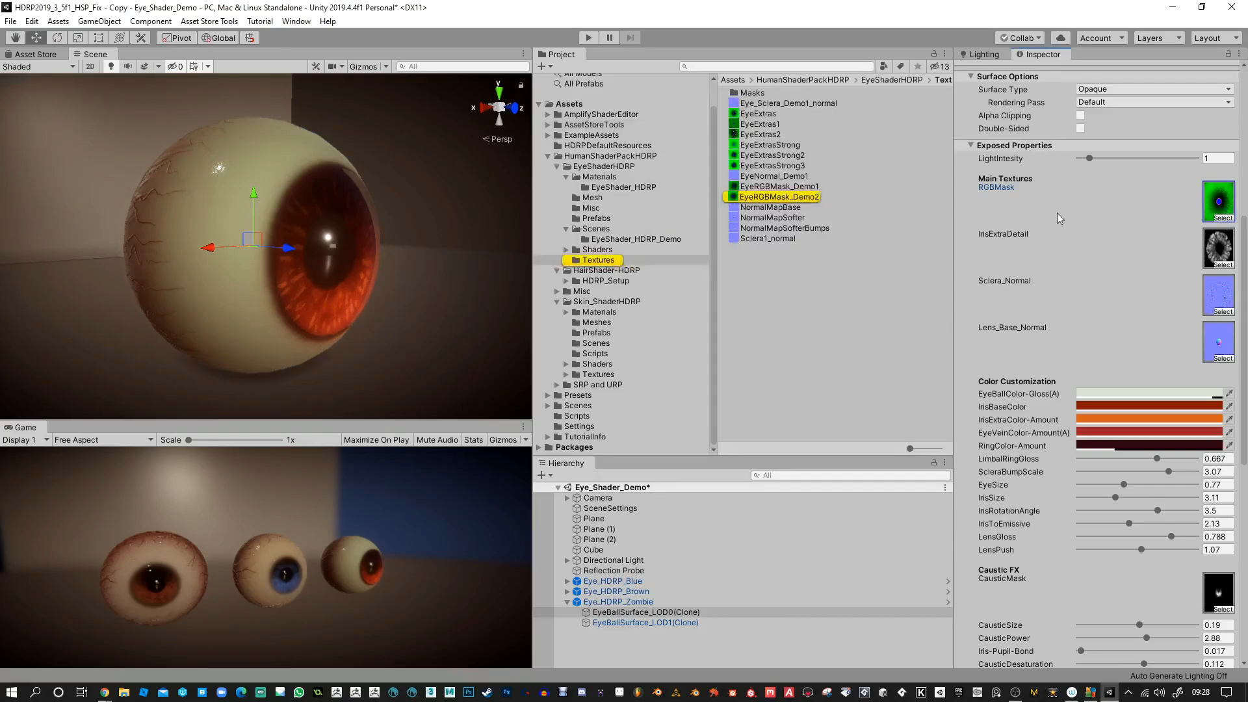
{"action": "left_click", "coordinate": [801, 198]}
{"action": "left_click", "coordinate": [1194, 478]}
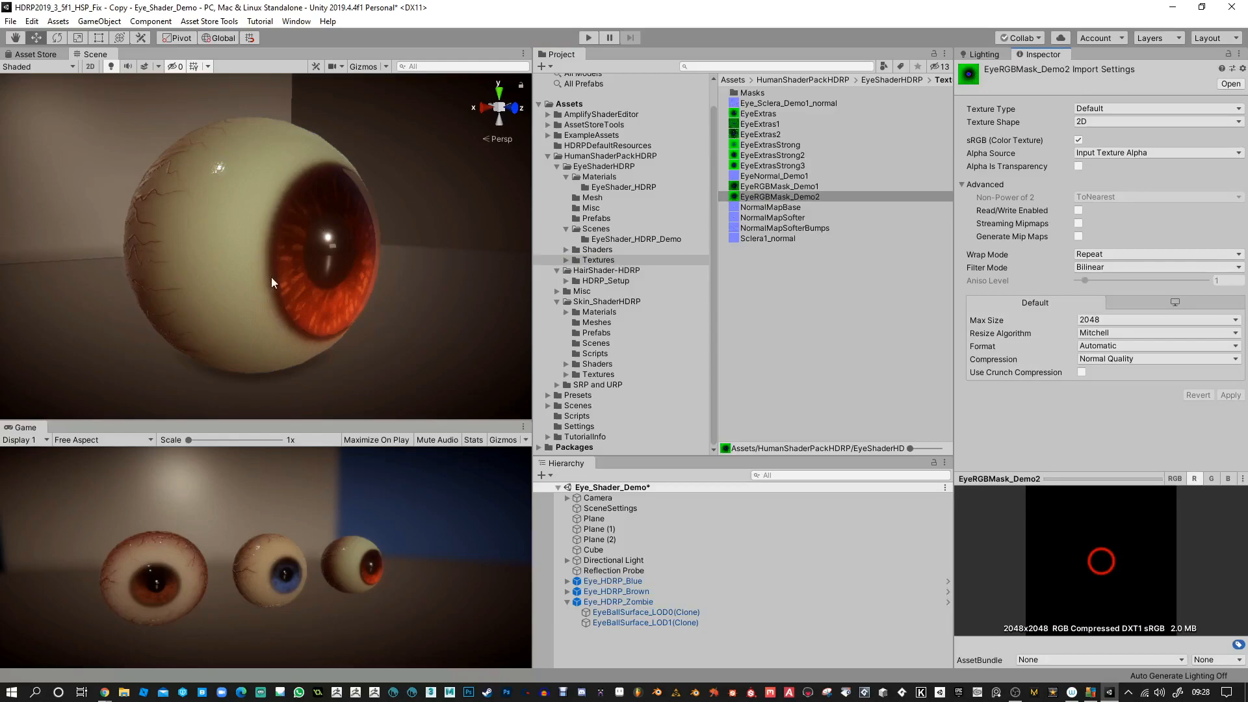
{"action": "left_click", "coordinate": [1212, 479]}
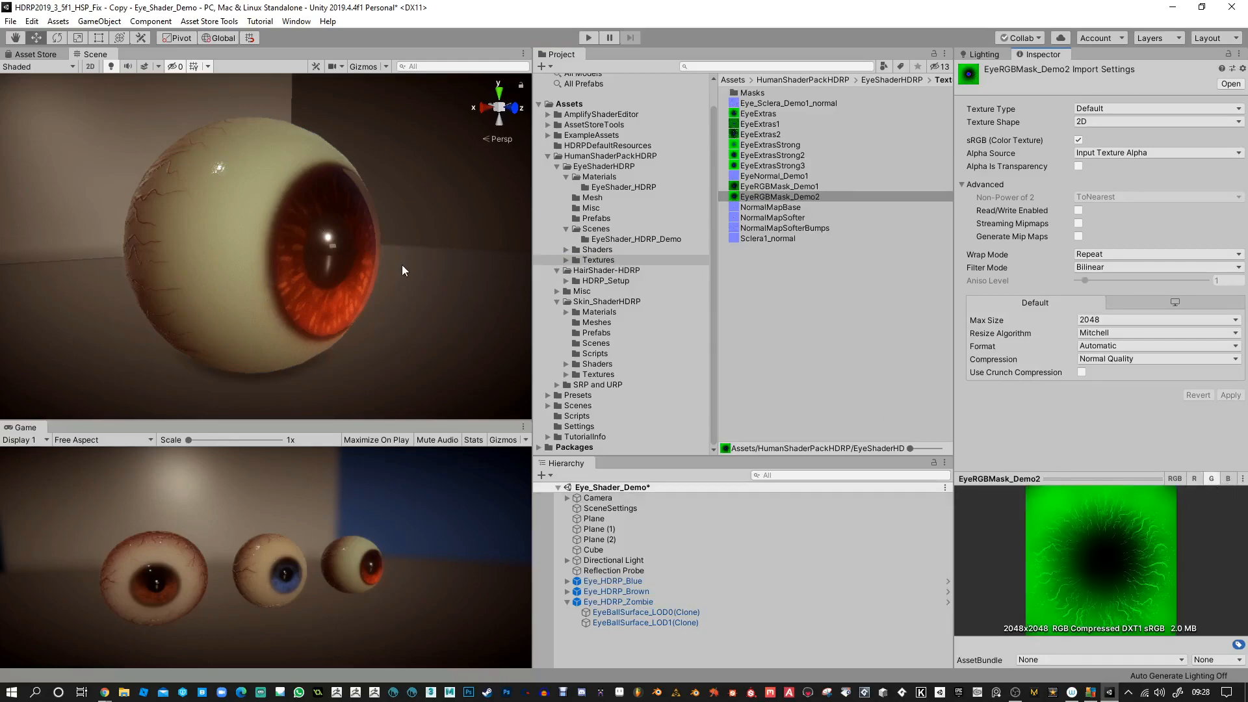
{"action": "left_click", "coordinate": [1227, 479]}
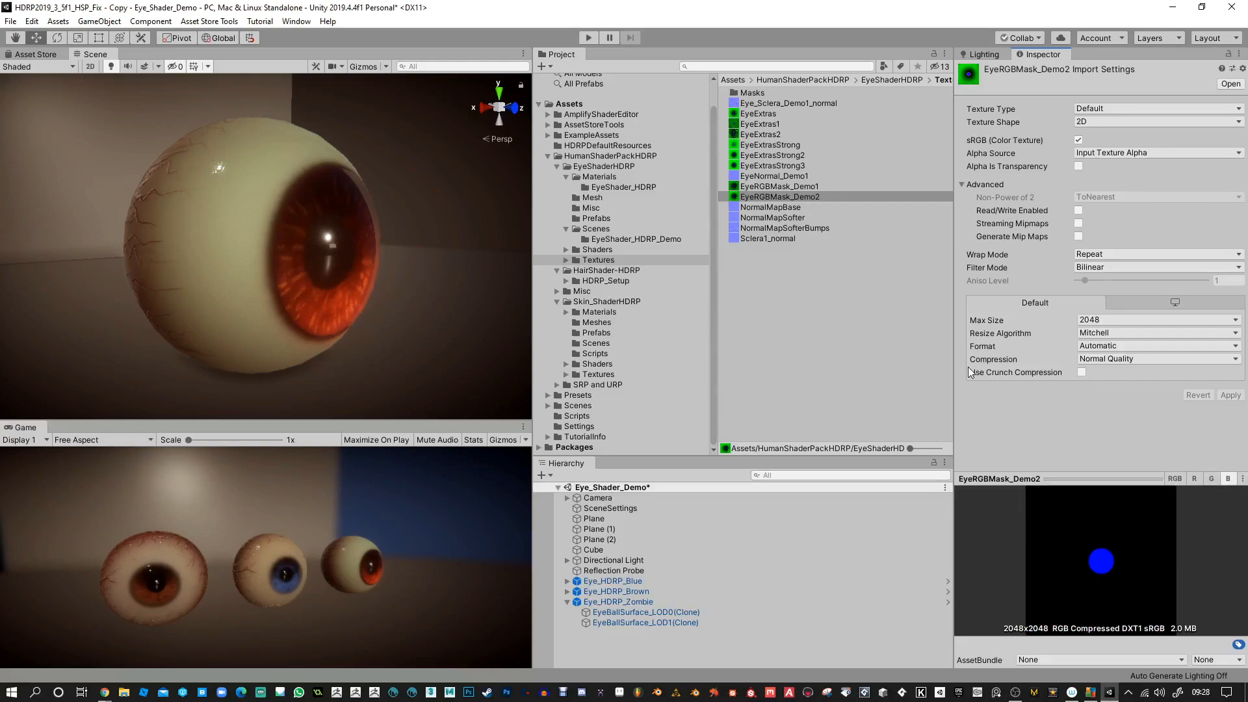
{"action": "left_click", "coordinate": [1195, 478]}
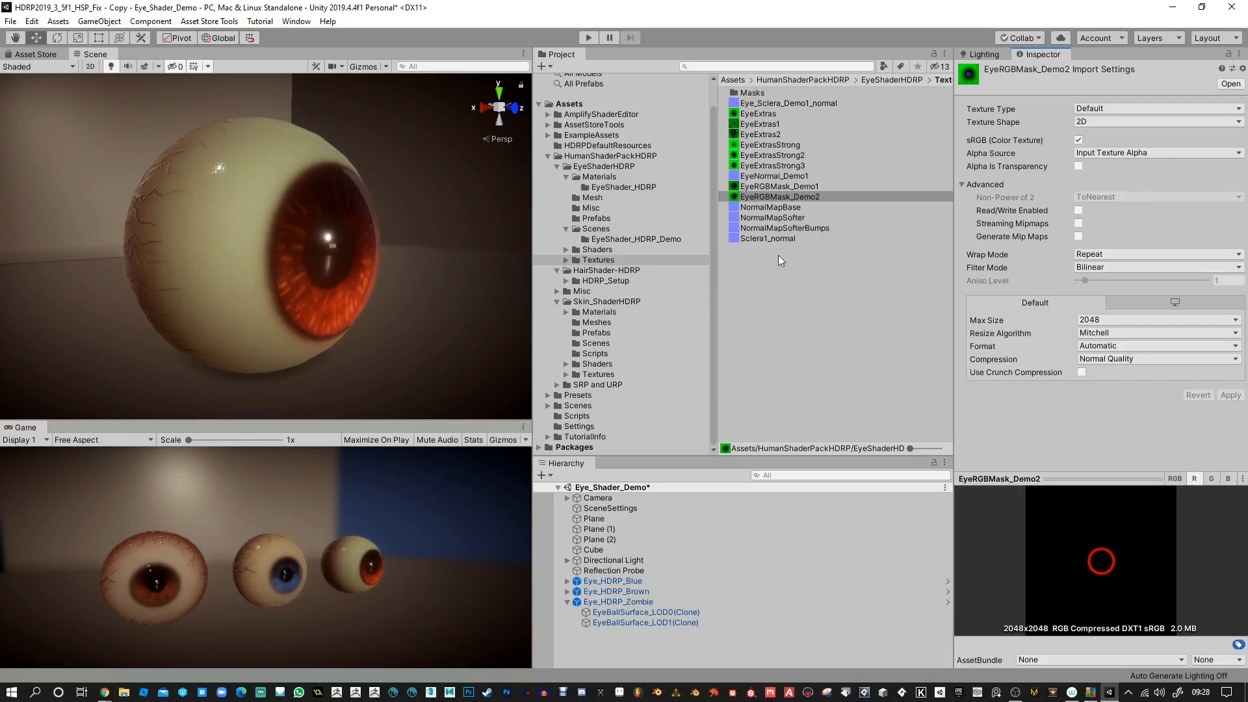
{"action": "left_click", "coordinate": [784, 197]}
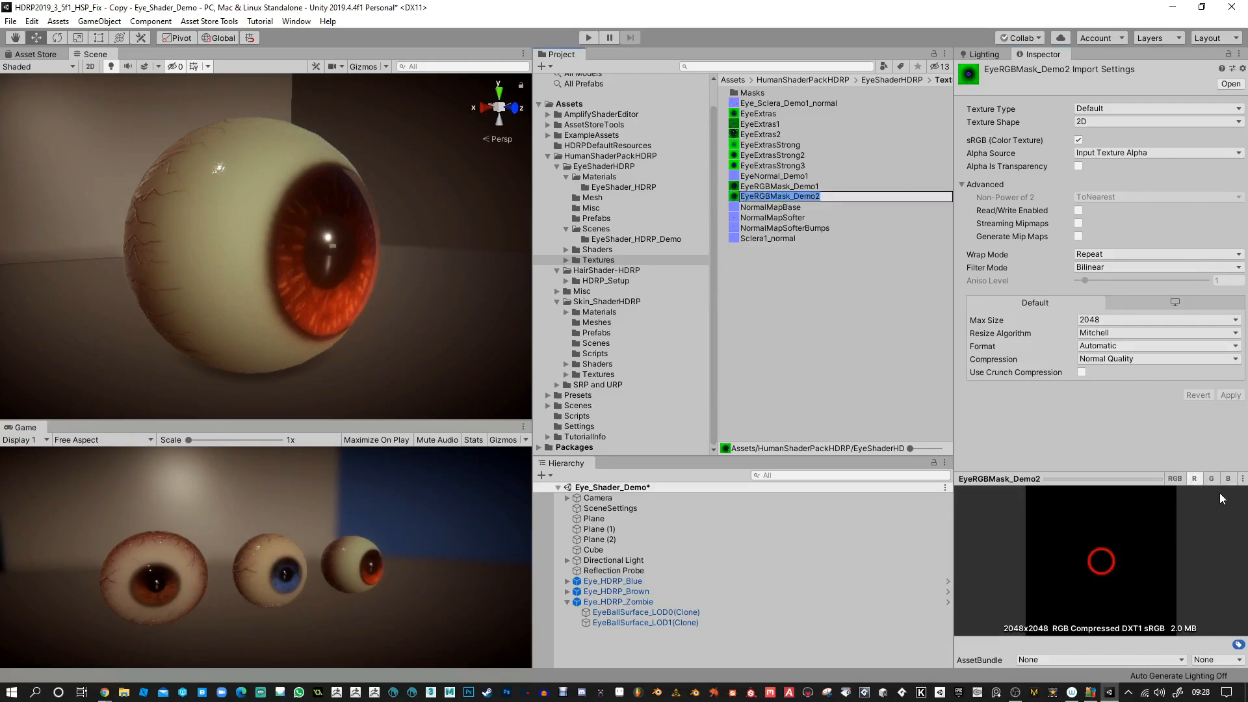
Step: Select the zombie eye's LOD0 surface and set its material's LimbalRingGloss to 0.178
{"action": "left_click", "coordinate": [621, 603]}
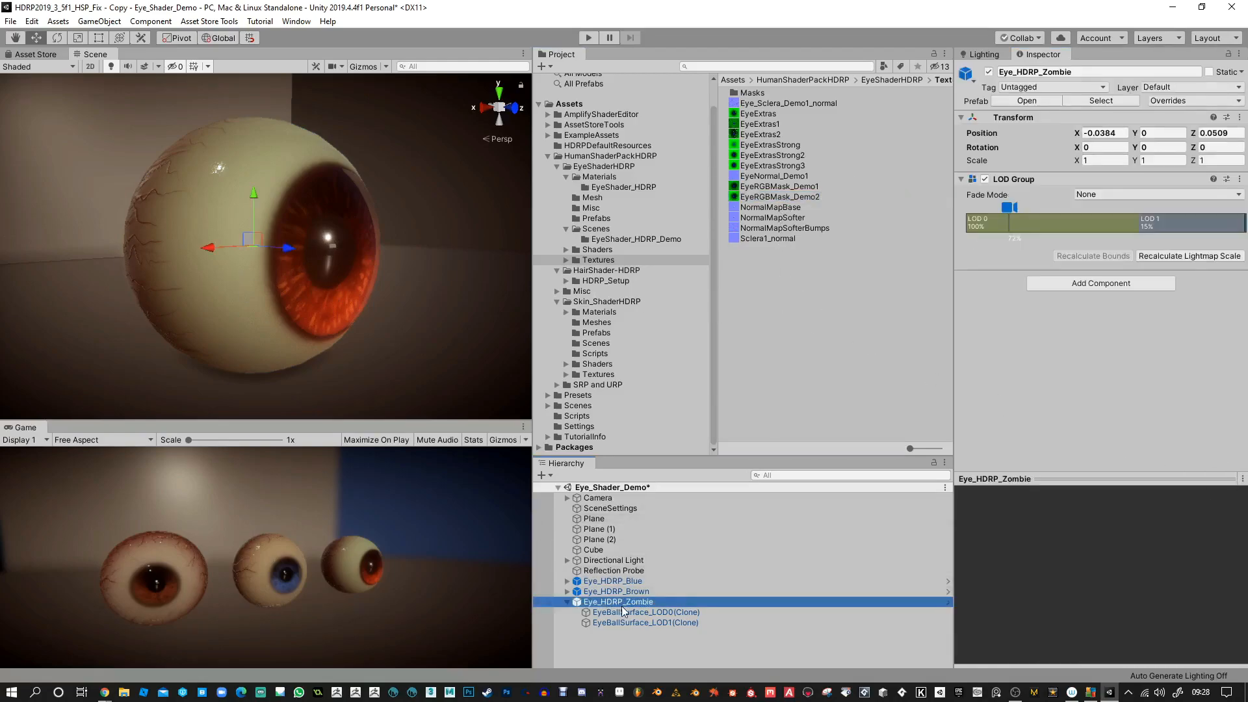
{"action": "left_click", "coordinate": [649, 612]}
{"action": "scroll", "coordinate": [985, 403], "scroll_direction": "down", "scroll_amount": 8}
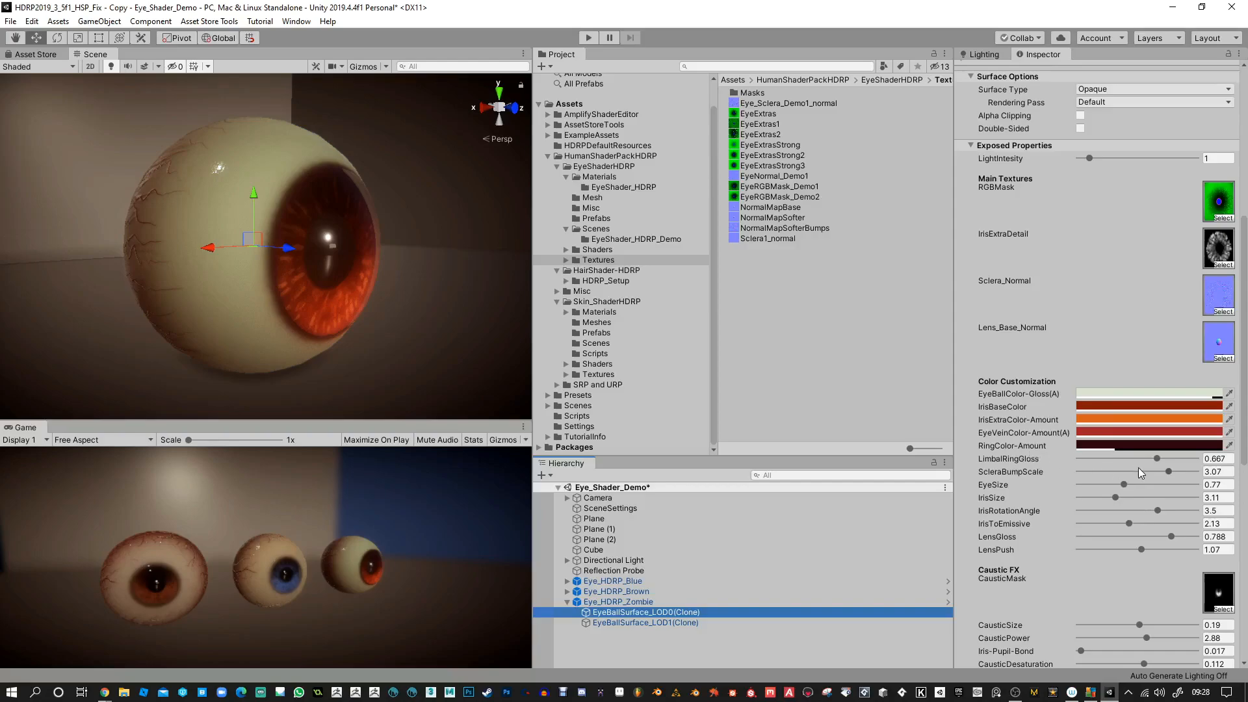
{"action": "mouse_move", "coordinate": [1158, 458]}
{"action": "left_mouse_down"}
{"action": "mouse_move", "coordinate": [1124, 456]}
{"action": "mouse_move", "coordinate": [1163, 458]}
{"action": "left_mouse_up"}
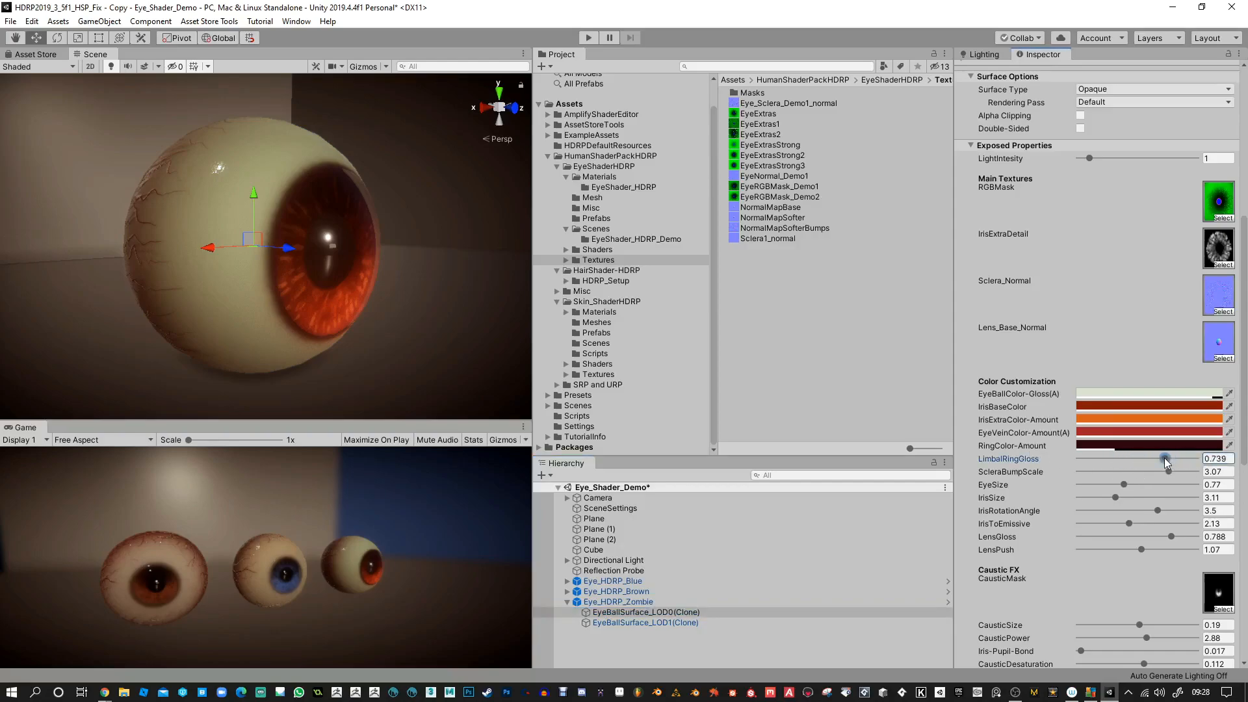
{"action": "left_click_drag", "start_coordinate": [380, 211], "coordinate": [319, 140], "text": "alt"}
{"action": "right_click_drag", "start_coordinate": [318, 140], "coordinate": [336, 290], "text": "alt"}
{"action": "left_click_drag", "start_coordinate": [1162, 464], "coordinate": [1097, 454]}
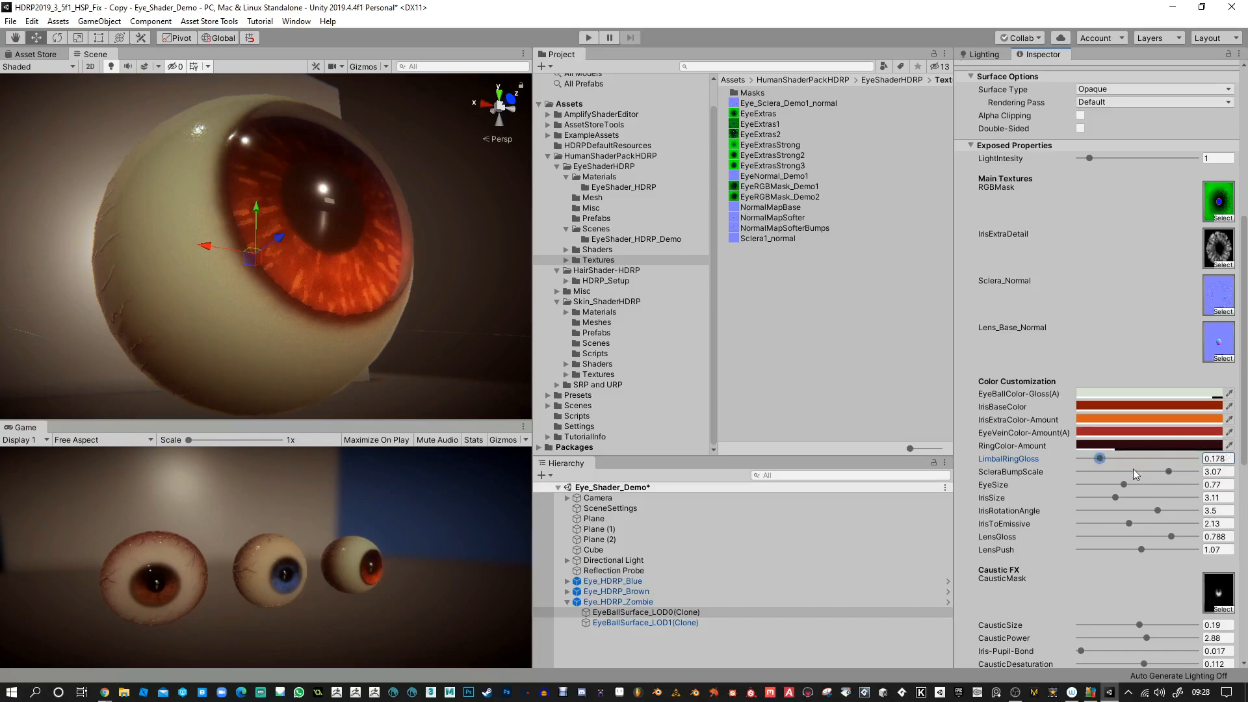
Step: Set the ScleraBumpScale to 2.51 and the alpha of the RingColor-Amount to 87
{"action": "mouse_move", "coordinate": [1167, 471]}
{"action": "left_mouse_down"}
{"action": "mouse_move", "coordinate": [1108, 471]}
{"action": "mouse_move", "coordinate": [1193, 471]}
{"action": "mouse_move", "coordinate": [1152, 471]}
{"action": "left_mouse_up"}
{"action": "left_click", "coordinate": [1138, 447]}
{"action": "mouse_move", "coordinate": [794, 339]}
{"action": "left_mouse_down"}
{"action": "mouse_move", "coordinate": [876, 353]}
{"action": "mouse_move", "coordinate": [780, 351]}
{"action": "mouse_move", "coordinate": [788, 343]}
{"action": "left_mouse_up"}
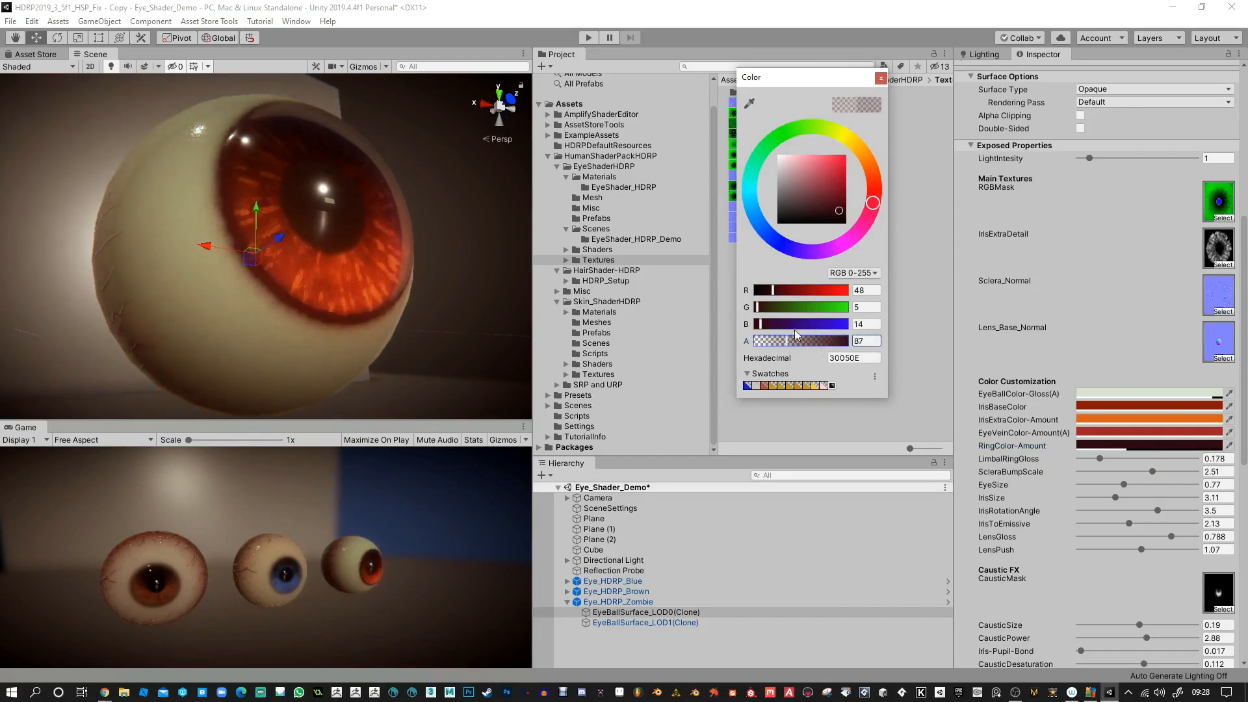
{"action": "left_click", "coordinate": [880, 78]}
Step: Try stronger sclera bumps while checking the veins around the eyeball, and set the ScleraBumpScale to 3.42
{"action": "left_click_drag", "start_coordinate": [1147, 470], "coordinate": [1191, 472]}
{"action": "left_click_drag", "start_coordinate": [55, 249], "coordinate": [382, 285], "text": "alt"}
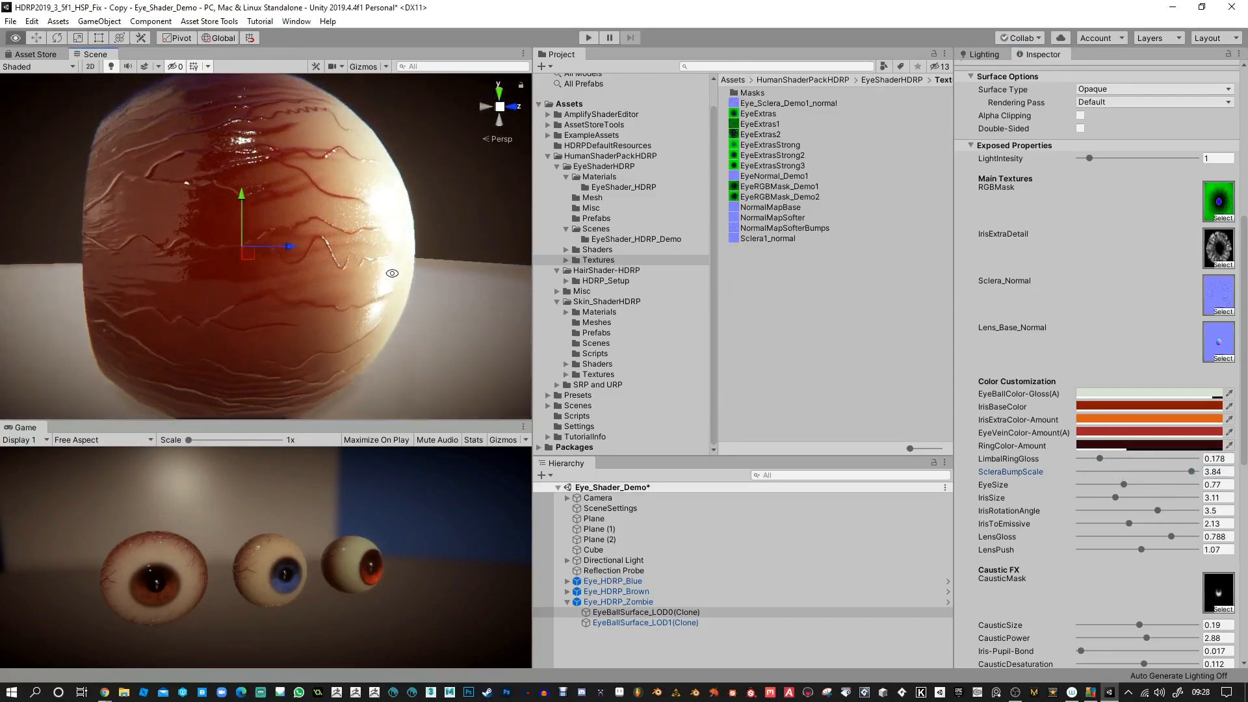
{"action": "left_click_drag", "start_coordinate": [1191, 471], "coordinate": [1199, 478]}
{"action": "left_click_drag", "start_coordinate": [403, 214], "coordinate": [263, 167], "text": "alt"}
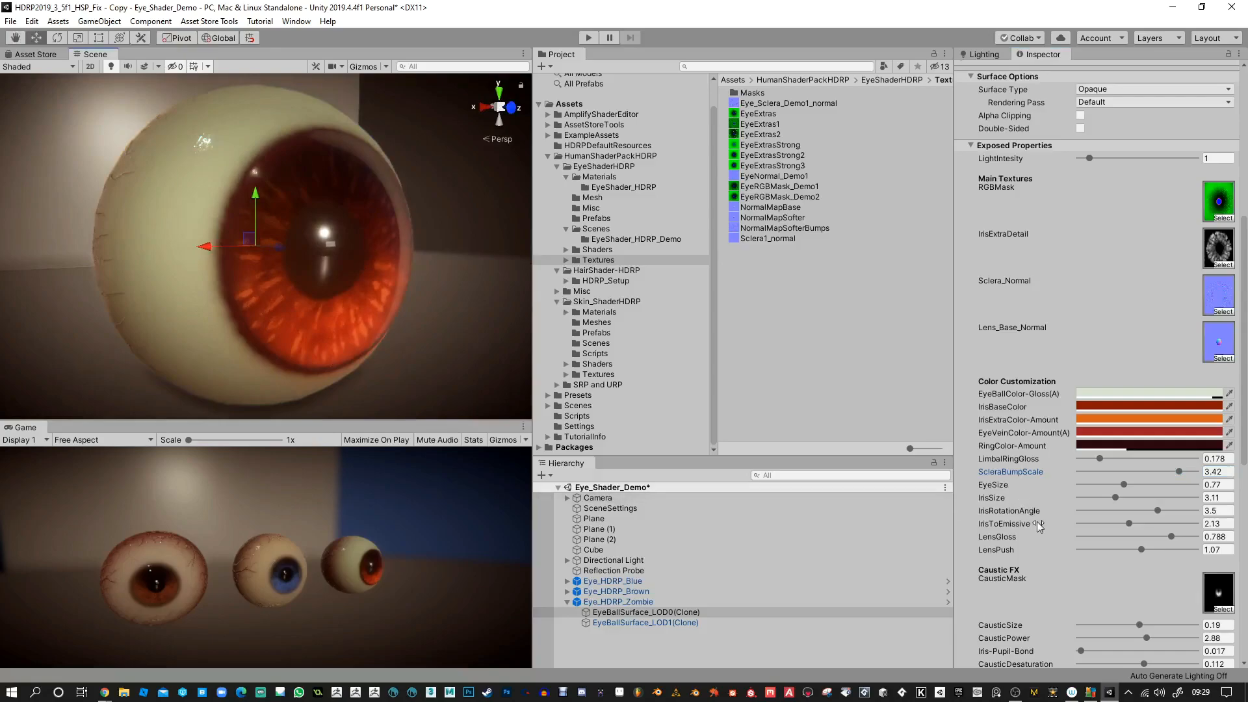
Step: Set the EyeSize to 0.89 and the IrisSize to 2.5
{"action": "mouse_move", "coordinate": [1124, 485]}
{"action": "left_mouse_down"}
{"action": "mouse_move", "coordinate": [1139, 485]}
{"action": "mouse_move", "coordinate": [1119, 485]}
{"action": "mouse_move", "coordinate": [1132, 485]}
{"action": "mouse_move", "coordinate": [1119, 498]}
{"action": "mouse_move", "coordinate": [1134, 498]}
{"action": "mouse_move", "coordinate": [1098, 498]}
{"action": "mouse_move", "coordinate": [1212, 502]}
{"action": "mouse_move", "coordinate": [1109, 499]}
{"action": "left_mouse_up"}
Step: Try the IrisExtraDetail textures from MaskIrisDashes through the realistic and reptile masks to MaskShape1
{"action": "left_click", "coordinate": [1221, 260]}
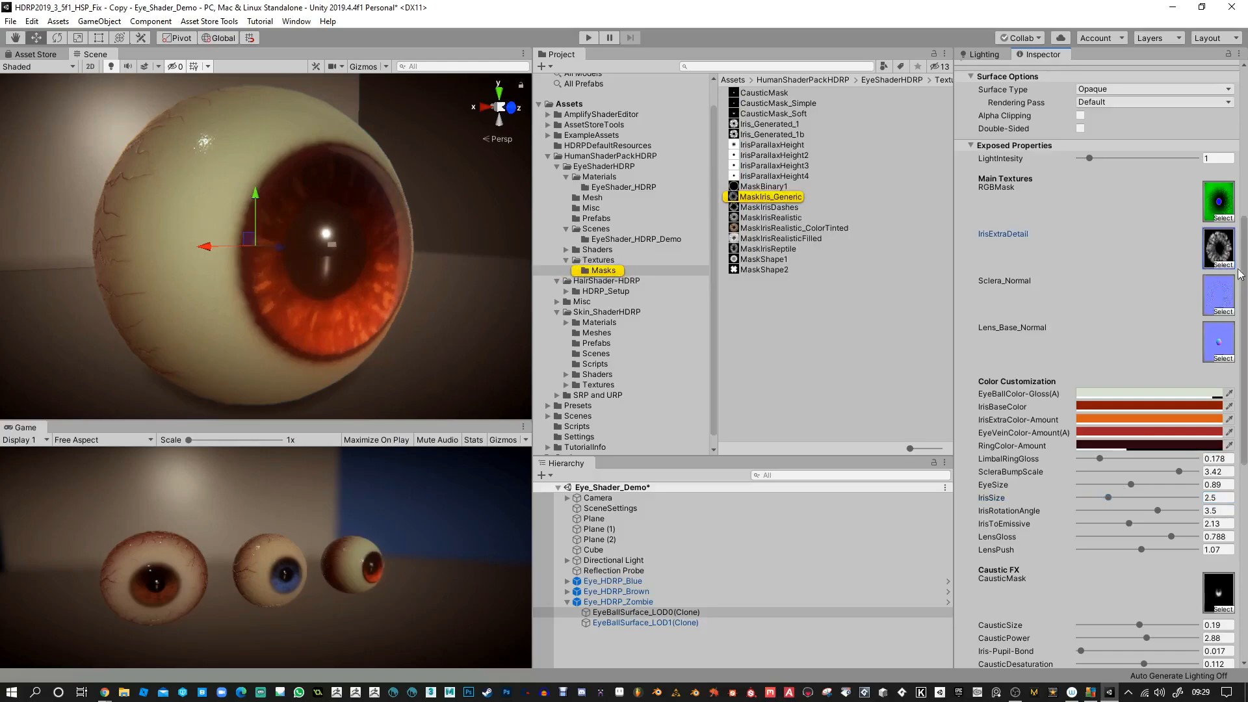
{"action": "left_click", "coordinate": [1223, 265]}
{"action": "left_click", "coordinate": [727, 328]}
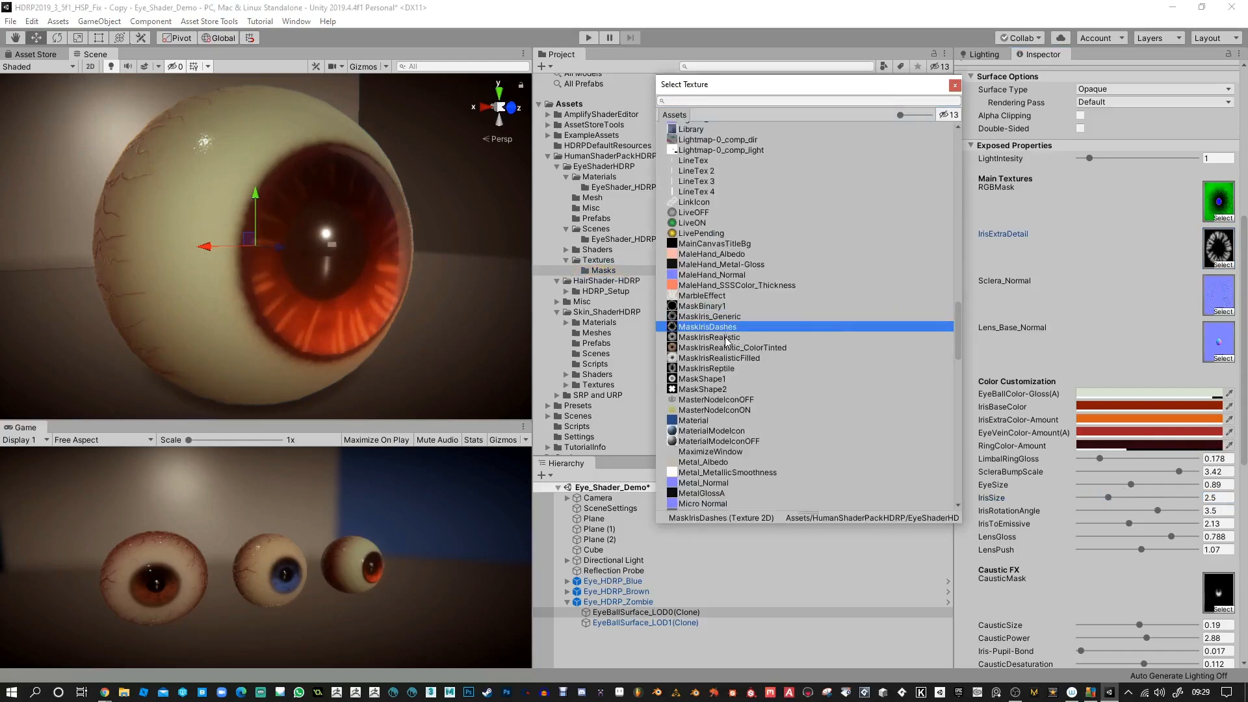
{"action": "left_click", "coordinate": [726, 338]}
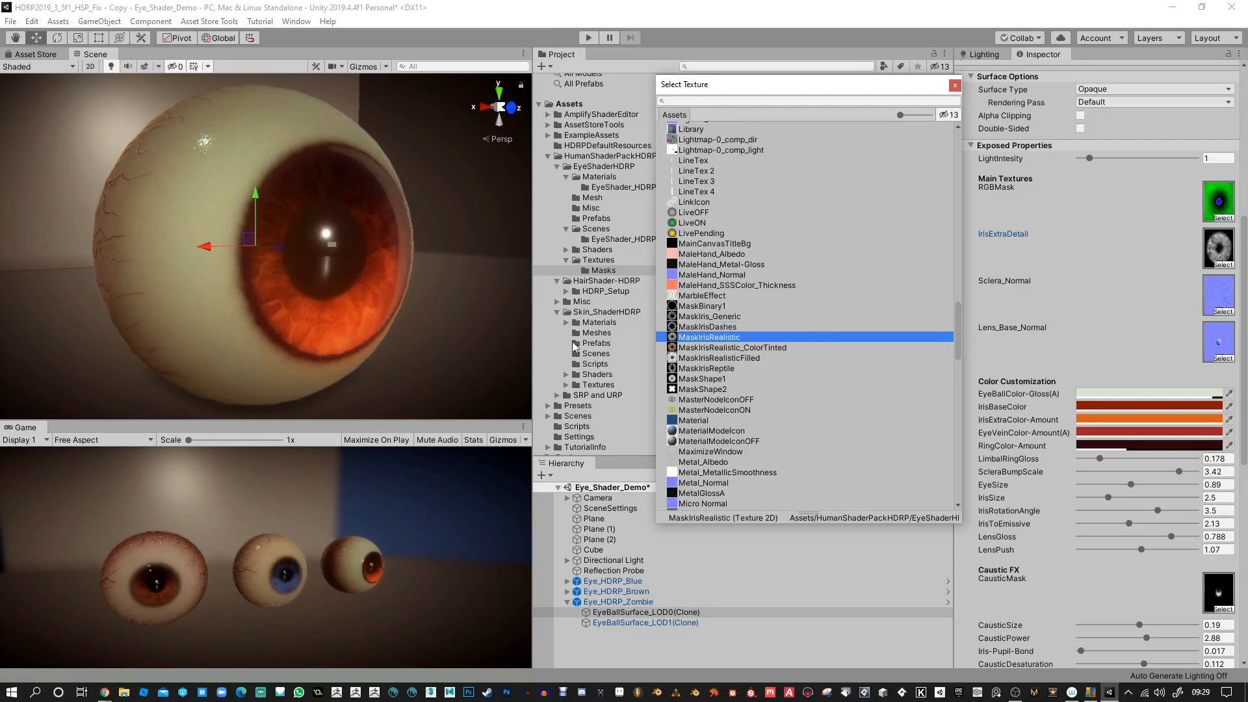
{"action": "left_click", "coordinate": [694, 349]}
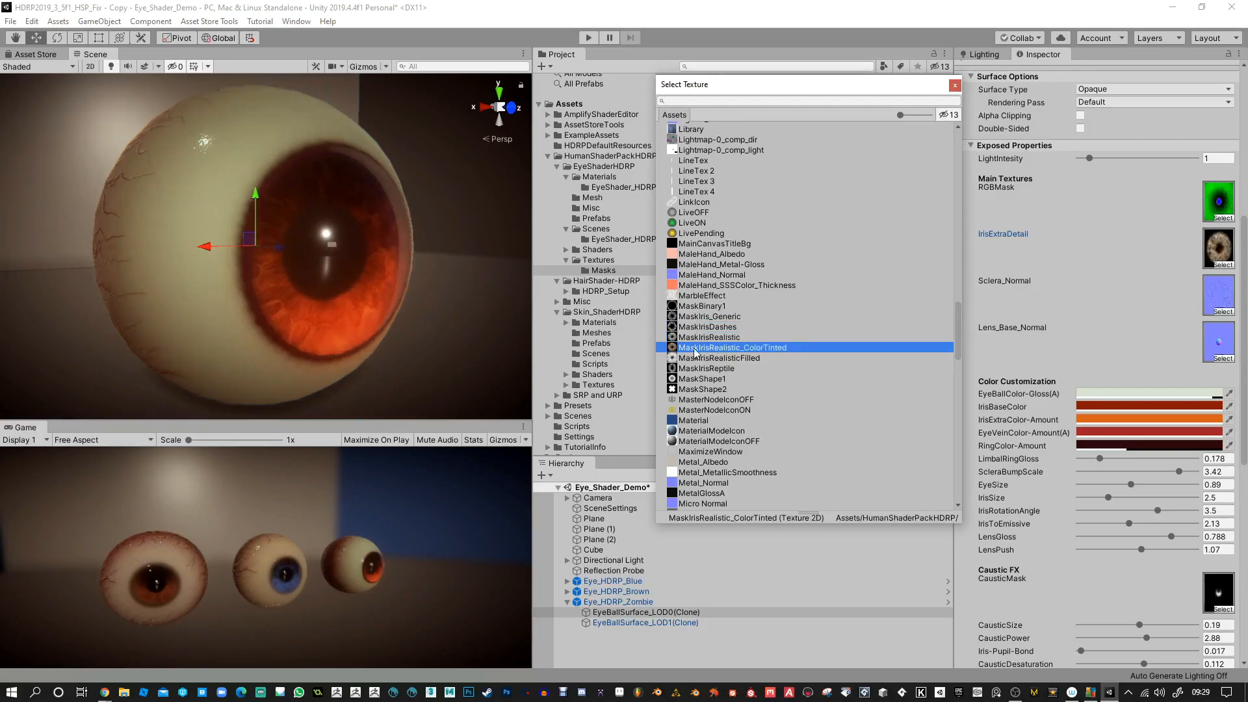
{"action": "left_click", "coordinate": [699, 358]}
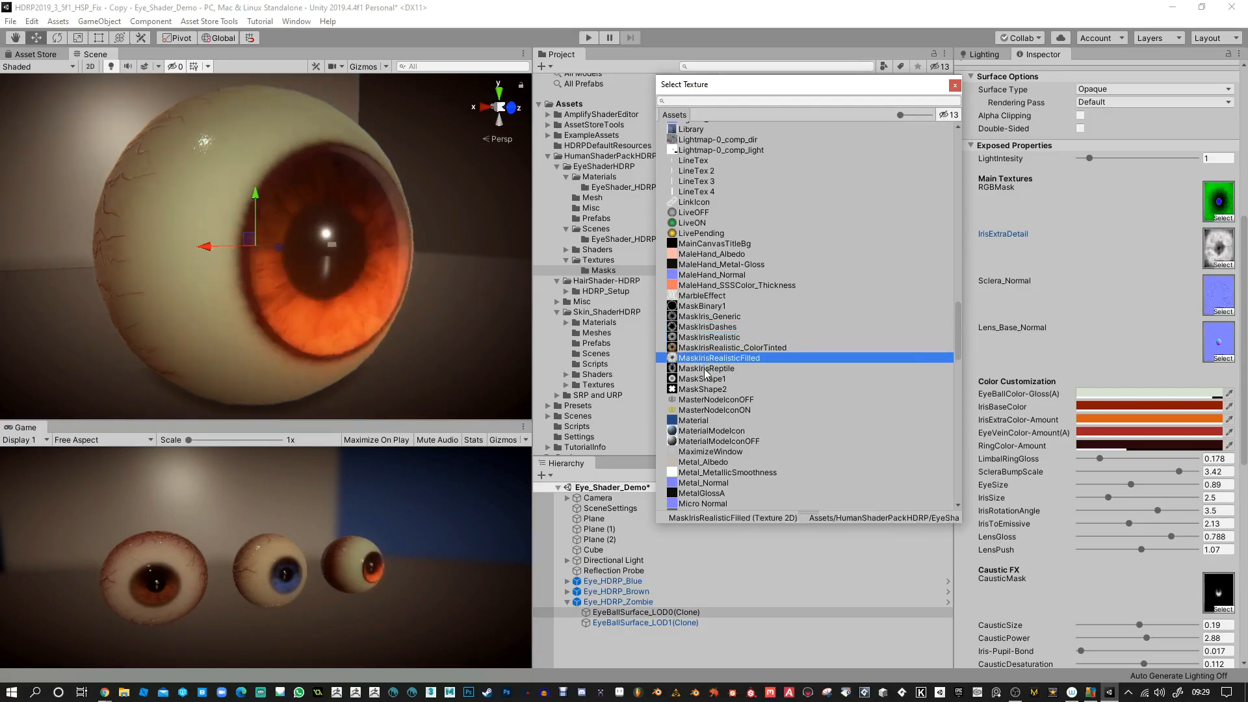
{"action": "left_click", "coordinate": [706, 369]}
{"action": "left_click", "coordinate": [709, 380]}
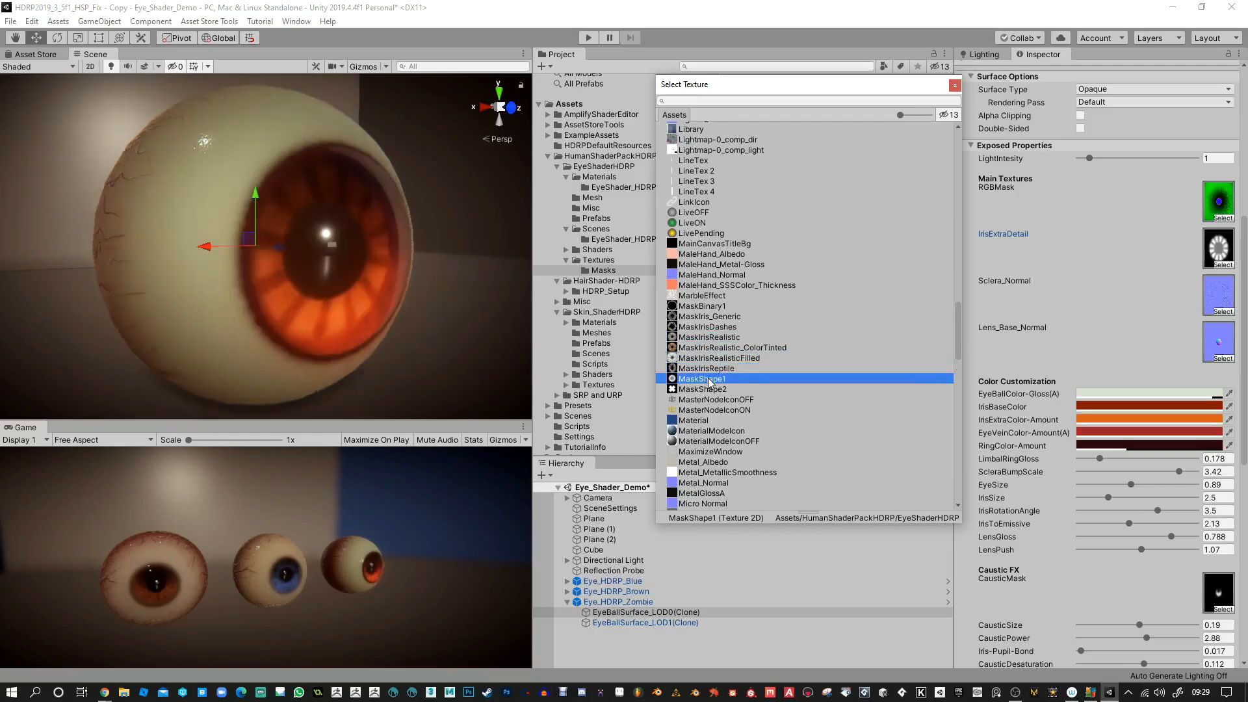
Step: Compare MaskIris_Generic and MaskIrisDashes, and assign MaskIrisRealistic as the IrisExtraDetail texture
{"action": "left_click", "coordinate": [704, 318]}
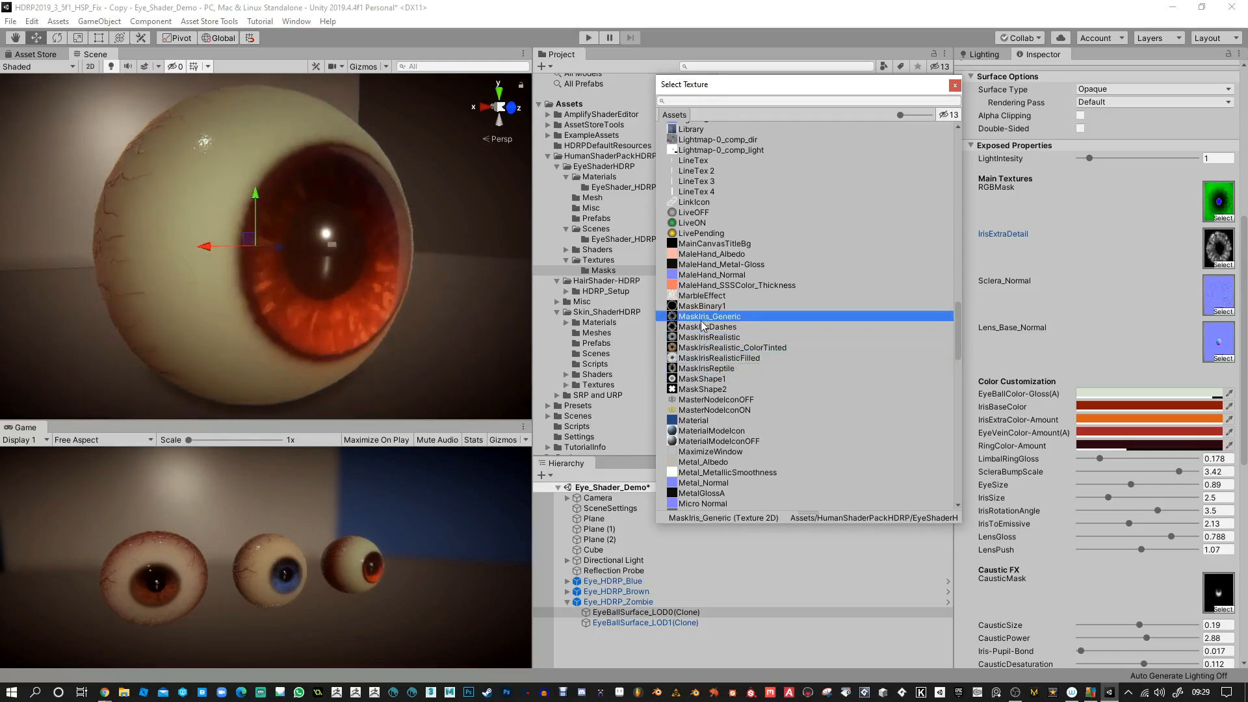
{"action": "left_click", "coordinate": [687, 326]}
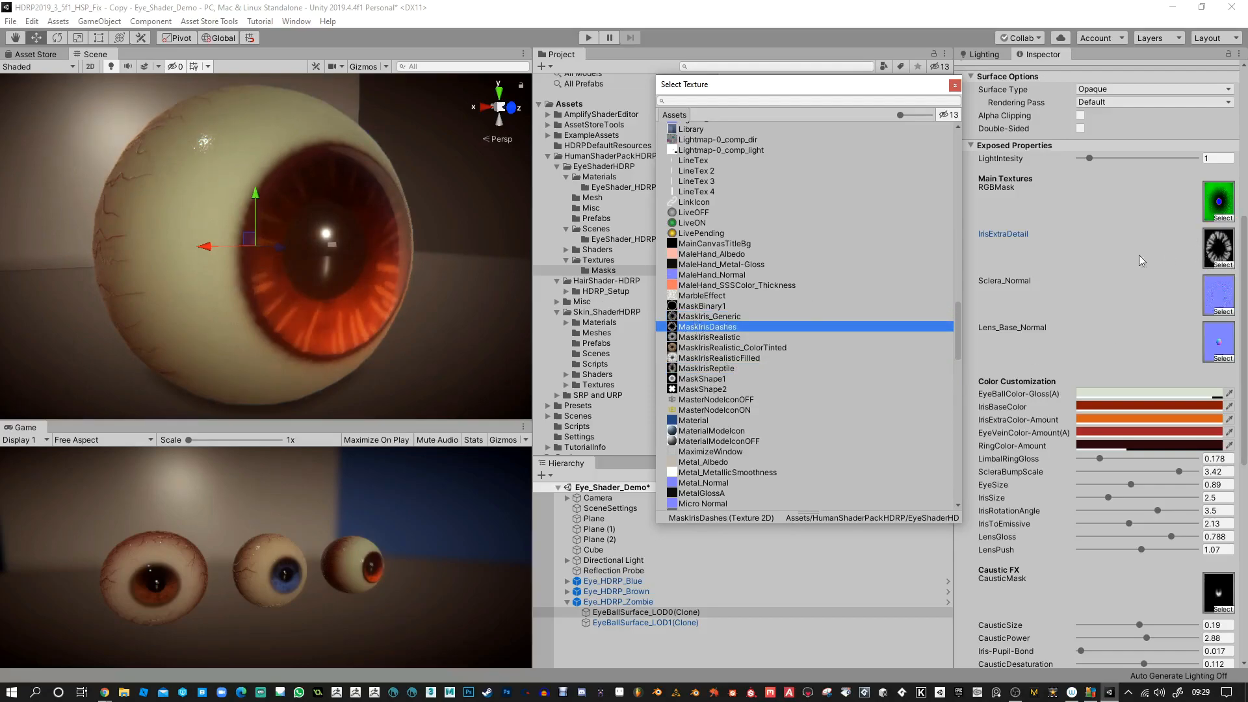
{"action": "left_click", "coordinate": [691, 338]}
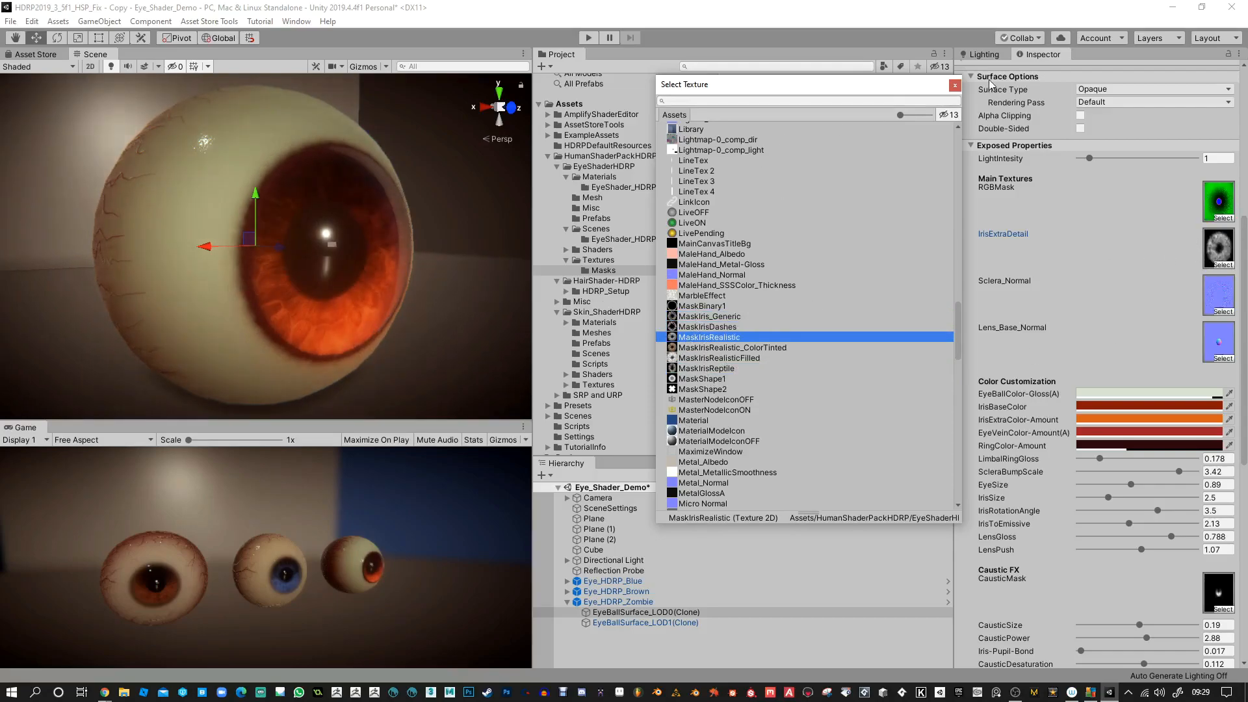
Step: Adjust the iris and lens by setting IrisRotationAngle to 2.8, IrisToEmissive to 0.94, LensGloss to 0.845 and LensPush to 1.11
{"action": "left_click", "coordinate": [954, 85]}
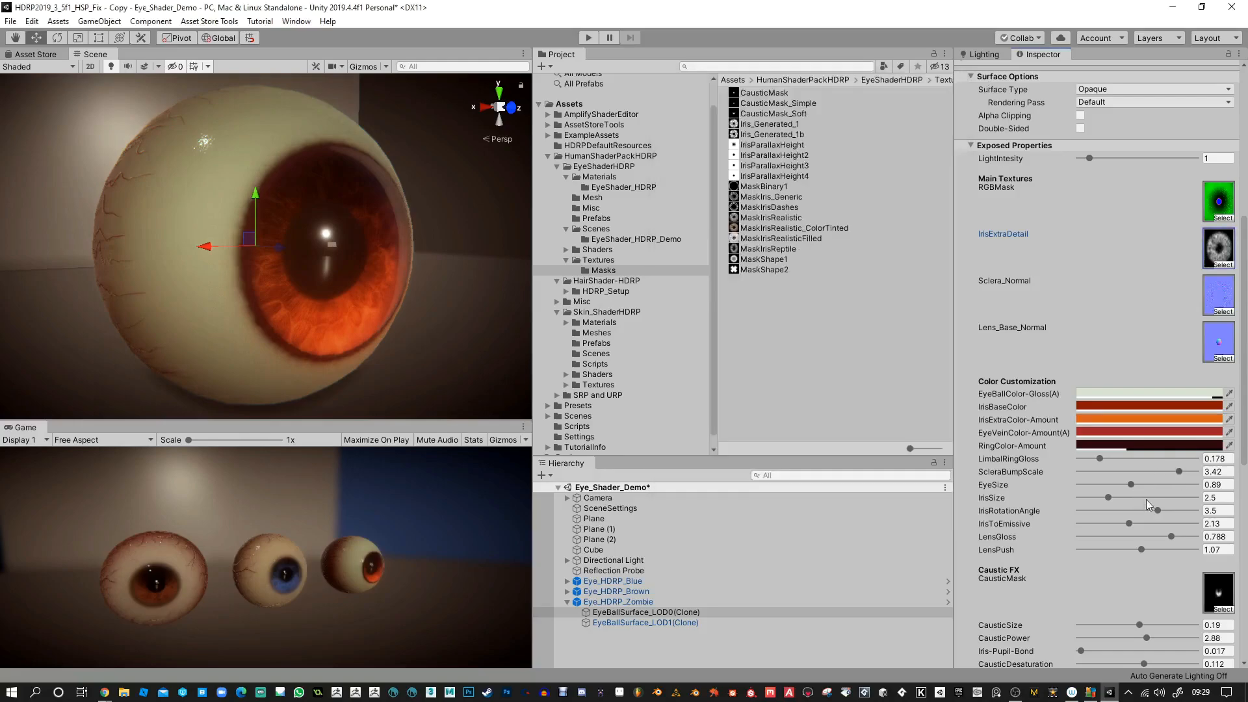
{"action": "mouse_move", "coordinate": [1149, 511]}
{"action": "left_mouse_down"}
{"action": "mouse_move", "coordinate": [1139, 514]}
{"action": "mouse_move", "coordinate": [1154, 511]}
{"action": "left_mouse_up"}
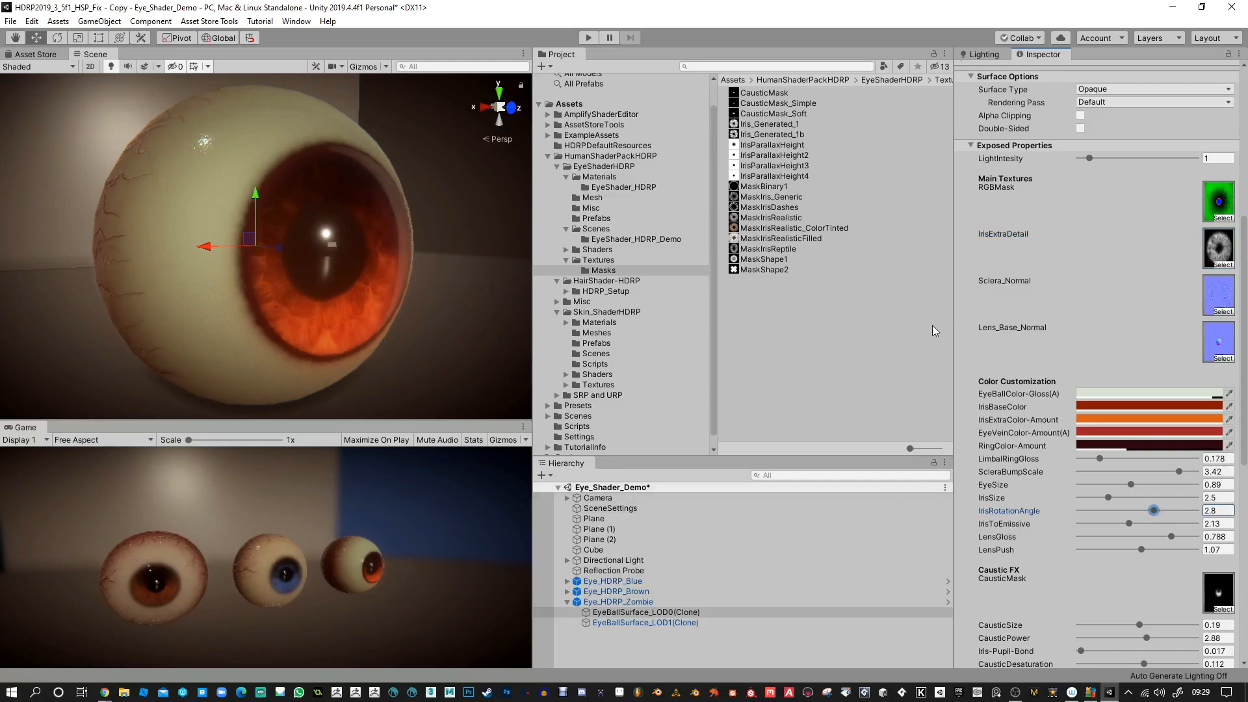
{"action": "left_click_drag", "start_coordinate": [1132, 523], "coordinate": [1105, 525]}
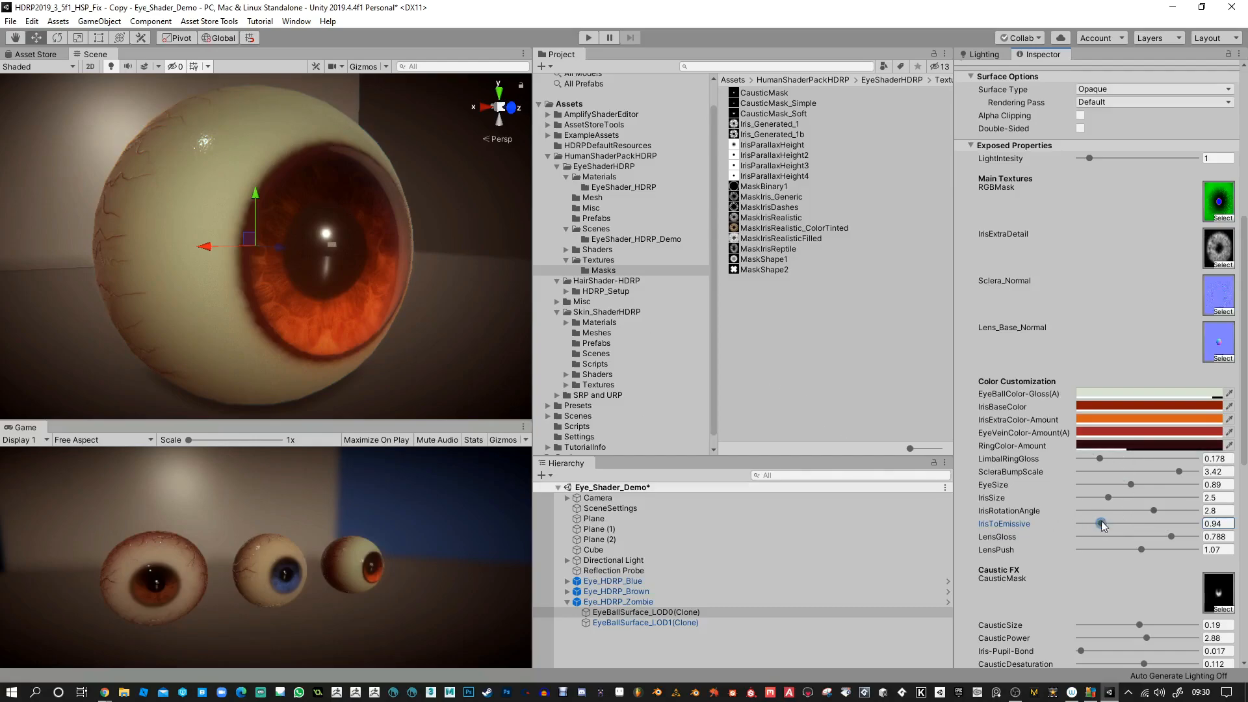
{"action": "mouse_move", "coordinate": [1175, 534]}
{"action": "left_mouse_down"}
{"action": "mouse_move", "coordinate": [1110, 538]}
{"action": "mouse_move", "coordinate": [1189, 538]}
{"action": "mouse_move", "coordinate": [1080, 548]}
{"action": "mouse_move", "coordinate": [1190, 547]}
{"action": "mouse_move", "coordinate": [1148, 549]}
{"action": "left_mouse_up"}
{"action": "mouse_move", "coordinate": [442, 281]}
{"action": "left_mouse_down", "text": "alt"}
{"action": "mouse_move", "coordinate": [572, 289]}
{"action": "mouse_move", "coordinate": [307, 300]}
{"action": "mouse_move", "coordinate": [437, 276]}
{"action": "mouse_move", "coordinate": [427, 277]}
{"action": "left_mouse_up", "text": "alt"}
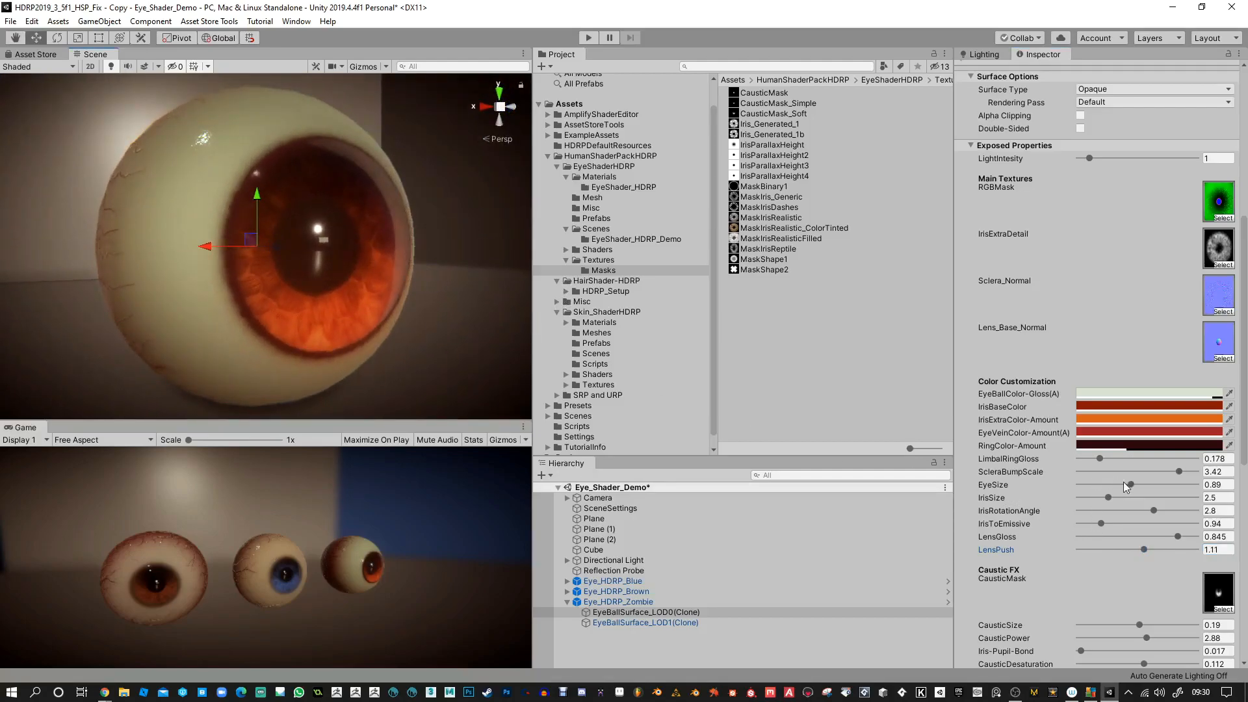
Step: Try larger caustics on the iris, setting the CausticSize to 1.14
{"action": "scroll", "coordinate": [1127, 554], "scroll_direction": "down", "scroll_amount": 3}
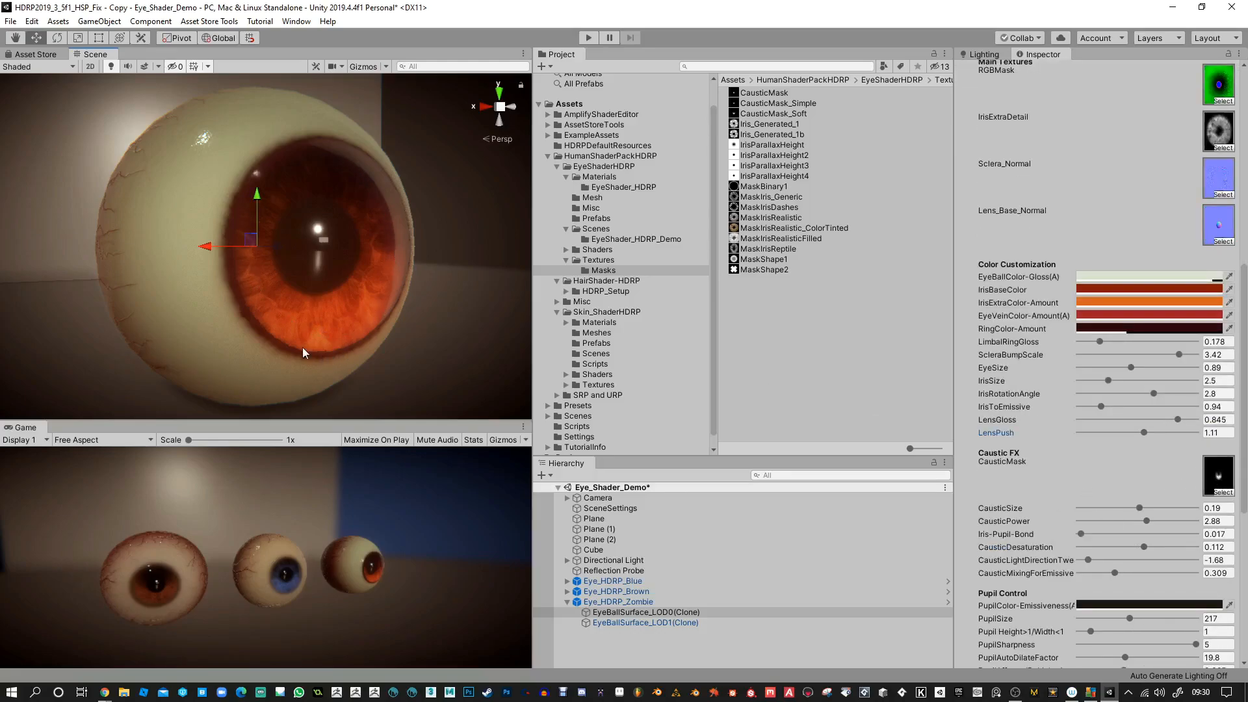
{"action": "left_click_drag", "start_coordinate": [1139, 508], "coordinate": [1144, 509]}
{"action": "left_click_drag", "start_coordinate": [1141, 509], "coordinate": [1152, 510]}
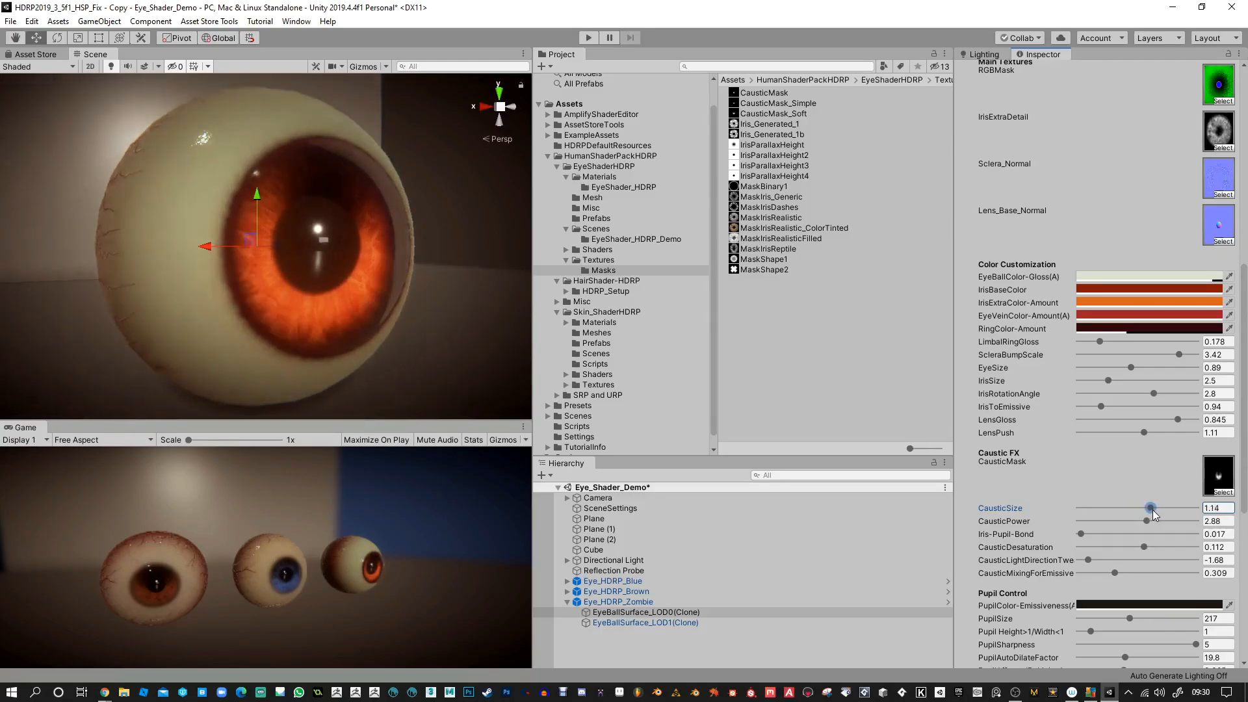
Step: Compare the CausticMask_Simple and CausticMask_Preview textures, and assign CausticMask as the caustic mask
{"action": "left_click", "coordinate": [1223, 493]}
{"action": "left_click", "coordinate": [709, 262]}
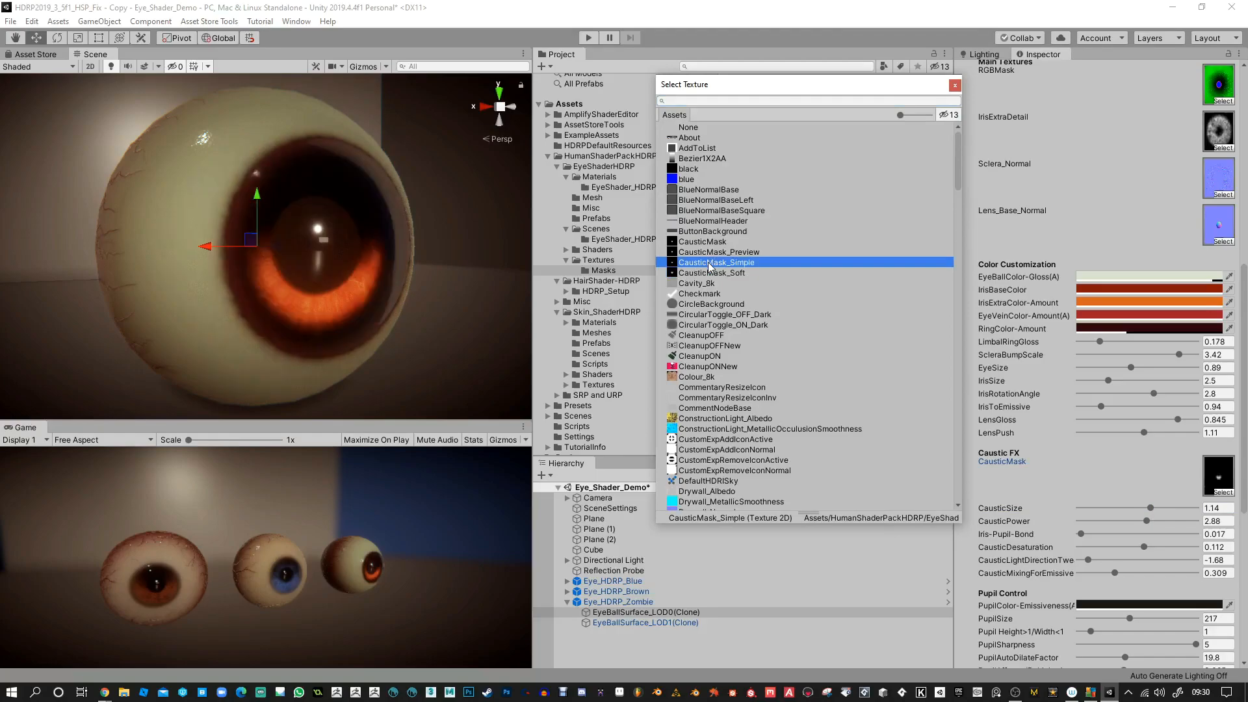
{"action": "left_click", "coordinate": [709, 254]}
{"action": "left_click", "coordinate": [709, 242]}
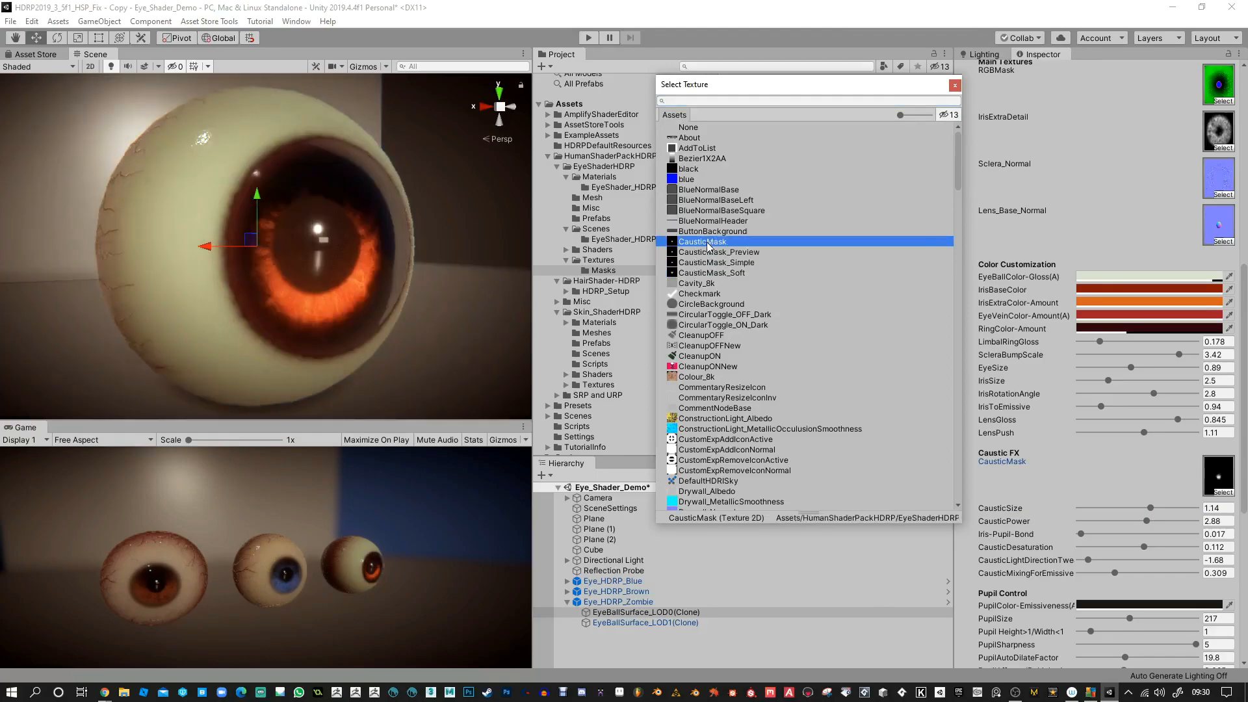
{"action": "double_click", "coordinate": [692, 247]}
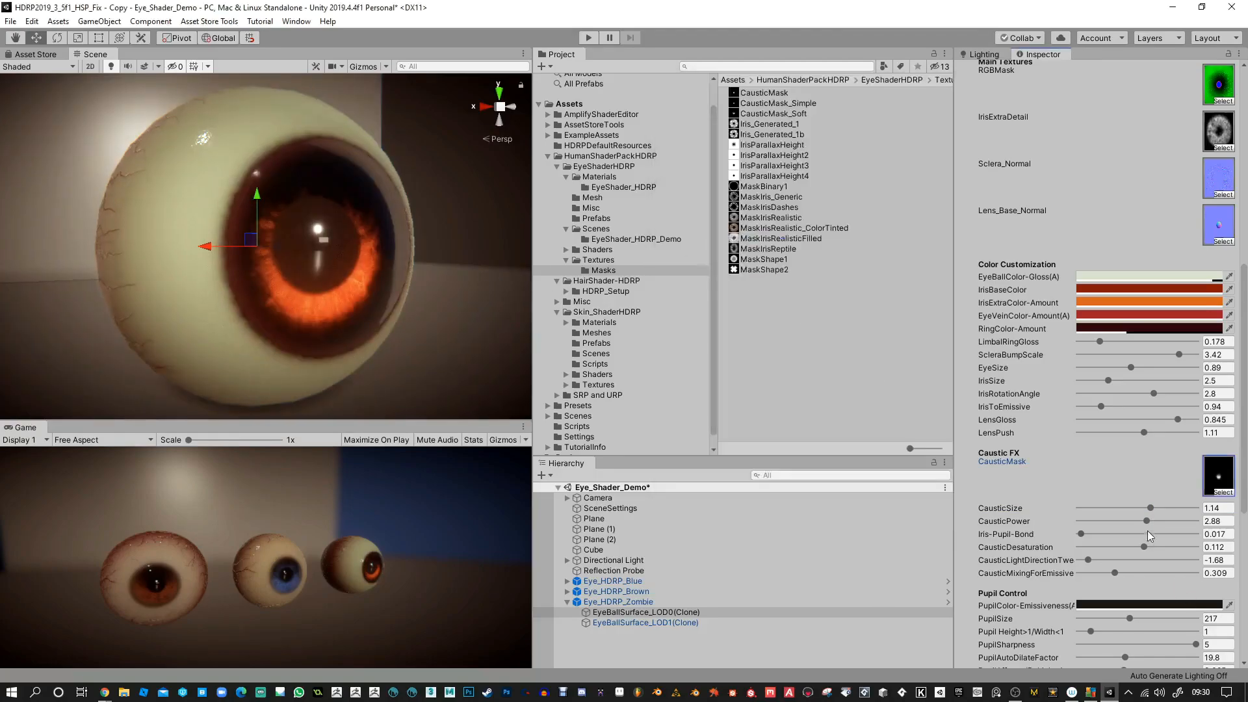
Step: Set the CausticSize to 0.86 and CausticPower to 1.41, and try Iris-Pupil-Bond values of 1 and 0.184 with IrisSize at 0
{"action": "mouse_move", "coordinate": [1152, 507]}
{"action": "left_mouse_down"}
{"action": "mouse_move", "coordinate": [1081, 531]}
{"action": "mouse_move", "coordinate": [1103, 532]}
{"action": "mouse_move", "coordinate": [1082, 530]}
{"action": "mouse_move", "coordinate": [1095, 525]}
{"action": "left_mouse_up"}
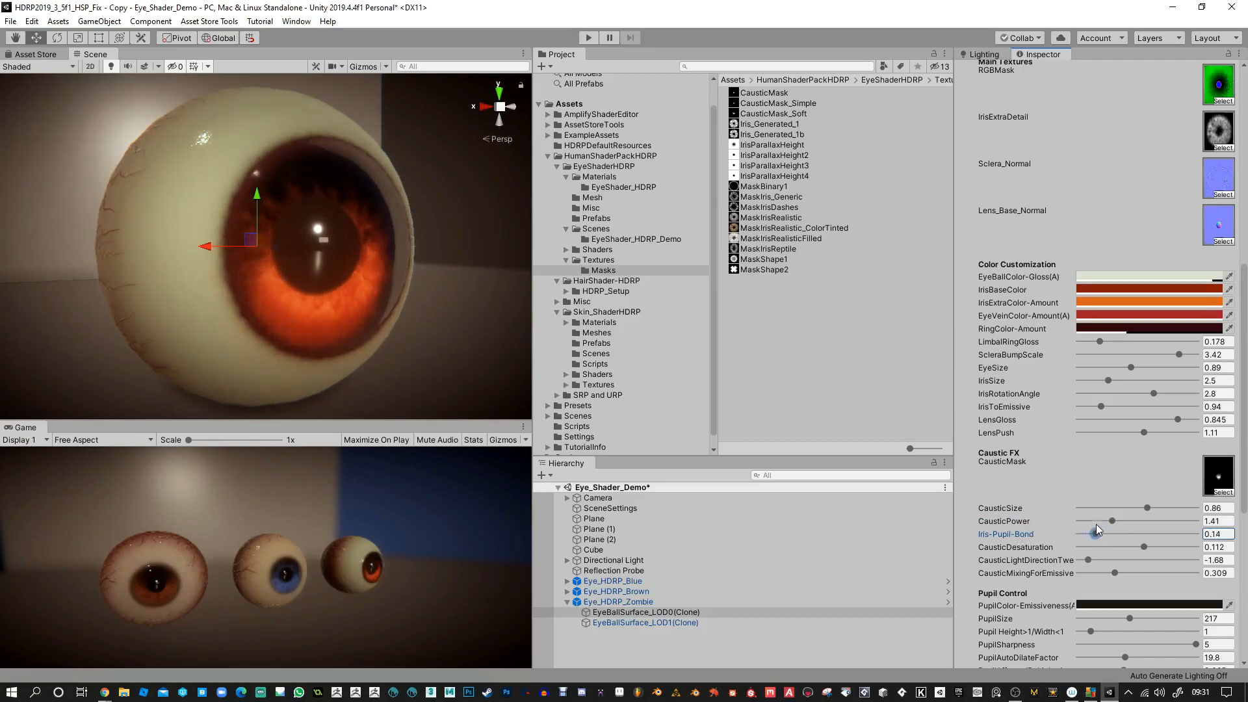
{"action": "left_click_drag", "start_coordinate": [1108, 380], "coordinate": [1097, 385]}
{"action": "left_click_drag", "start_coordinate": [1095, 534], "coordinate": [1210, 534]}
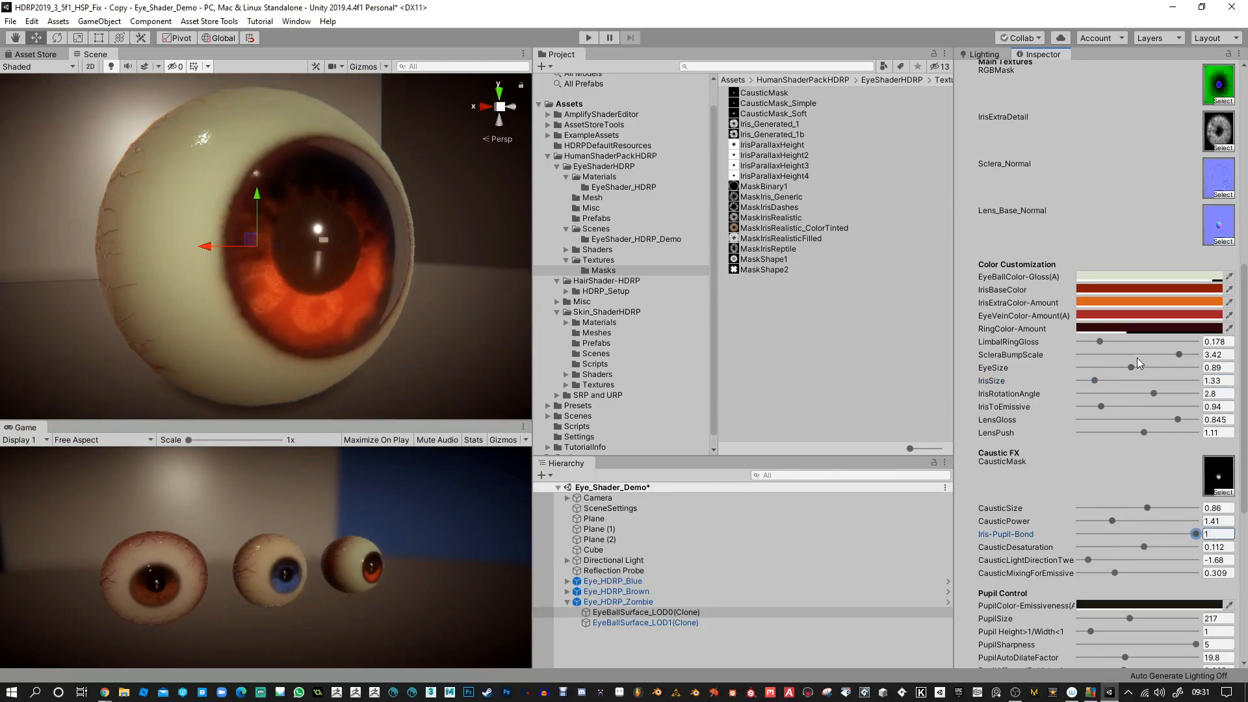
{"action": "left_click_drag", "start_coordinate": [1101, 380], "coordinate": [1056, 384]}
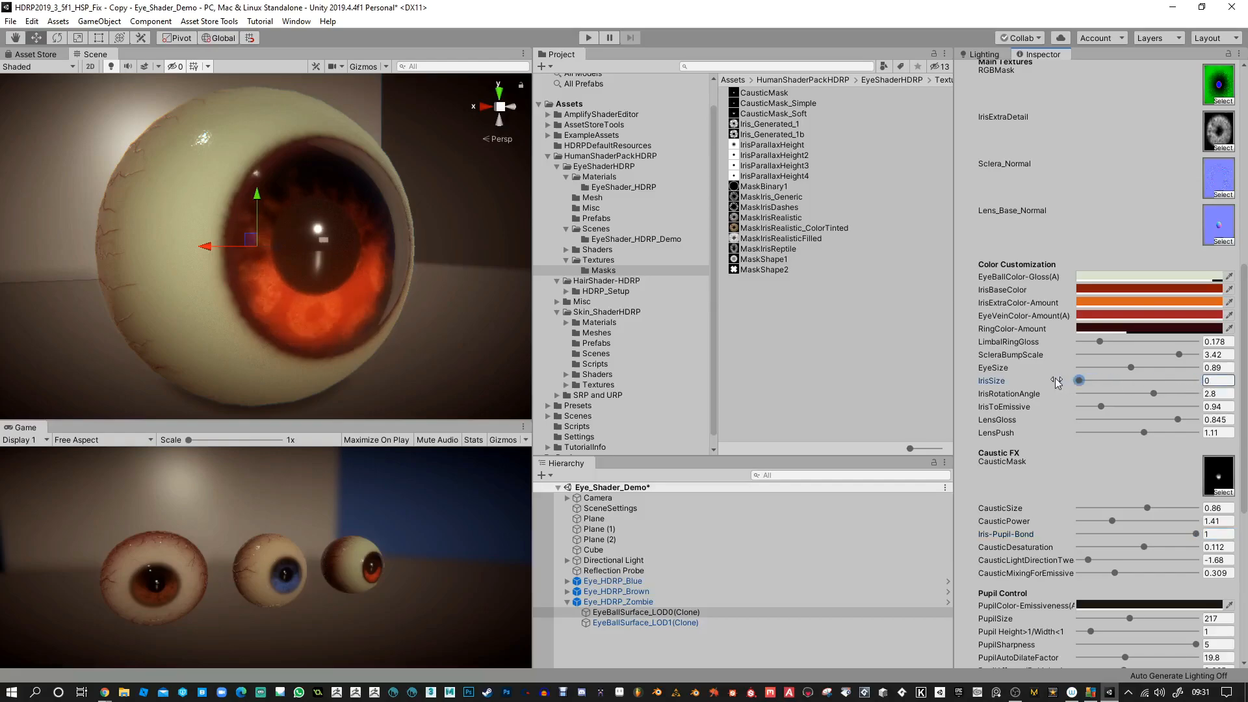
{"action": "left_click_drag", "start_coordinate": [1196, 530], "coordinate": [1100, 528]}
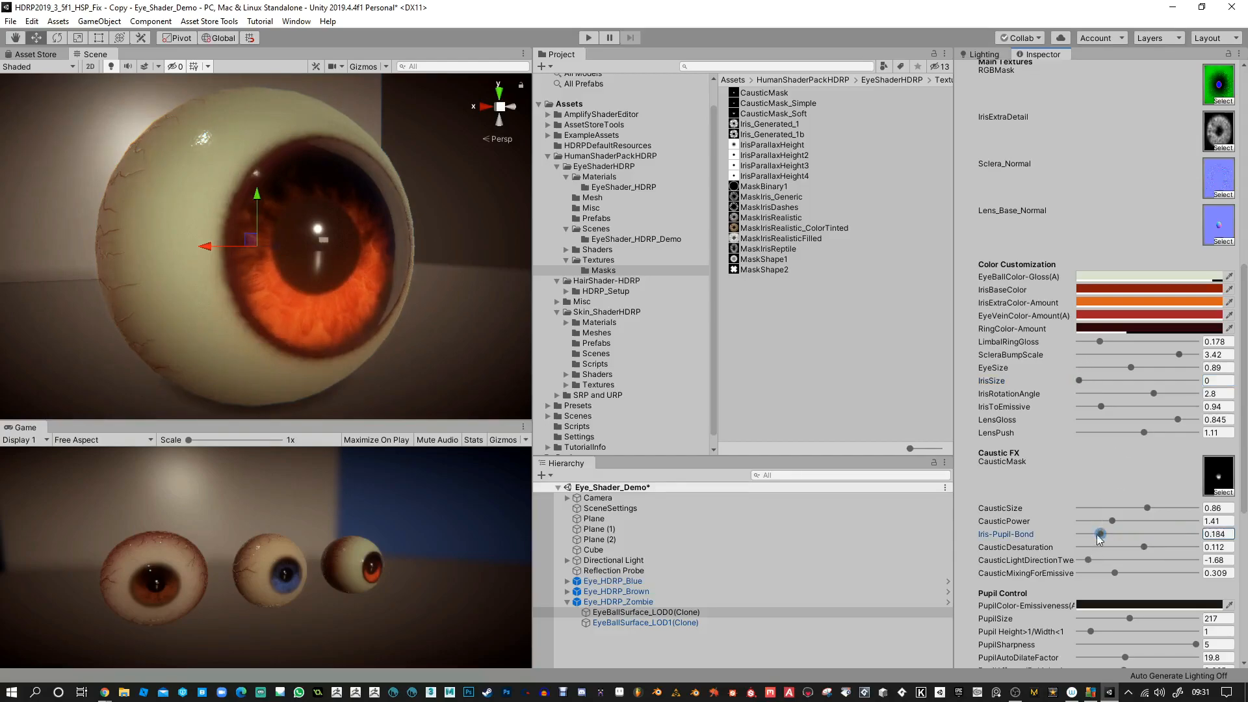
Step: Balance the pupil against the iris by setting the Iris-Pupil-Bond to 0.073 and the PupilSize to 201
{"action": "left_click_drag", "start_coordinate": [1131, 621], "coordinate": [1130, 623]}
{"action": "left_click_drag", "start_coordinate": [1100, 534], "coordinate": [1096, 534]}
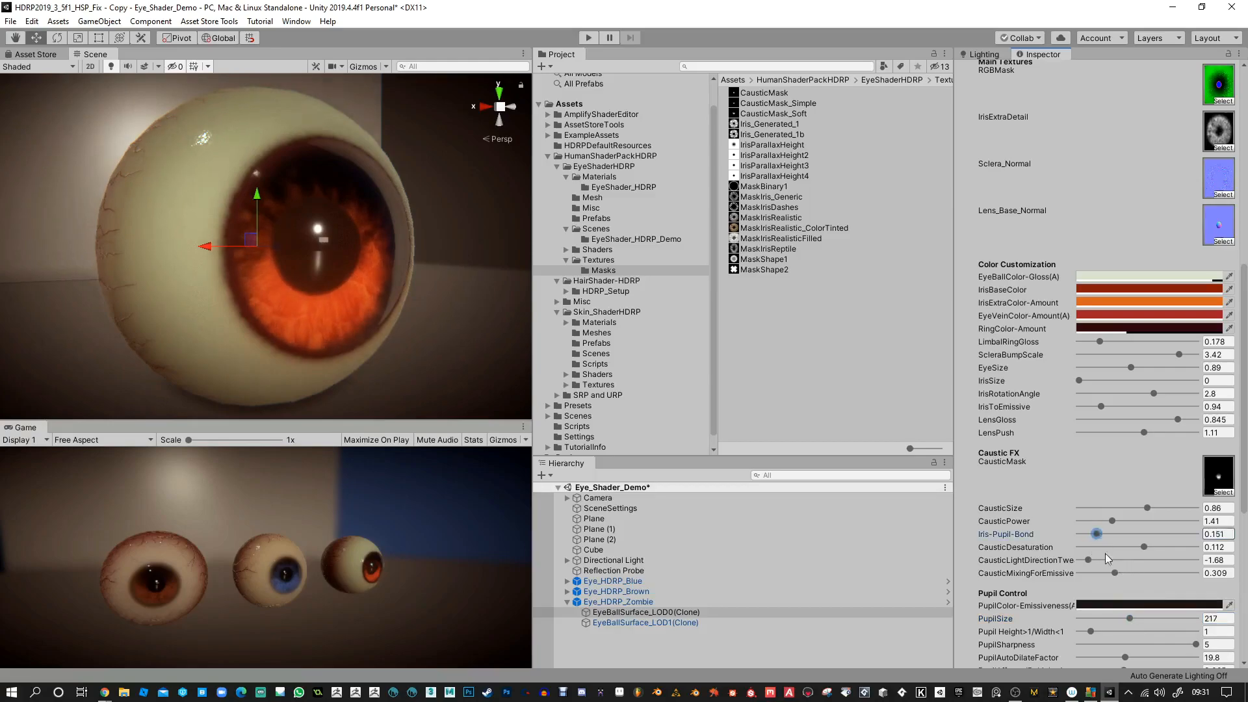
{"action": "left_click_drag", "start_coordinate": [1128, 617], "coordinate": [1131, 617]}
{"action": "left_click_drag", "start_coordinate": [1097, 535], "coordinate": [1095, 543]}
{"action": "left_click_drag", "start_coordinate": [1132, 620], "coordinate": [1132, 617]}
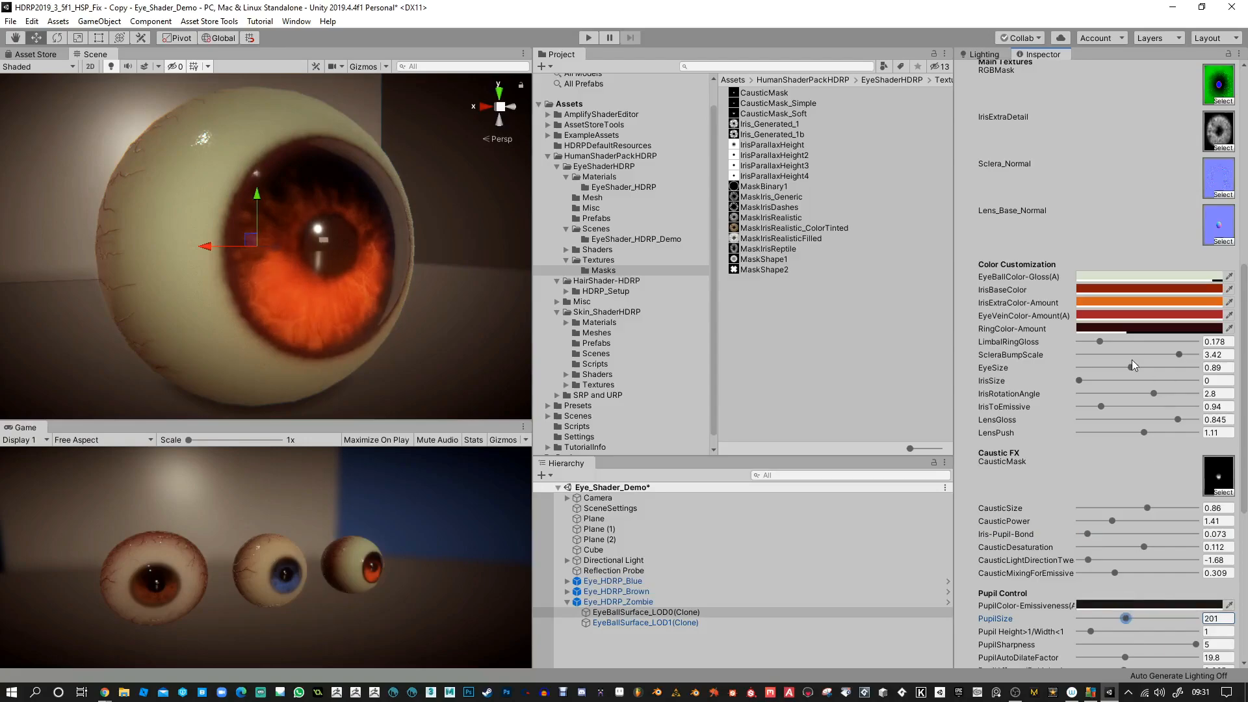
Step: Set the PupilColor-Emissiveness colour to black, hexadecimal 000000
{"action": "scroll", "coordinate": [1153, 473], "scroll_direction": "down", "scroll_amount": 6}
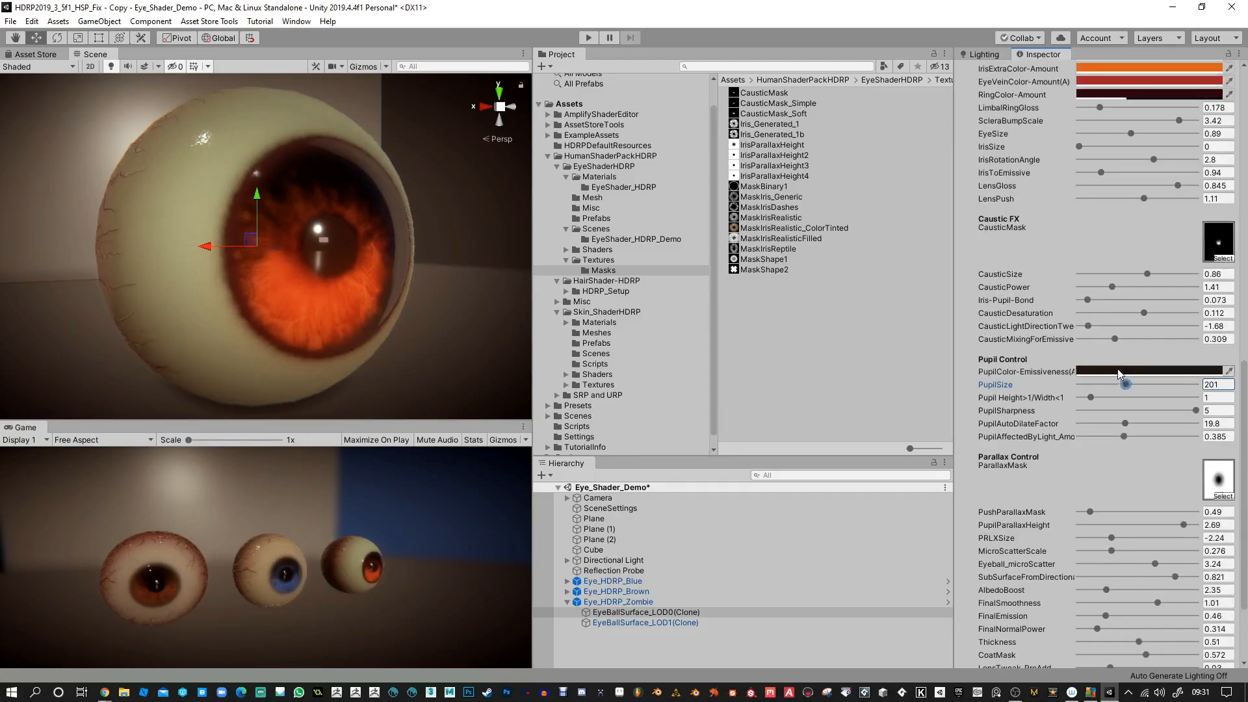
{"action": "left_click", "coordinate": [1118, 371]}
{"action": "left_click_drag", "start_coordinate": [815, 195], "coordinate": [766, 244]}
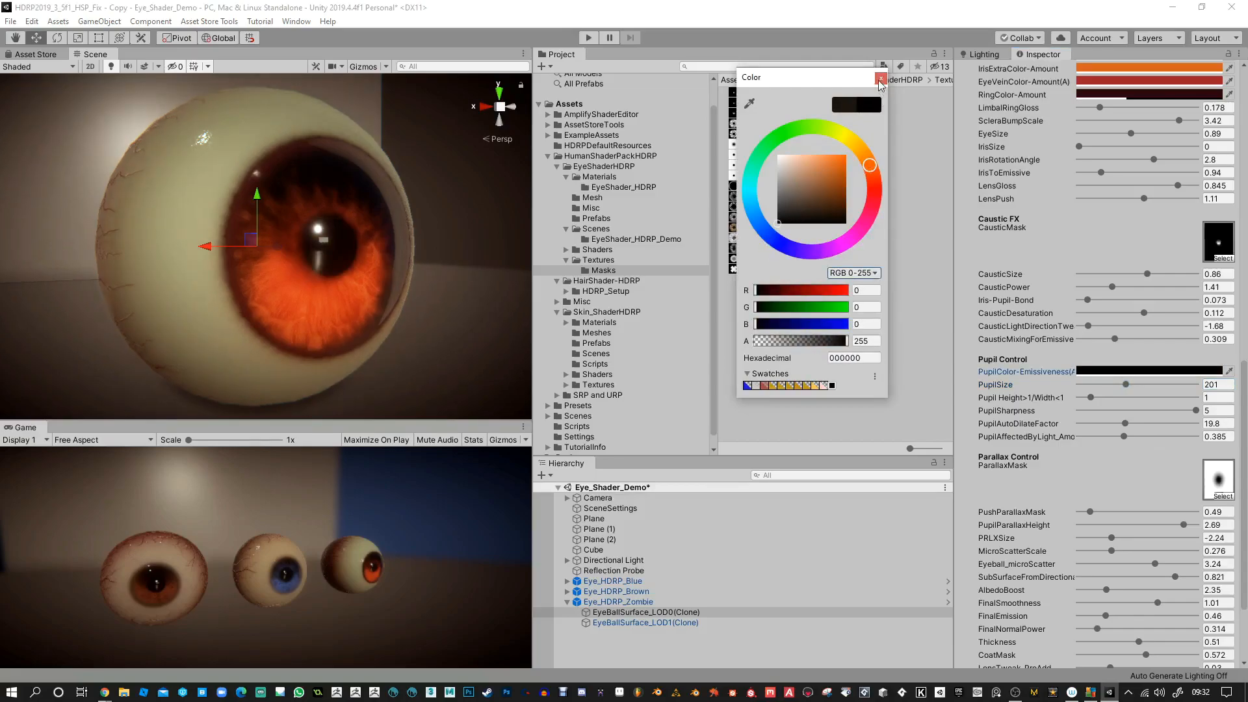
{"action": "left_click", "coordinate": [881, 79]}
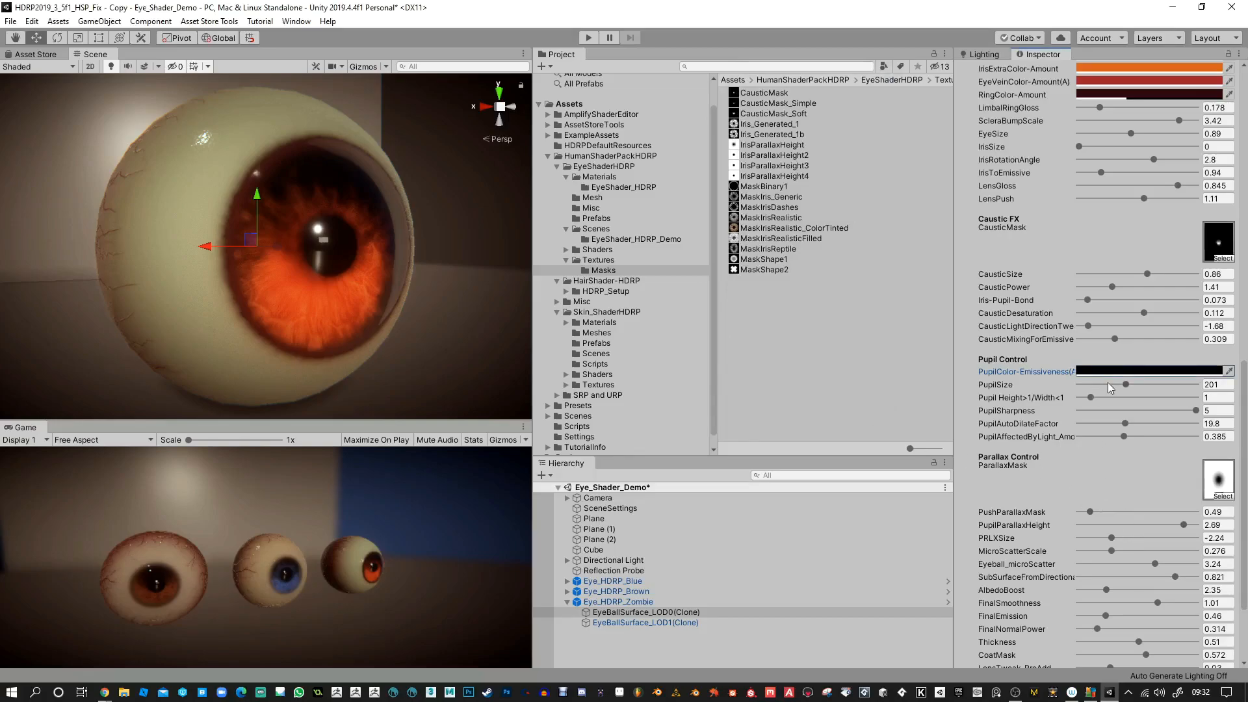
Step: Refine the iris and pupil proportions with IrisSize 1.33, PupilSize 198 and Iris-Pupil-Bond 0.062
{"action": "left_click_drag", "start_coordinate": [1127, 383], "coordinate": [1131, 383]}
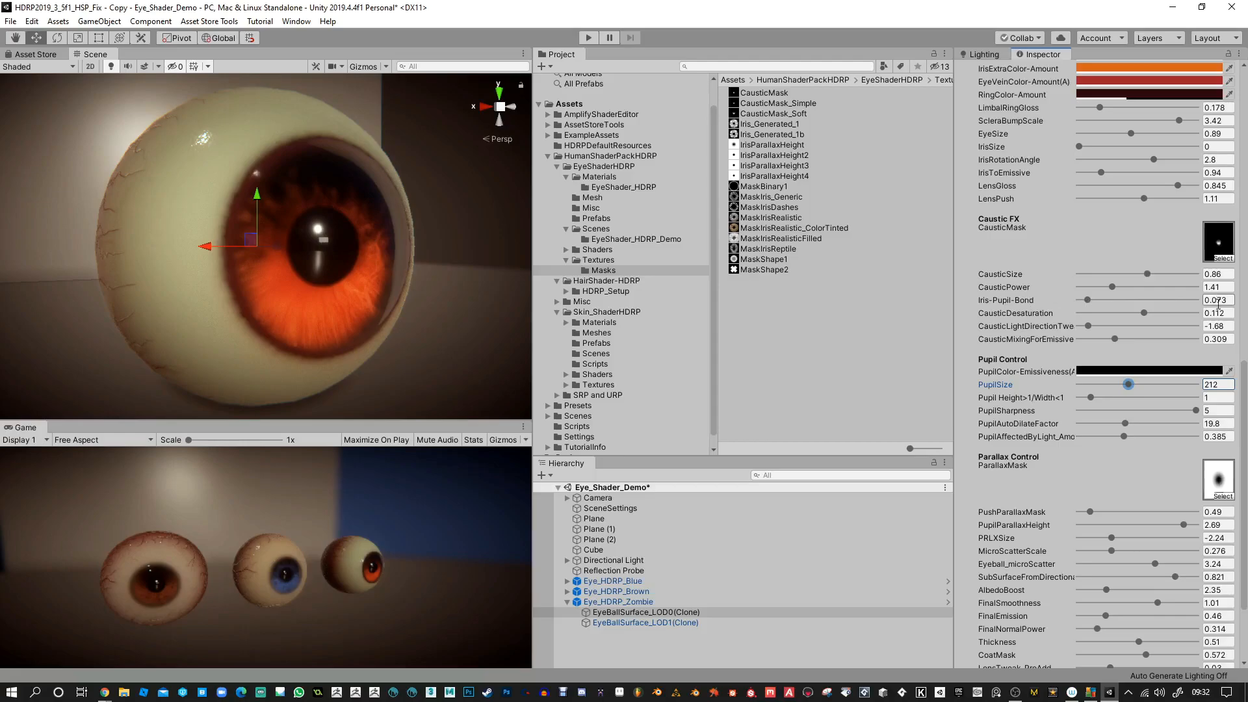
{"action": "left_click_drag", "start_coordinate": [1081, 147], "coordinate": [1098, 149]}
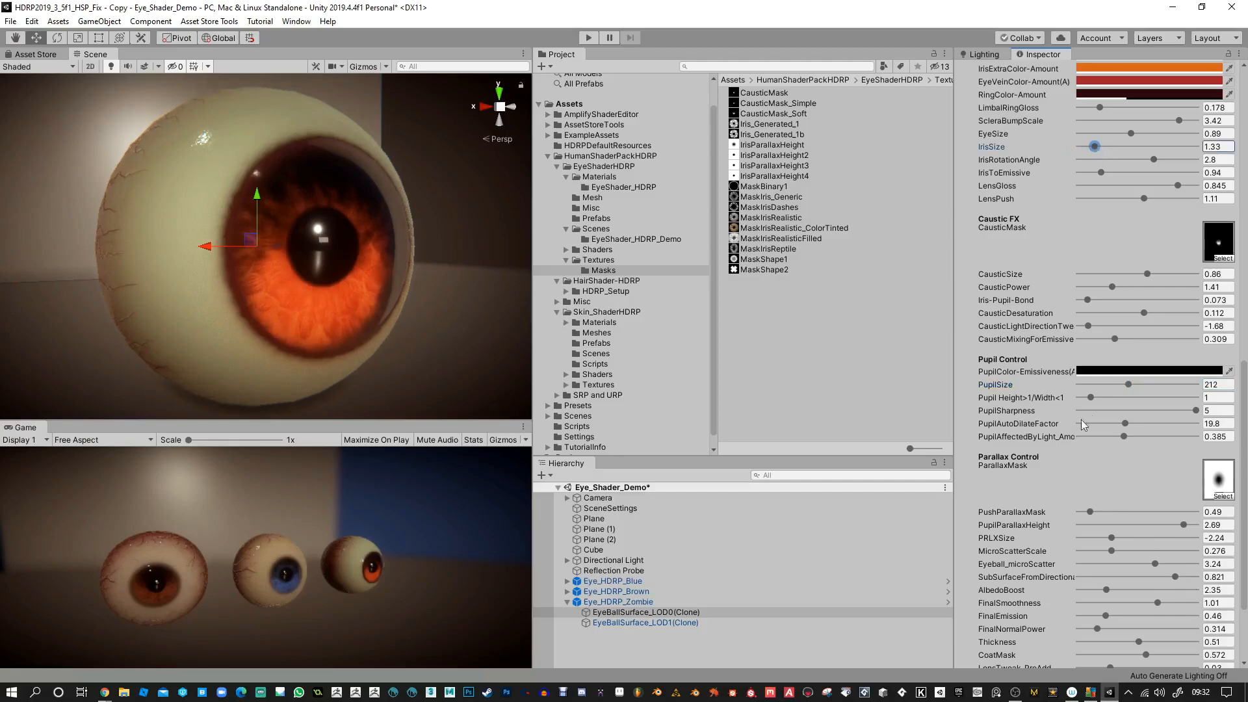
{"action": "left_click_drag", "start_coordinate": [1128, 384], "coordinate": [1126, 388]}
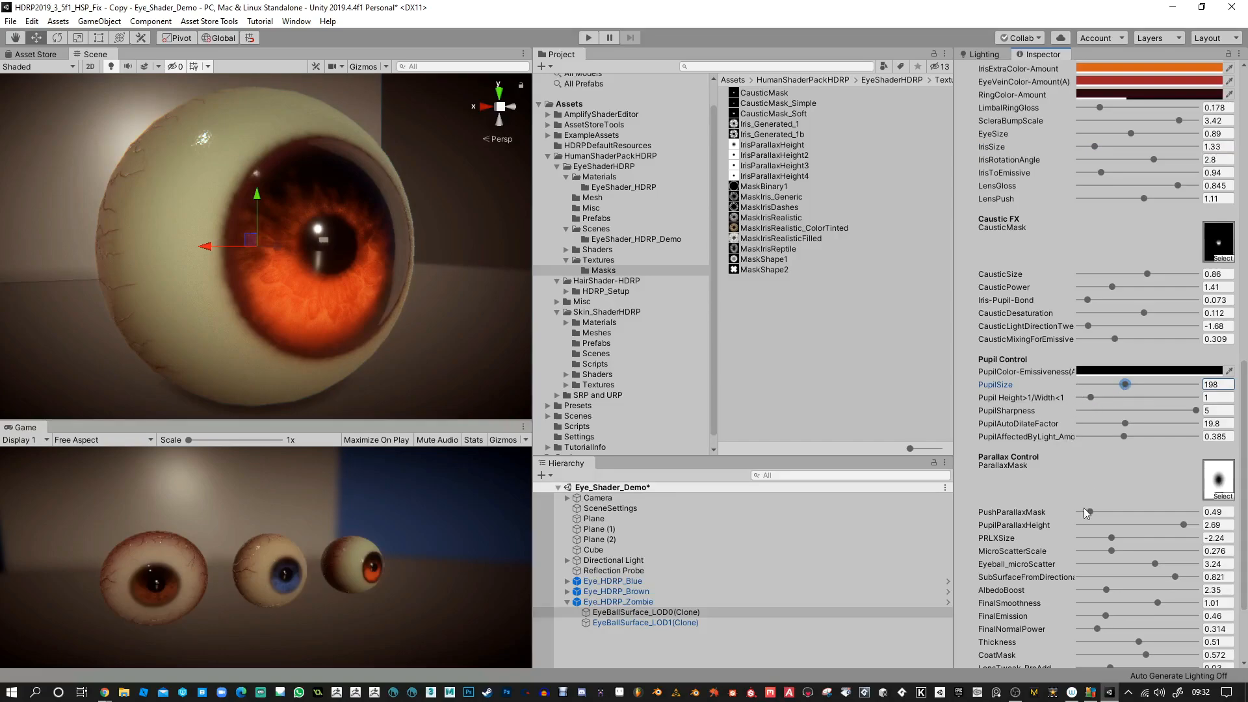
{"action": "left_click", "coordinate": [1087, 300]}
{"action": "left_click_drag", "start_coordinate": [1088, 298], "coordinate": [1086, 298]}
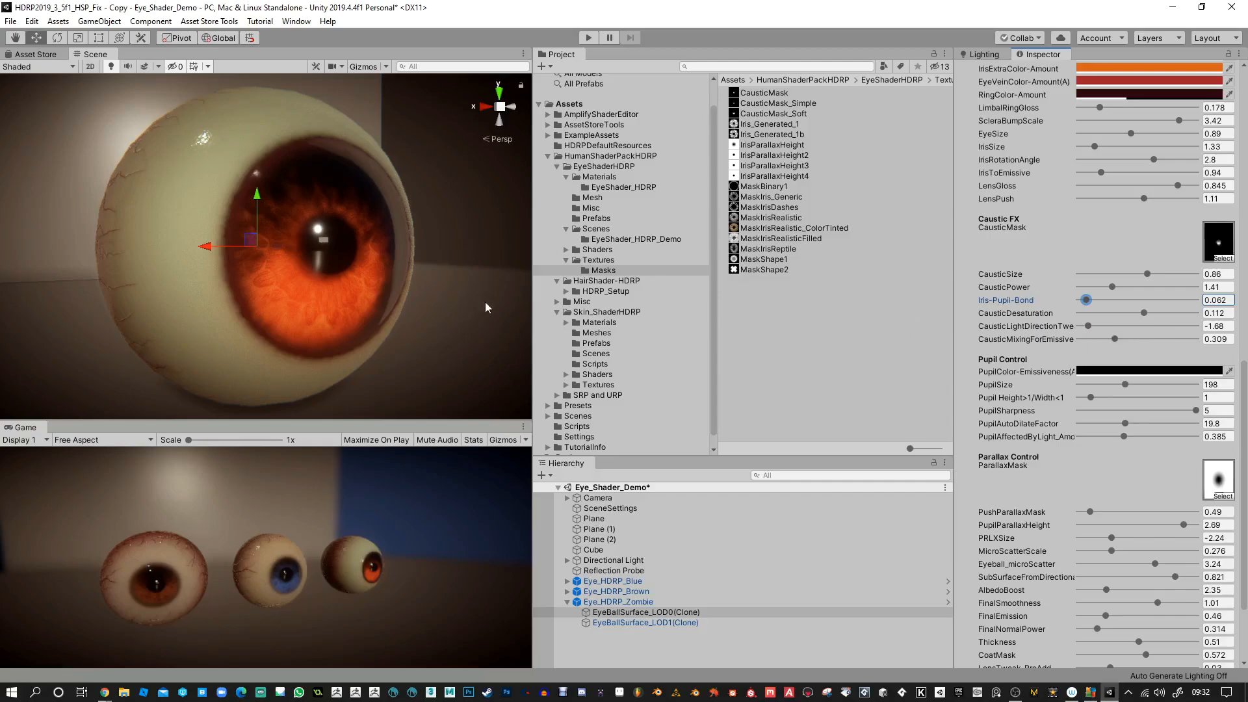
Step: Examine the zombie eye's iris and pupil from different angles and distances
{"action": "left_click_drag", "start_coordinate": [482, 305], "coordinate": [293, 194], "text": "alt"}
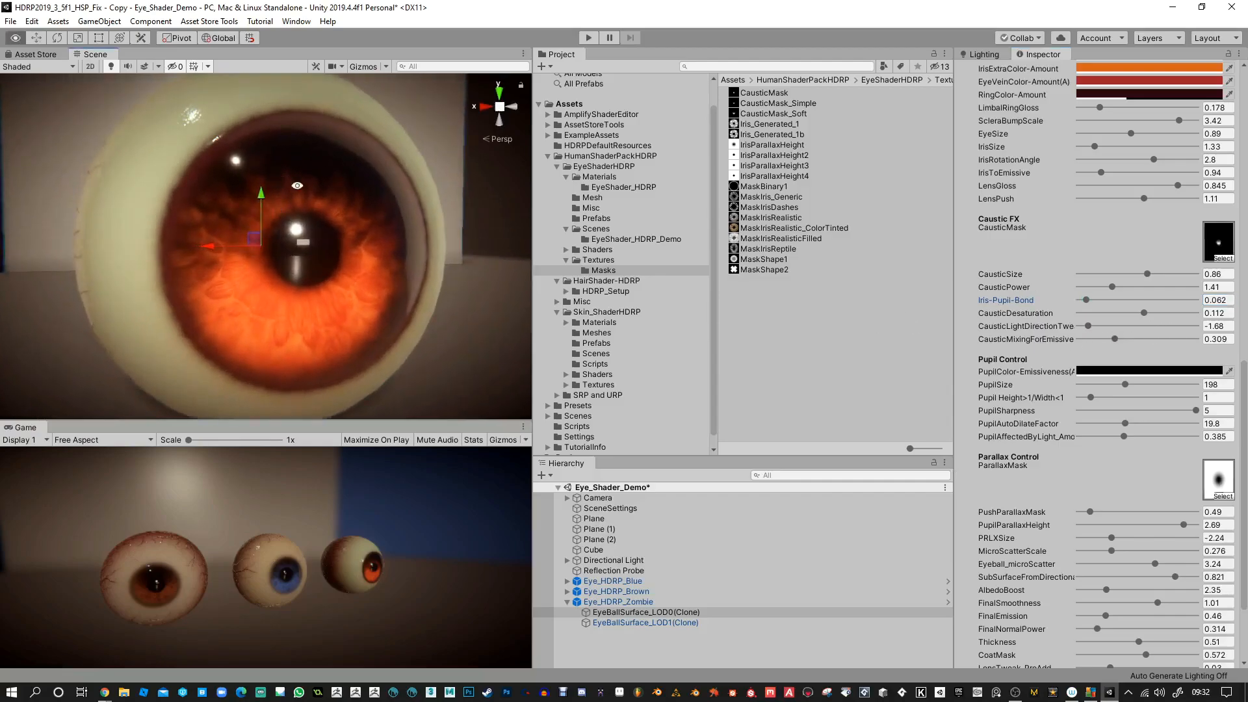
{"action": "mouse_move", "coordinate": [451, 362]}
{"action": "right_mouse_down", "text": "alt"}
{"action": "mouse_move", "coordinate": [445, 328]}
{"action": "mouse_move", "coordinate": [527, 345]}
{"action": "mouse_move", "coordinate": [451, 351]}
{"action": "right_mouse_up", "text": "alt"}
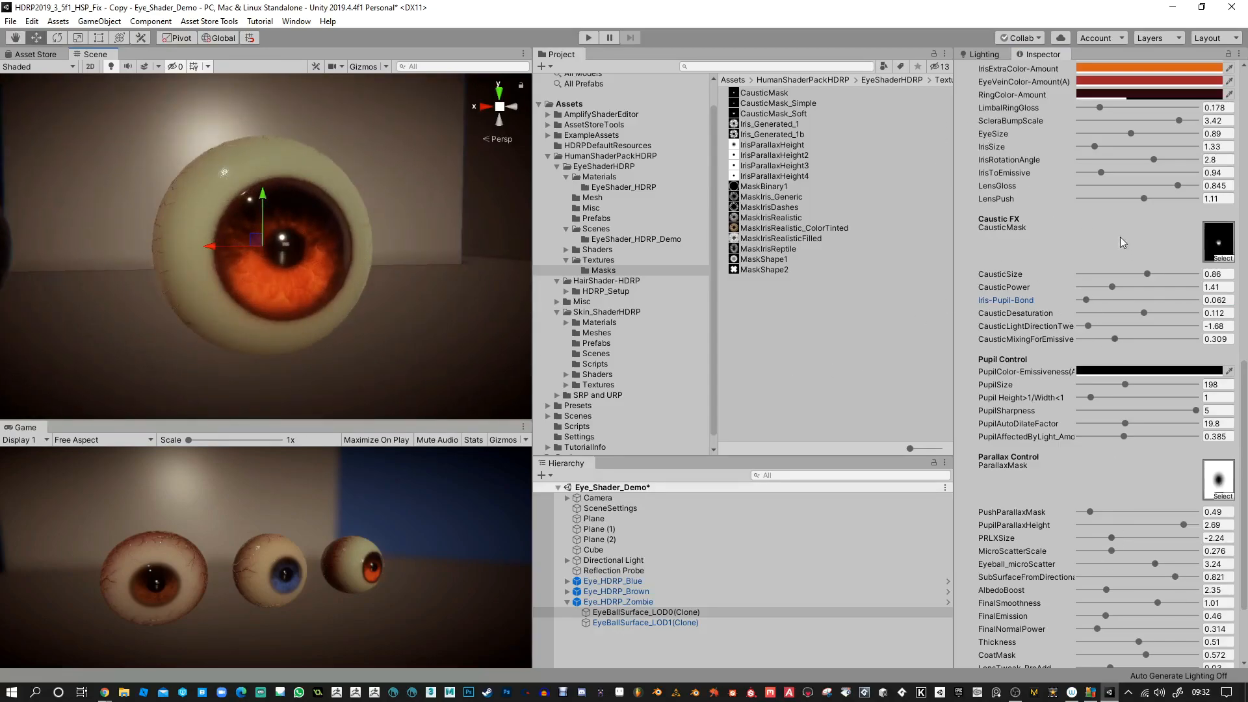
{"action": "right_click_drag", "start_coordinate": [414, 169], "coordinate": [432, 287], "text": "alt"}
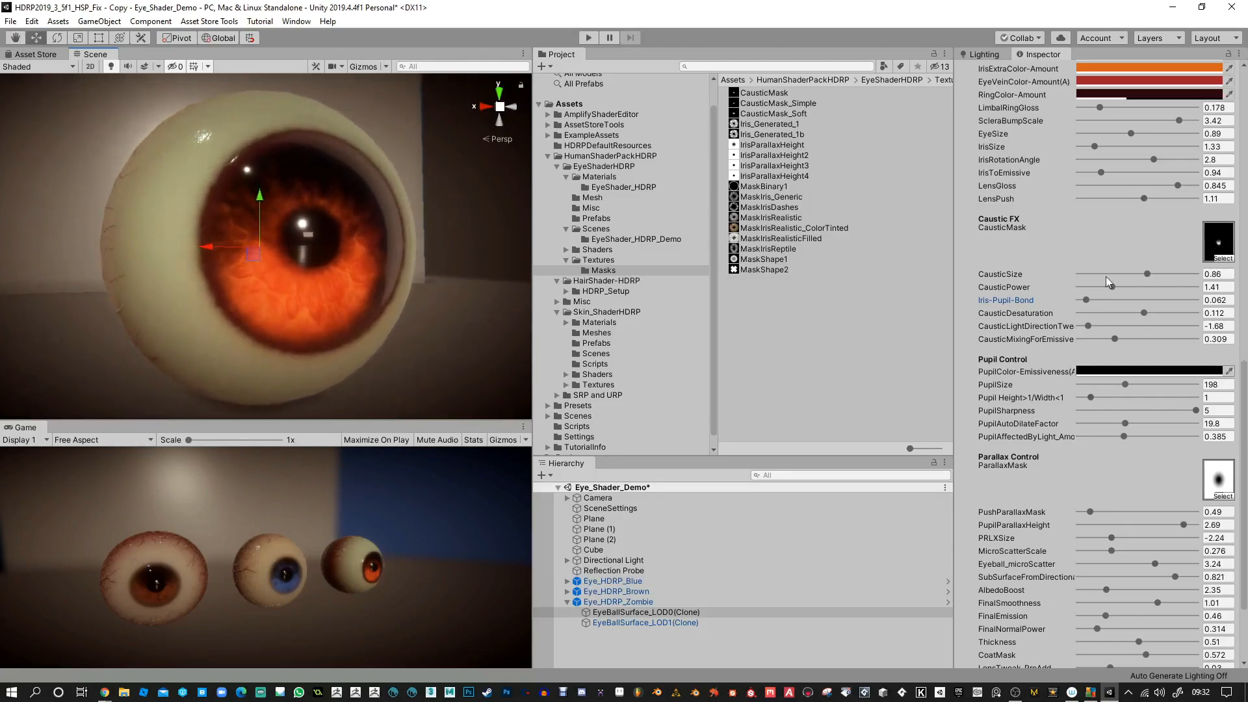
{"action": "right_click_drag", "start_coordinate": [420, 206], "coordinate": [434, 249], "text": "alt"}
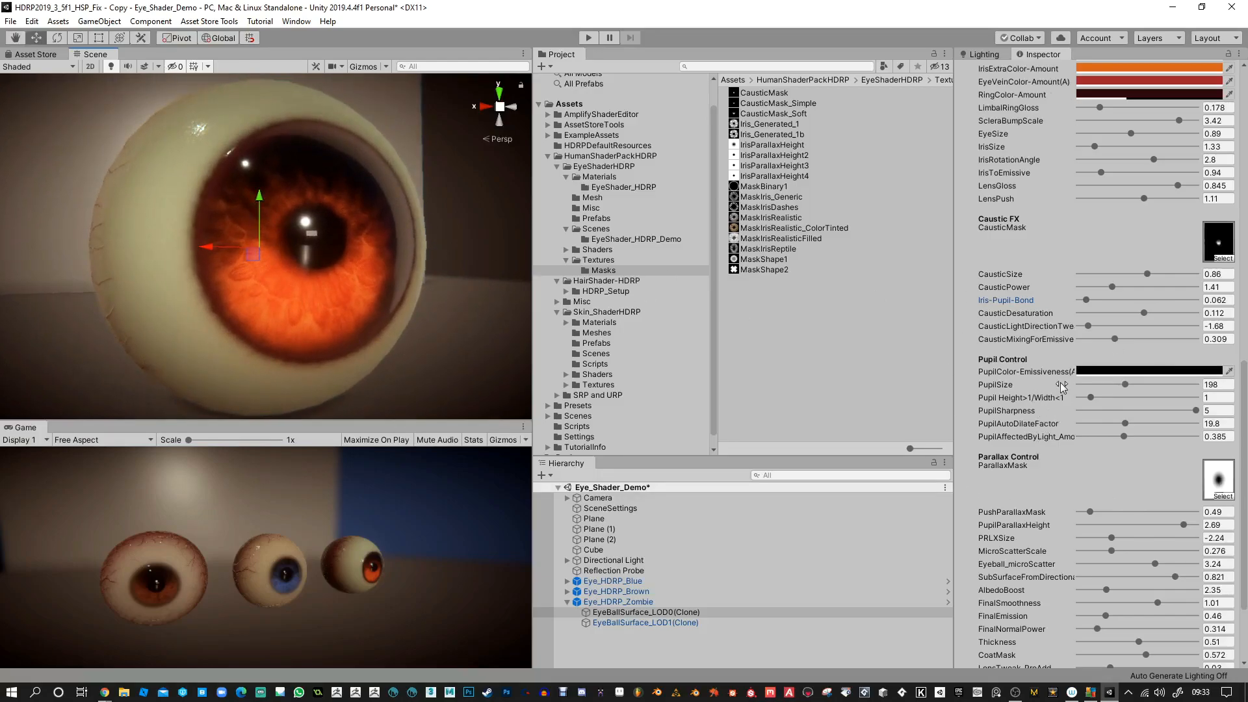
{"action": "key", "text": "alt"}
{"action": "left_click_drag", "start_coordinate": [531, 286], "coordinate": [778, 356], "text": "alt"}
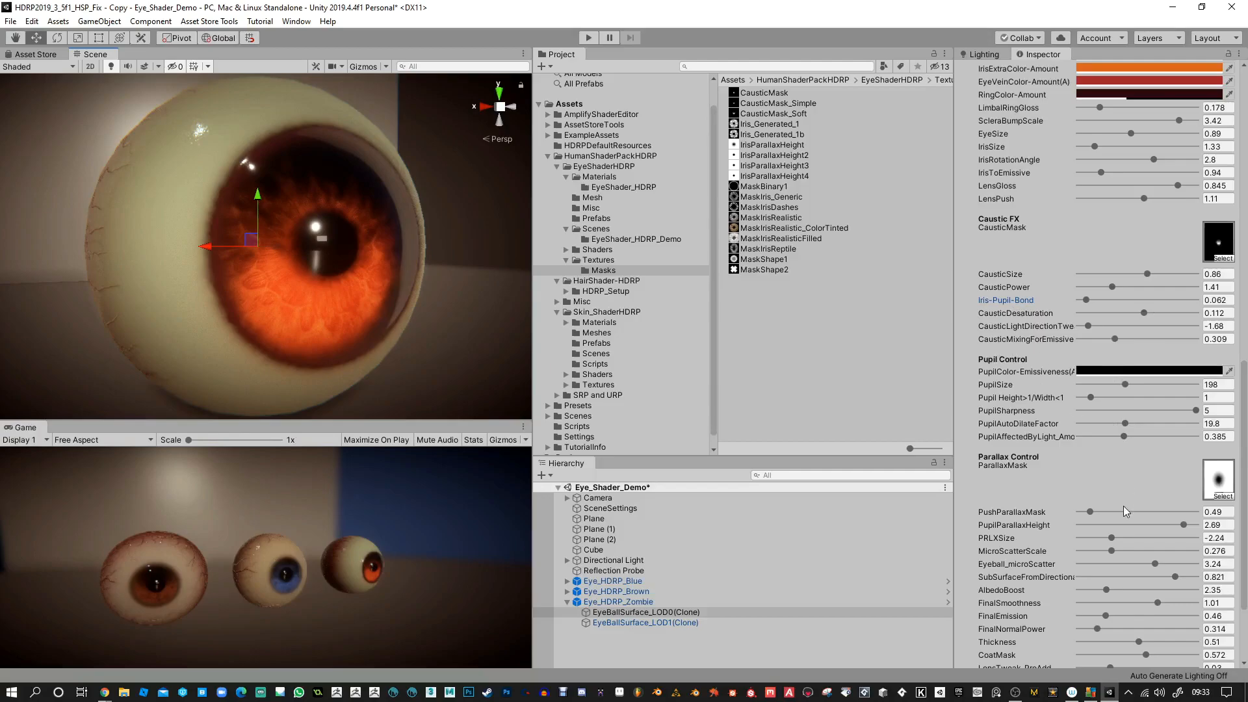
Step: Set the PupilAutoDilateFactor to 18.1 and test the pupil's light response by varying the Directional Light's intensity, ending at 25.66 Lux
{"action": "left_click_drag", "start_coordinate": [1126, 426], "coordinate": [1122, 426]}
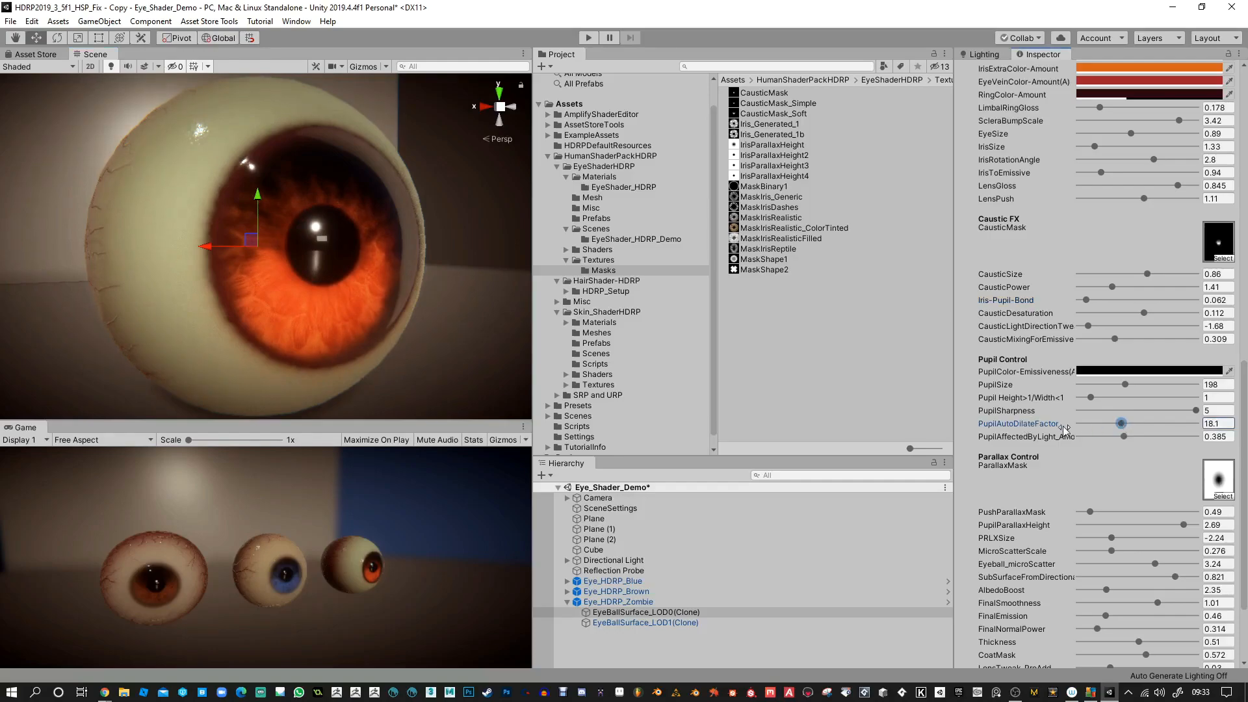
{"action": "left_click", "coordinate": [643, 563]}
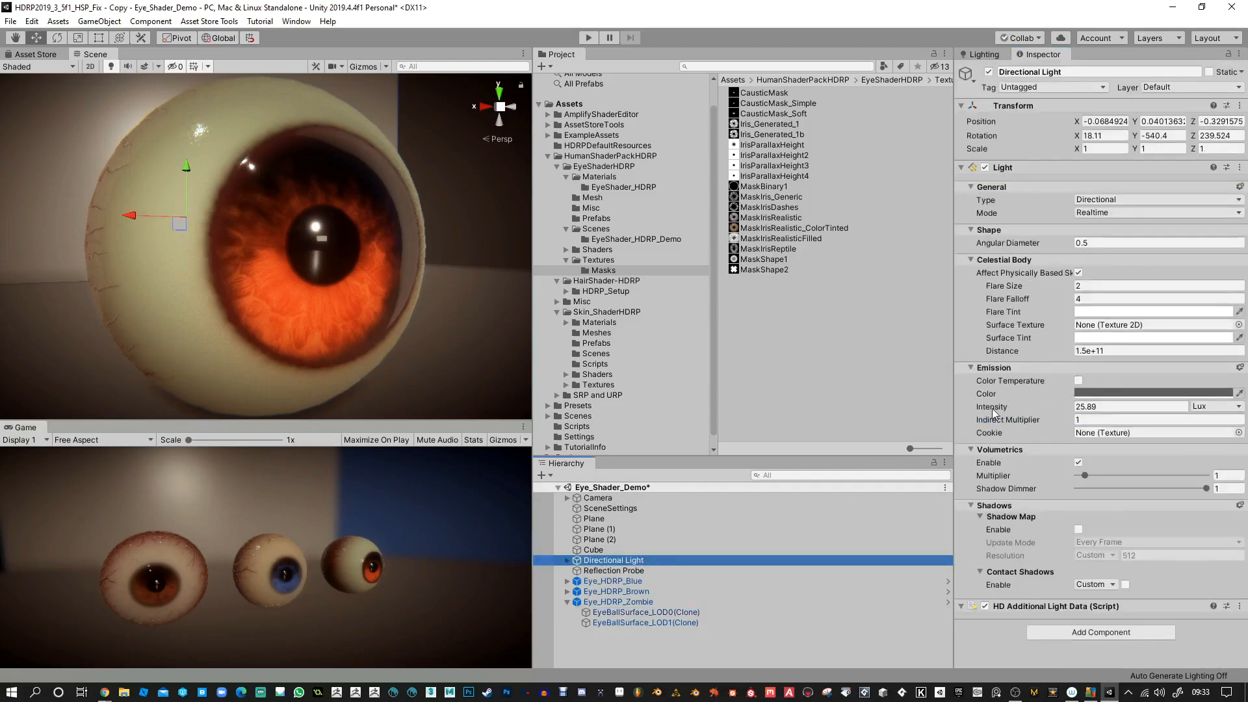
{"action": "left_click_drag", "start_coordinate": [1073, 411], "coordinate": [1025, 356]}
{"action": "left_click", "coordinate": [1078, 406]}
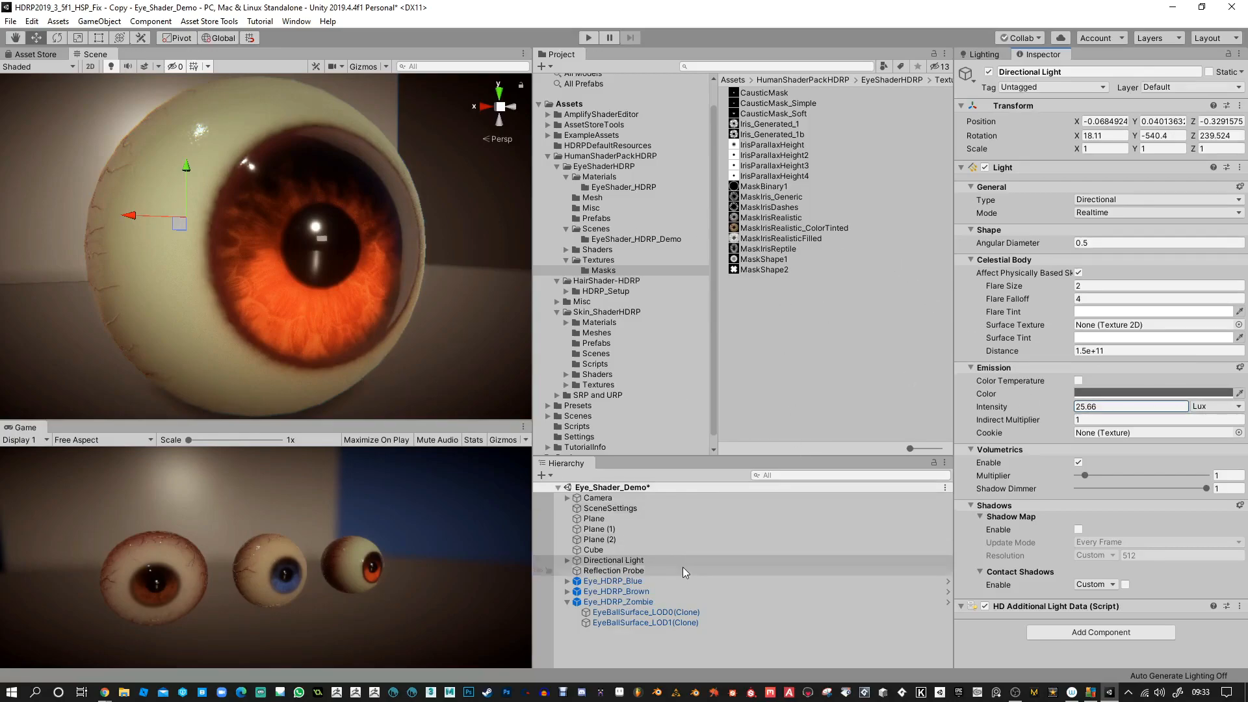
Step: Set the zombie eye's PupilAffectedByLight amount to 1 and its PupilAutoDilateFactor to 7.3
{"action": "left_click", "coordinate": [657, 601]}
{"action": "key", "text": "Down"}
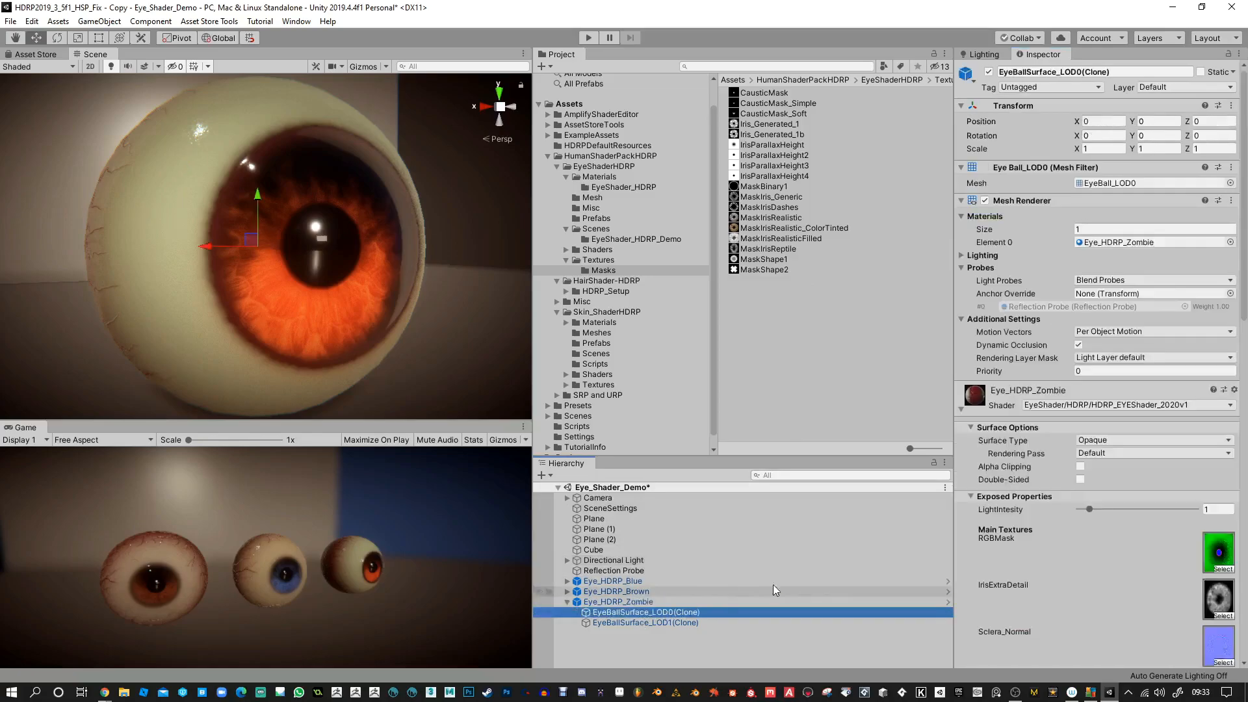
{"action": "scroll", "coordinate": [1163, 458], "scroll_direction": "down", "scroll_amount": 10}
{"action": "scroll", "coordinate": [1159, 455], "scroll_direction": "down", "scroll_amount": 4}
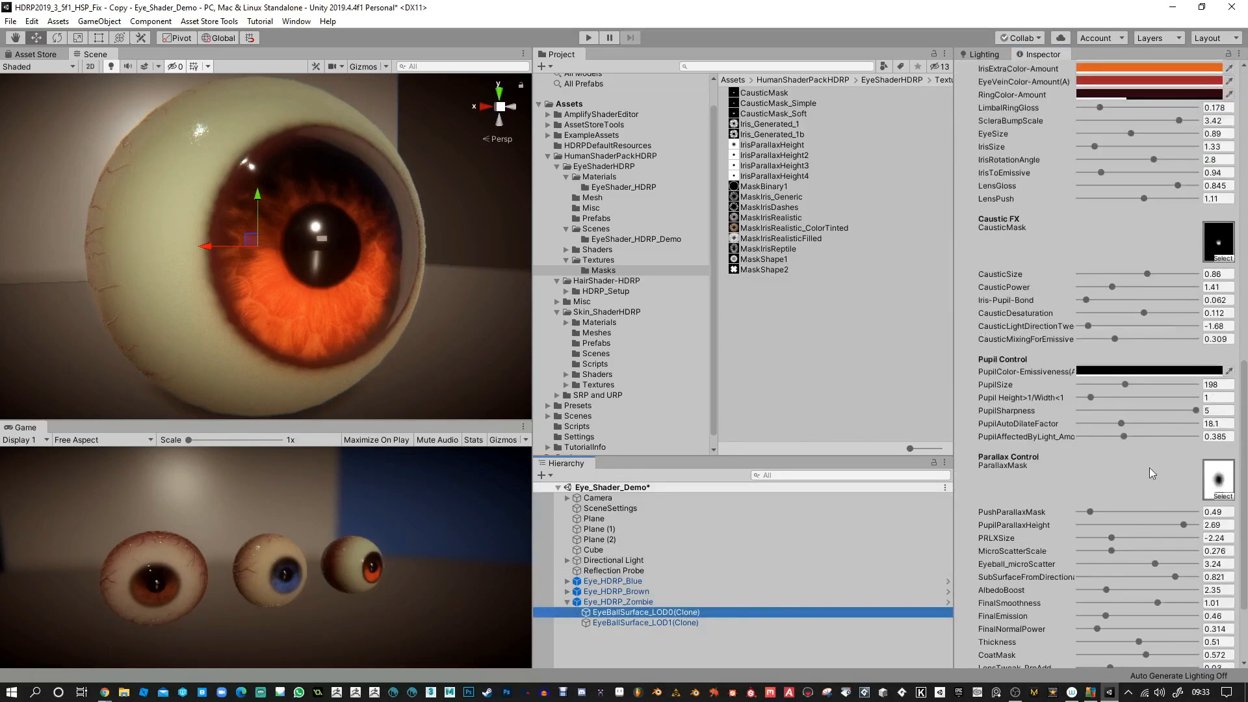
{"action": "left_click_drag", "start_coordinate": [1121, 424], "coordinate": [1205, 441]}
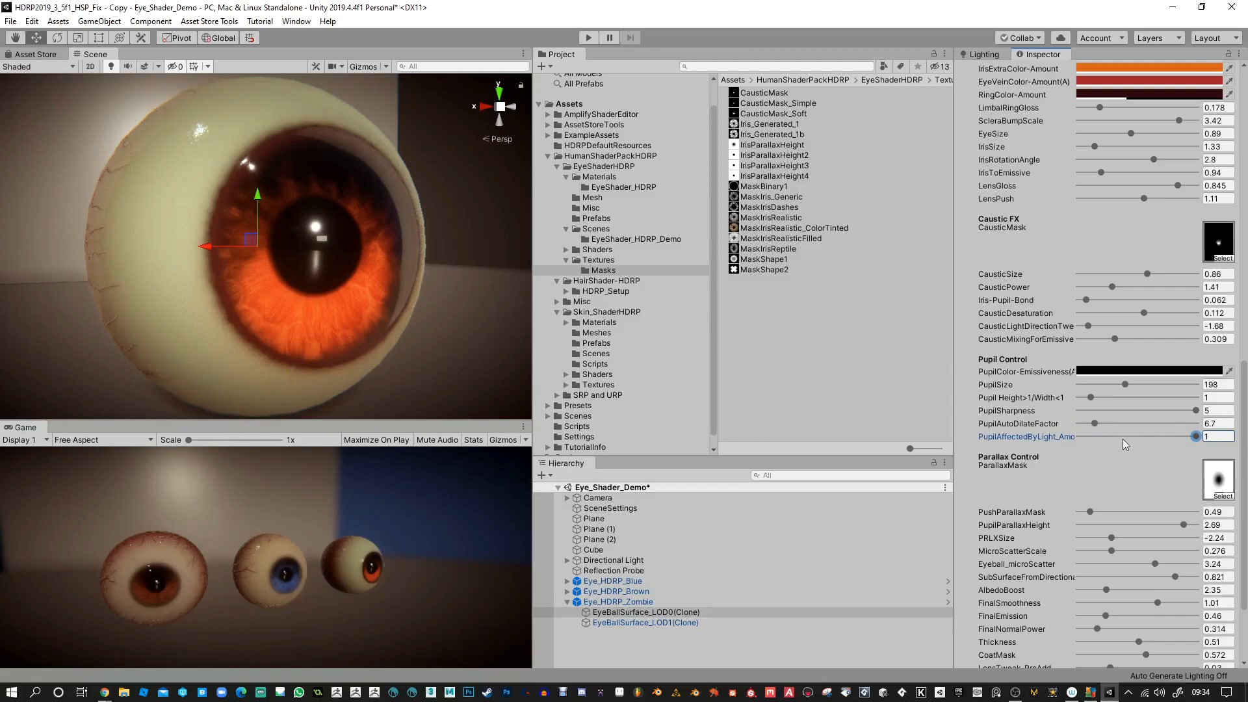
{"action": "left_click_drag", "start_coordinate": [1097, 424], "coordinate": [1098, 424]}
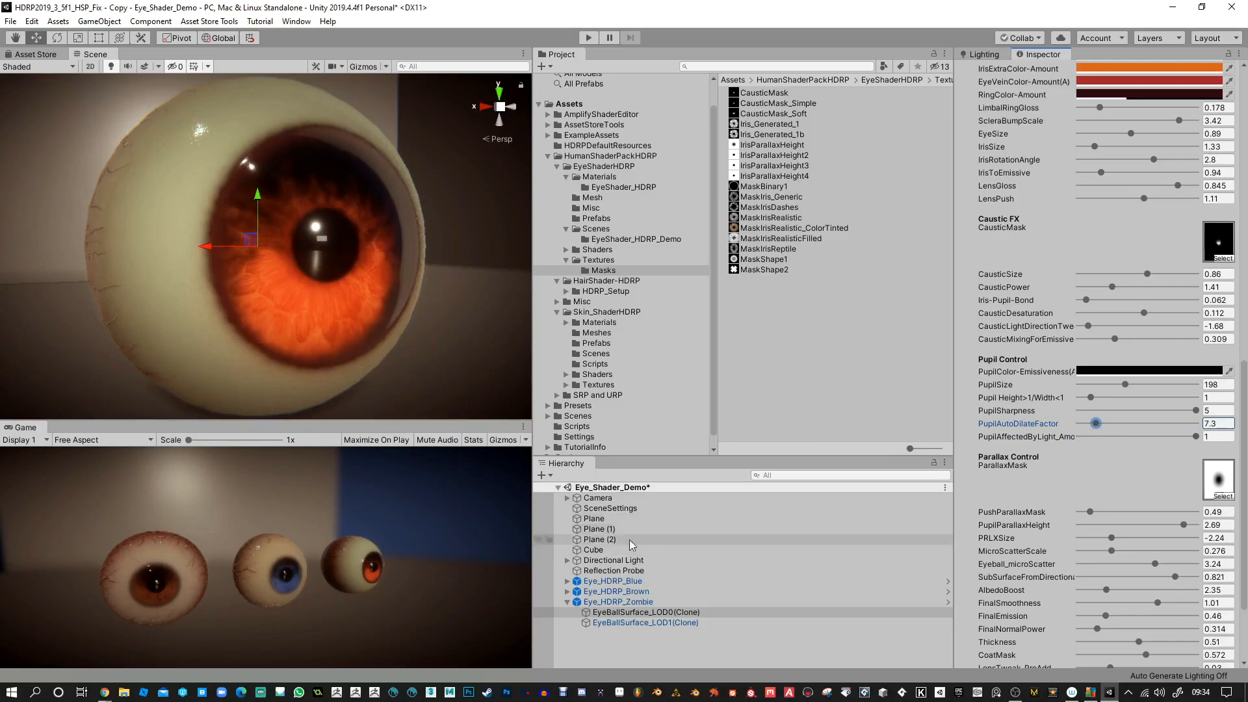
Step: Test the pupil's light response with the Directional Light at 23.6 Lux, and set the zombie eye's PupilAutoDilateFactor to 8.1
{"action": "left_click", "coordinate": [614, 560]}
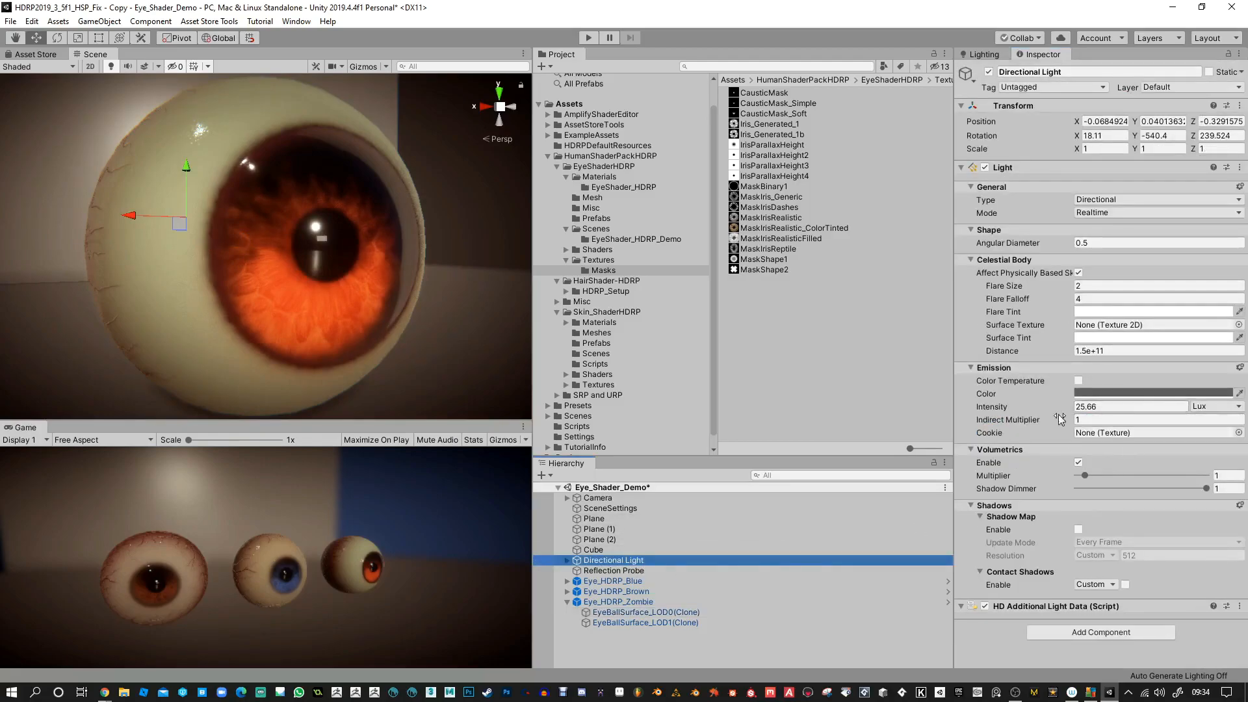
{"action": "mouse_move", "coordinate": [1070, 409]}
{"action": "left_mouse_down"}
{"action": "mouse_move", "coordinate": [1082, 410]}
{"action": "mouse_move", "coordinate": [1059, 408]}
{"action": "left_mouse_up"}
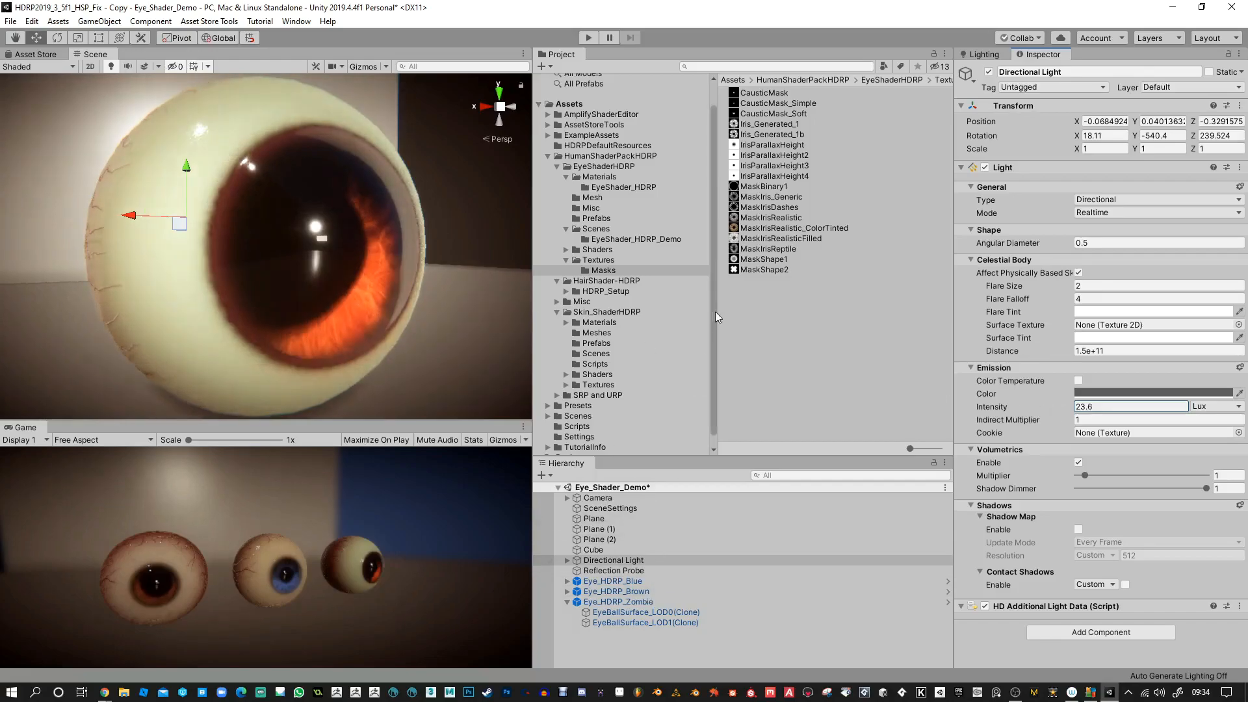
{"action": "left_click", "coordinate": [653, 612]}
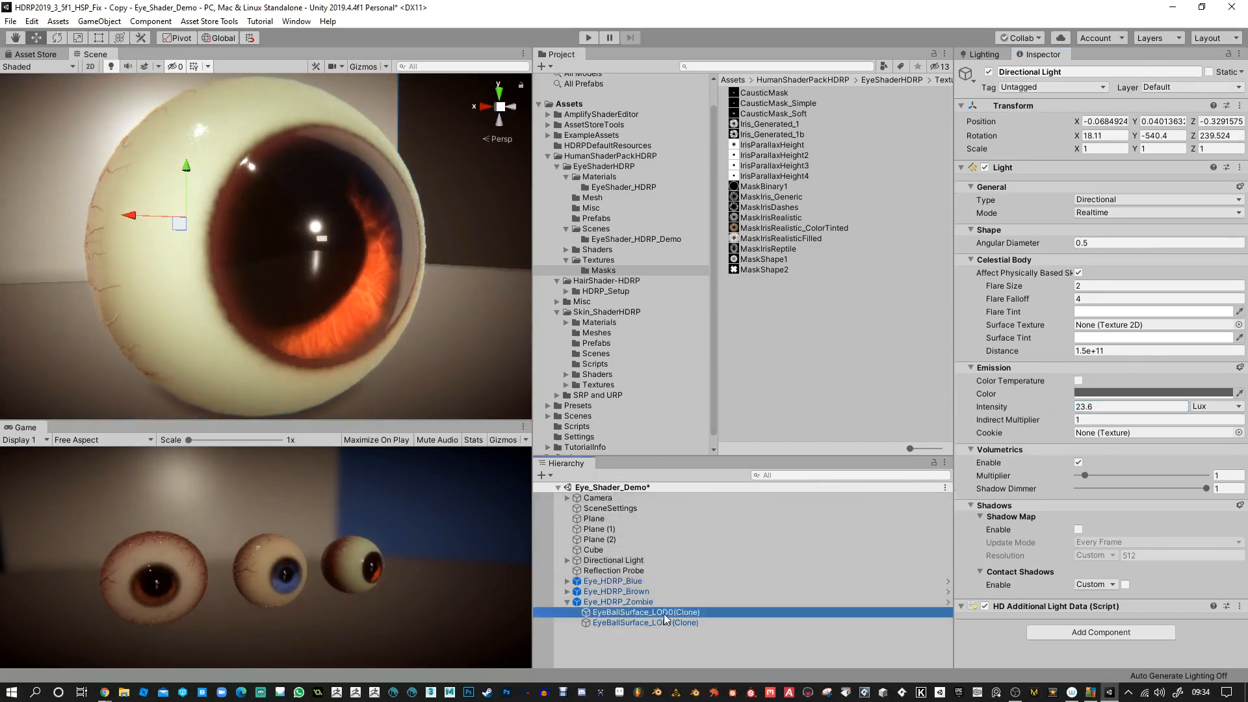
{"action": "scroll", "coordinate": [1020, 497], "scroll_direction": "down", "scroll_amount": 15}
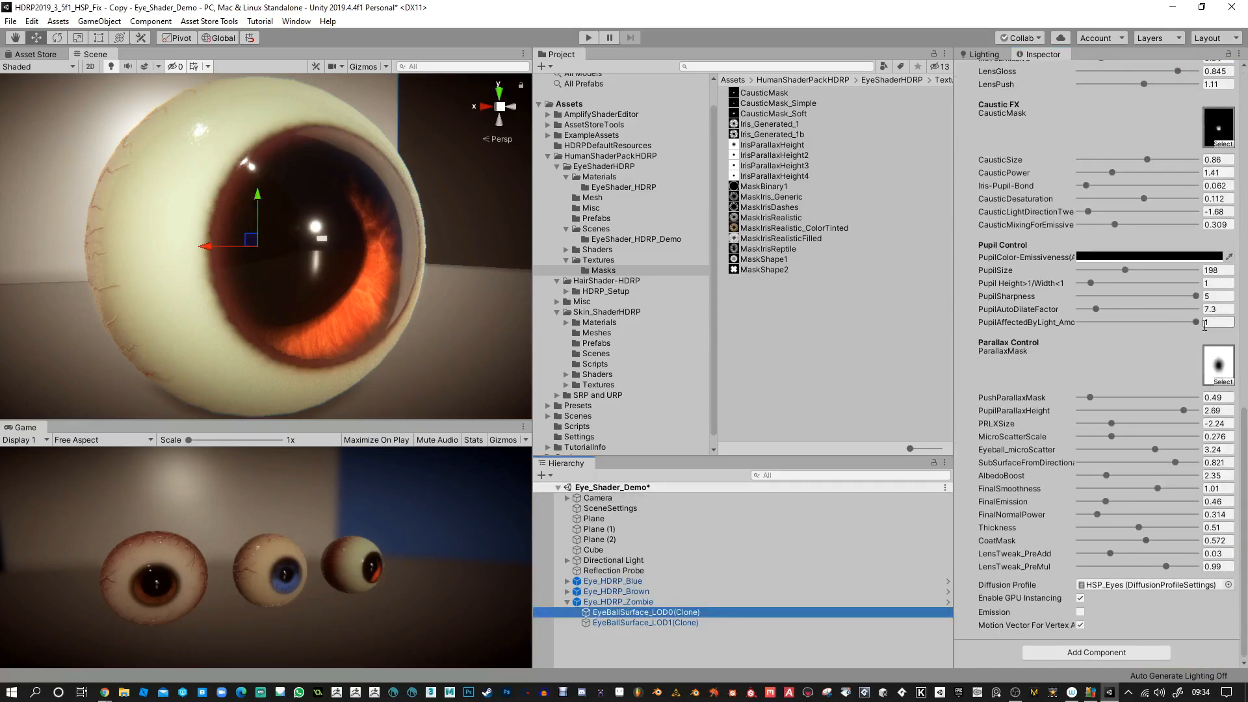
{"action": "mouse_move", "coordinate": [1197, 322]}
{"action": "left_mouse_down"}
{"action": "mouse_move", "coordinate": [1169, 323]}
{"action": "mouse_move", "coordinate": [1197, 323]}
{"action": "left_mouse_up"}
{"action": "mouse_move", "coordinate": [1096, 310]}
{"action": "left_mouse_down"}
{"action": "mouse_move", "coordinate": [1085, 309]}
{"action": "mouse_move", "coordinate": [1100, 309]}
{"action": "left_mouse_up"}
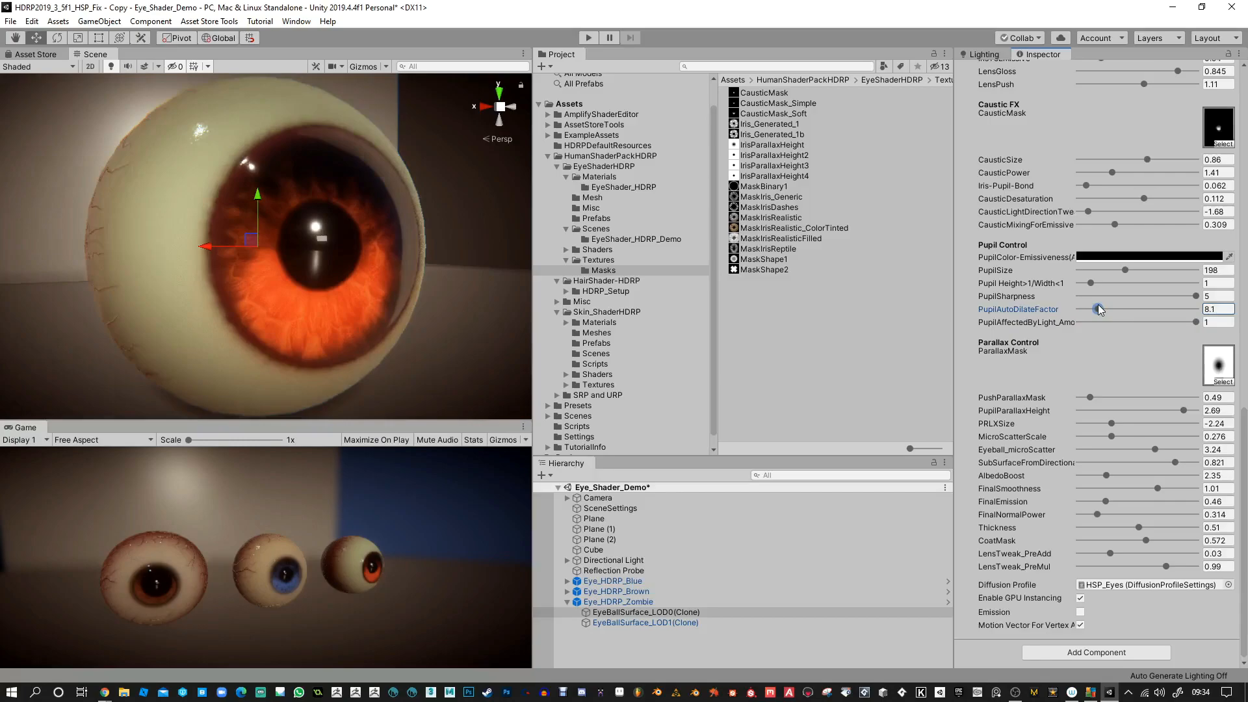
Step: Set the Directional Light's intensity to 23.3 Lux and try a LightIntesity of 1.05 on the zombie eye material
{"action": "left_click", "coordinate": [646, 560]}
{"action": "left_click_drag", "start_coordinate": [1069, 407], "coordinate": [1063, 412]}
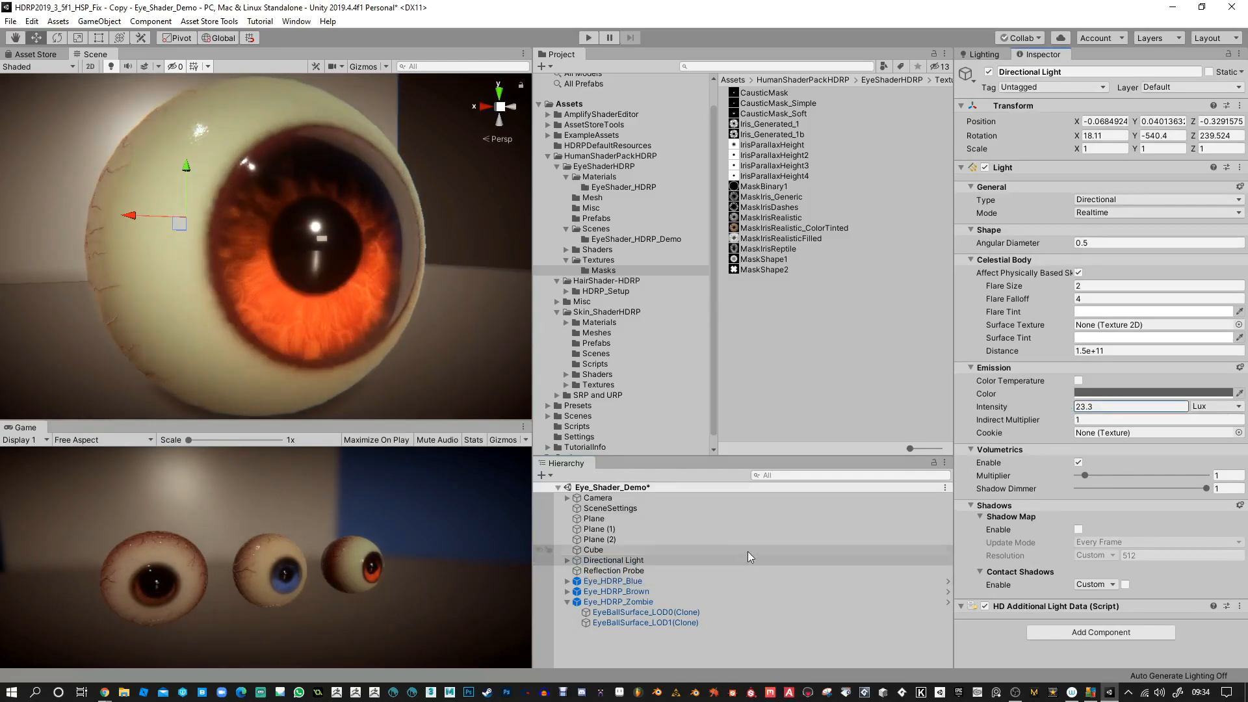
{"action": "left_click", "coordinate": [672, 612]}
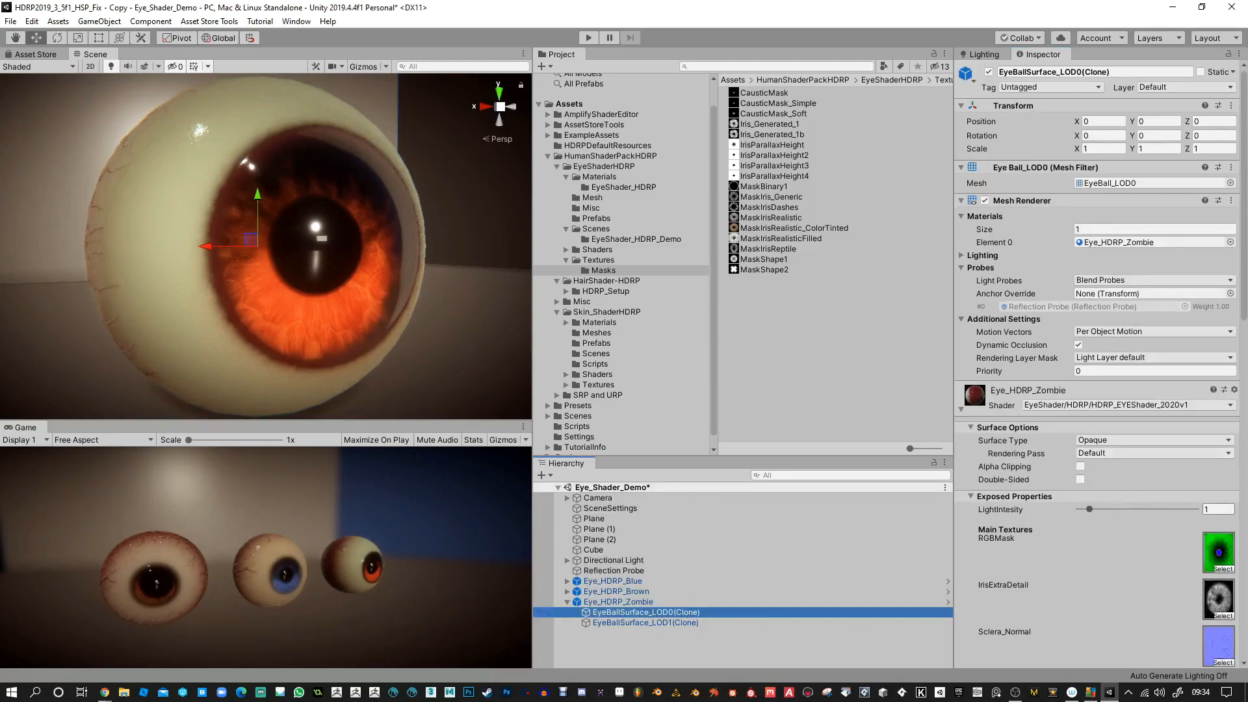
{"action": "left_click_drag", "start_coordinate": [1091, 509], "coordinate": [1092, 510]}
{"action": "left_click", "coordinate": [1203, 509]}
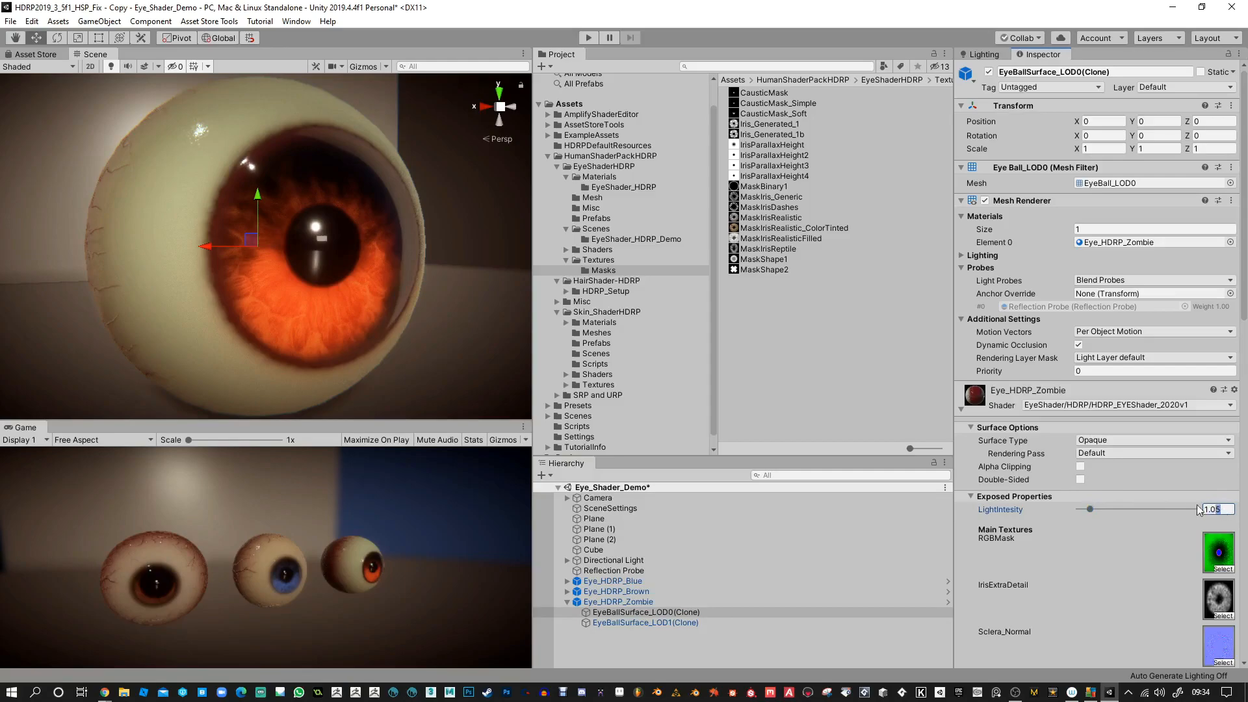
Step: Set the zombie eye's PupilAutoDilateFactor to 1 and its PupilSize to 92
{"action": "scroll", "coordinate": [1176, 532], "scroll_direction": "down", "scroll_amount": 15}
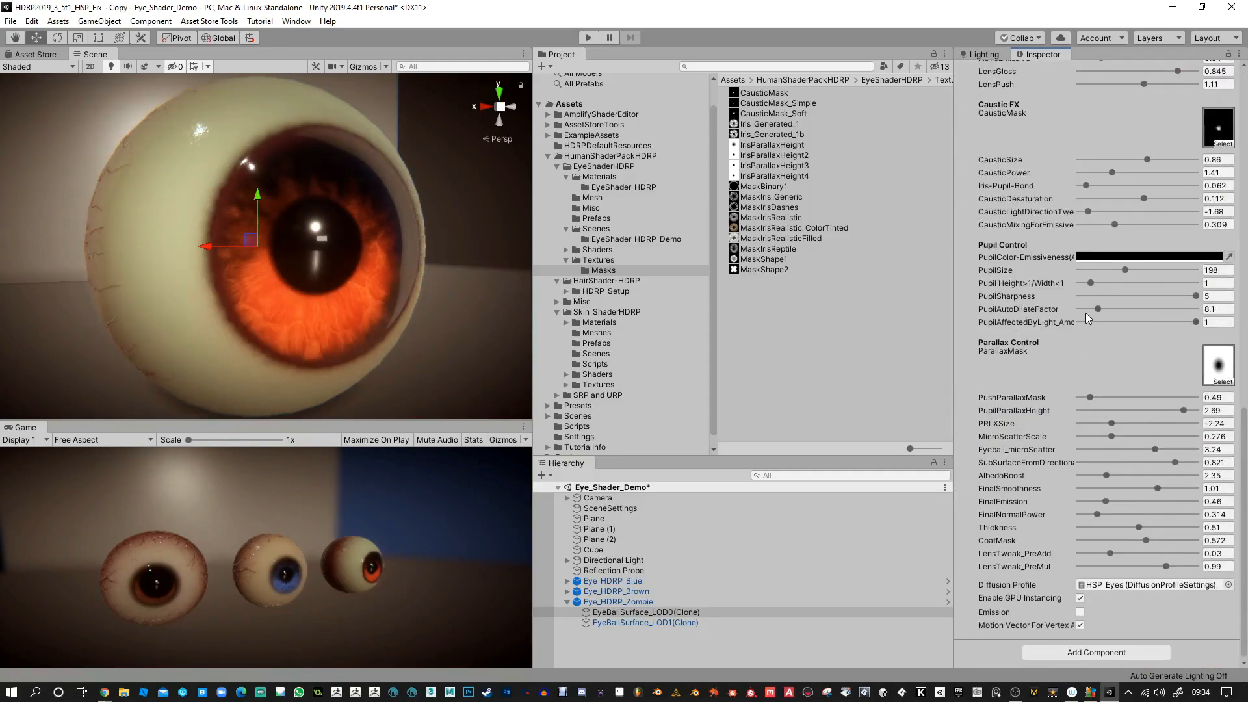
{"action": "left_click", "coordinate": [1215, 309]}
{"action": "type", "text": "1"}
{"action": "left_click_drag", "start_coordinate": [1132, 271], "coordinate": [1103, 272]}
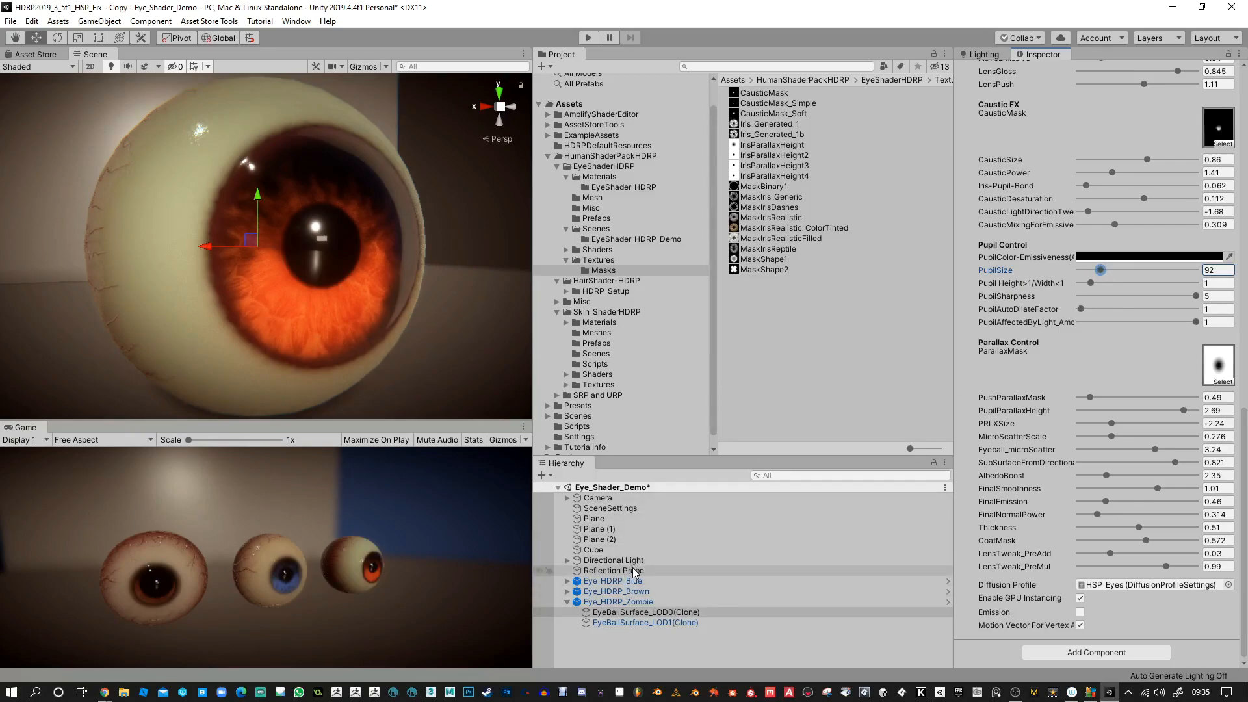
Step: Test the pupil's light response by varying the Directional Light's intensity between 19.6 and 40.7 Lux, ending at 40.7
{"action": "left_click", "coordinate": [614, 560]}
{"action": "mouse_move", "coordinate": [1061, 407]}
{"action": "left_mouse_down"}
{"action": "mouse_move", "coordinate": [995, 396]}
{"action": "mouse_move", "coordinate": [1057, 400]}
{"action": "mouse_move", "coordinate": [1043, 399]}
{"action": "left_mouse_up"}
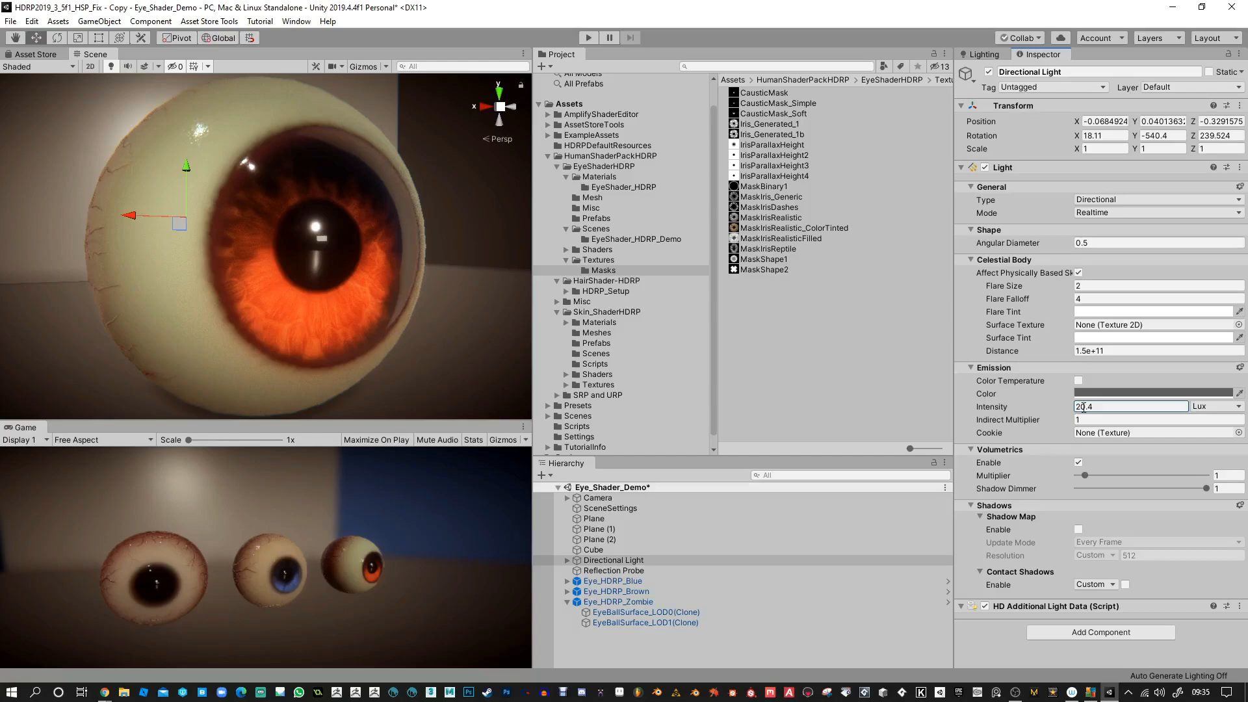
{"action": "mouse_move", "coordinate": [1067, 411]}
{"action": "left_mouse_down"}
{"action": "mouse_move", "coordinate": [1051, 408]}
{"action": "mouse_move", "coordinate": [1062, 408]}
{"action": "left_mouse_up"}
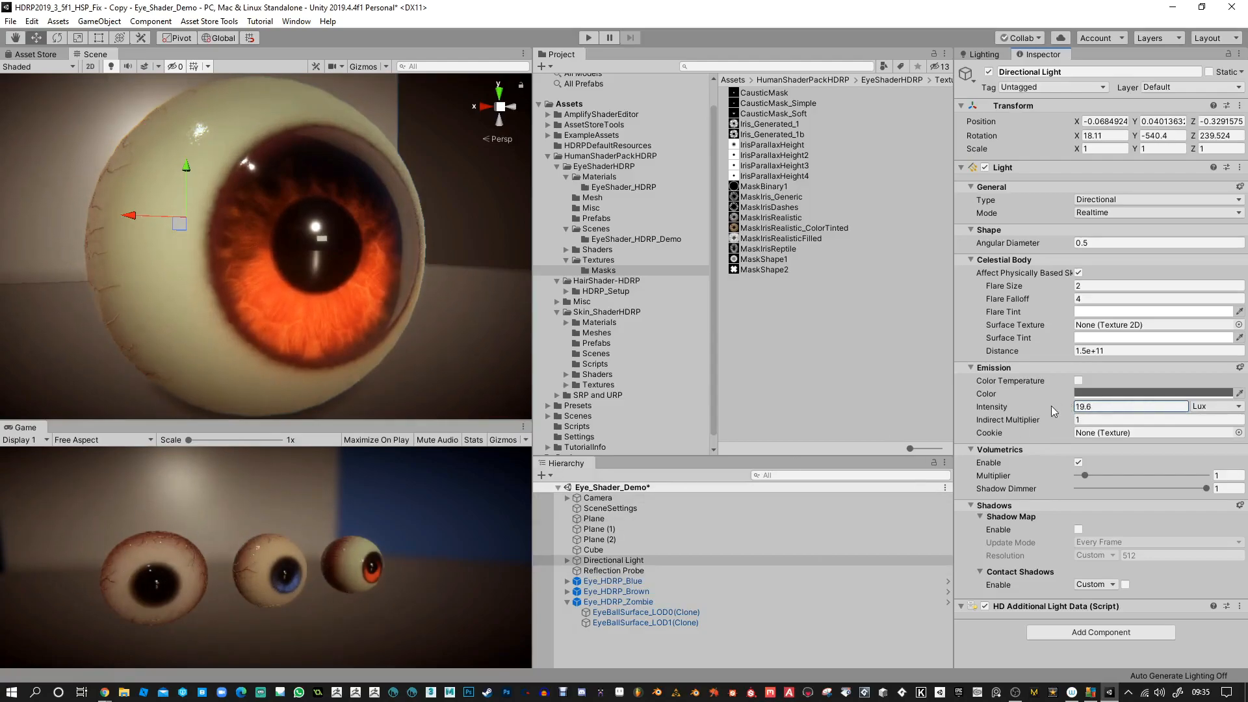
{"action": "left_click_drag", "start_coordinate": [1065, 407], "coordinate": [1166, 408]}
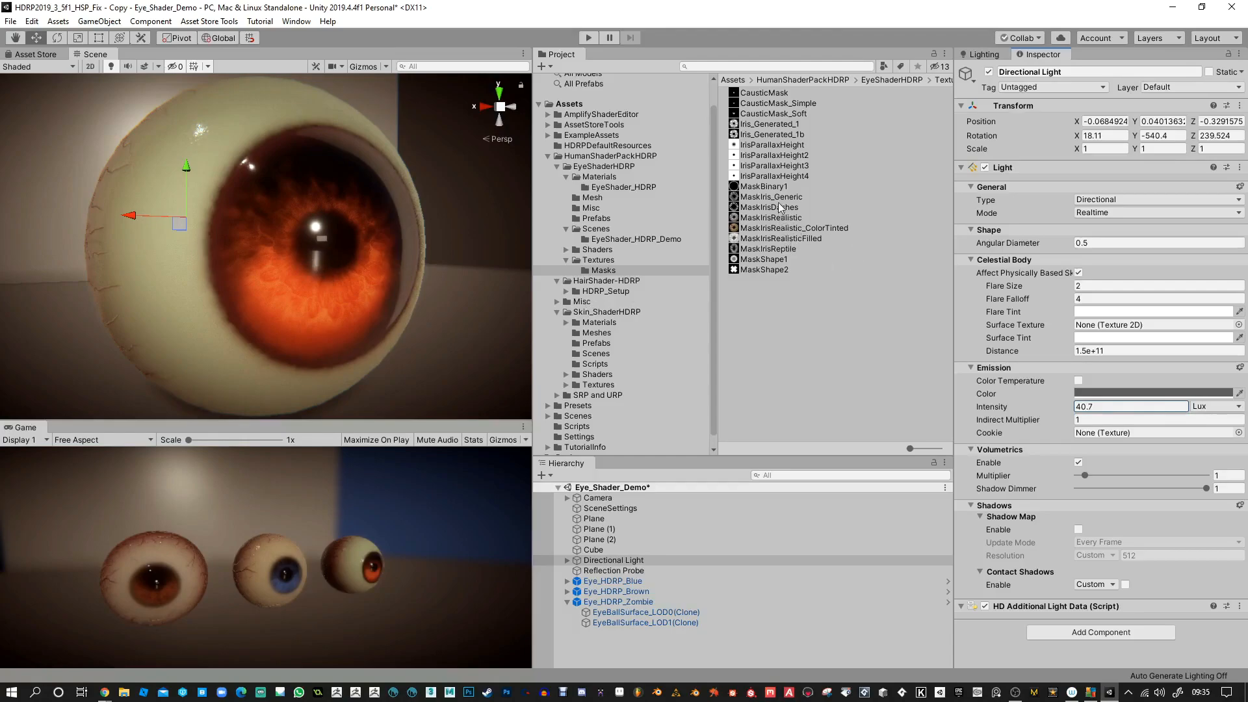
Step: Set the zombie eye's CausticSize to 1.25 and locate its assigned caustic mask texture among the project's masks
{"action": "left_click", "coordinate": [672, 613]}
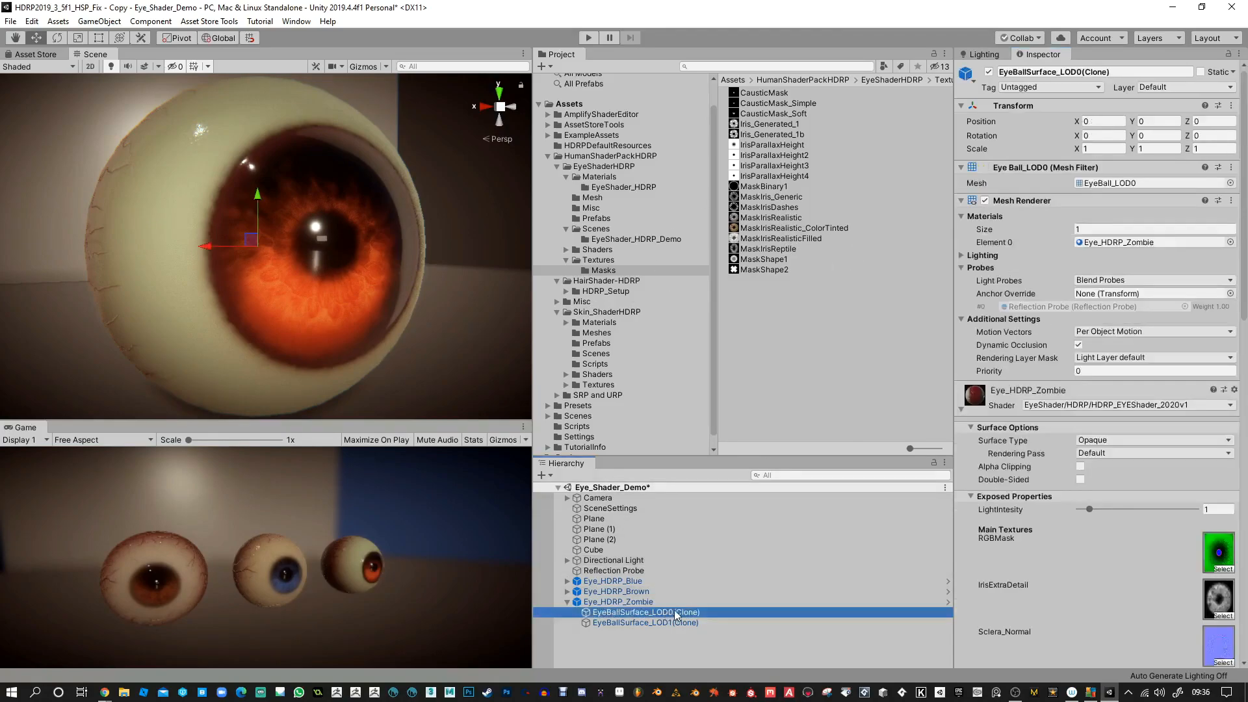
{"action": "scroll", "coordinate": [1044, 501], "scroll_direction": "down", "scroll_amount": 10}
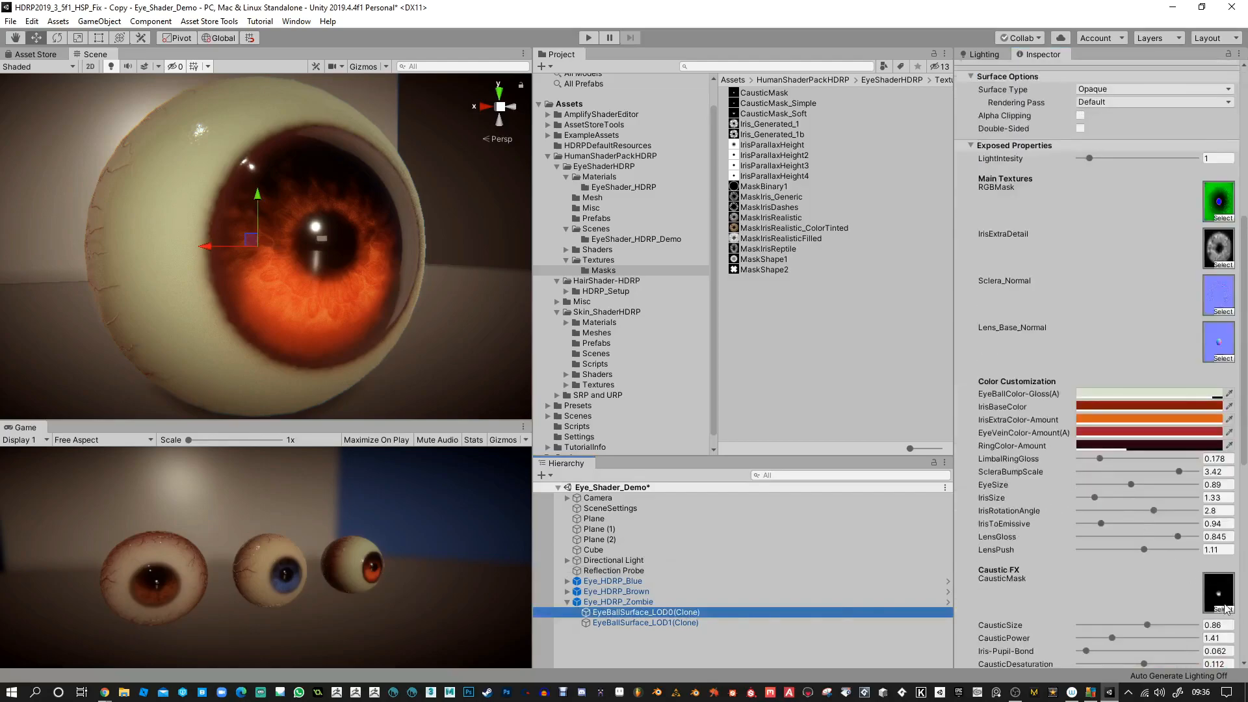
{"action": "left_click_drag", "start_coordinate": [1152, 623], "coordinate": [1156, 624]}
{"action": "left_click", "coordinate": [1213, 598]}
{"action": "left_click", "coordinate": [780, 114]}
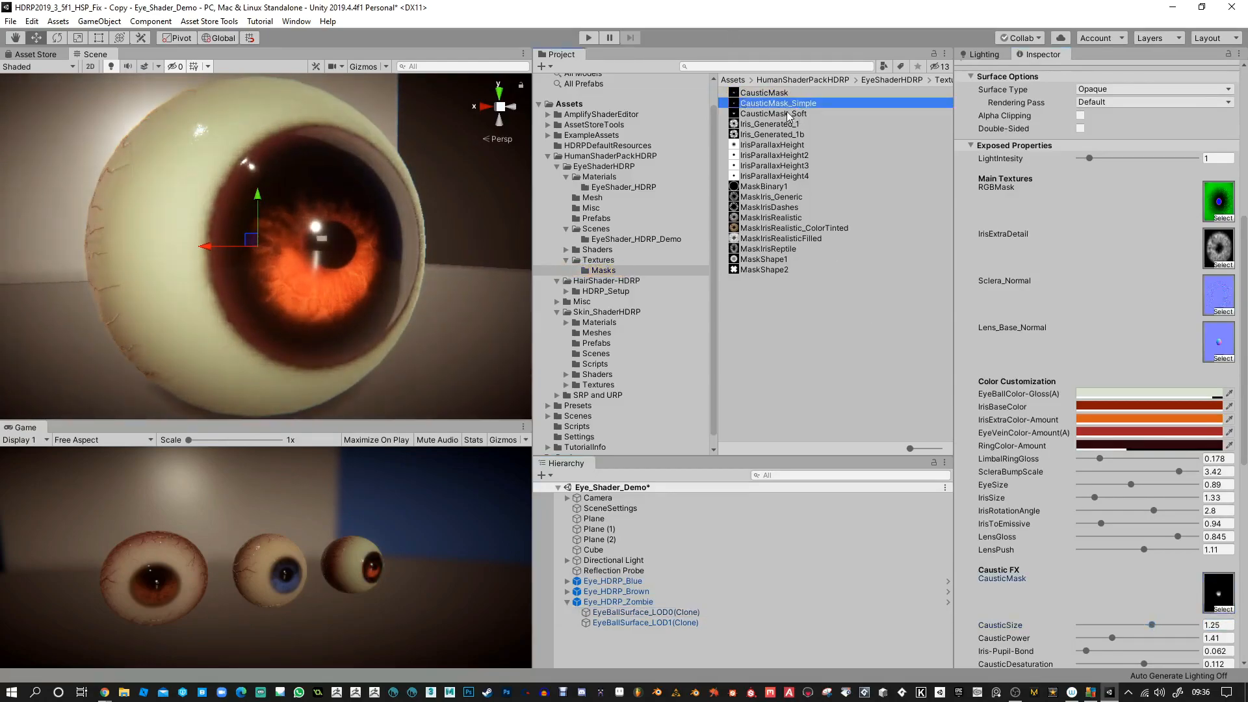
Step: Try white as the zombie eye's PupilColor-Emissiveness and return the colour to black (000000)
{"action": "left_click", "coordinate": [663, 612]}
{"action": "scroll", "coordinate": [1160, 562], "scroll_direction": "down", "scroll_amount": 15}
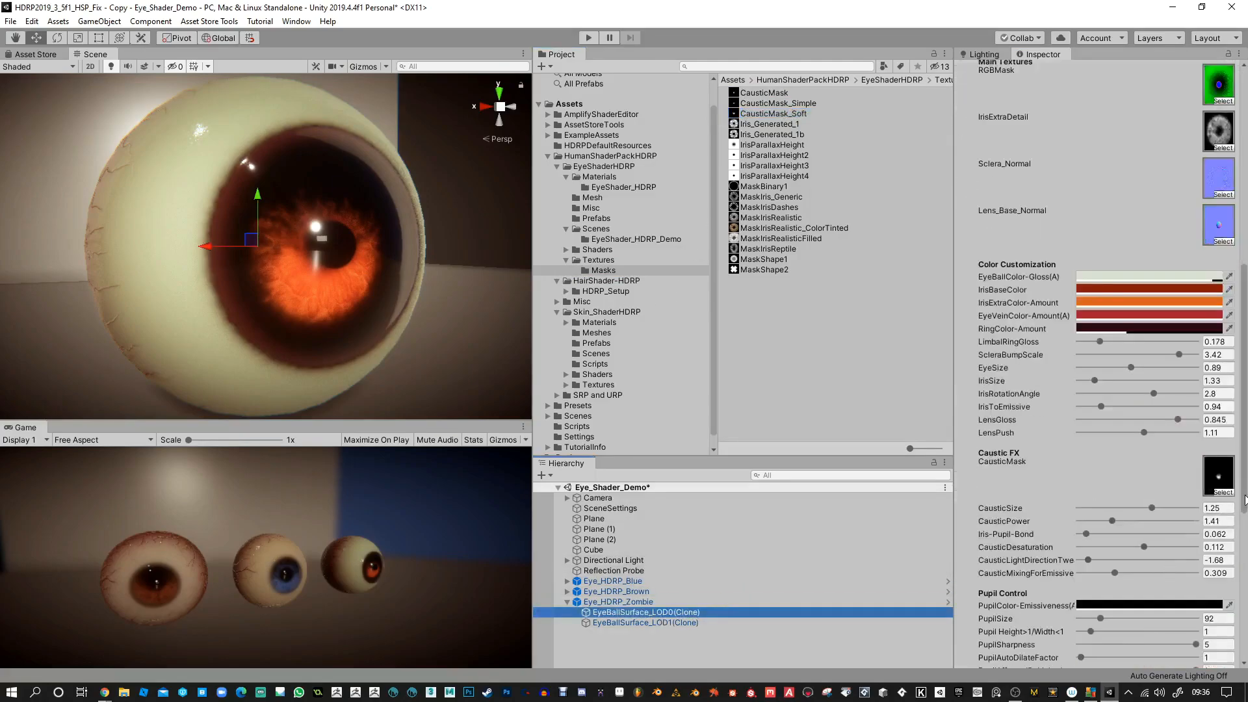
{"action": "scroll", "coordinate": [1225, 492], "scroll_direction": "down", "scroll_amount": 5}
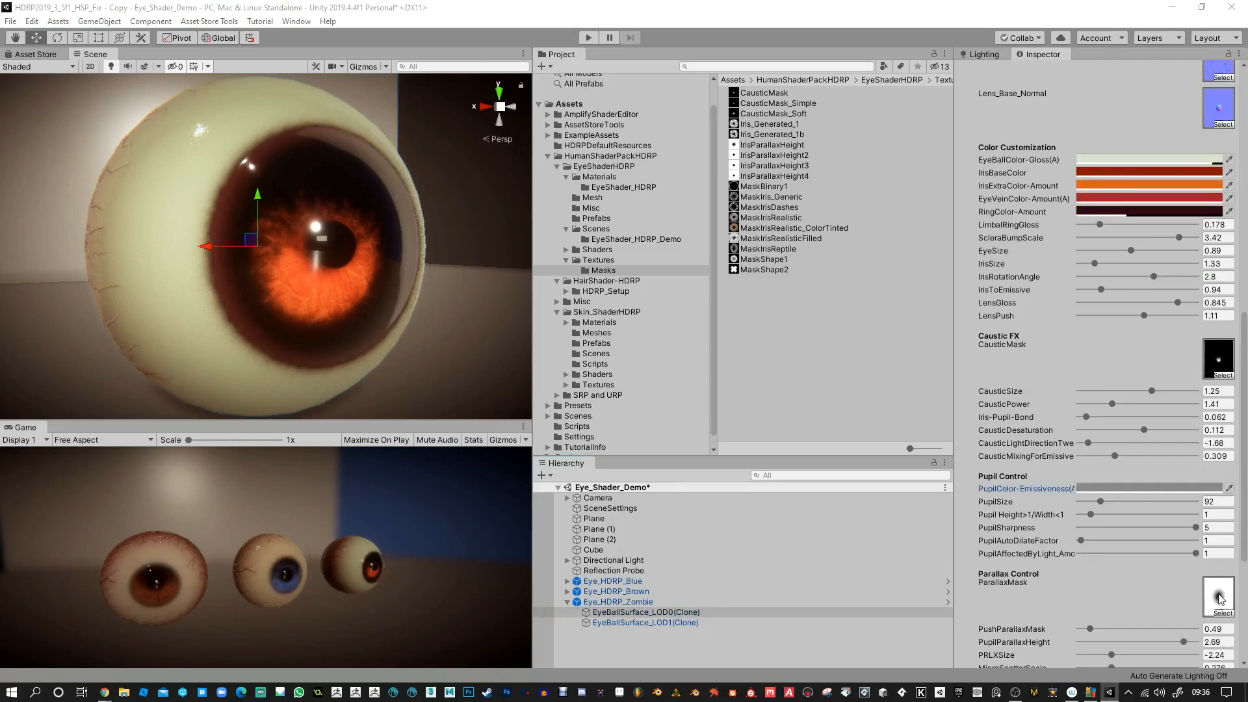
{"action": "left_click", "coordinate": [1163, 486]}
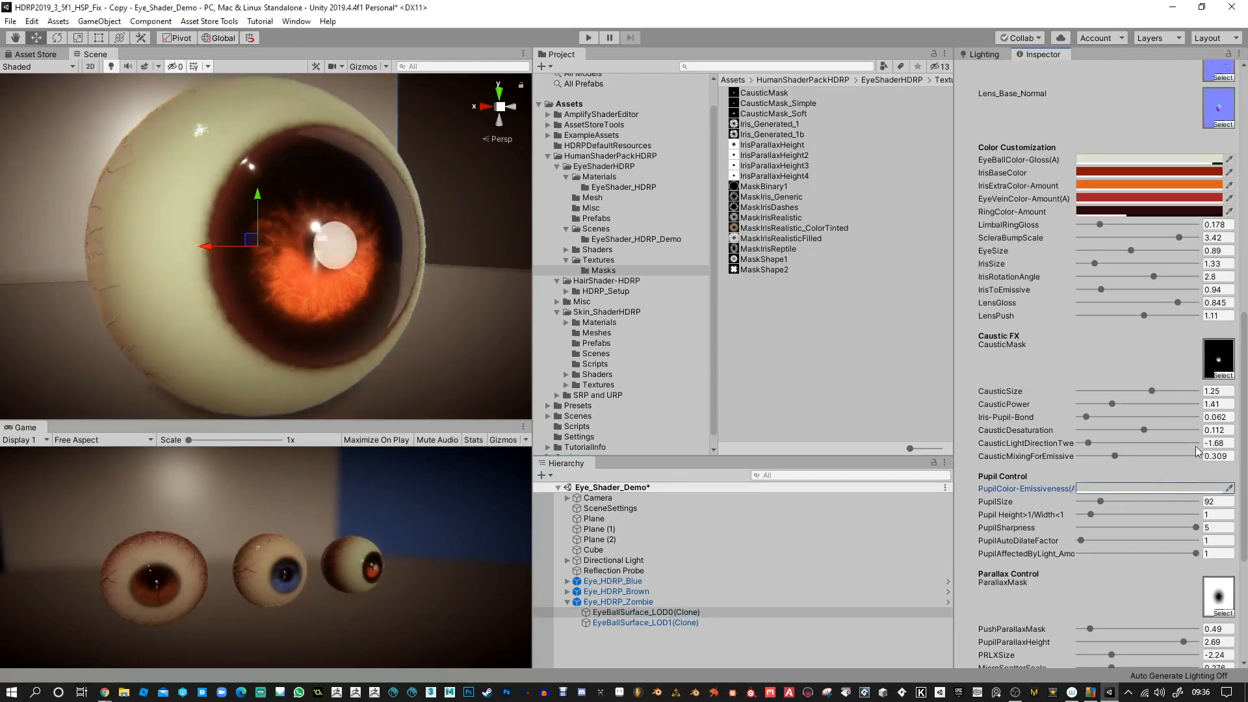
{"action": "left_click", "coordinate": [1184, 491]}
{"action": "left_click_drag", "start_coordinate": [835, 183], "coordinate": [773, 242]}
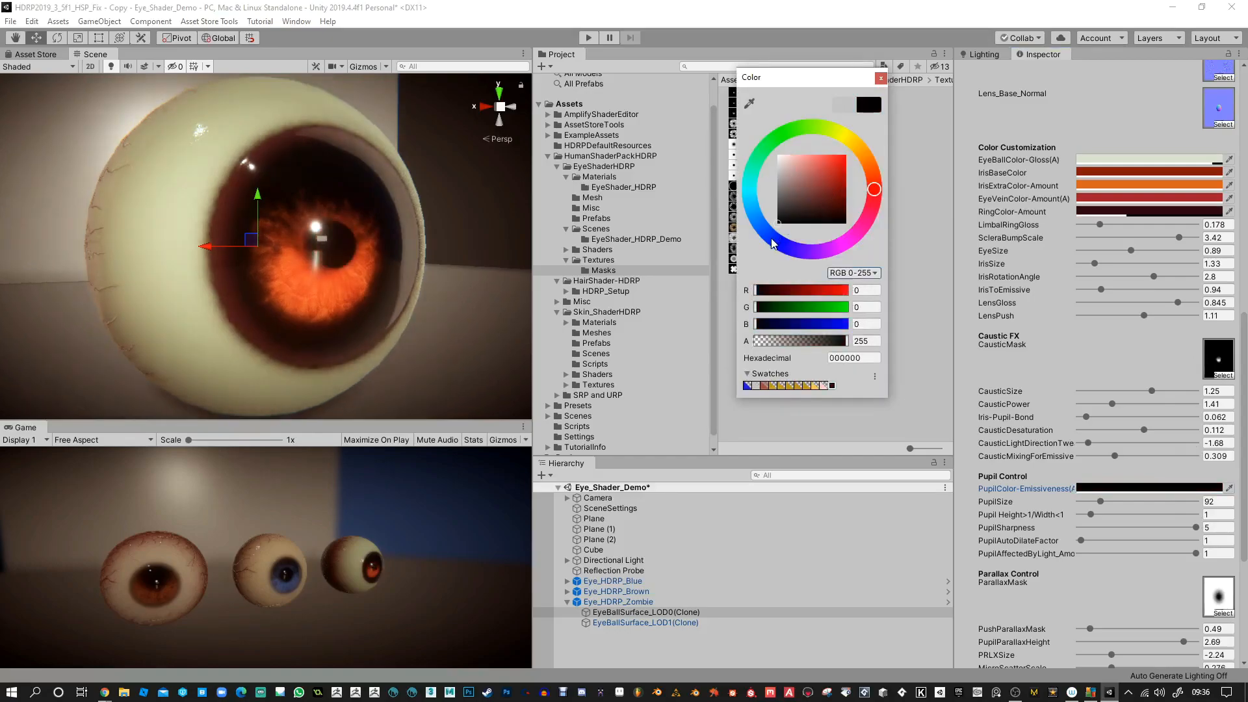
{"action": "left_click", "coordinate": [880, 78]}
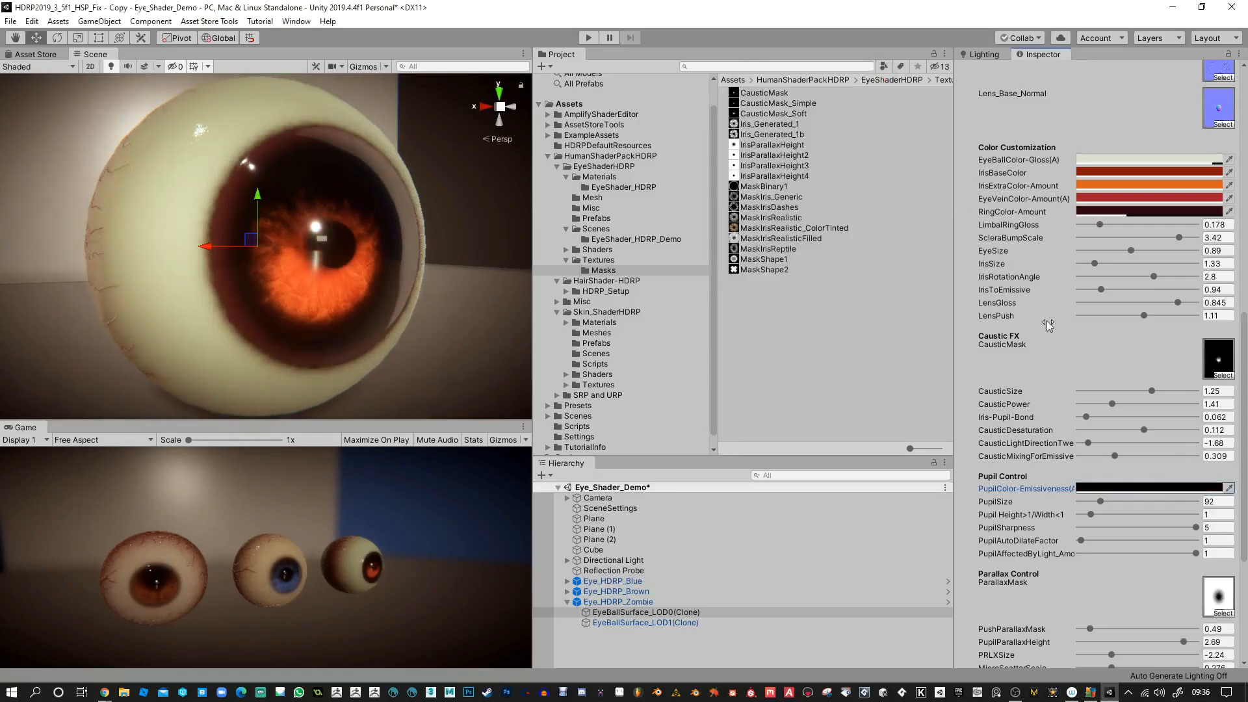
Step: Compare CausticMask_Preview, CausticMask_Simple and CausticMask_Soft as the zombie eye's CausticMask and assign CausticMask_Soft
{"action": "left_click", "coordinate": [1221, 376]}
{"action": "left_click", "coordinate": [699, 253]}
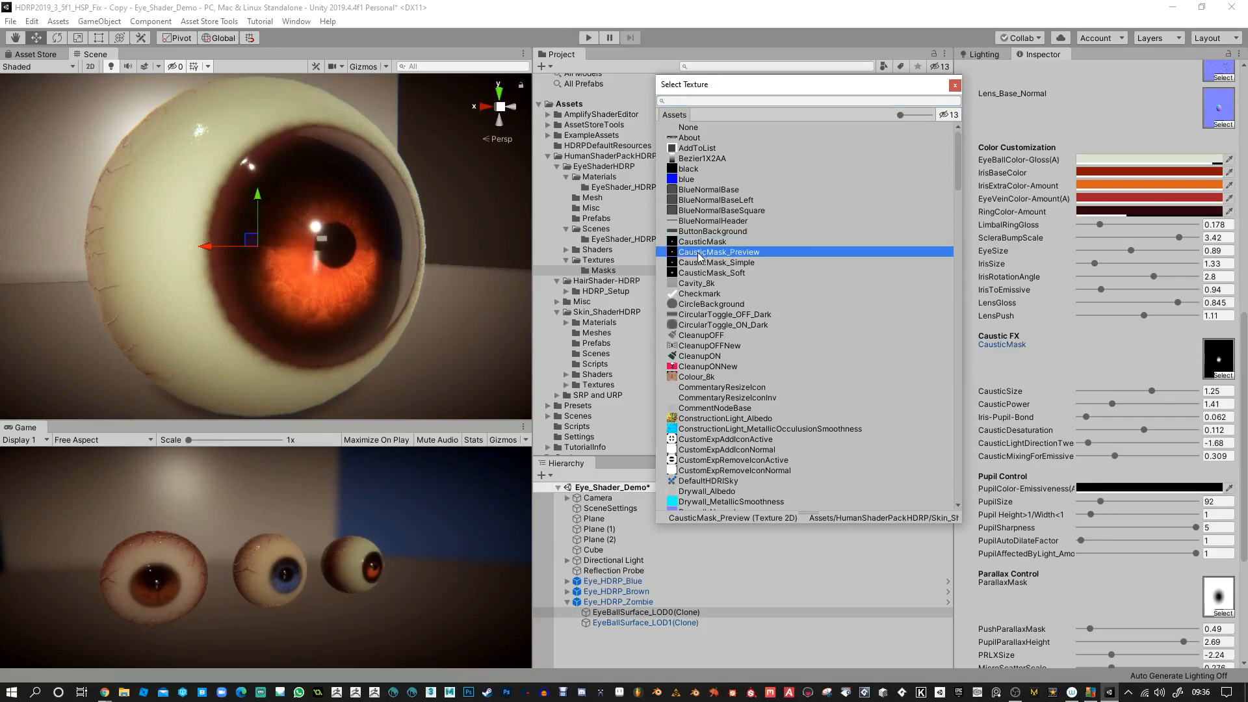
{"action": "left_click", "coordinate": [701, 264]}
{"action": "left_click", "coordinate": [700, 273]}
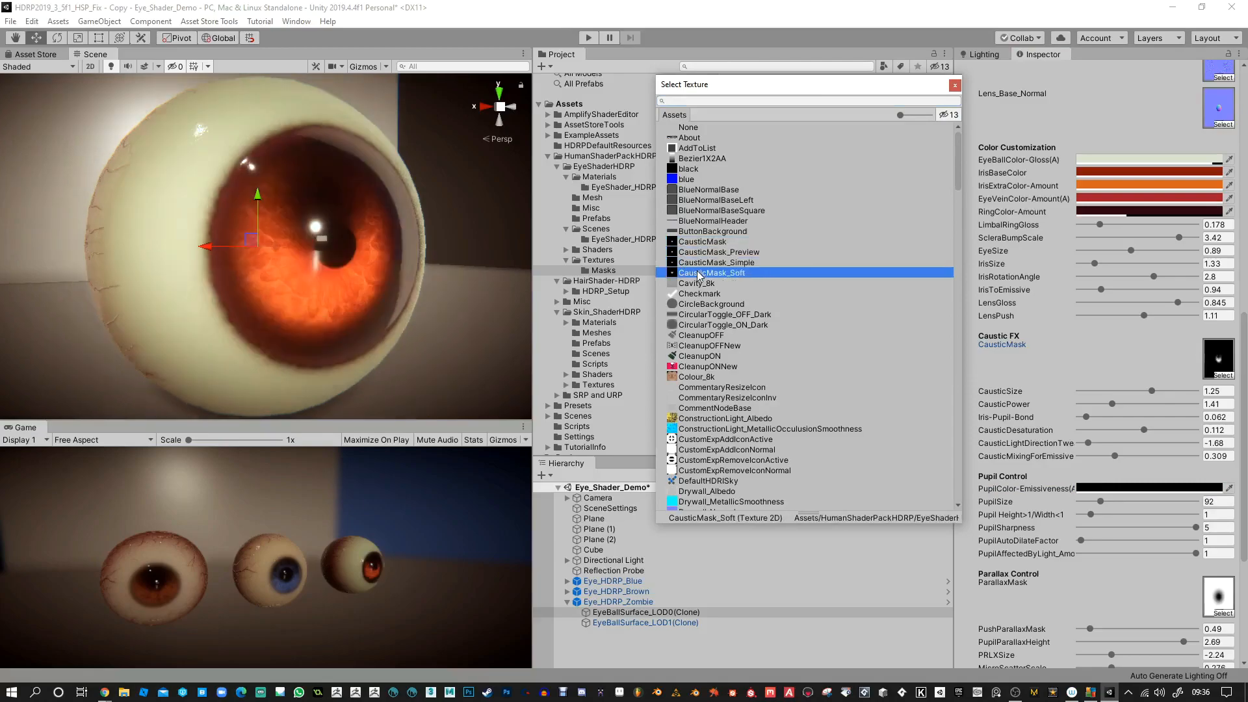
{"action": "double_click", "coordinate": [699, 273]}
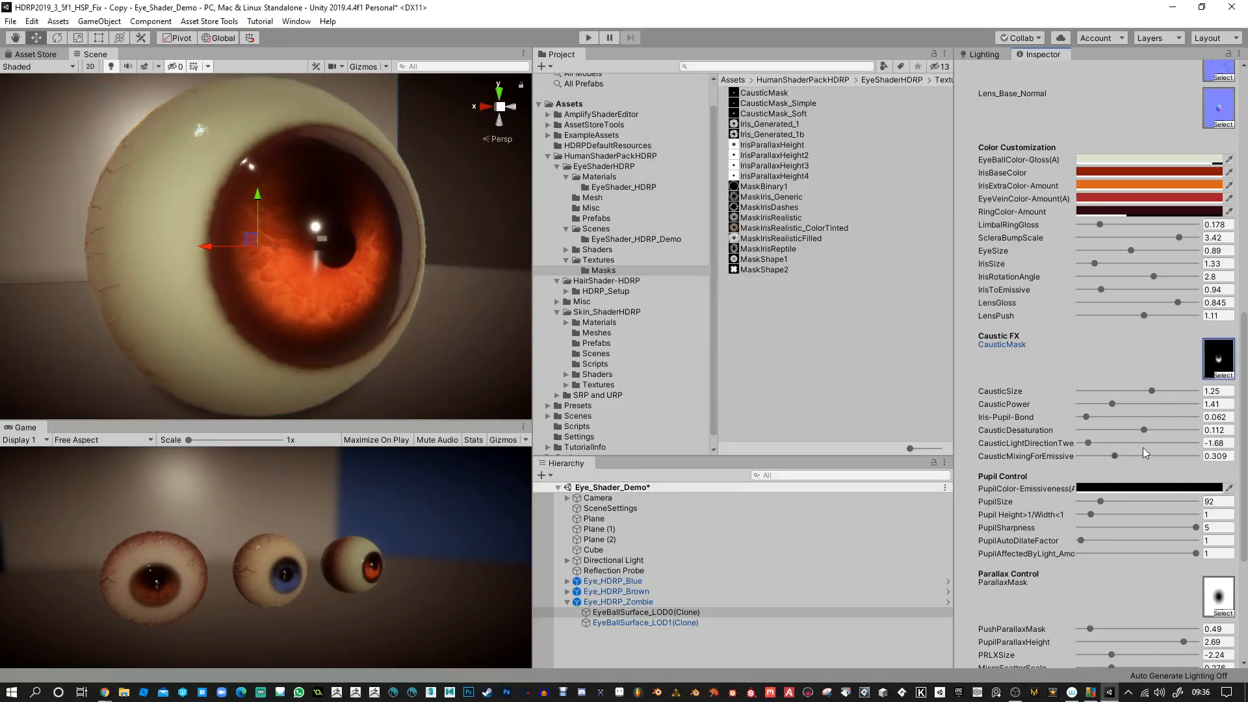
Step: Set the zombie eye's CausticSize to 1.03, CausticPower to 0.86 and Iris-Pupil-Bond to 0.023, and readjust its PupilSize
{"action": "left_click_drag", "start_coordinate": [1152, 390], "coordinate": [1081, 415]}
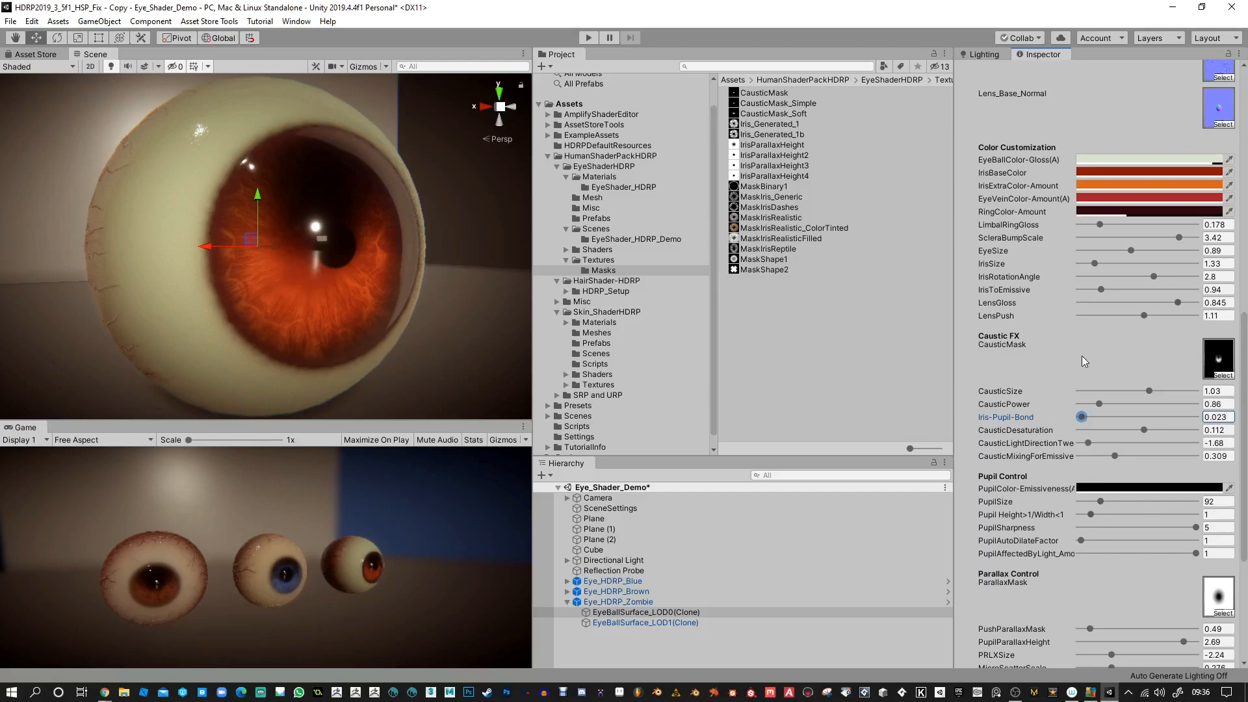
{"action": "left_click_drag", "start_coordinate": [1091, 503], "coordinate": [1107, 503]}
{"action": "left_click_drag", "start_coordinate": [1093, 261], "coordinate": [1113, 268]}
Step: View the zombie eye from the side and test its pupil's light response by lowering the Directional Light's intensity to 0 Lux
{"action": "left_click_drag", "start_coordinate": [372, 364], "coordinate": [412, 338], "text": "alt"}
{"action": "right_click_drag", "start_coordinate": [412, 338], "coordinate": [369, 377], "text": "alt"}
{"action": "mouse_move", "coordinate": [368, 376]}
{"action": "left_mouse_down", "text": "alt"}
{"action": "mouse_move", "coordinate": [398, 345]}
{"action": "mouse_move", "coordinate": [306, 367]}
{"action": "mouse_move", "coordinate": [384, 386]}
{"action": "left_mouse_up", "text": "alt"}
{"action": "right_click_drag", "start_coordinate": [366, 277], "coordinate": [384, 282], "text": "alt"}
{"action": "left_click_drag", "start_coordinate": [384, 281], "coordinate": [416, 276], "text": "alt"}
{"action": "left_click", "coordinate": [629, 562]}
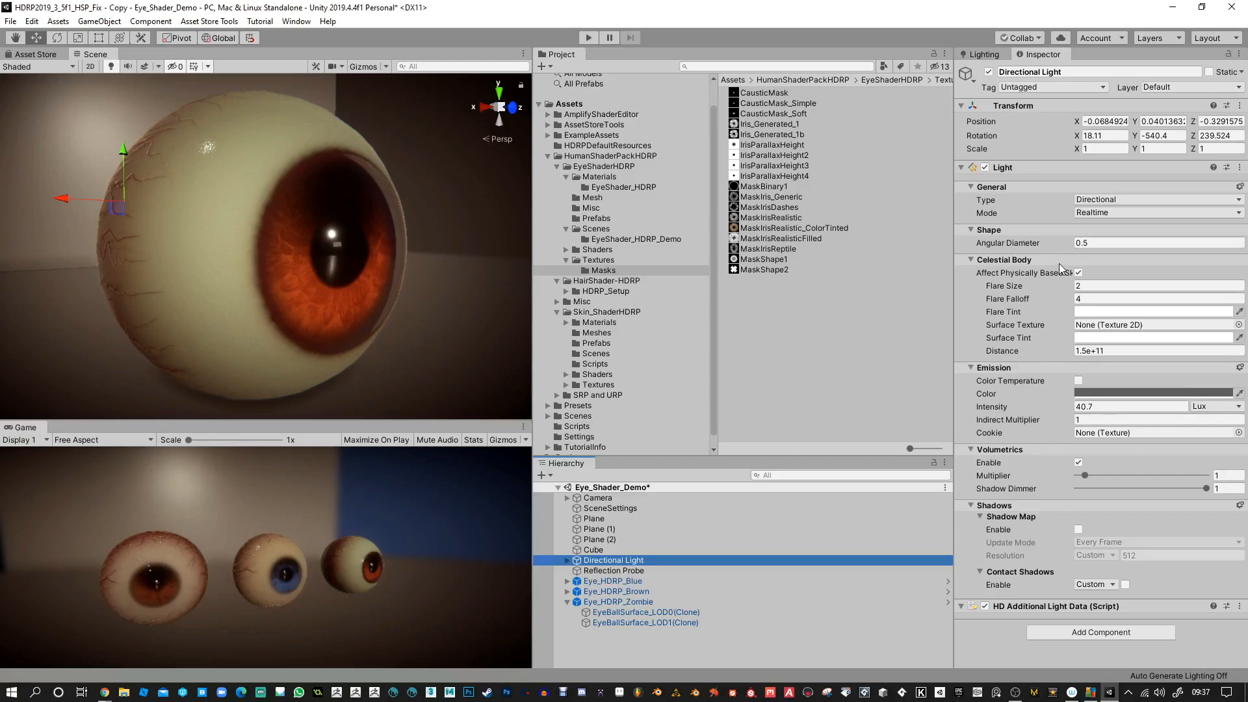
{"action": "left_click_drag", "start_coordinate": [1067, 406], "coordinate": [983, 419]}
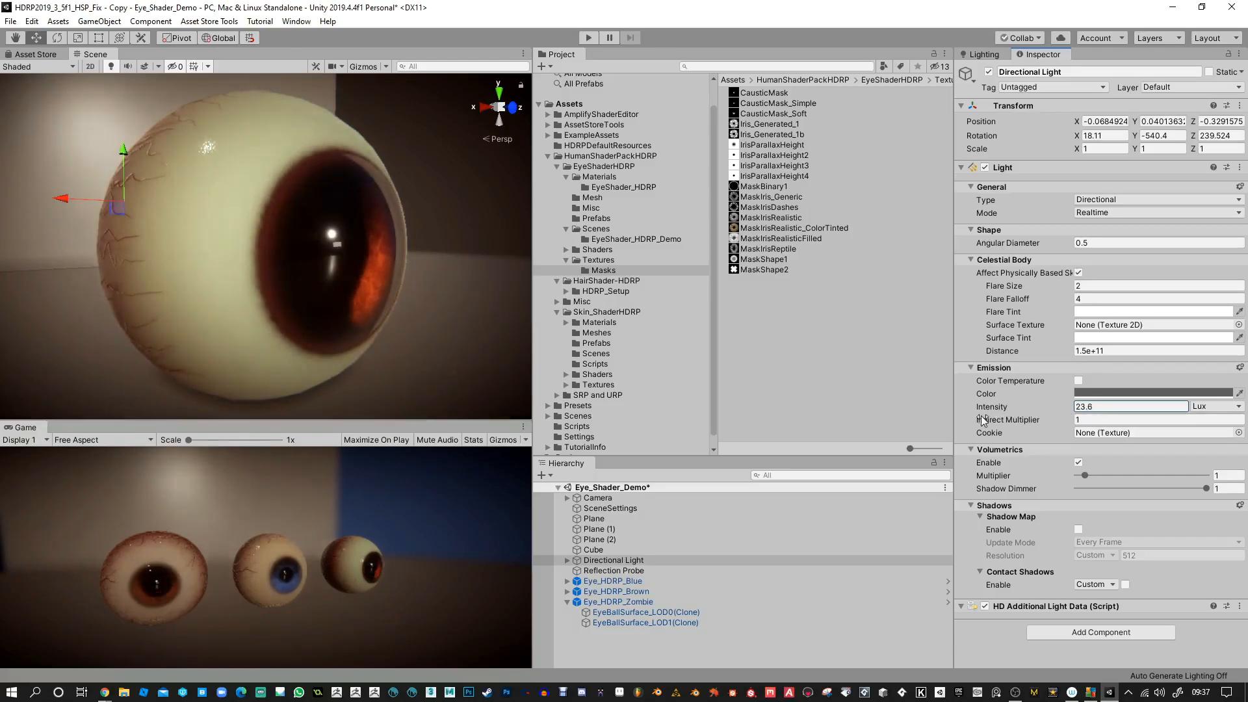
{"action": "left_click_drag", "start_coordinate": [1099, 408], "coordinate": [1034, 409]}
{"action": "type", "text": "0"}
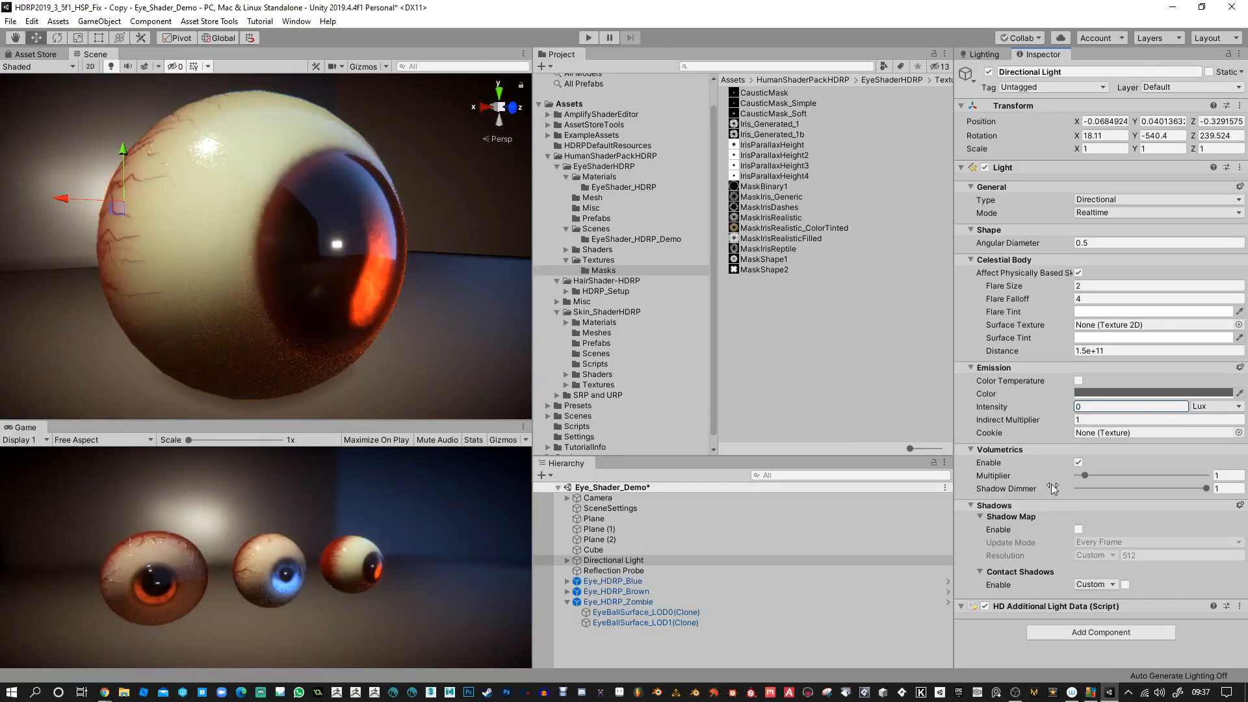
Step: Compare the eyes' reflections with the Reflection Probe's render Multiplier at 0 and 1, leaving it at 1
{"action": "left_click", "coordinate": [614, 572]}
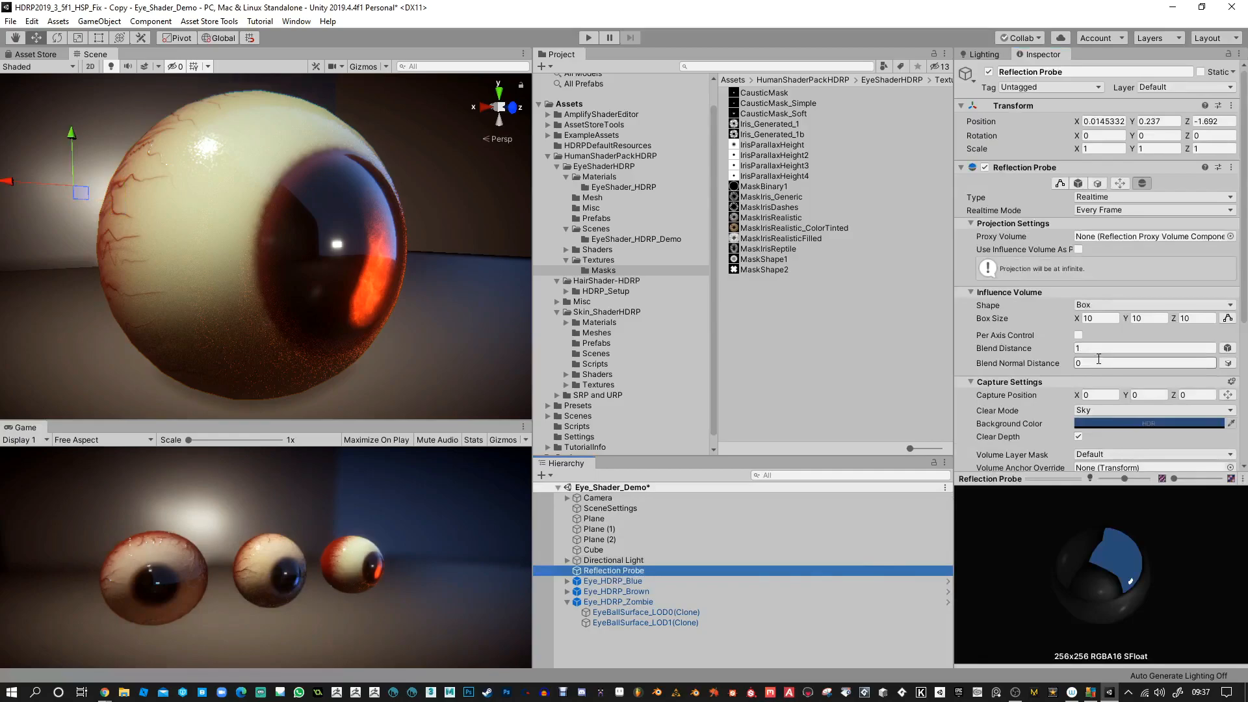
{"action": "scroll", "coordinate": [1098, 362], "scroll_direction": "down", "scroll_amount": 3}
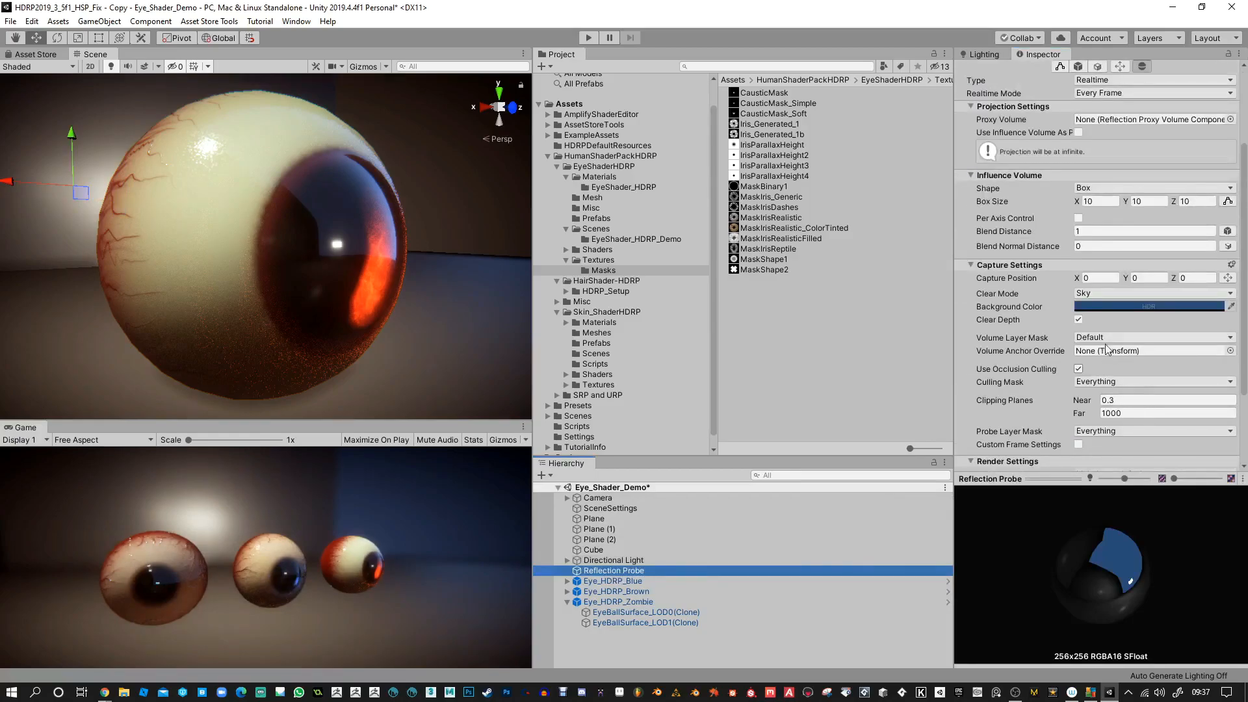
{"action": "scroll", "coordinate": [1085, 346], "scroll_direction": "down", "scroll_amount": 3}
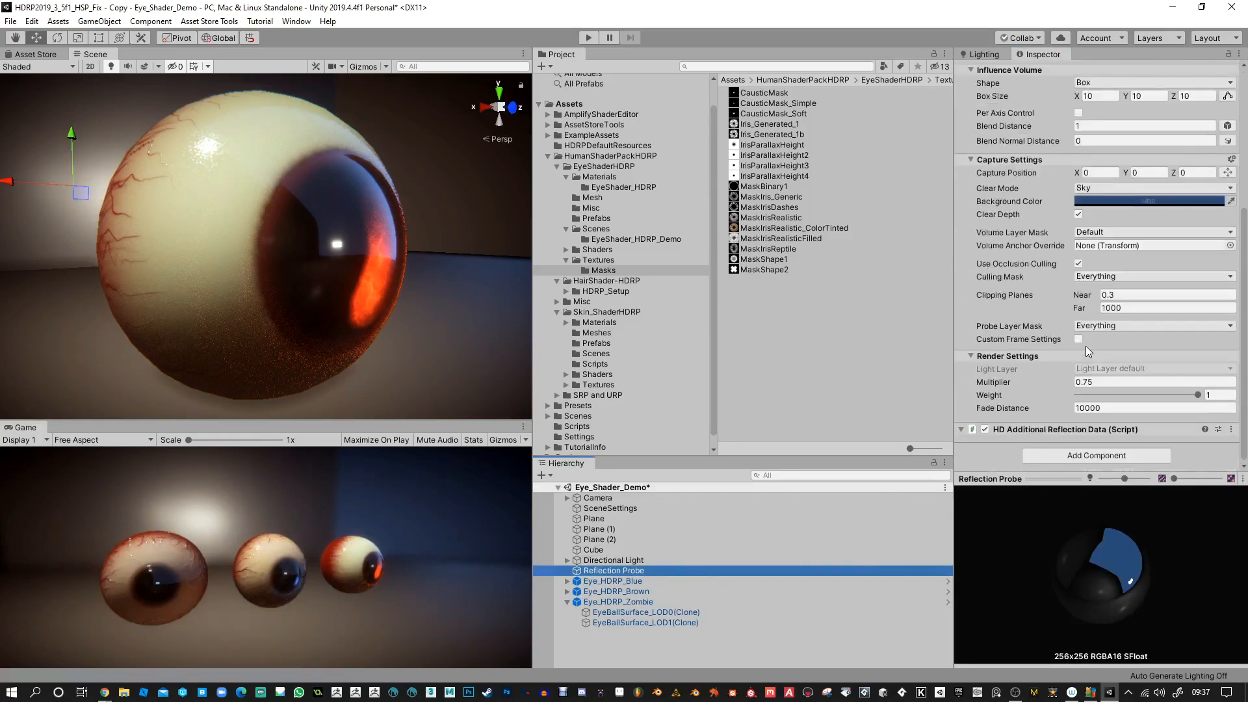
{"action": "left_click_drag", "start_coordinate": [1100, 382], "coordinate": [1046, 382]}
{"action": "type", "text": "0.11"}
{"action": "key", "text": "Return"}
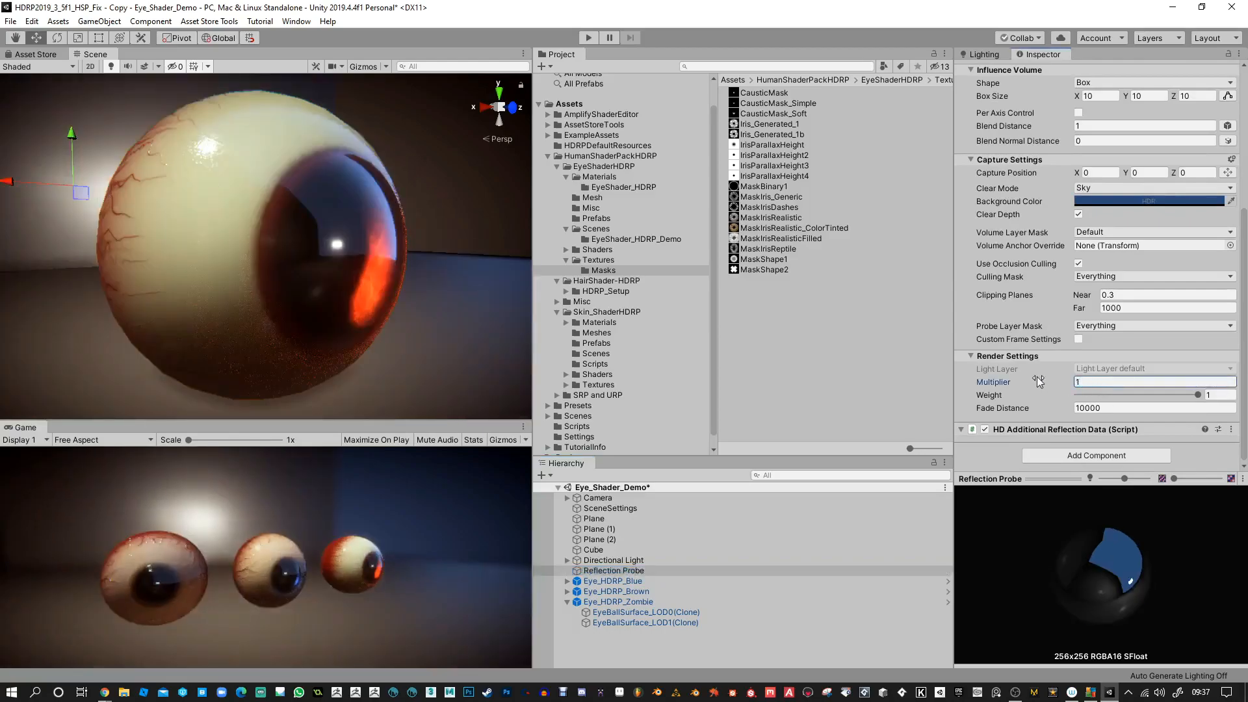
{"action": "type", "text": "0"}
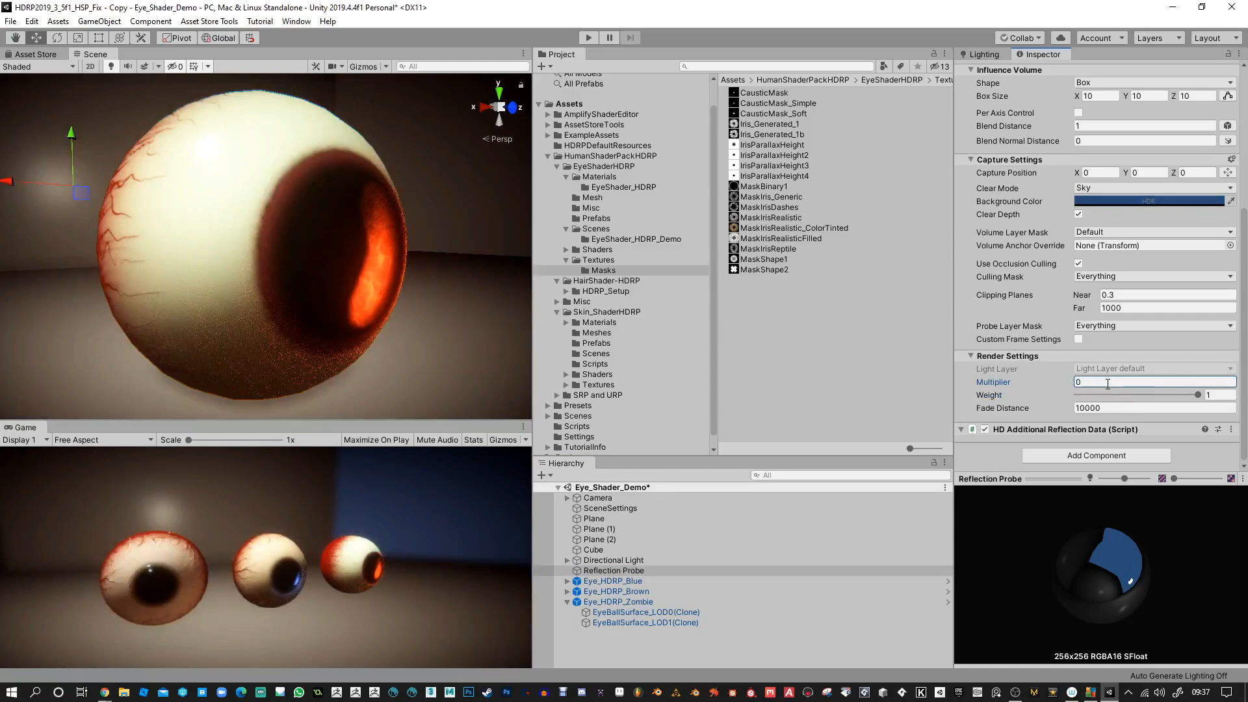
{"action": "type", "text": "1"}
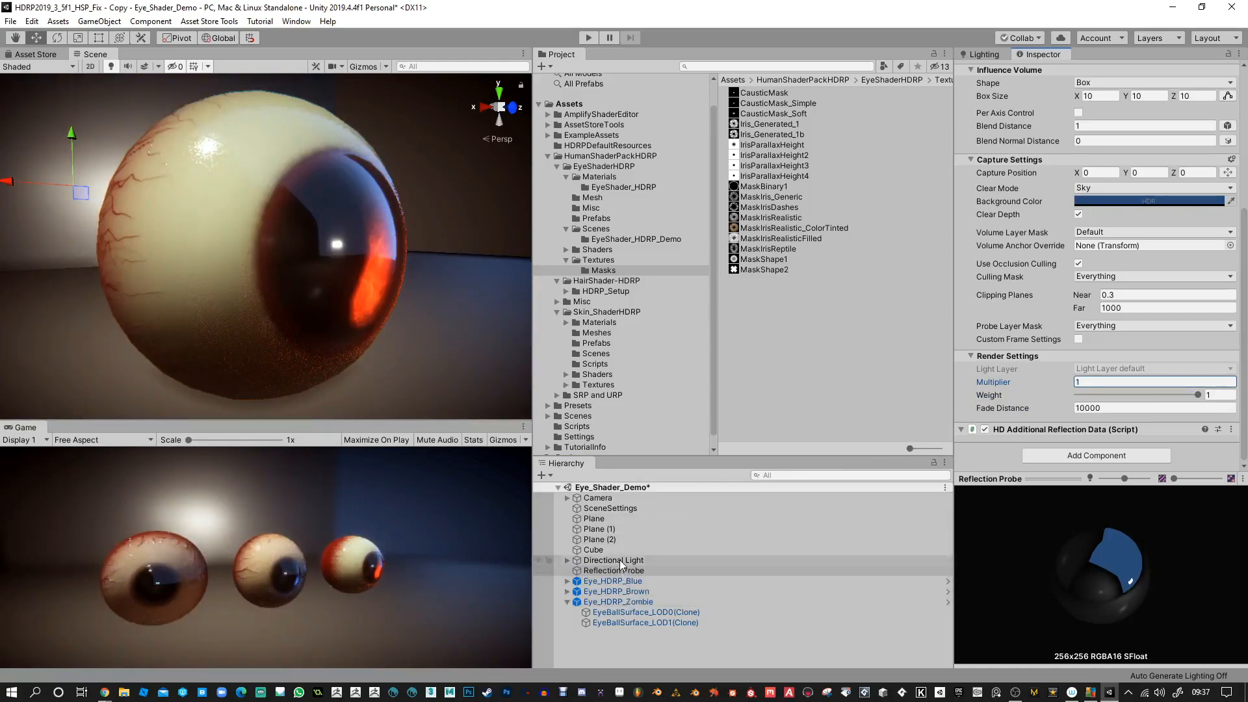
Step: Set the Exposure of the HDRI Sky override in SceneSettings to 1
{"action": "left_click", "coordinate": [591, 509]}
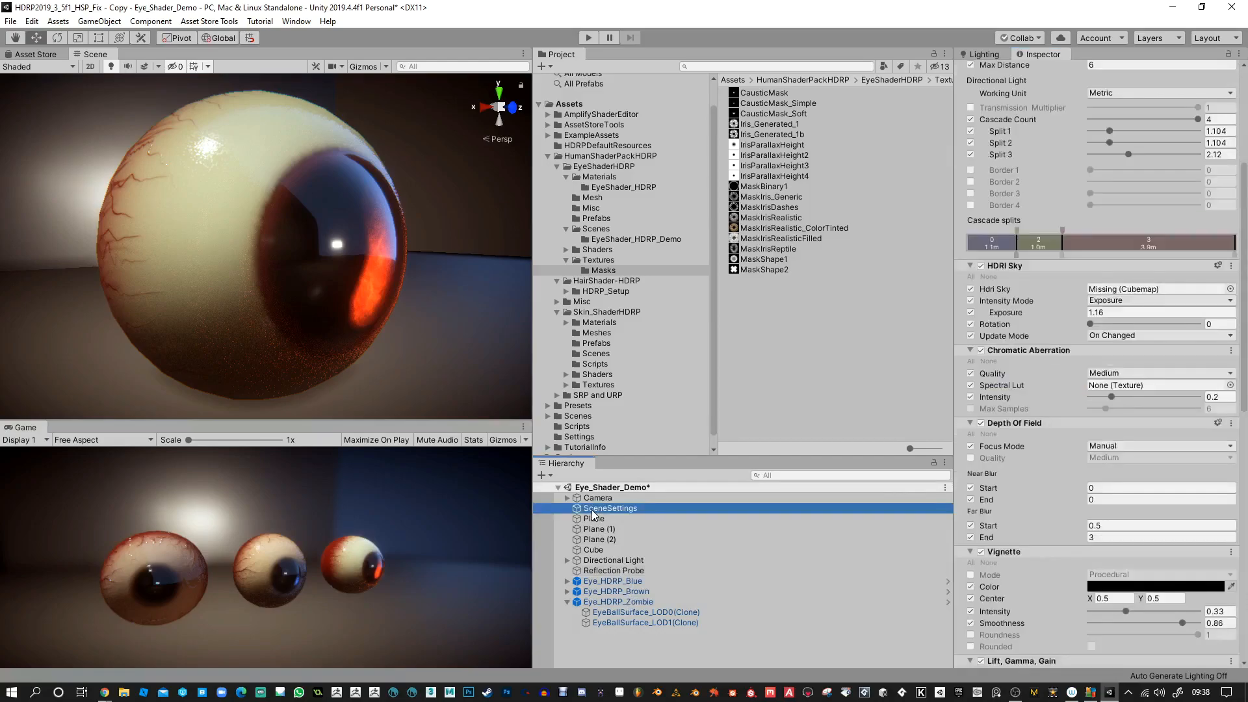
{"action": "left_click", "coordinate": [1066, 318]}
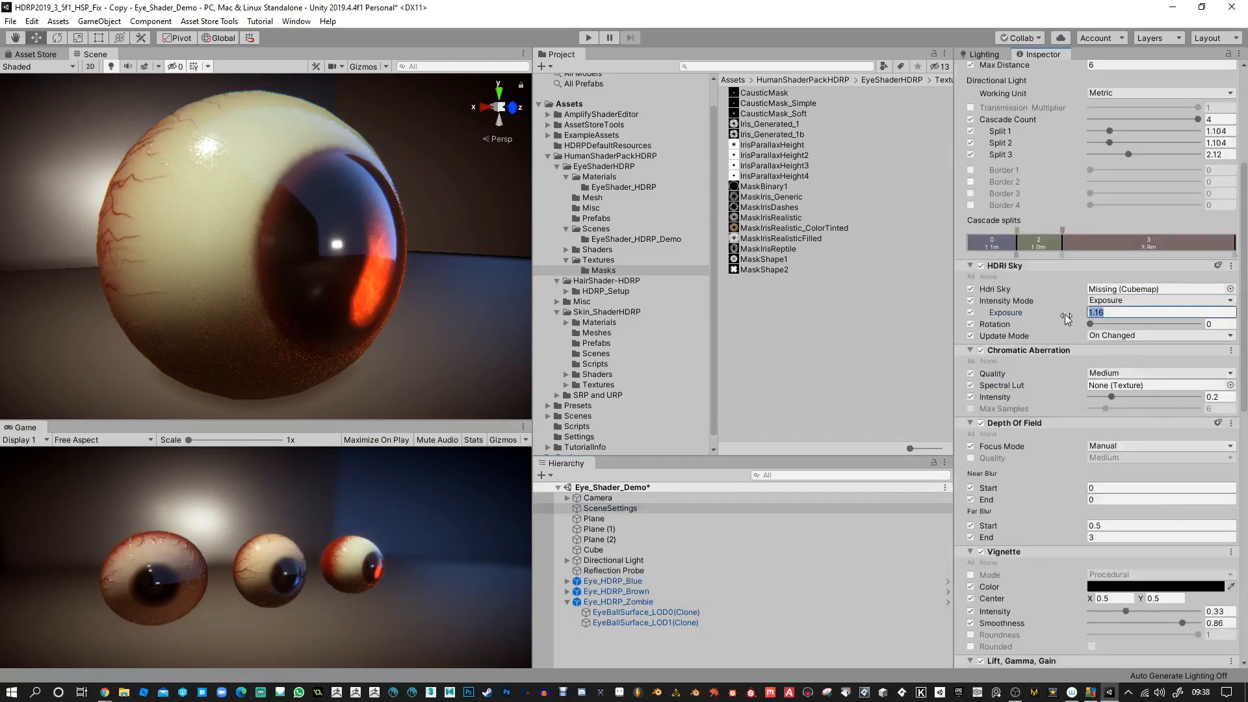
{"action": "type", "text": "1"}
{"action": "left_click_drag", "start_coordinate": [1056, 311], "coordinate": [1044, 313]}
Step: Compare the eyes with the SceneSettings Volume component and the whole SceneSettings object switched off and on, leaving both enabled
{"action": "scroll", "coordinate": [1132, 531], "scroll_direction": "down", "scroll_amount": 10}
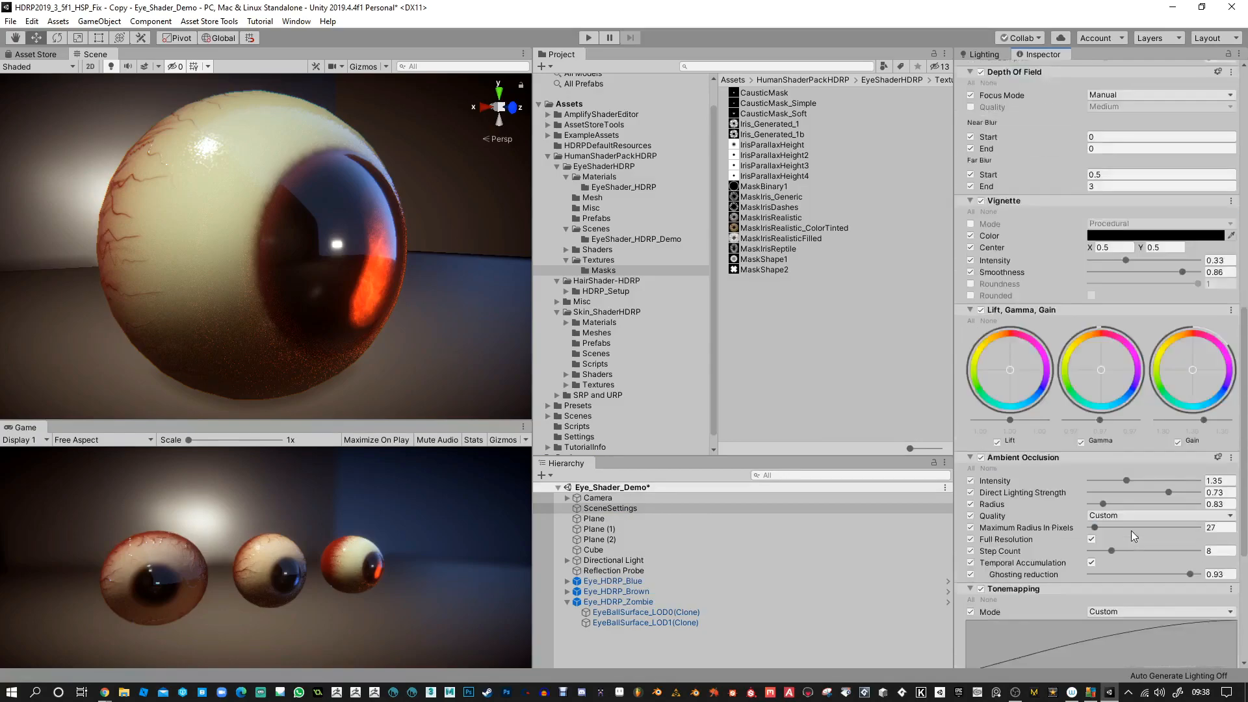
{"action": "scroll", "coordinate": [1131, 530], "scroll_direction": "down", "scroll_amount": 7}
{"action": "scroll", "coordinate": [1130, 530], "scroll_direction": "up", "scroll_amount": 20}
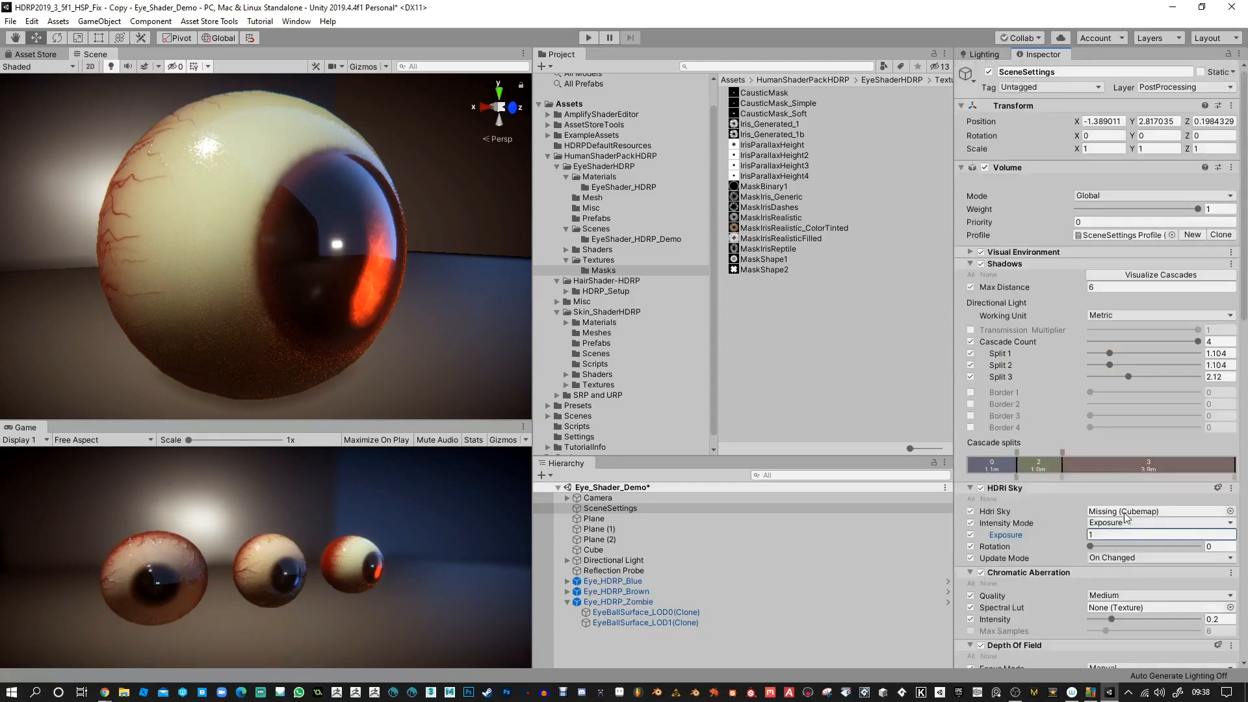
{"action": "left_click", "coordinate": [985, 168]}
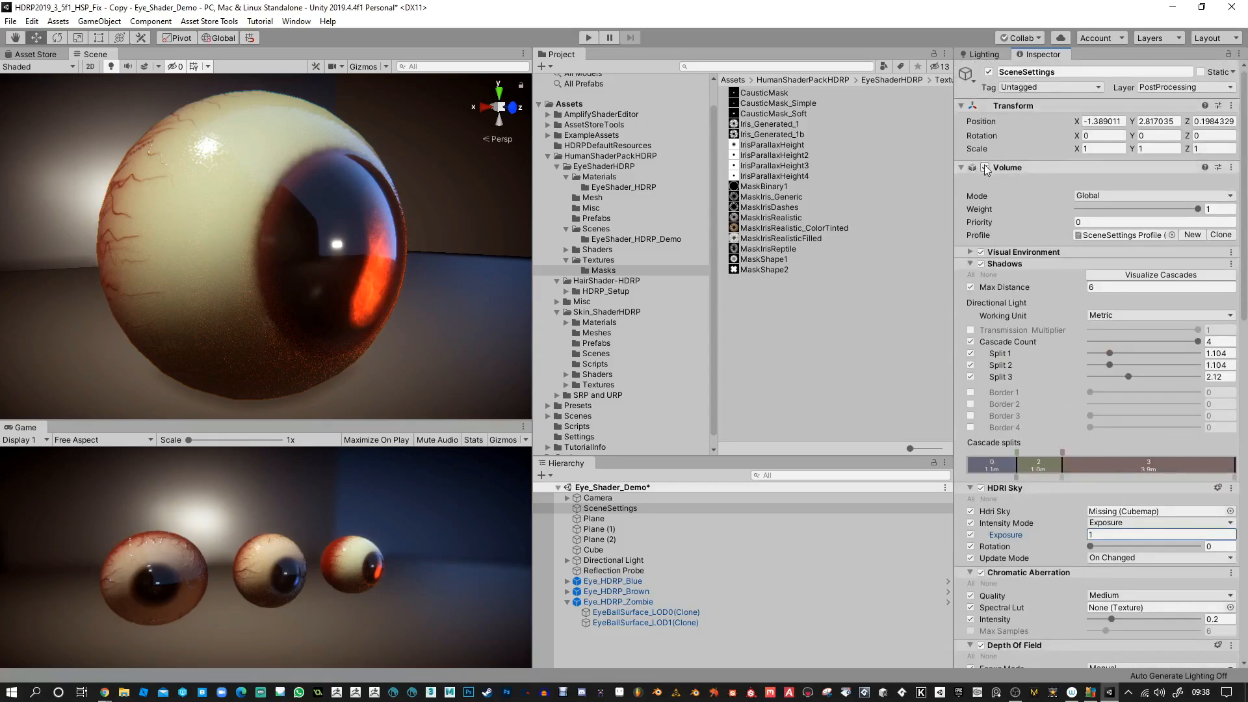
{"action": "left_click", "coordinate": [985, 168]}
{"action": "left_click", "coordinate": [988, 73]}
{"action": "left_click", "coordinate": [989, 73]}
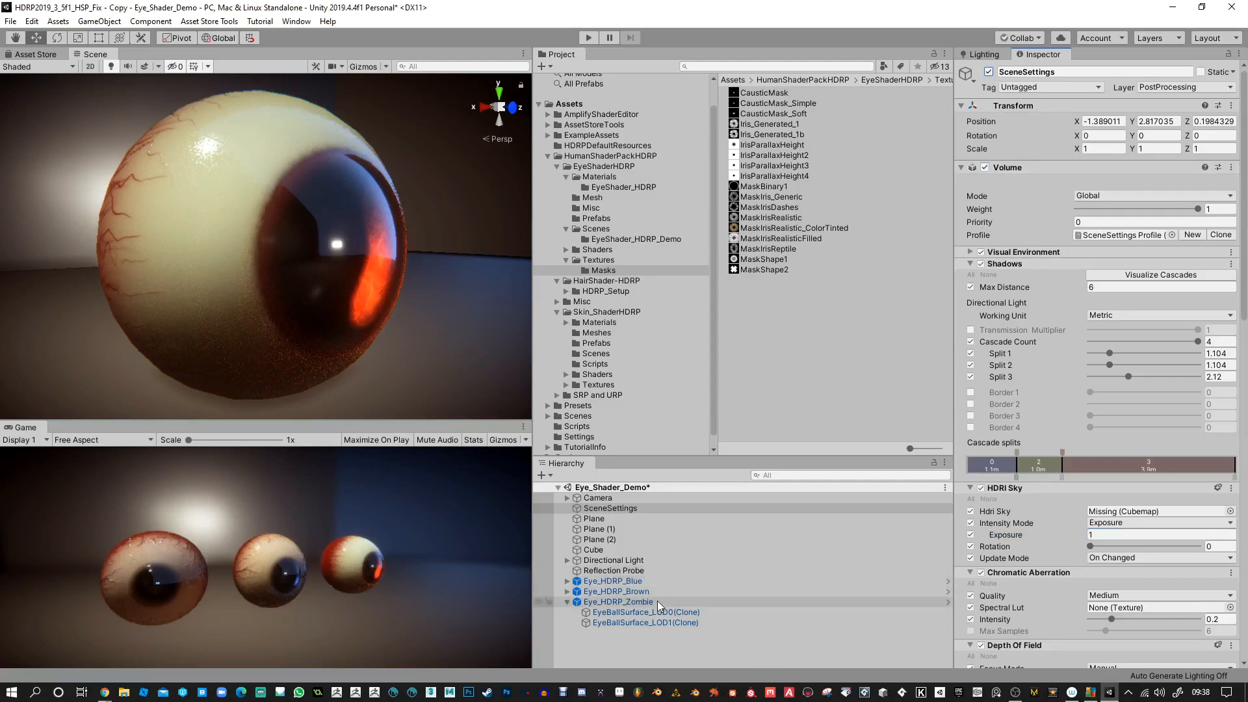
Step: Set the Directional Light's intensity to 3.14 Lux
{"action": "left_click", "coordinate": [630, 563]}
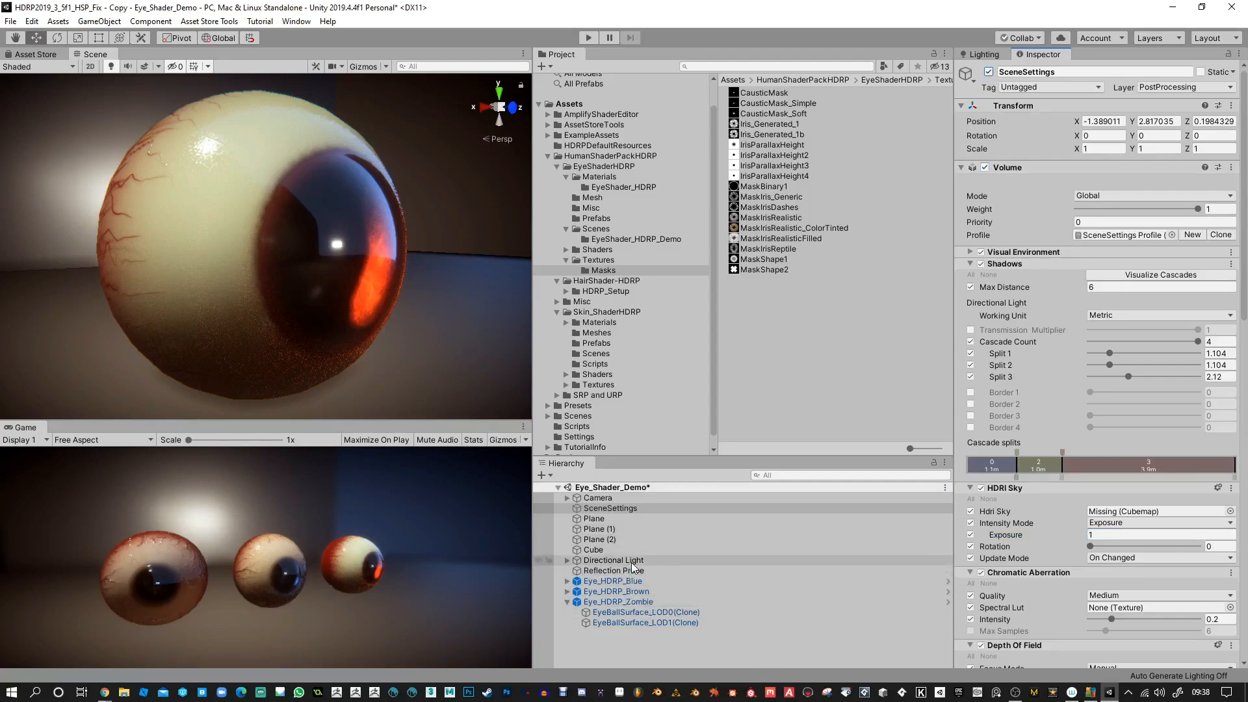
{"action": "left_click", "coordinate": [1096, 407]}
{"action": "type", "text": "3.14"}
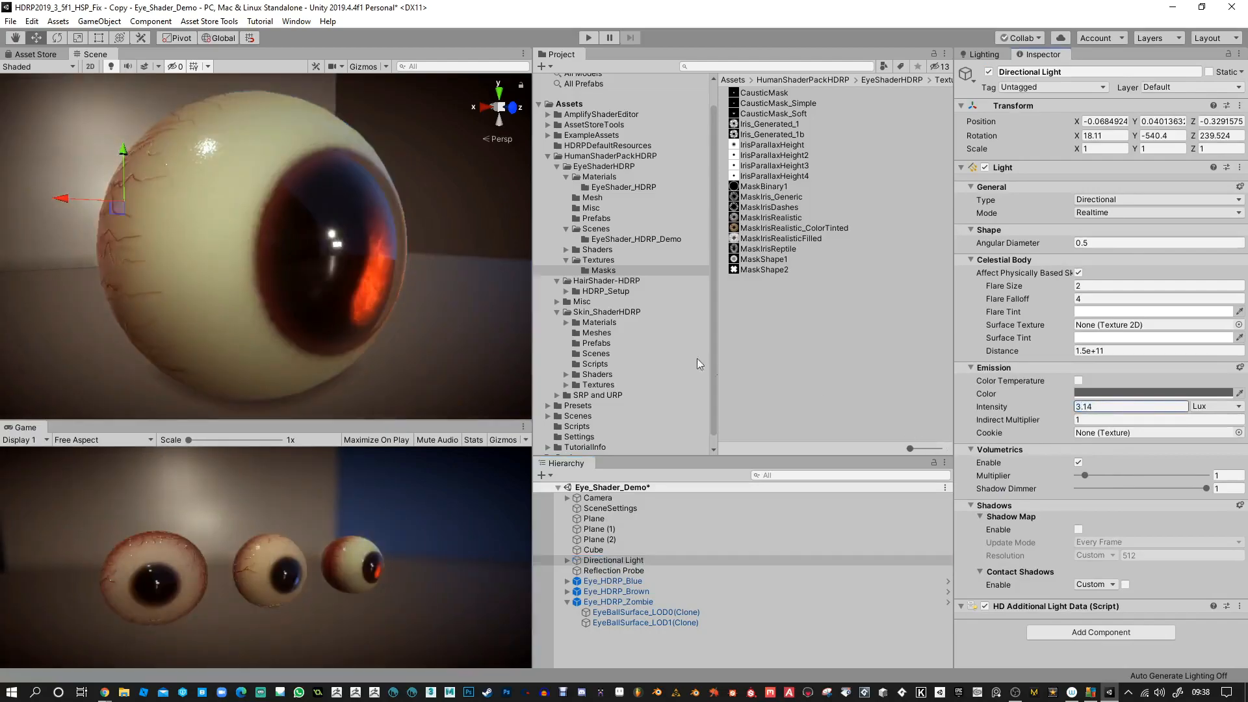
Step: Set the PupilSize of the zombie eye's LOD0 surface material to 81 and view the iris from the front
{"action": "left_click", "coordinate": [642, 612]}
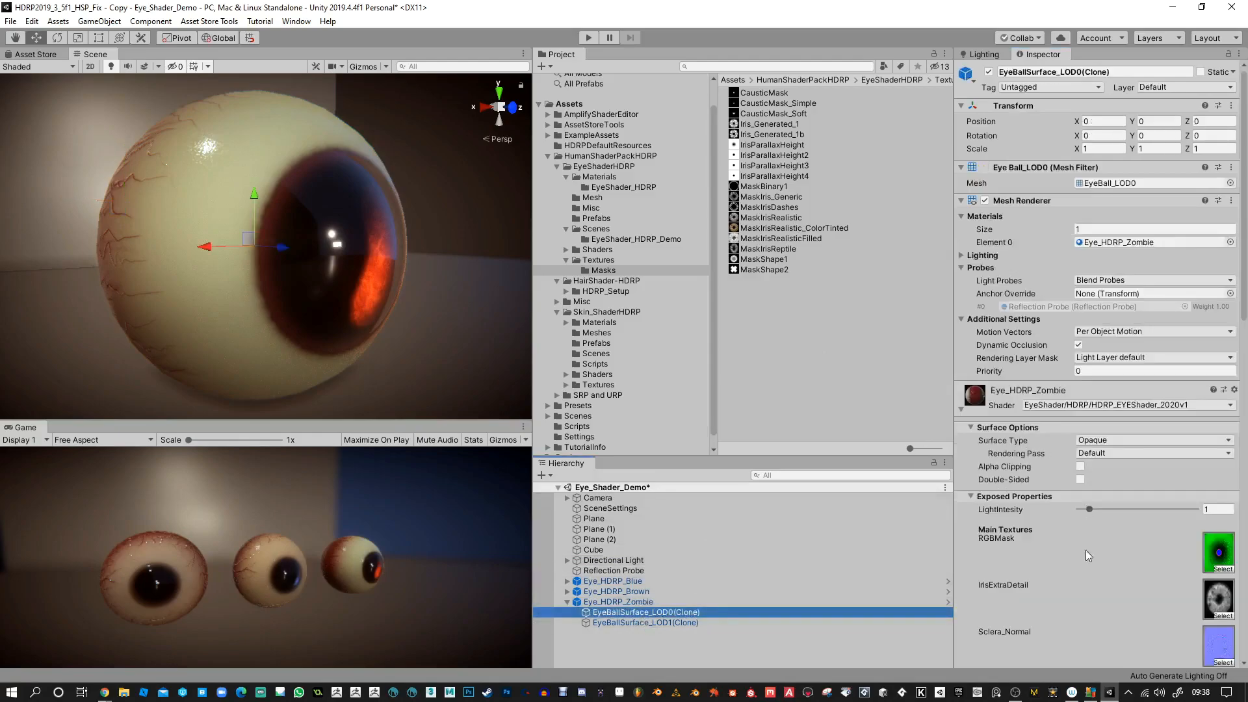
{"action": "scroll", "coordinate": [1092, 545], "scroll_direction": "down", "scroll_amount": 15}
{"action": "scroll", "coordinate": [1098, 467], "scroll_direction": "down", "scroll_amount": 4}
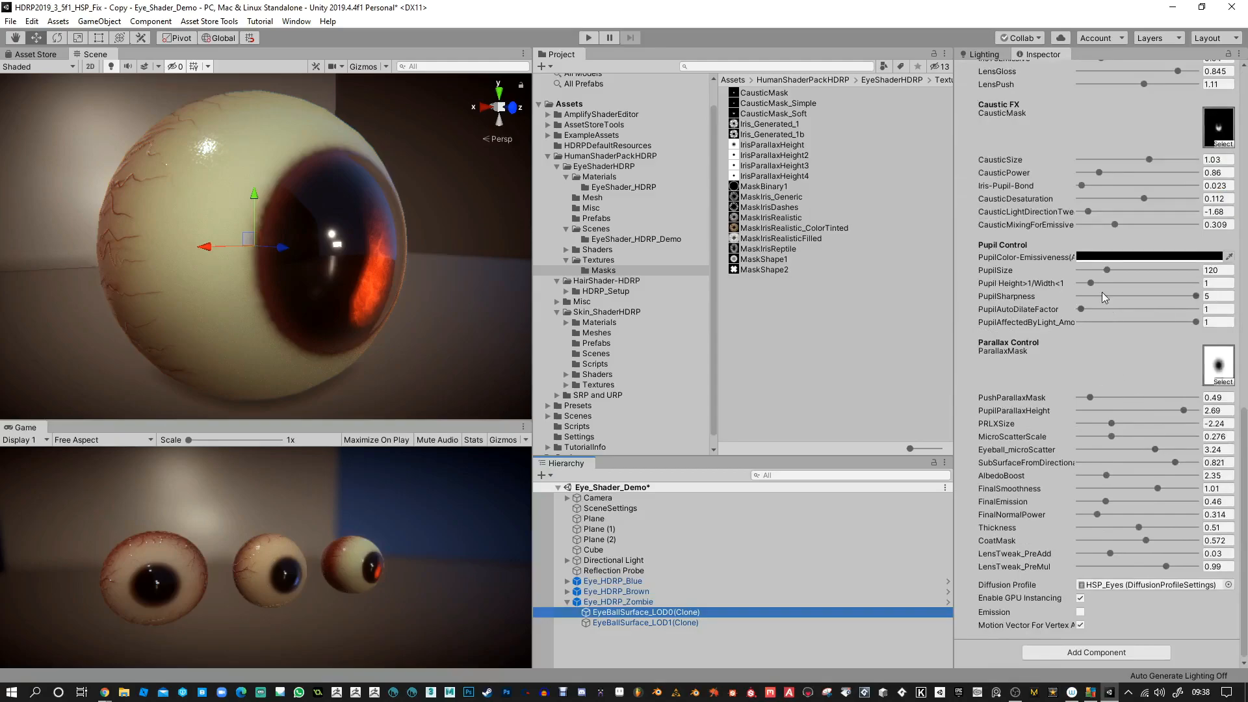
{"action": "mouse_move", "coordinate": [1101, 273]}
{"action": "left_mouse_down"}
{"action": "mouse_move", "coordinate": [1123, 272]}
{"action": "mouse_move", "coordinate": [1086, 272]}
{"action": "mouse_move", "coordinate": [1097, 276]}
{"action": "left_mouse_up"}
{"action": "left_click_drag", "start_coordinate": [331, 287], "coordinate": [411, 256], "text": "alt"}
Step: Test the pupil's light response with the Directional Light raised to 22.1 Lux and return its intensity to 3.14 Lux
{"action": "left_click", "coordinate": [613, 560]}
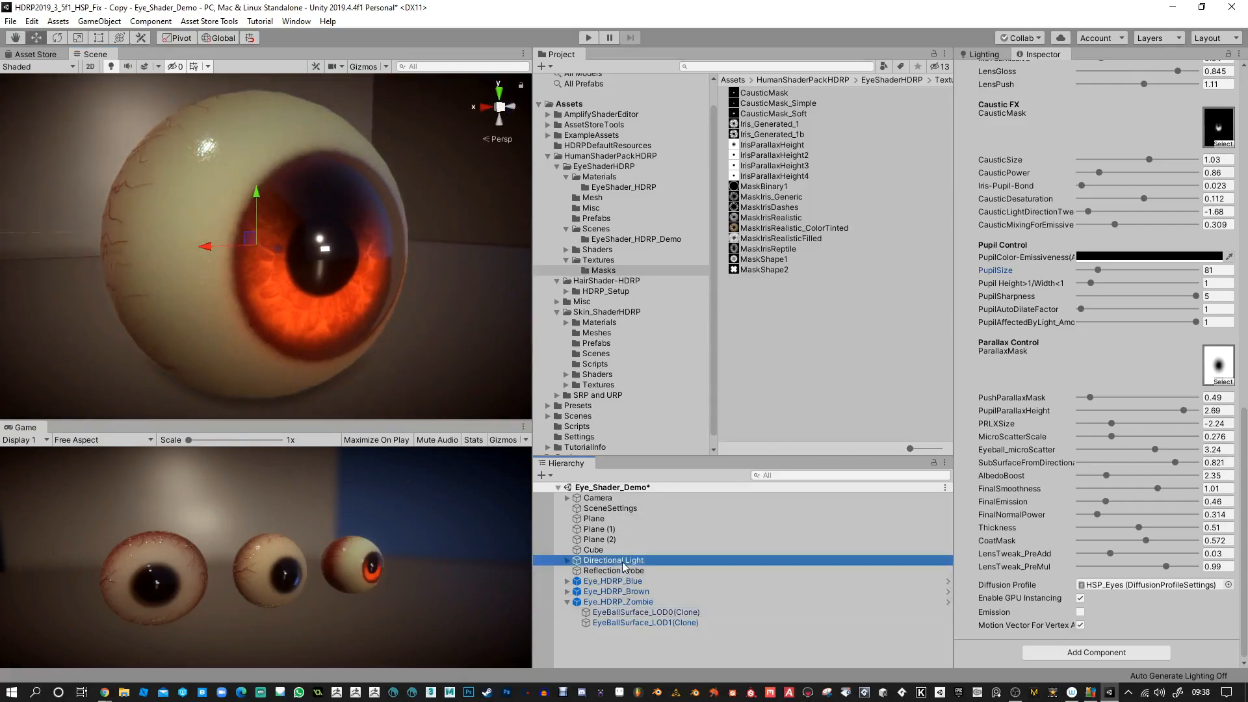
{"action": "left_click_drag", "start_coordinate": [1066, 408], "coordinate": [1104, 414]}
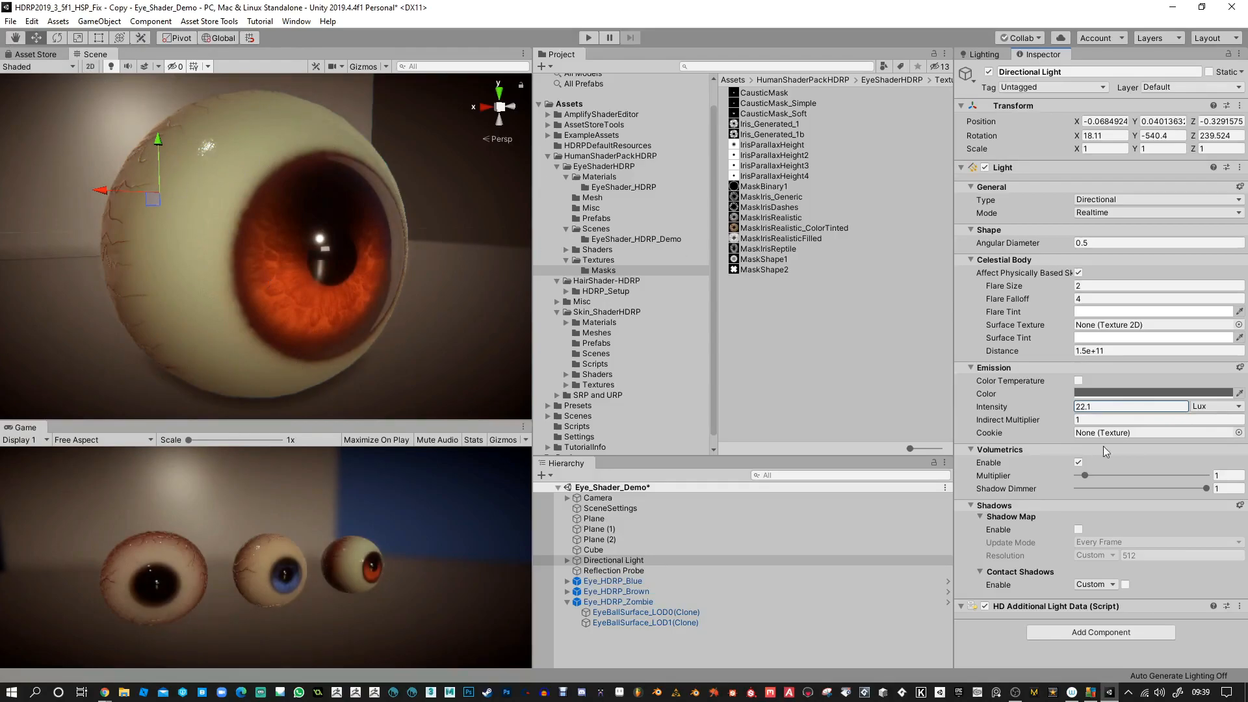
{"action": "key", "text": "BackSpace"}
{"action": "key", "text": "BackSpace"}
{"action": "key", "text": "BackSpace"}
{"action": "key", "text": "BackSpace"}
{"action": "type", "text": "3.21"}
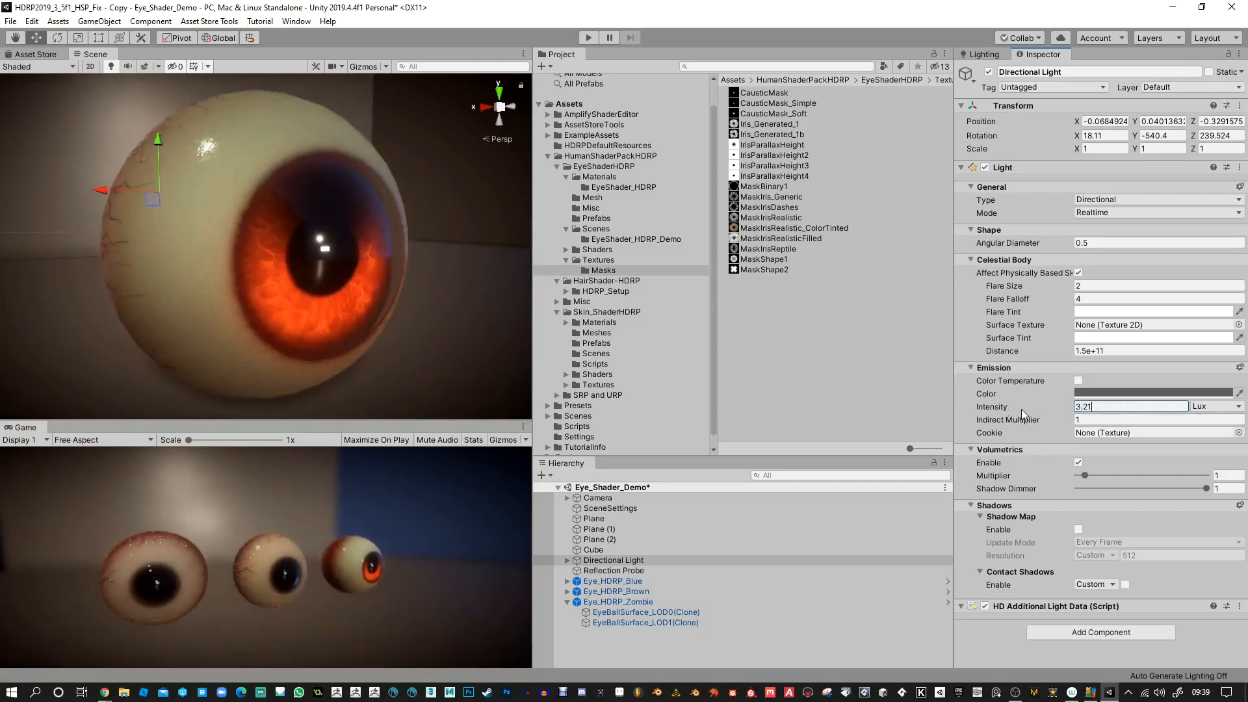
{"action": "key", "text": "BackSpace"}
{"action": "key", "text": "BackSpace"}
{"action": "type", "text": "14"}
Step: Examine the Camera's physical settings and its sensor type options, leaving Sensor Type on Custom
{"action": "left_click", "coordinate": [626, 497]}
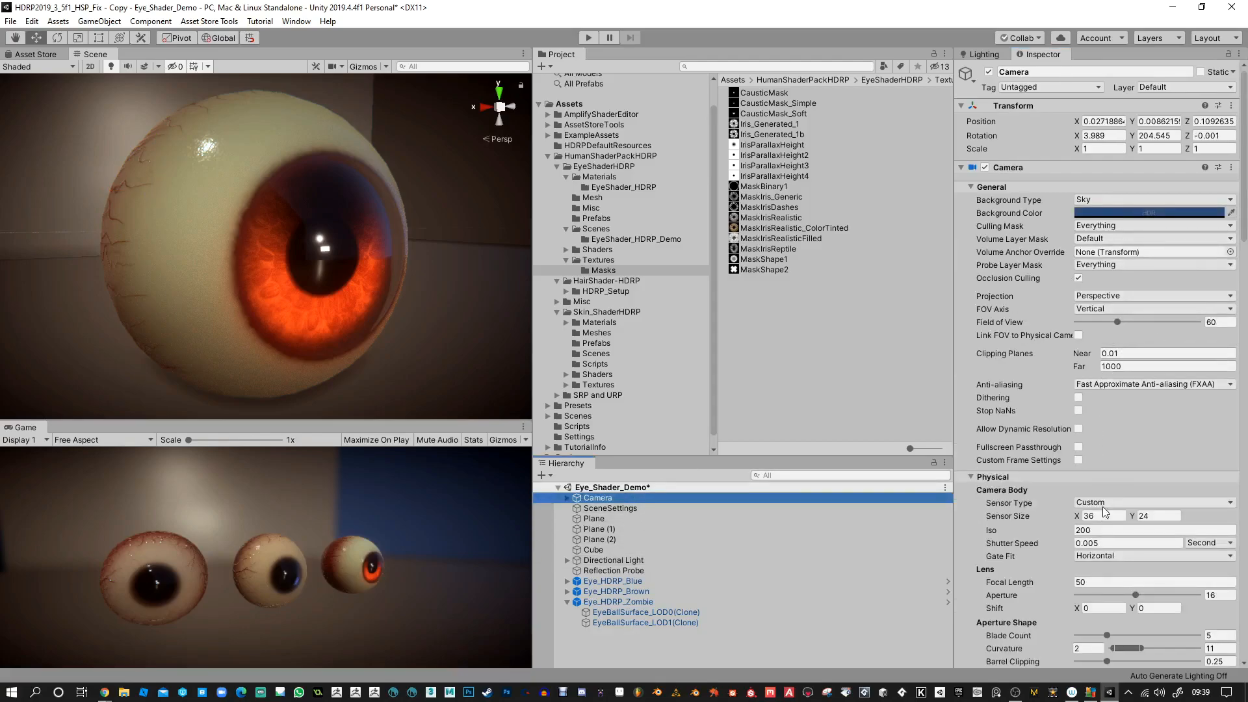
{"action": "scroll", "coordinate": [1104, 520], "scroll_direction": "down", "scroll_amount": 3}
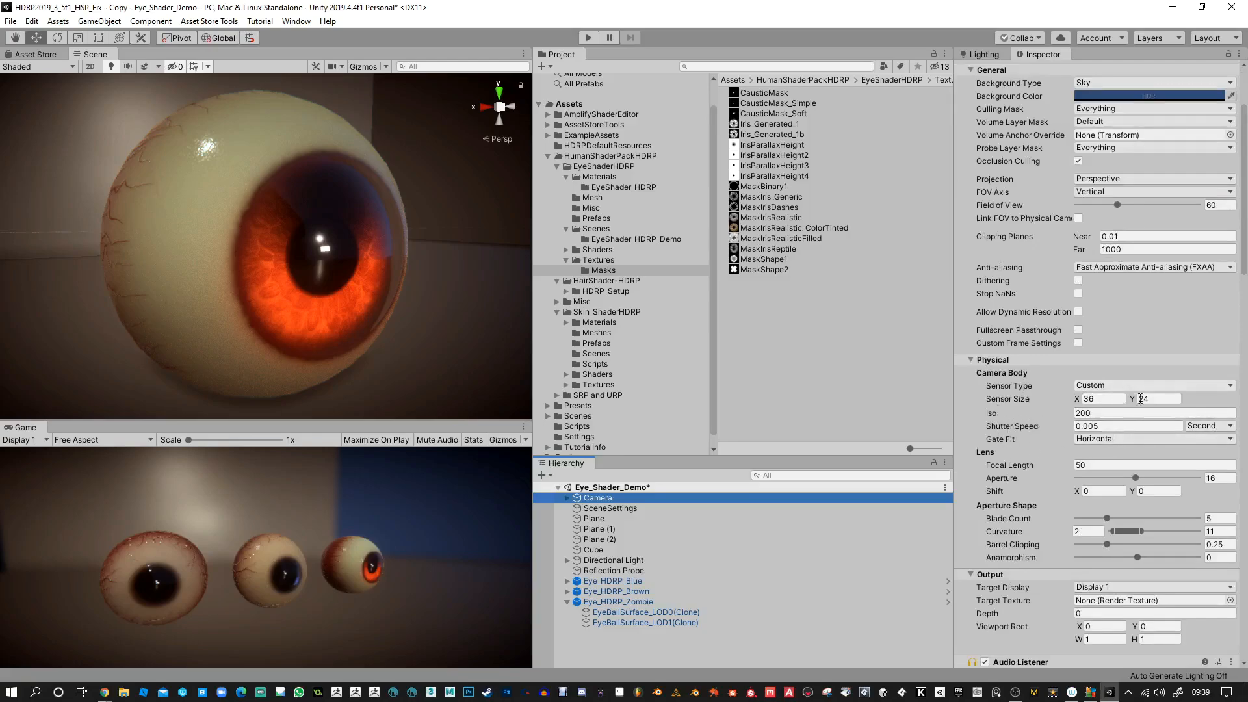
{"action": "left_click", "coordinate": [1184, 392]}
{"action": "left_click", "coordinate": [1184, 383]}
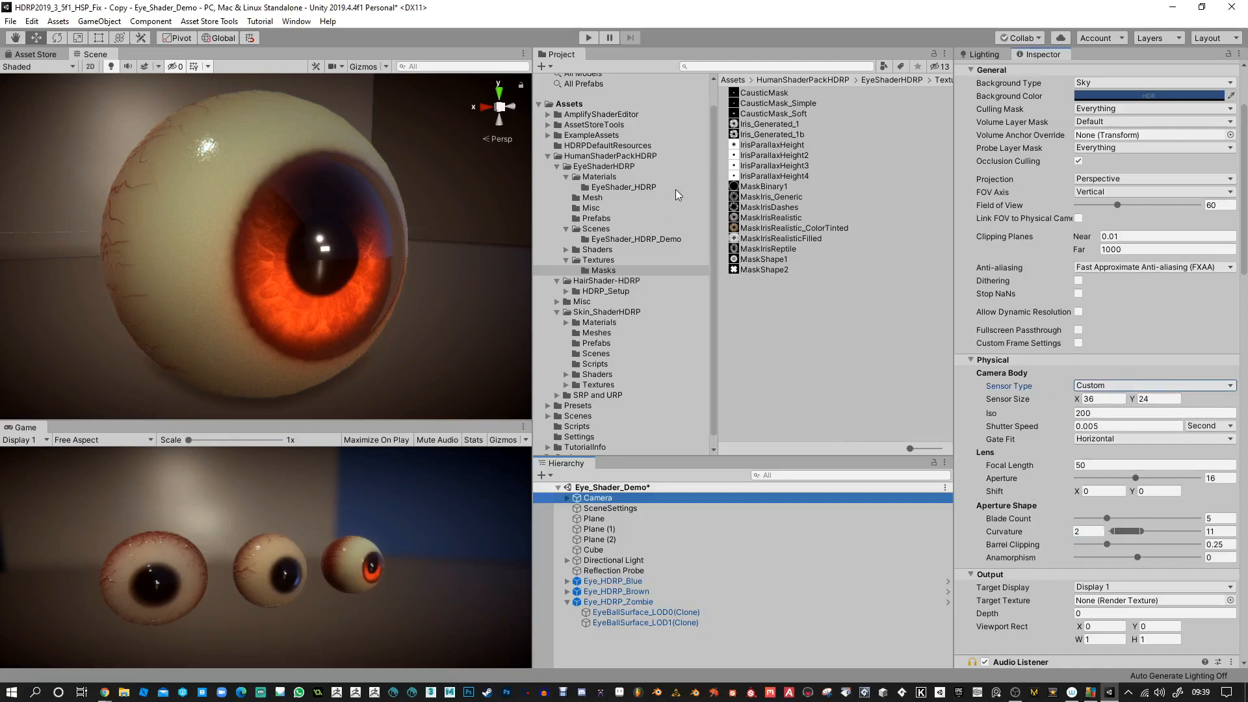
Step: Stretch the zombie eye's pupil into a vertical slit with Pupil Height/Width at 5.51, PupilSharpness at 5 and PupilSize at 59
{"action": "left_click", "coordinate": [644, 612]}
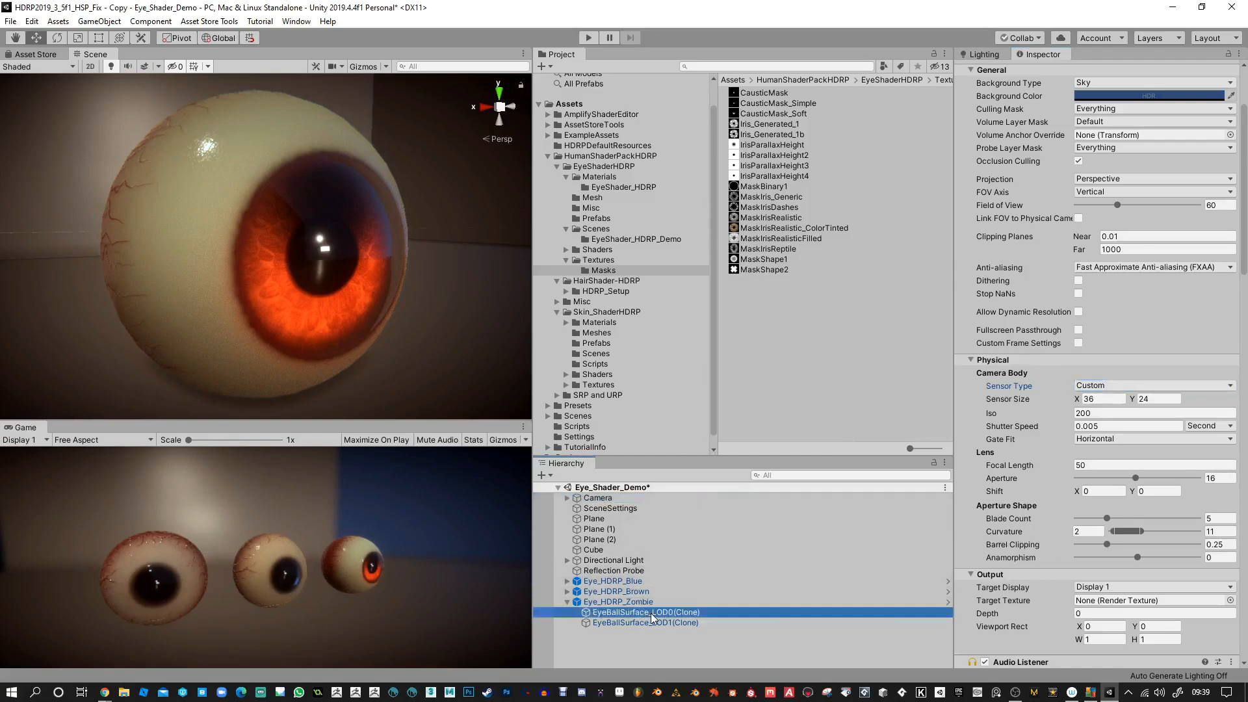
{"action": "scroll", "coordinate": [1058, 442], "scroll_direction": "down", "scroll_amount": 10}
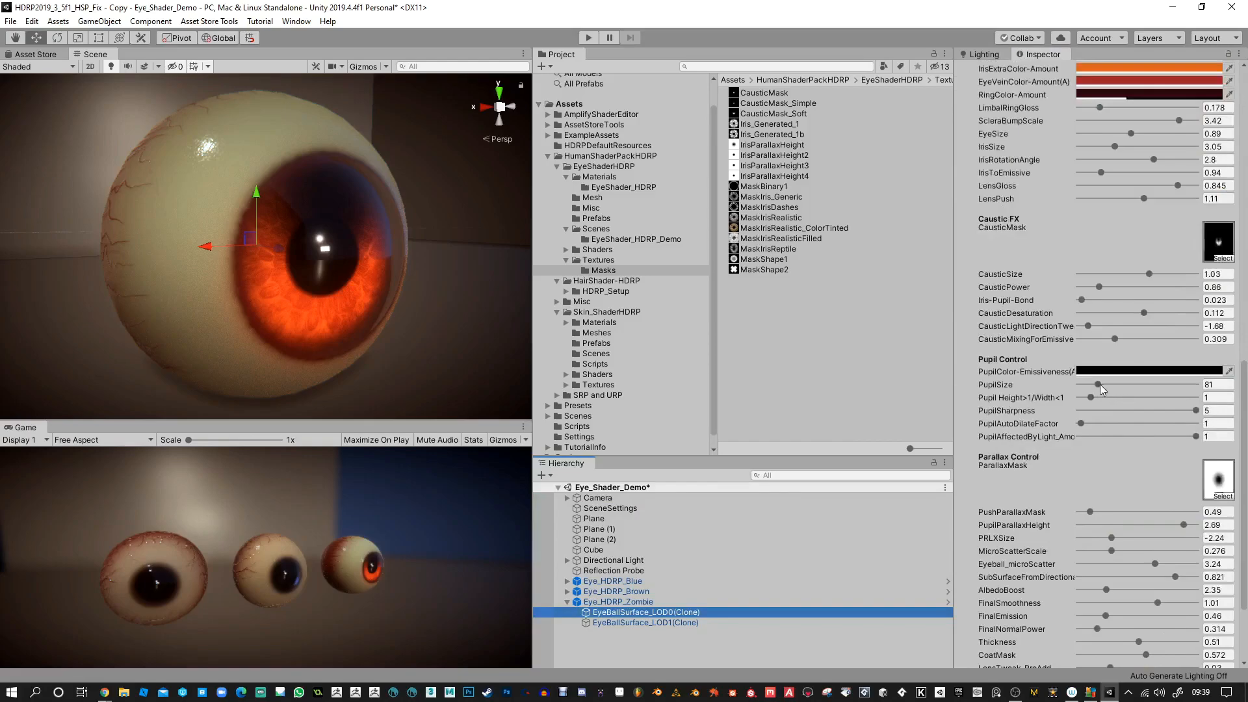
{"action": "mouse_move", "coordinate": [1092, 397]}
{"action": "left_mouse_down"}
{"action": "mouse_move", "coordinate": [1115, 400]}
{"action": "mouse_move", "coordinate": [1096, 397]}
{"action": "mouse_move", "coordinate": [1114, 388]}
{"action": "left_mouse_up"}
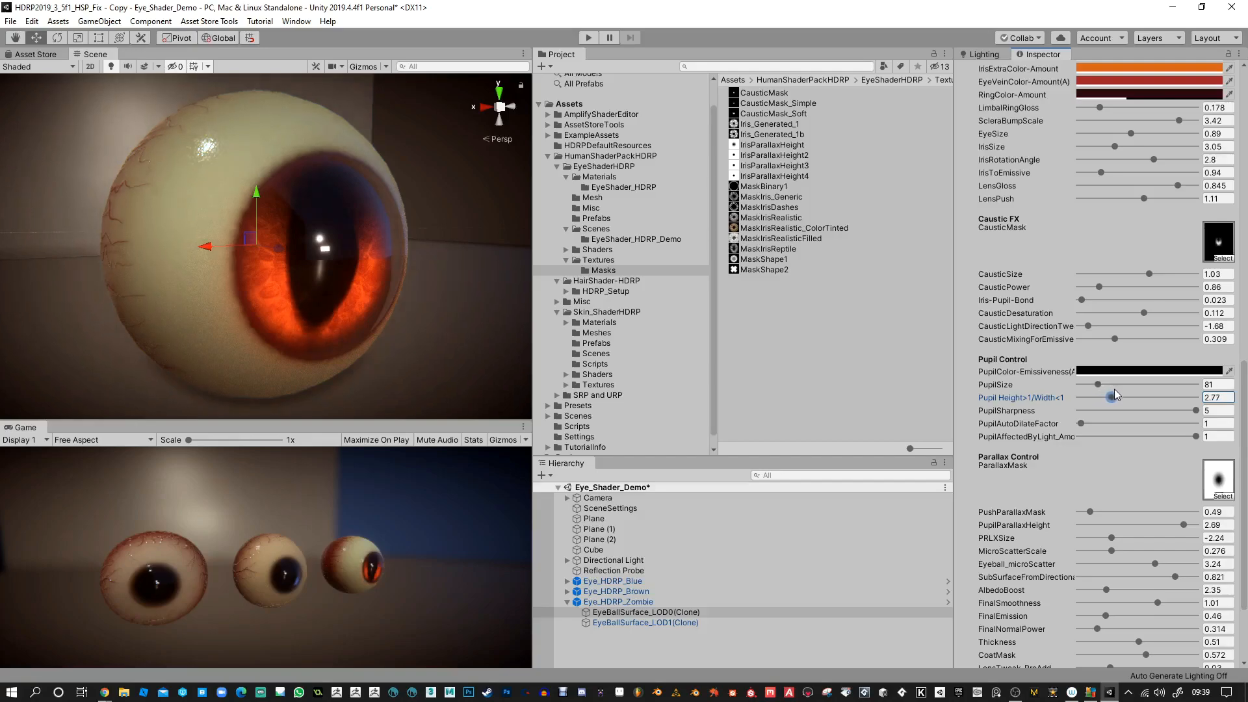
{"action": "mouse_move", "coordinate": [1195, 411]}
{"action": "left_mouse_down"}
{"action": "mouse_move", "coordinate": [1069, 410]}
{"action": "mouse_move", "coordinate": [1195, 410]}
{"action": "left_mouse_up"}
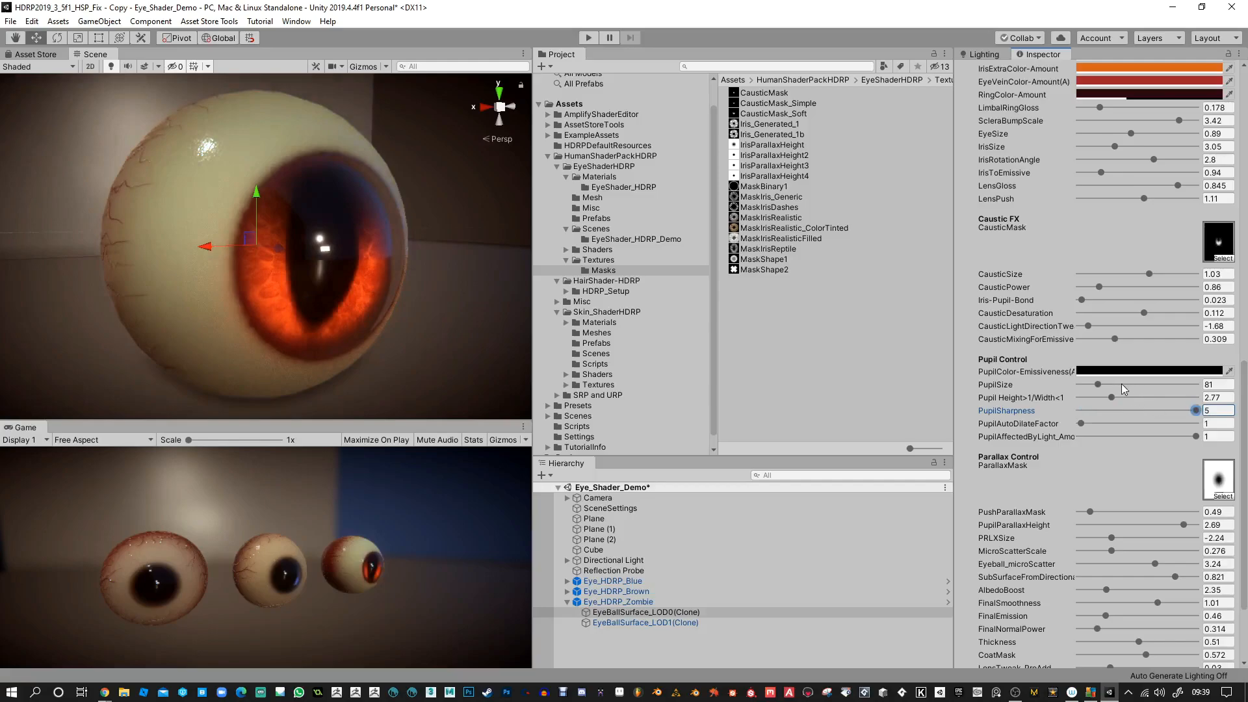
{"action": "mouse_move", "coordinate": [1097, 383]}
{"action": "left_mouse_down"}
{"action": "mouse_move", "coordinate": [1154, 399]}
{"action": "mouse_move", "coordinate": [1094, 385]}
{"action": "left_mouse_up"}
Step: Set the zombie eye's PupilParallaxHeight to 1.74 and PRLXSize to -2.18, checking the slit pupil's depth from different angles
{"action": "left_click_drag", "start_coordinate": [425, 267], "coordinate": [429, 319], "text": "alt"}
{"action": "left_click_drag", "start_coordinate": [1183, 524], "coordinate": [1091, 516]}
{"action": "left_click", "coordinate": [1090, 512]}
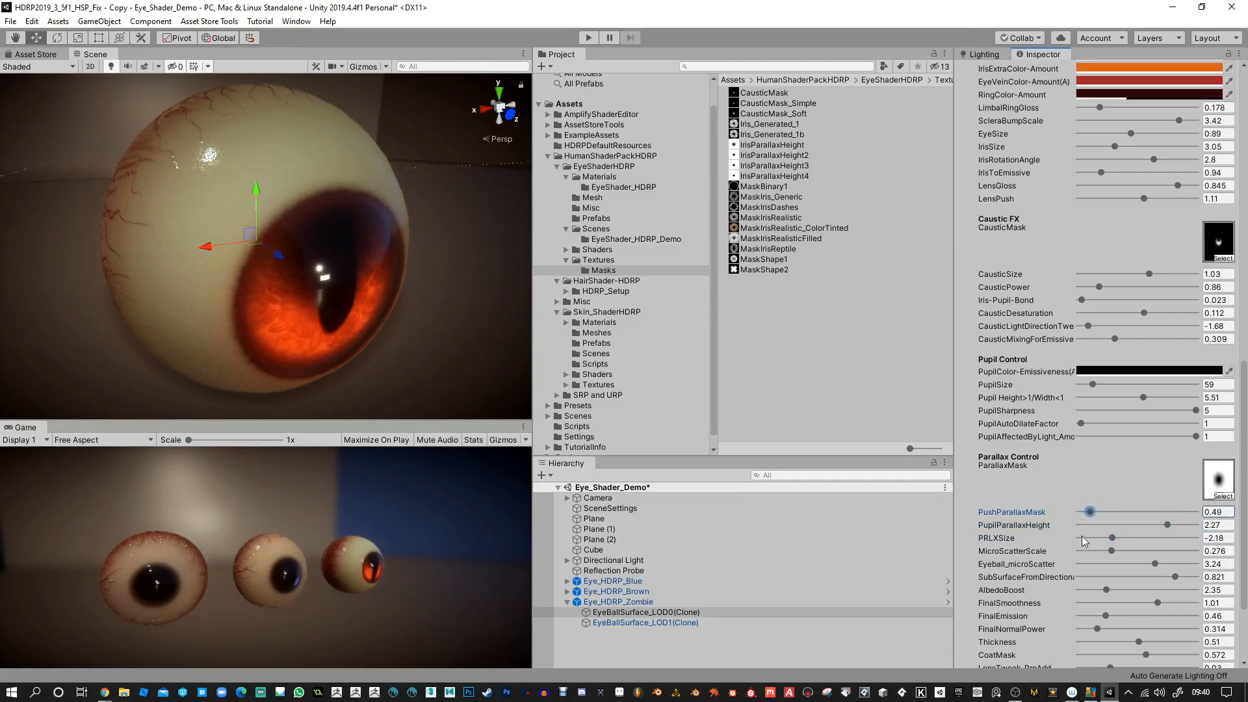
{"action": "left_click_drag", "start_coordinate": [422, 319], "coordinate": [393, 271], "text": "alt"}
{"action": "left_click_drag", "start_coordinate": [1159, 521], "coordinate": [1145, 516]}
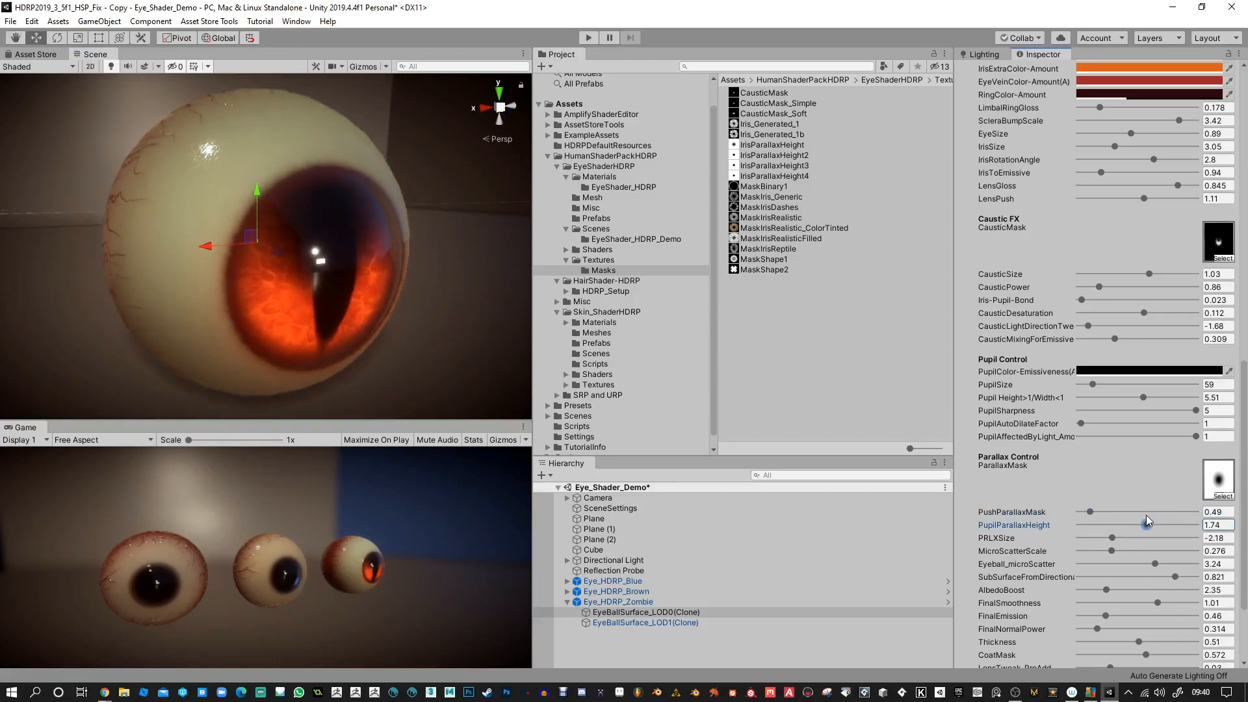
Step: Narrow the slit pupil by setting the zombie eye's PupilSize to 37, and check it from below and the front
{"action": "left_click_drag", "start_coordinate": [416, 270], "coordinate": [349, 203], "text": "alt"}
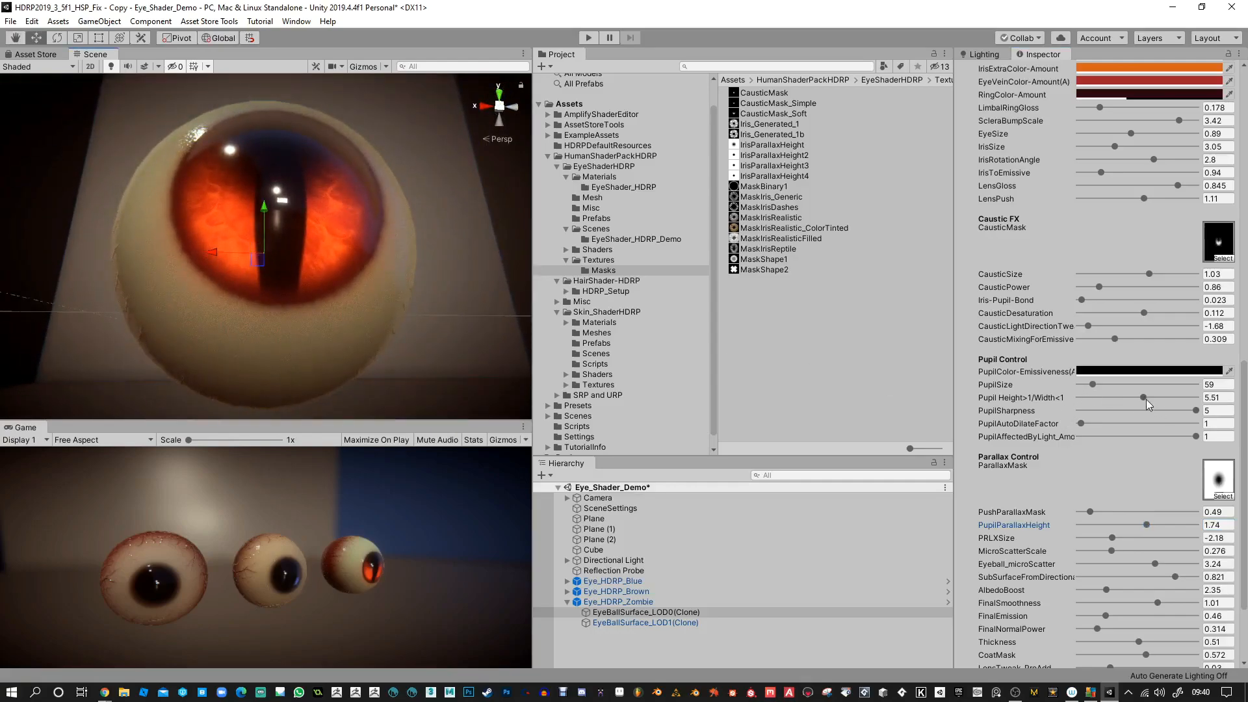
{"action": "left_click_drag", "start_coordinate": [1094, 385], "coordinate": [1089, 385]}
{"action": "left_click_drag", "start_coordinate": [271, 273], "coordinate": [308, 341], "text": "alt"}
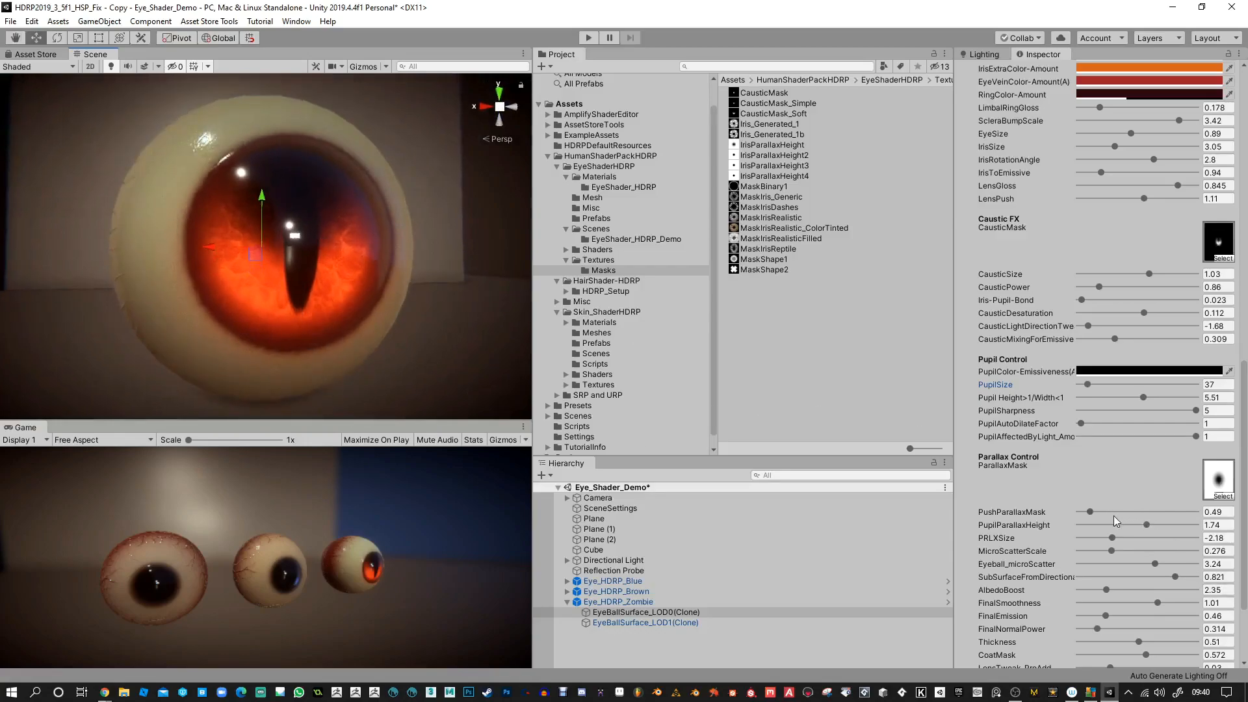
Step: Set the zombie eye's PushParallaxMask to 0.24, PupilParallaxHeight to 1.18 and PRLXSize to -2.24
{"action": "left_click_drag", "start_coordinate": [1146, 527], "coordinate": [1088, 513]}
{"action": "left_click_drag", "start_coordinate": [440, 280], "coordinate": [548, 339], "text": "alt"}
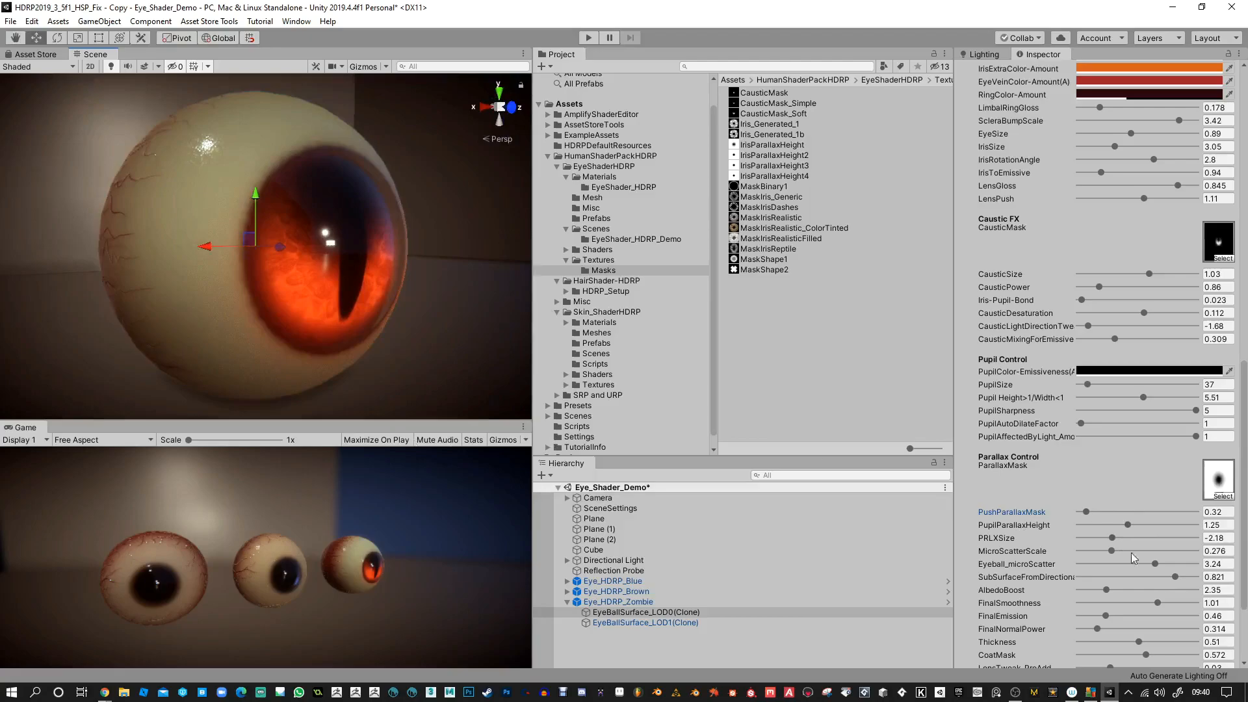
{"action": "left_click", "coordinate": [1084, 512]}
{"action": "left_click_drag", "start_coordinate": [1126, 525], "coordinate": [1103, 534]}
{"action": "mouse_move", "coordinate": [416, 305]}
{"action": "left_mouse_down", "text": "alt"}
{"action": "mouse_move", "coordinate": [416, 322]}
{"action": "mouse_move", "coordinate": [422, 313]}
{"action": "left_mouse_up", "text": "alt"}
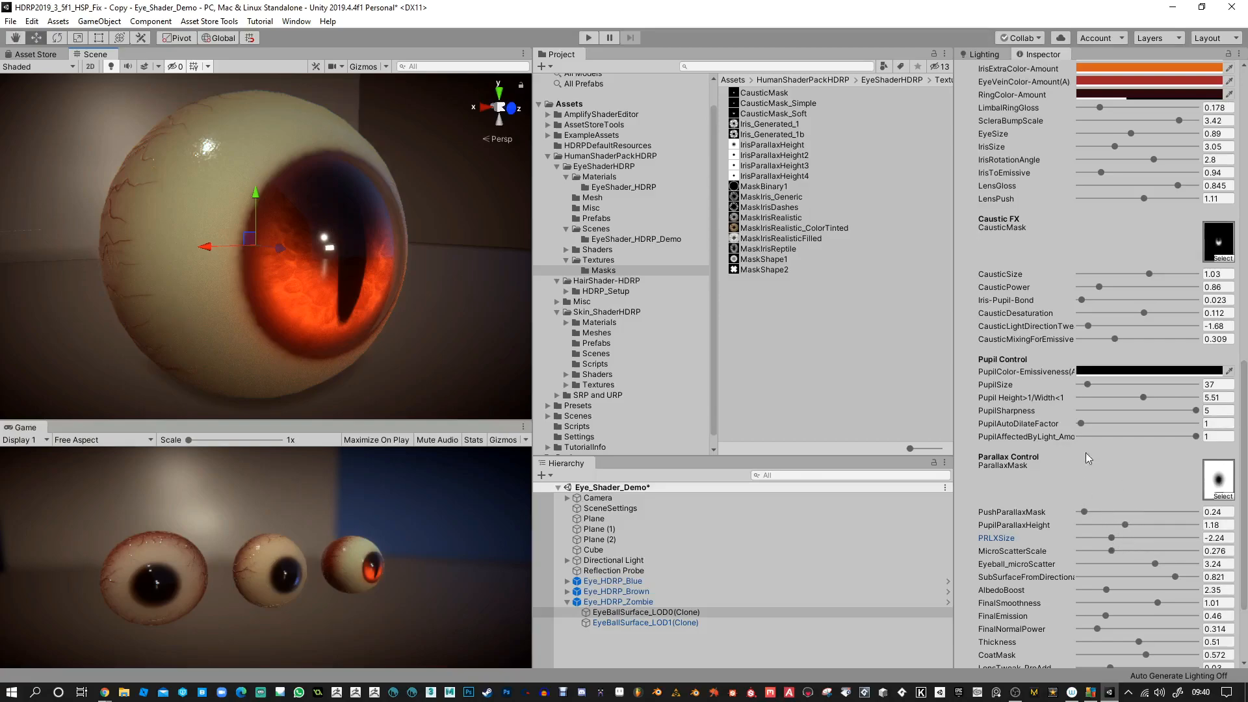
Step: Make the zombie eye's pupil round again with Pupil Height/Width at 1 and PupilSize at 76
{"action": "mouse_move", "coordinate": [1089, 385]}
{"action": "left_mouse_down"}
{"action": "mouse_move", "coordinate": [1136, 397]}
{"action": "mouse_move", "coordinate": [1090, 405]}
{"action": "mouse_move", "coordinate": [1149, 407]}
{"action": "mouse_move", "coordinate": [1092, 407]}
{"action": "left_mouse_up"}
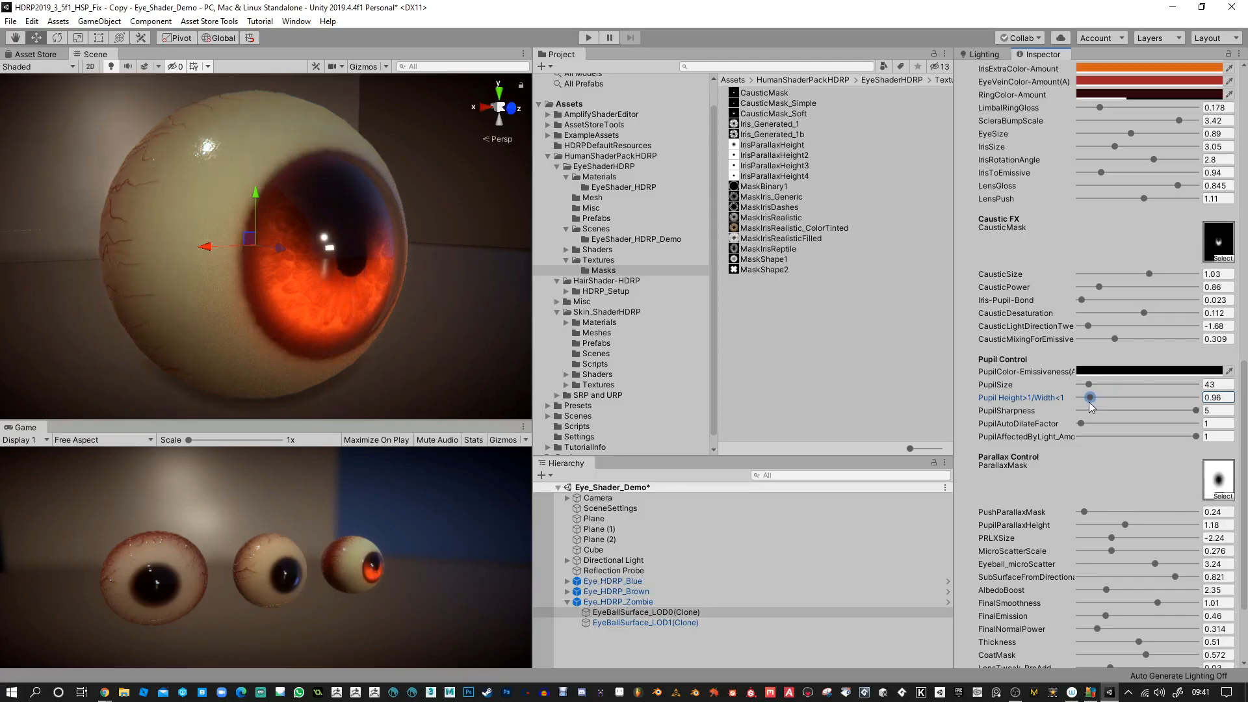
{"action": "double_click", "coordinate": [1216, 398]}
{"action": "type", "text": "1"}
{"action": "left_click_drag", "start_coordinate": [1089, 384], "coordinate": [1096, 384]}
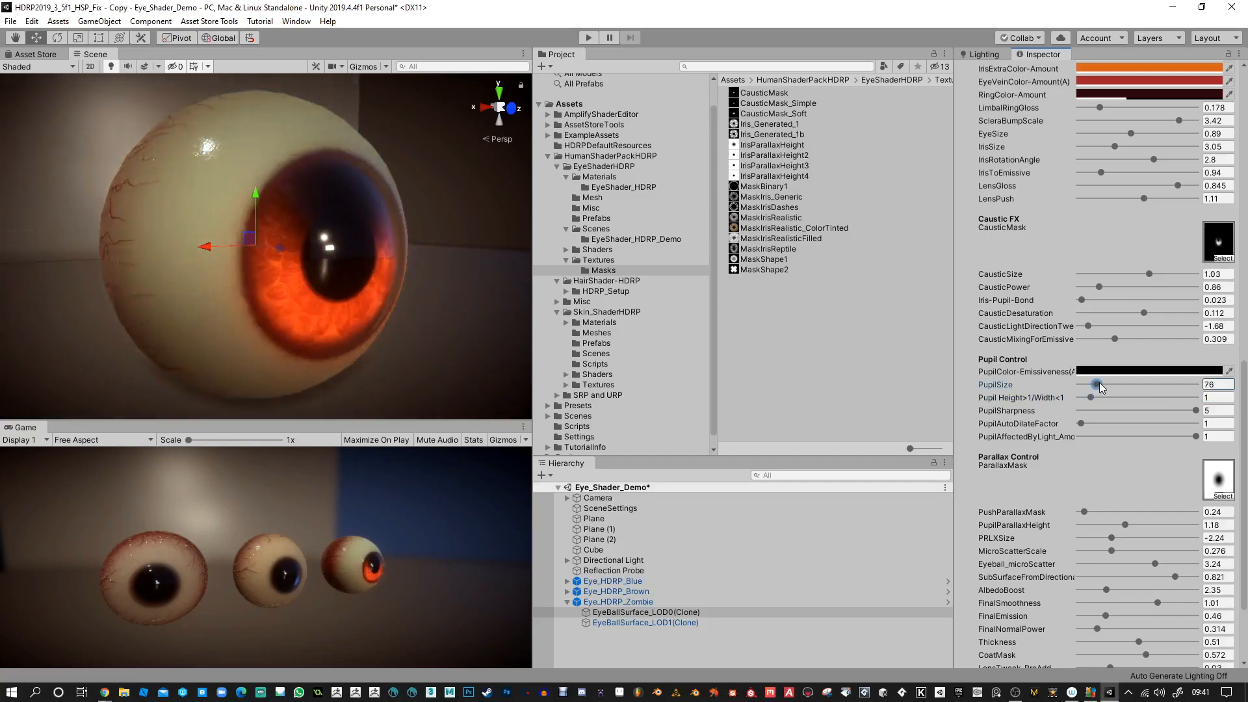
Step: Set the zombie eye's PupilParallaxHeight to 2.25 and PupilSize to 87, checking the depth from the side and front
{"action": "left_click_drag", "start_coordinate": [297, 290], "coordinate": [431, 287], "text": "alt"}
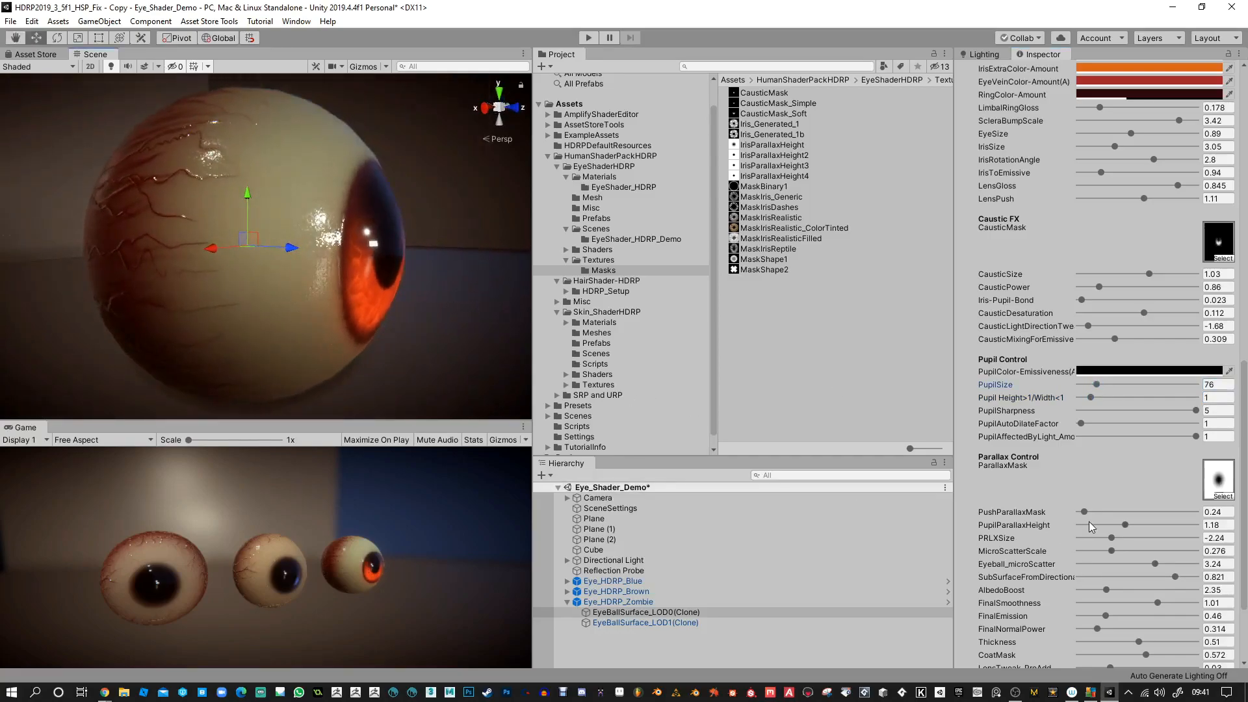
{"action": "left_click_drag", "start_coordinate": [1125, 524], "coordinate": [1168, 531]}
{"action": "left_click_drag", "start_coordinate": [385, 266], "coordinate": [225, 276], "text": "alt"}
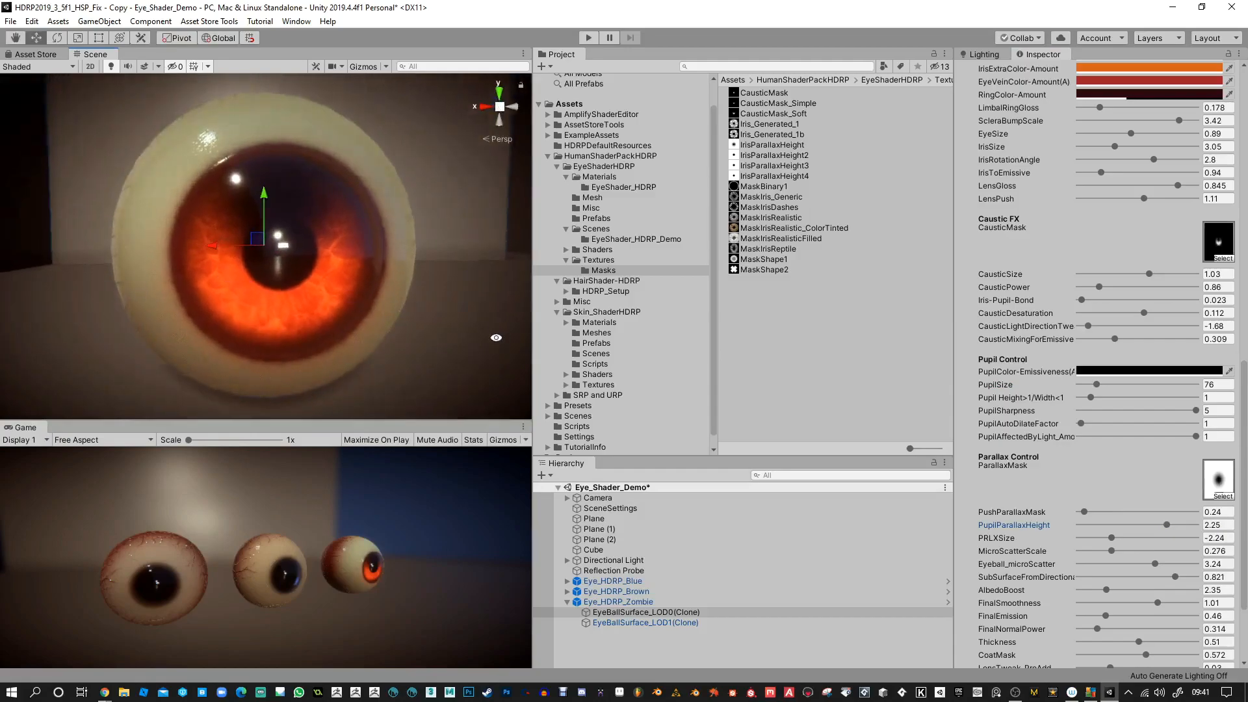
{"action": "left_click_drag", "start_coordinate": [1098, 385], "coordinate": [1101, 382]}
{"action": "left_click_drag", "start_coordinate": [227, 293], "coordinate": [325, 331], "text": "alt"}
Step: Change the zombie eye's IrisExtraColor-Amount to the yellow-green A1D91A
{"action": "scroll", "coordinate": [1149, 260], "scroll_direction": "up", "scroll_amount": 6}
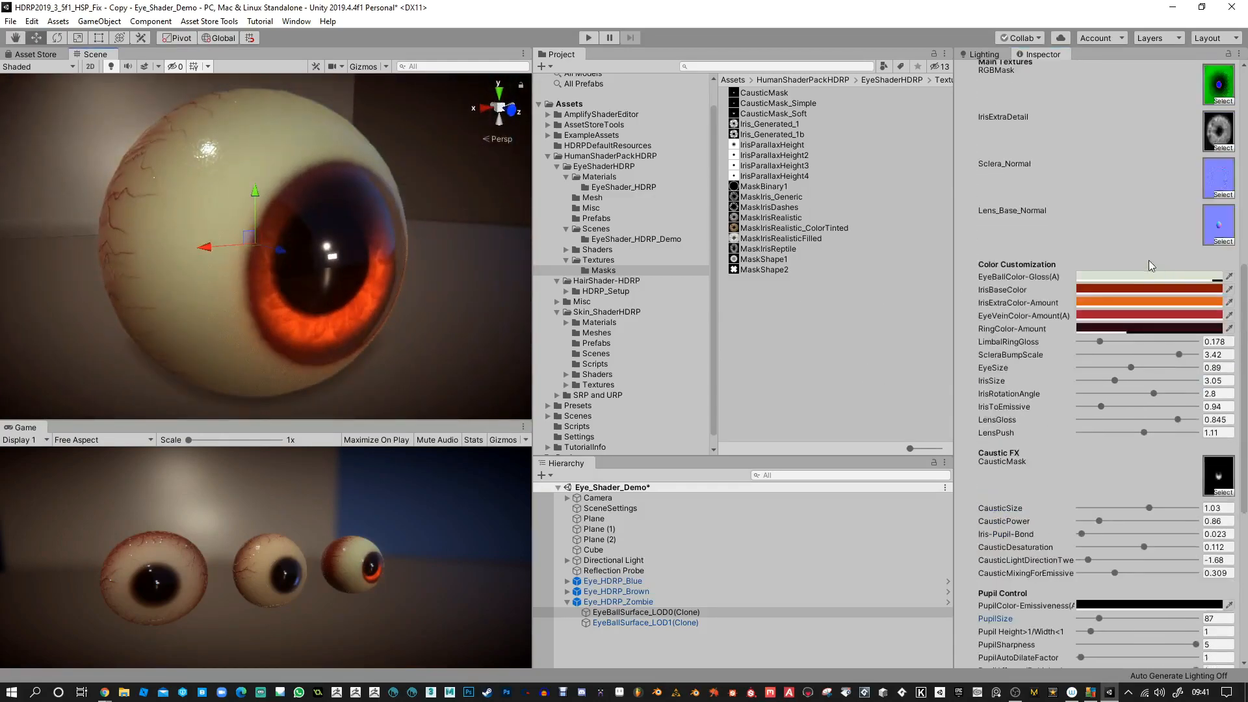
{"action": "left_click", "coordinate": [1126, 302]}
{"action": "left_click_drag", "start_coordinate": [869, 166], "coordinate": [826, 133]}
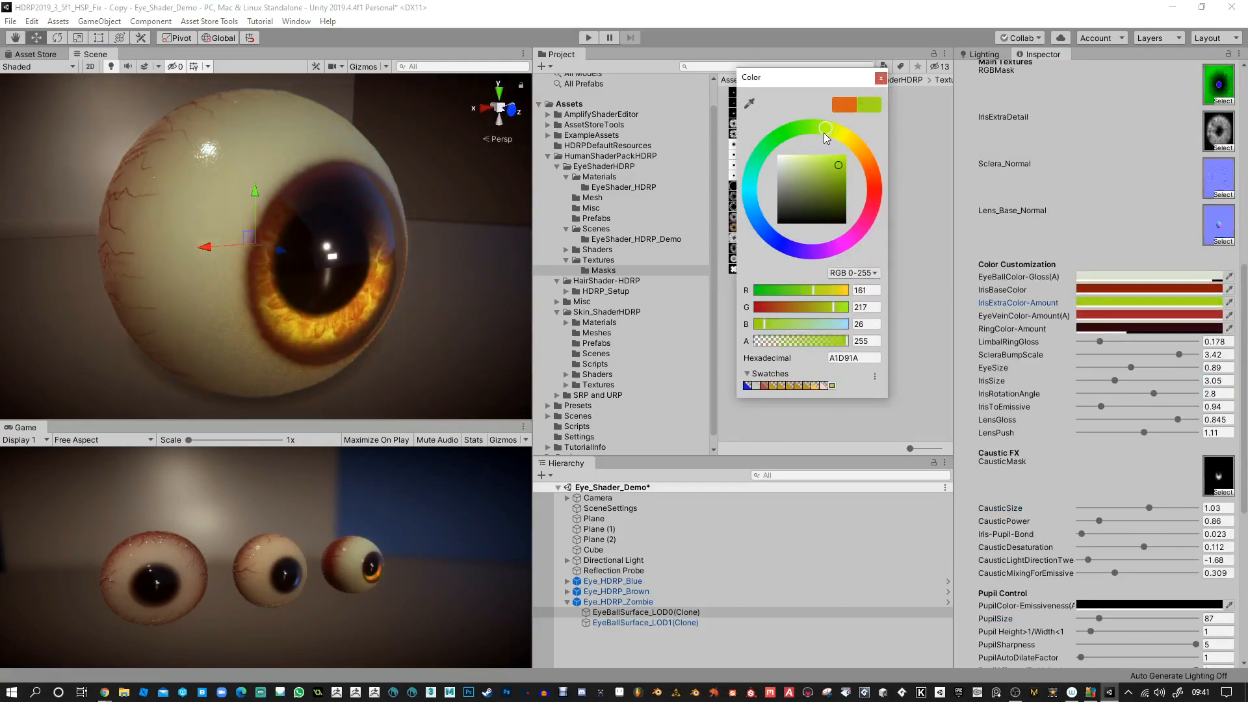
{"action": "left_click", "coordinate": [880, 78]}
Step: Examine the recoloured zombie eye's iris, pupil depth and reflections from several angles and distances
{"action": "left_click_drag", "start_coordinate": [356, 295], "coordinate": [338, 316], "text": "alt"}
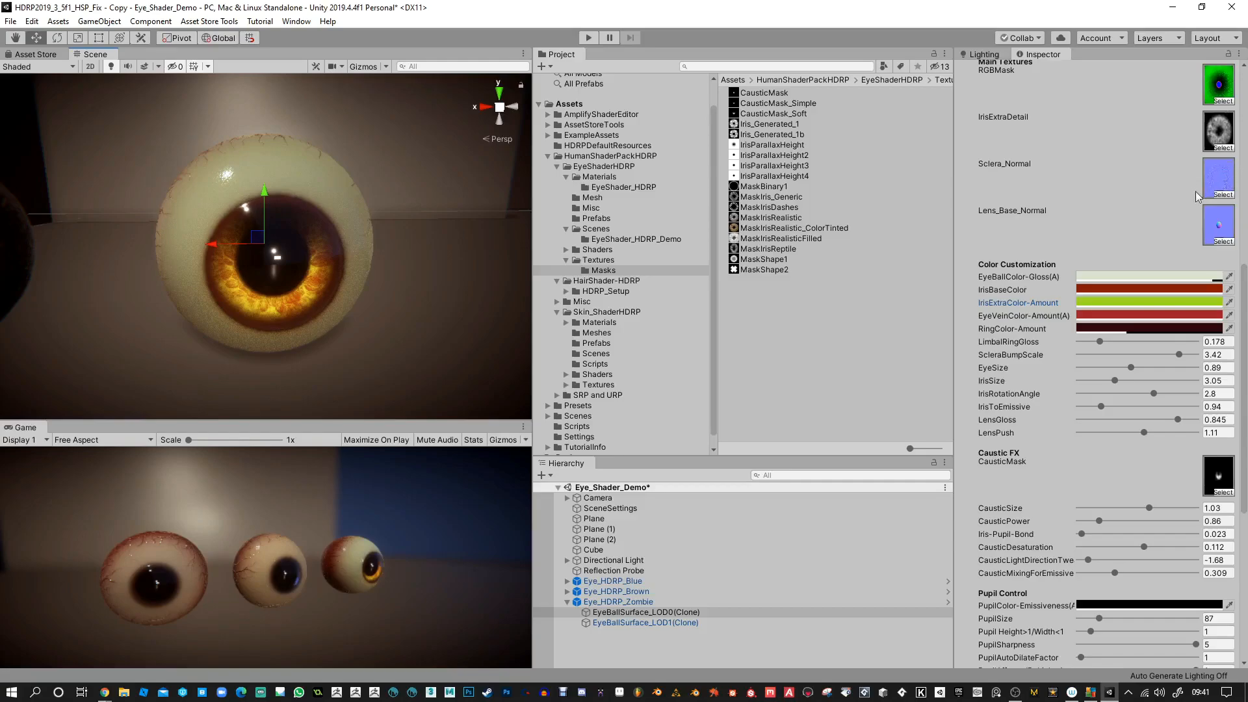
{"action": "left_click_drag", "start_coordinate": [339, 272], "coordinate": [510, 290], "text": "alt"}
{"action": "right_click_drag", "start_coordinate": [311, 180], "coordinate": [311, 203], "text": "alt"}
{"action": "left_click_drag", "start_coordinate": [312, 203], "coordinate": [289, 225], "text": "alt"}
{"action": "left_click_drag", "start_coordinate": [325, 184], "coordinate": [315, 204], "text": "alt"}
{"action": "right_click_drag", "start_coordinate": [315, 203], "coordinate": [305, 221], "text": "alt"}
{"action": "left_click_drag", "start_coordinate": [306, 221], "coordinate": [286, 335], "text": "alt"}
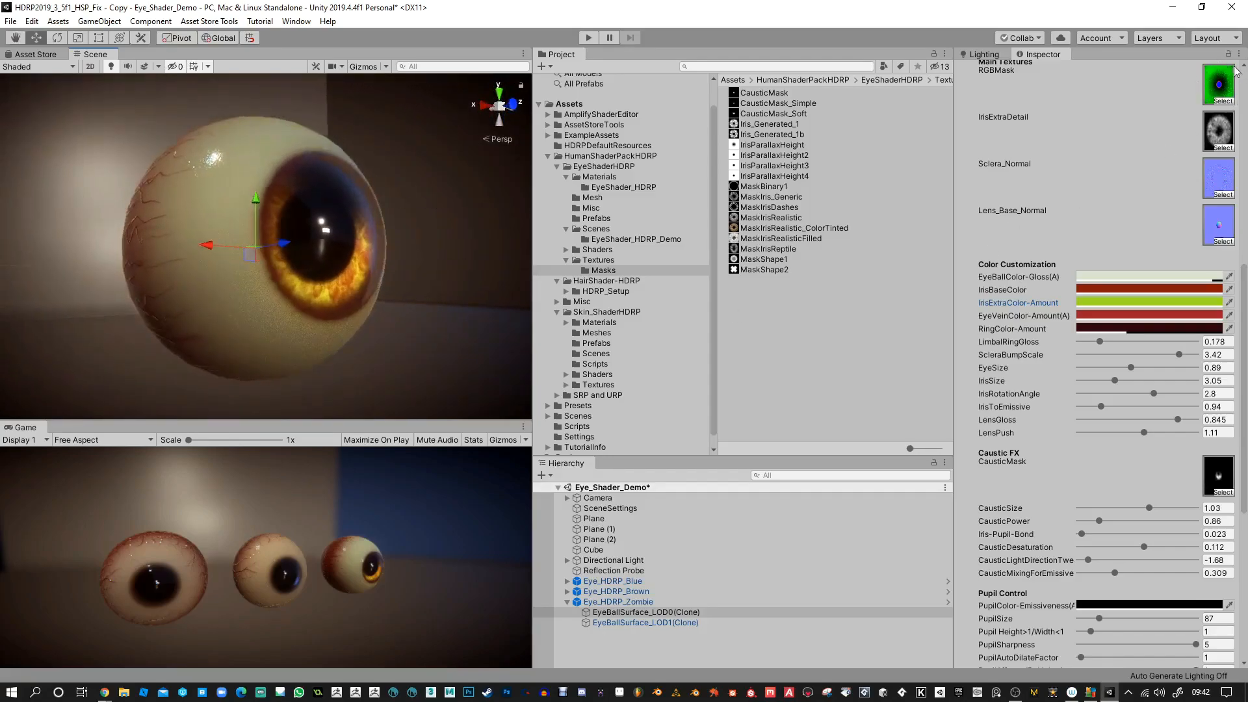
{"action": "left_click_drag", "start_coordinate": [361, 228], "coordinate": [297, 188], "text": "alt"}
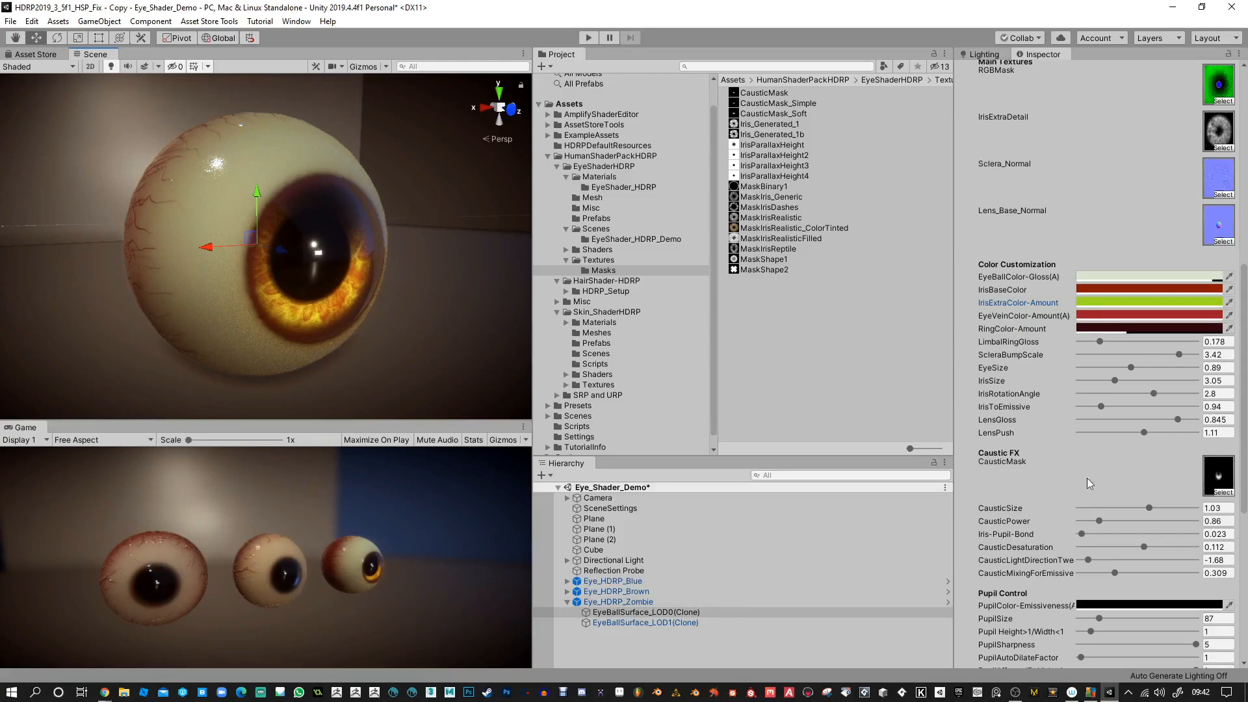
Step: Set the zombie eye's Eyeball_microScatter to 2.61 and MicroScatterScale to 0.248, checking the surface from the side
{"action": "scroll", "coordinate": [1079, 476], "scroll_direction": "down", "scroll_amount": 5}
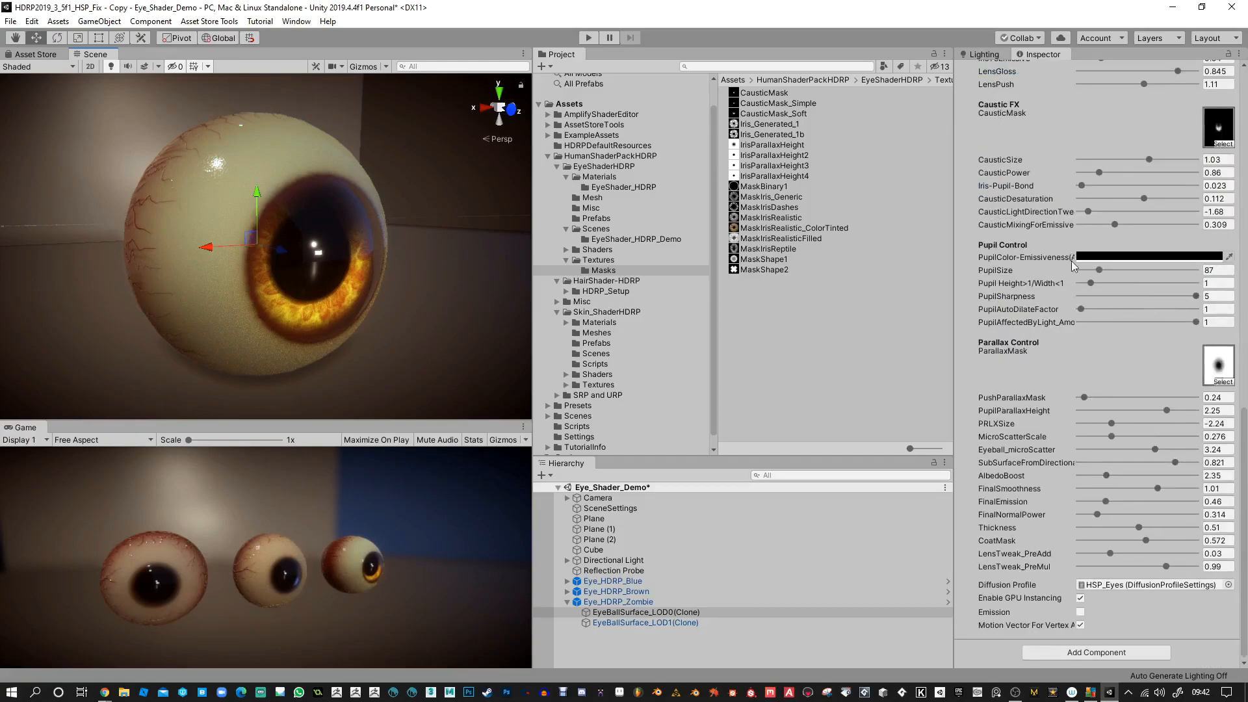
{"action": "left_click_drag", "start_coordinate": [1156, 449], "coordinate": [1186, 449]}
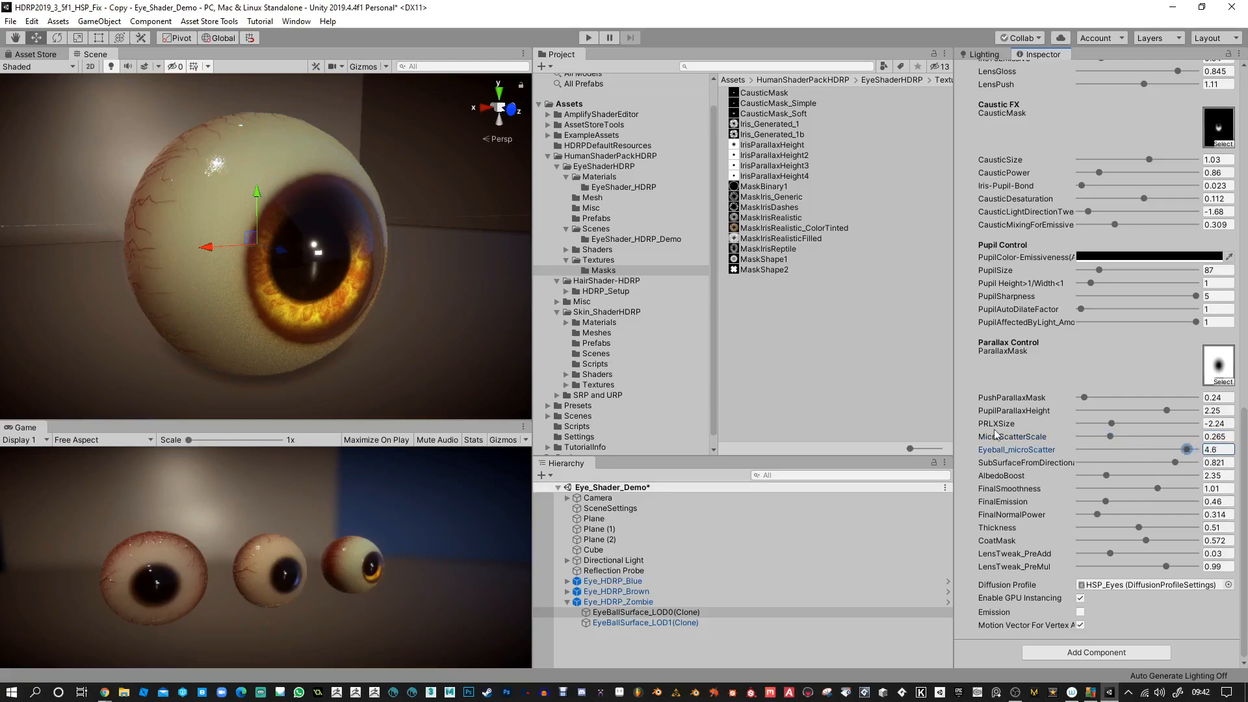
{"action": "left_click_drag", "start_coordinate": [232, 203], "coordinate": [348, 241], "text": "alt"}
{"action": "right_click_drag", "start_coordinate": [348, 240], "coordinate": [369, 247], "text": "alt"}
{"action": "left_click_drag", "start_coordinate": [1187, 449], "coordinate": [1104, 436]}
{"action": "left_click", "coordinate": [1109, 436]}
{"action": "left_click_drag", "start_coordinate": [429, 331], "coordinate": [292, 324], "text": "alt"}
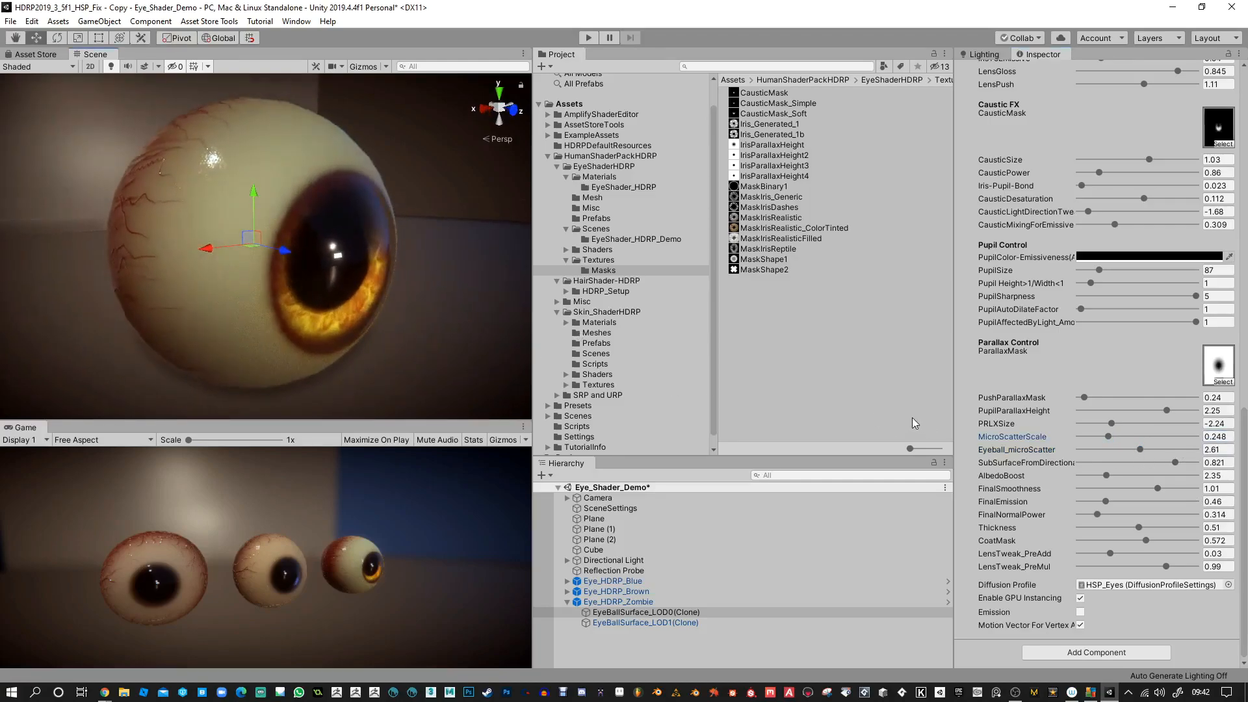
Step: Widen the material properties view and set SubSurfaceFromDirectionalLight to 0.707 and AlbedoBoost to 3.77
{"action": "left_click_drag", "start_coordinate": [954, 417], "coordinate": [867, 415]}
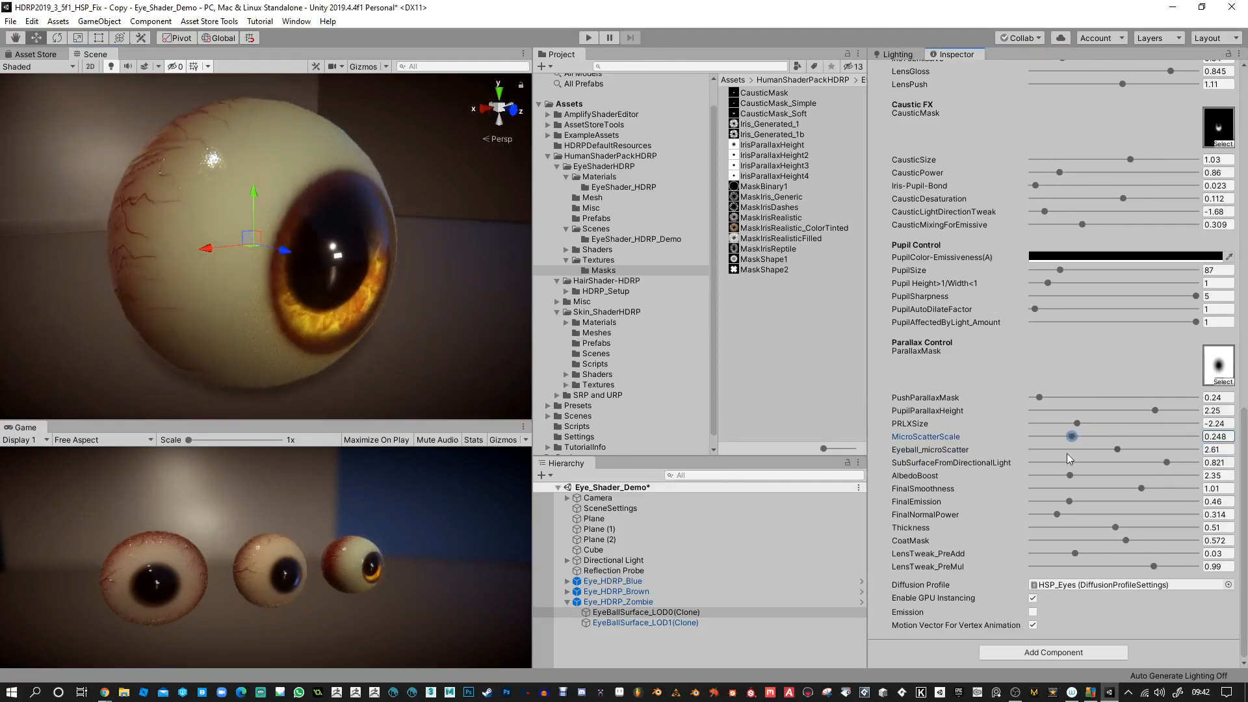
{"action": "mouse_move", "coordinate": [1167, 463]}
{"action": "left_mouse_down"}
{"action": "mouse_move", "coordinate": [1084, 460]}
{"action": "mouse_move", "coordinate": [1184, 470]}
{"action": "mouse_move", "coordinate": [1101, 467]}
{"action": "mouse_move", "coordinate": [1149, 465]}
{"action": "left_mouse_up"}
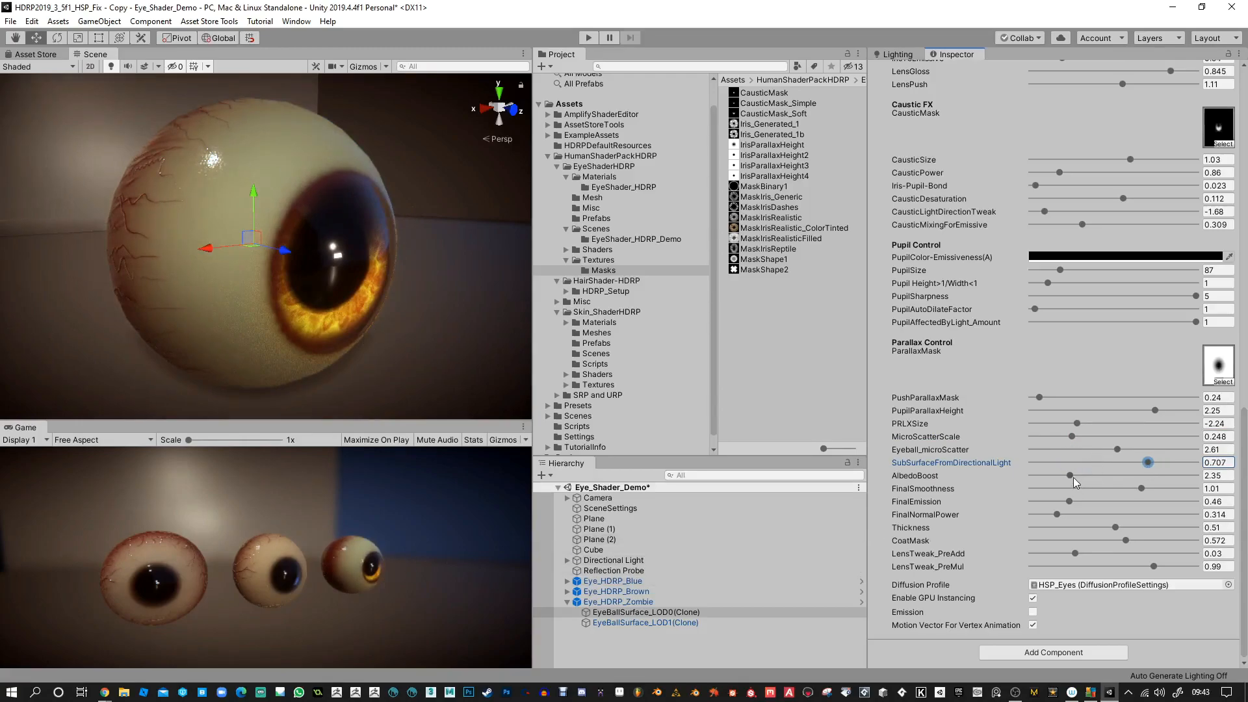
{"action": "mouse_move", "coordinate": [1074, 476]}
{"action": "left_mouse_down"}
{"action": "mouse_move", "coordinate": [1165, 484]}
{"action": "mouse_move", "coordinate": [1047, 481]}
{"action": "mouse_move", "coordinate": [1175, 492]}
{"action": "mouse_move", "coordinate": [1129, 491]}
{"action": "mouse_move", "coordinate": [1145, 492]}
{"action": "left_mouse_up"}
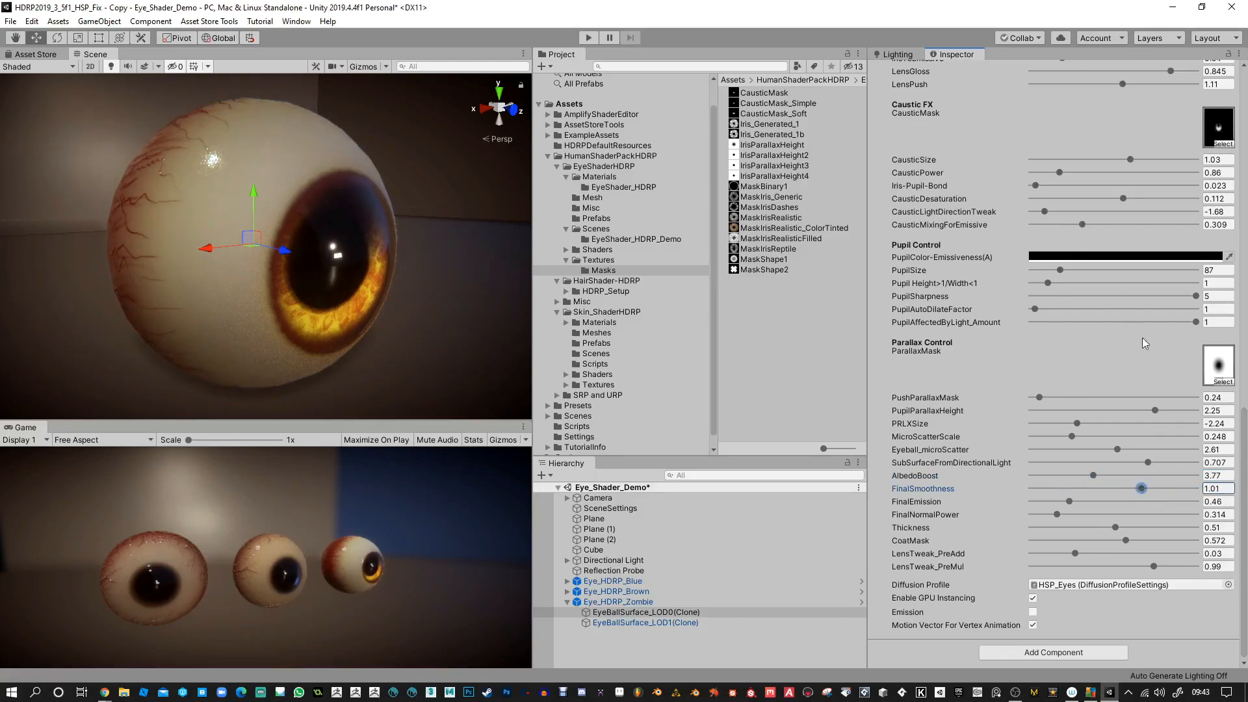
Step: Try a glowing yellow F3EC00 pupil at full alpha with FinalEmission raised to 0.856
{"action": "mouse_move", "coordinate": [1071, 505]}
{"action": "left_mouse_down"}
{"action": "mouse_move", "coordinate": [1160, 502]}
{"action": "mouse_move", "coordinate": [1046, 503]}
{"action": "mouse_move", "coordinate": [1176, 501]}
{"action": "mouse_move", "coordinate": [1095, 501]}
{"action": "left_mouse_up"}
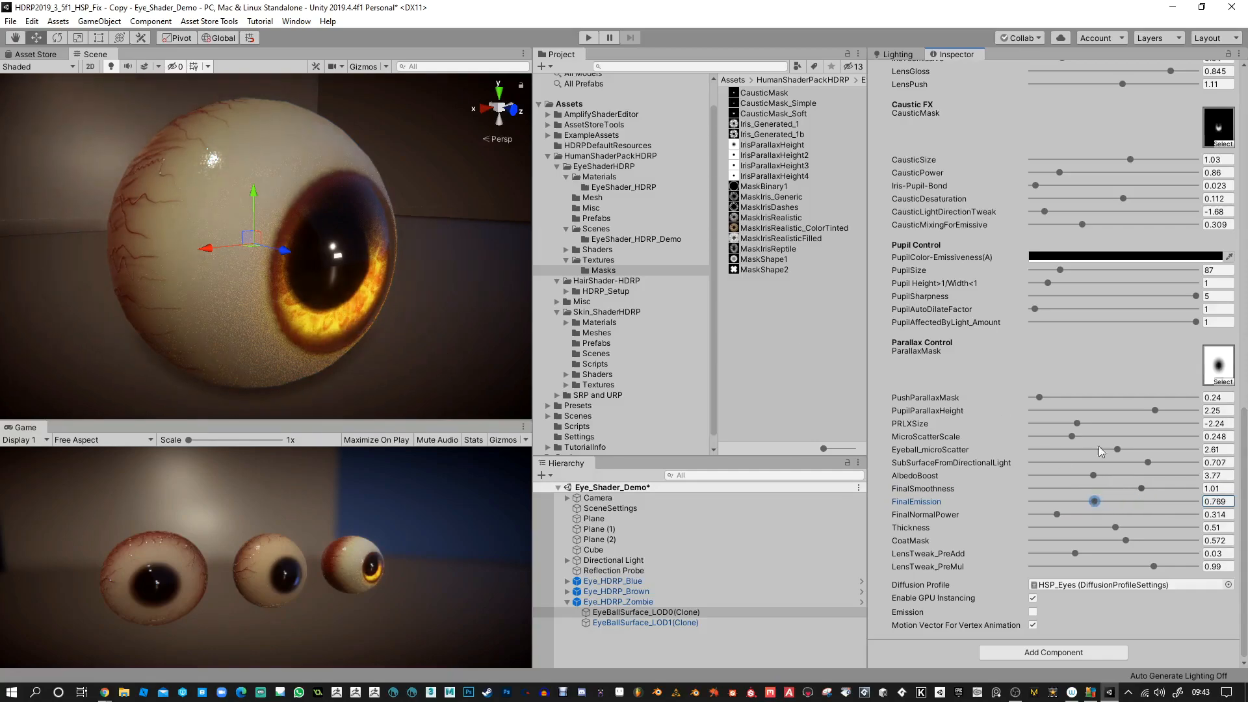
{"action": "left_click", "coordinate": [1058, 257]}
{"action": "left_click", "coordinate": [846, 158]}
{"action": "mouse_move", "coordinate": [845, 341]}
{"action": "left_mouse_down"}
{"action": "mouse_move", "coordinate": [793, 339]}
{"action": "mouse_move", "coordinate": [866, 342]}
{"action": "left_mouse_up"}
{"action": "left_click_drag", "start_coordinate": [868, 172], "coordinate": [844, 137]}
{"action": "mouse_move", "coordinate": [844, 340]}
{"action": "left_mouse_down"}
{"action": "mouse_move", "coordinate": [767, 344]}
{"action": "mouse_move", "coordinate": [854, 348]}
{"action": "left_mouse_up"}
{"action": "left_click", "coordinate": [880, 78]}
{"action": "mouse_move", "coordinate": [1095, 502]}
{"action": "left_mouse_down"}
{"action": "mouse_move", "coordinate": [1179, 506]}
{"action": "mouse_move", "coordinate": [1101, 507]}
{"action": "left_mouse_up"}
{"action": "left_click", "coordinate": [1104, 257]}
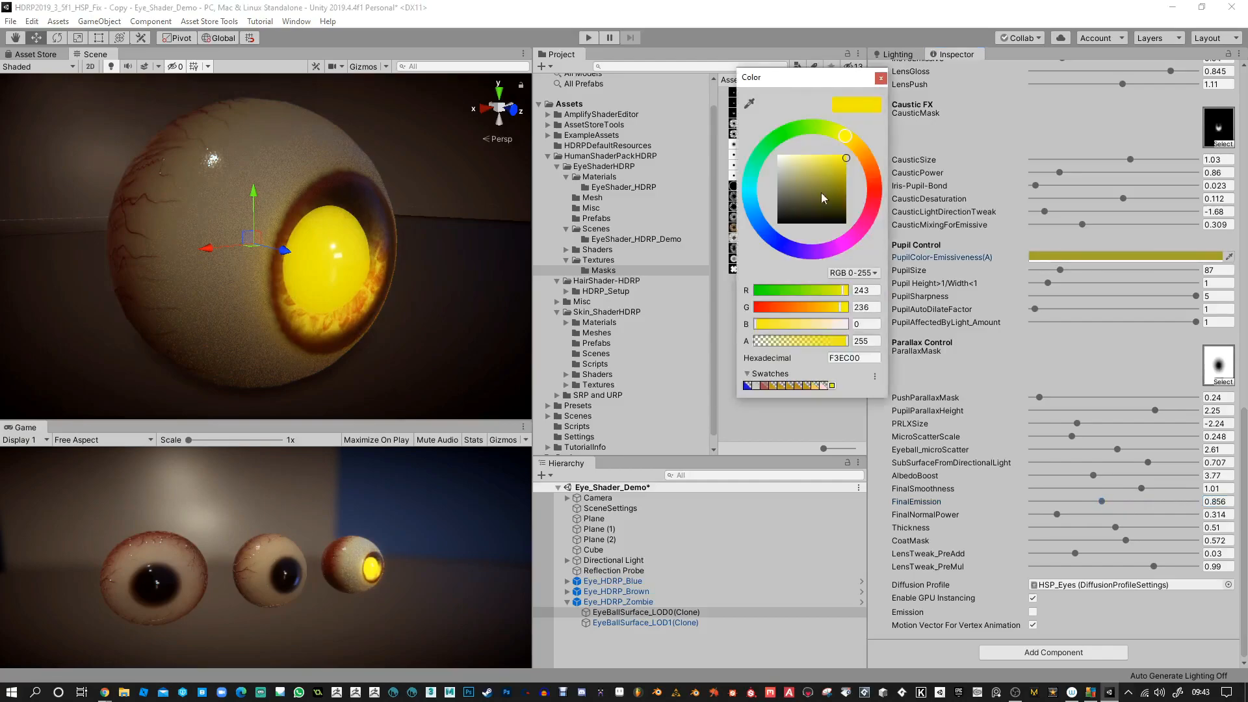
Step: Set the zombie eye's PupilColor-Emissiveness to black 000000 with alpha 0, comparing it with full alpha
{"action": "left_click_drag", "start_coordinate": [825, 192], "coordinate": [769, 252]}
{"action": "mouse_move", "coordinate": [840, 345]}
{"action": "left_mouse_down"}
{"action": "mouse_move", "coordinate": [738, 344]}
{"action": "mouse_move", "coordinate": [853, 344]}
{"action": "left_mouse_up"}
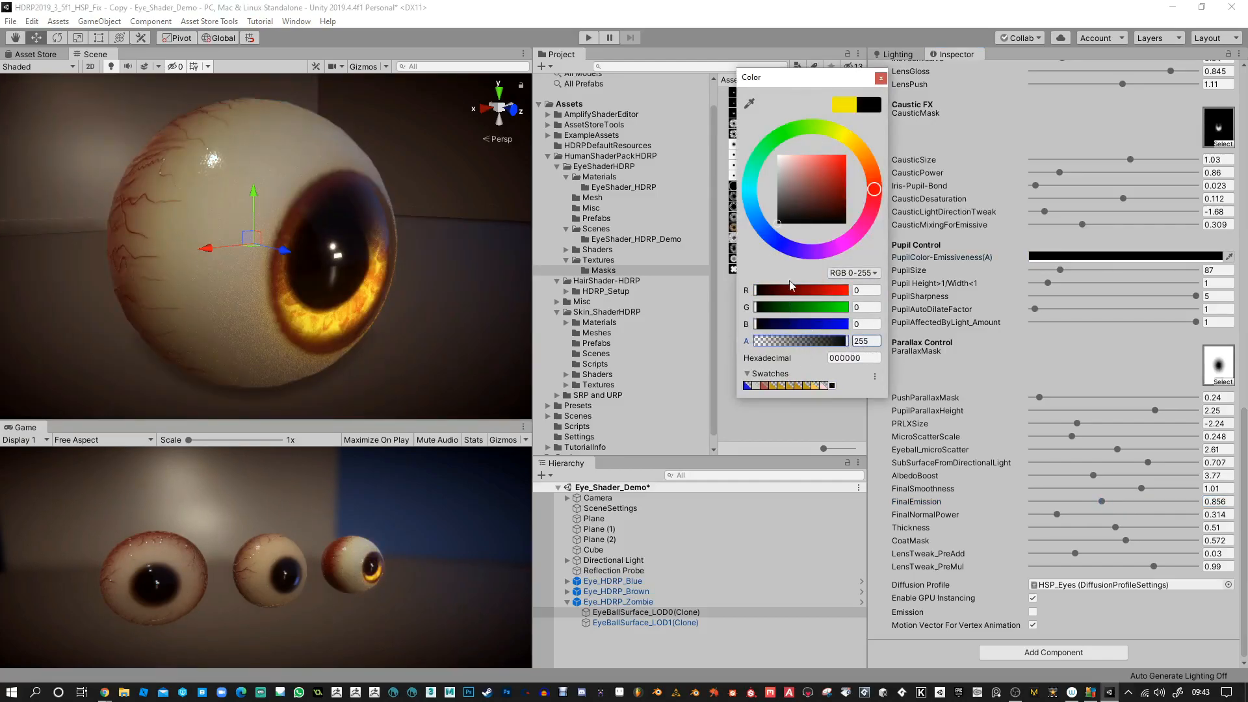
{"action": "left_click_drag", "start_coordinate": [802, 224], "coordinate": [860, 144]}
{"action": "left_click_drag", "start_coordinate": [846, 341], "coordinate": [736, 354]}
{"action": "left_click_drag", "start_coordinate": [818, 207], "coordinate": [750, 254]}
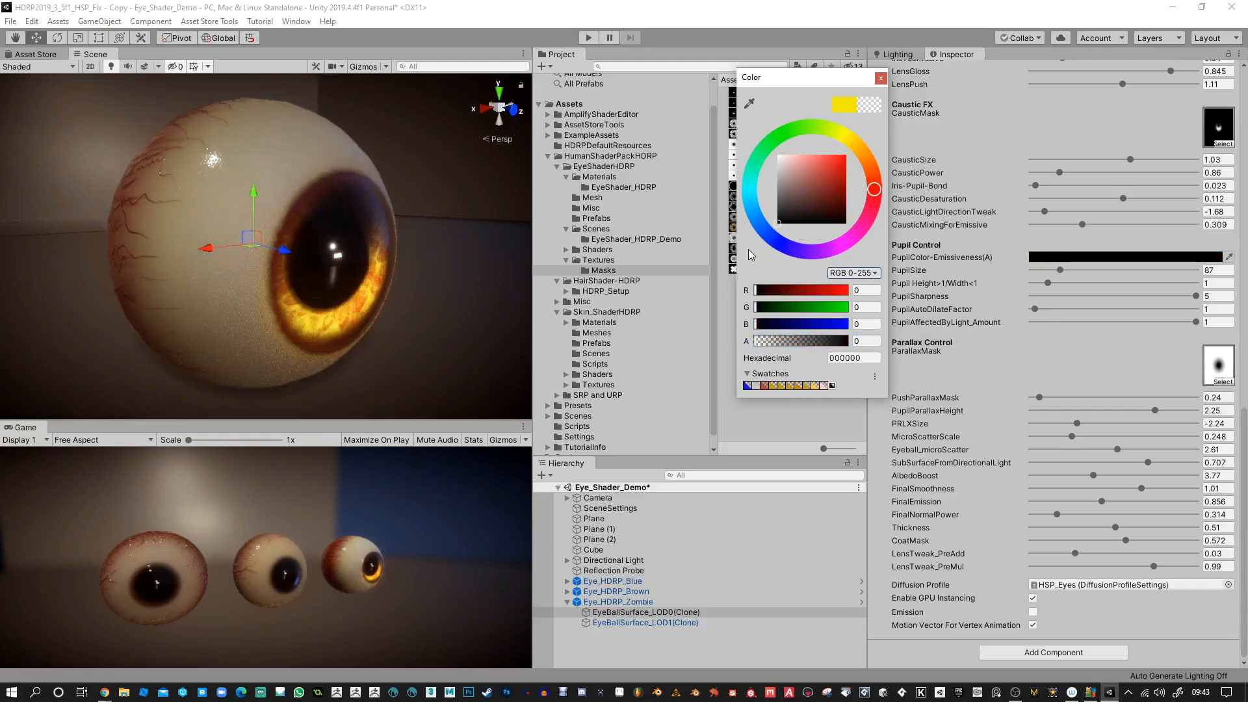
{"action": "left_click", "coordinate": [880, 78]}
Step: Set the eye material's Thickness to 0.403 and the HSP_Eyes diffusion profile's Index of Refraction to 1
{"action": "mouse_move", "coordinate": [1115, 527]}
{"action": "left_mouse_down"}
{"action": "mouse_move", "coordinate": [1033, 527]}
{"action": "mouse_move", "coordinate": [1180, 527]}
{"action": "mouse_move", "coordinate": [1048, 525]}
{"action": "mouse_move", "coordinate": [1136, 527]}
{"action": "mouse_move", "coordinate": [1098, 527]}
{"action": "left_mouse_up"}
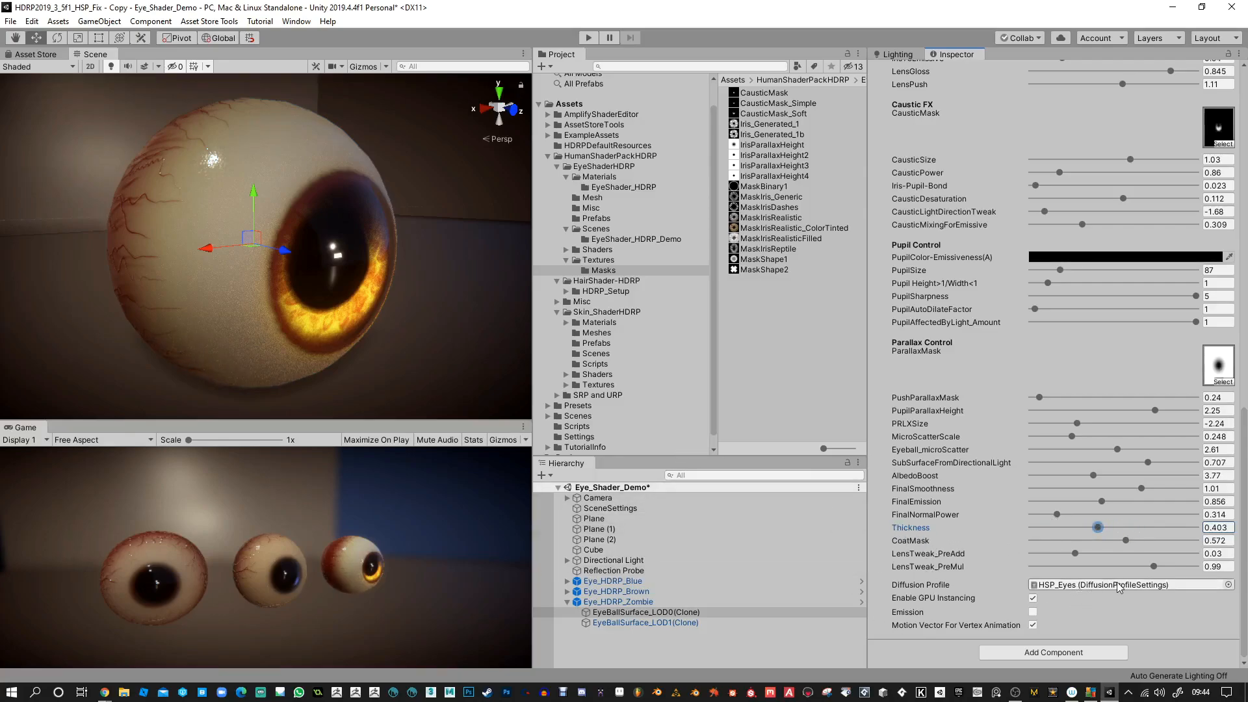
{"action": "left_click", "coordinate": [1162, 587]}
{"action": "left_click", "coordinate": [759, 103]}
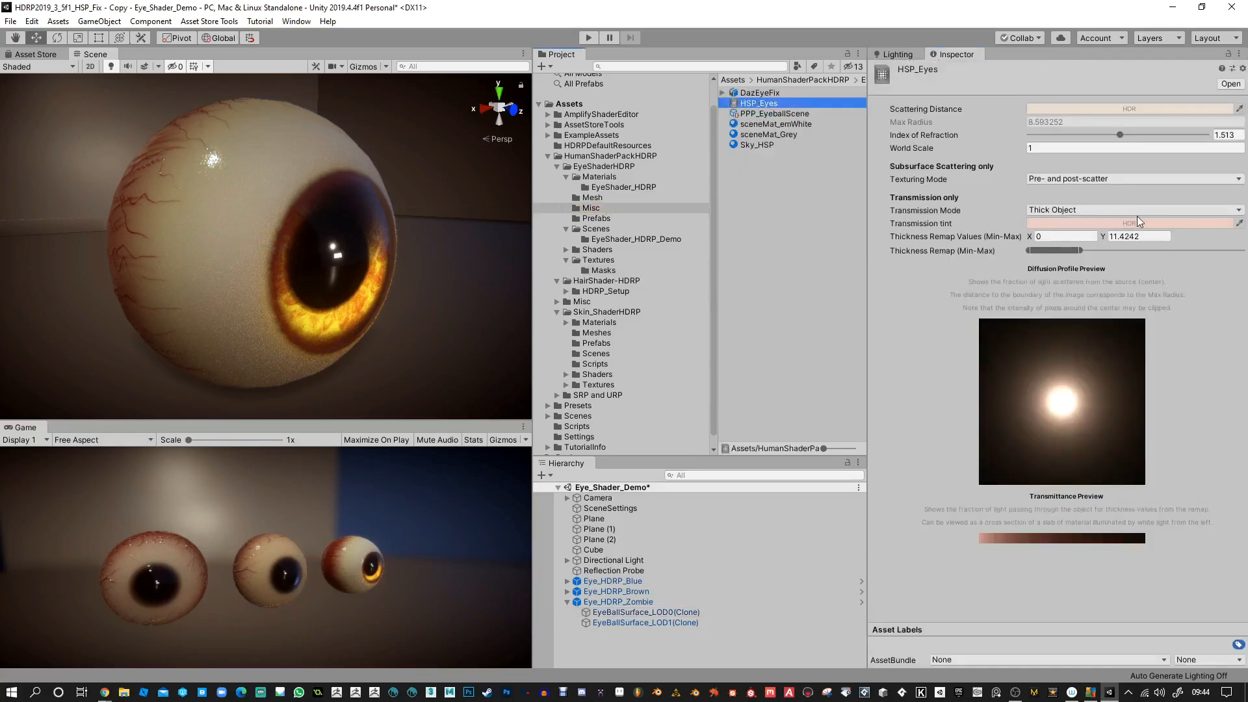
{"action": "mouse_move", "coordinate": [1120, 135]}
{"action": "left_mouse_down"}
{"action": "mouse_move", "coordinate": [1070, 135]}
{"action": "mouse_move", "coordinate": [1131, 134]}
{"action": "left_mouse_up"}
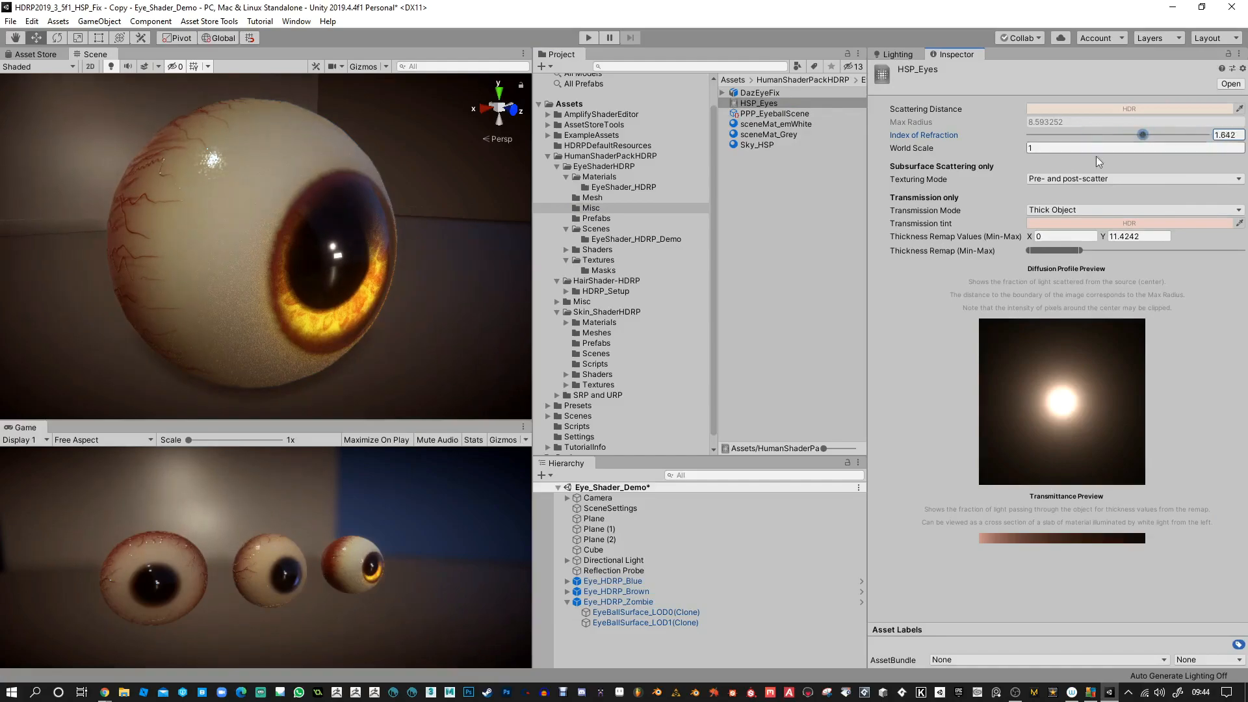
{"action": "mouse_move", "coordinate": [1073, 251]}
{"action": "left_mouse_down"}
{"action": "mouse_move", "coordinate": [1186, 259]}
{"action": "mouse_move", "coordinate": [1054, 255]}
{"action": "left_mouse_up"}
{"action": "left_click_drag", "start_coordinate": [1239, 136], "coordinate": [1181, 128]}
{"action": "type", "text": "1"}
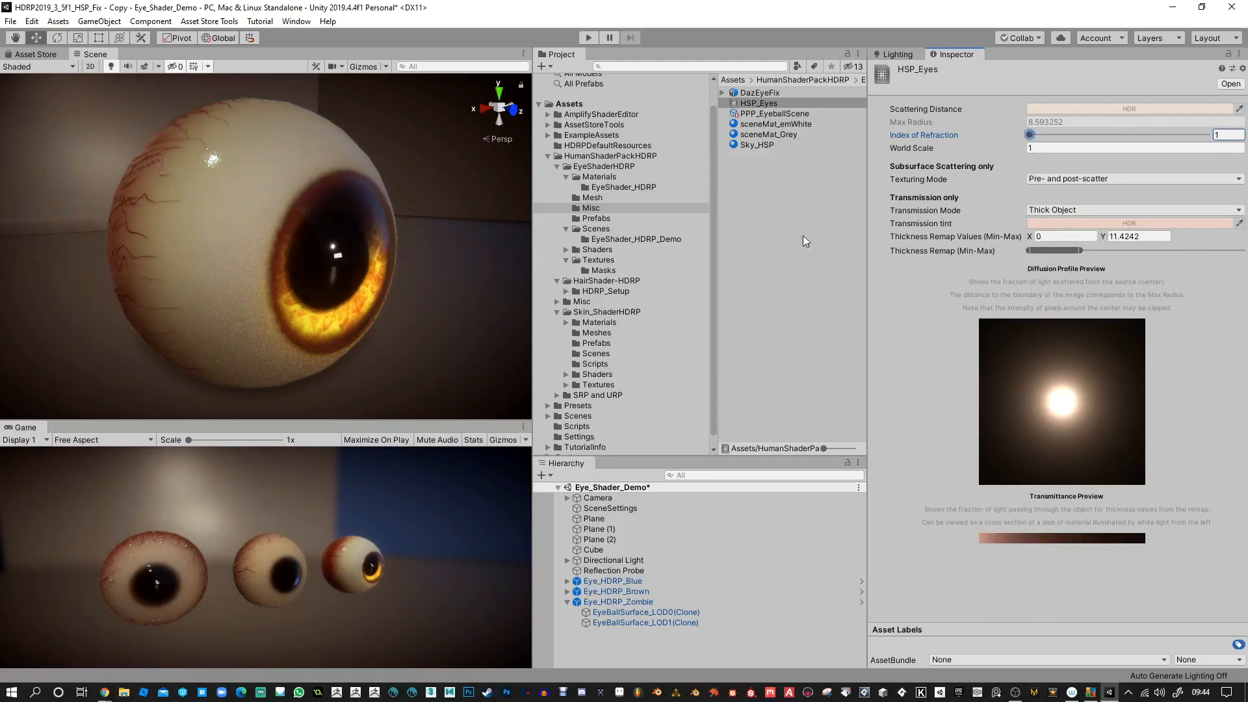
Step: Return to the zombie eye's LOD0 surface and set CoatMask to 1 and LensTweak_PreAdd to 0
{"action": "left_click", "coordinate": [640, 612]}
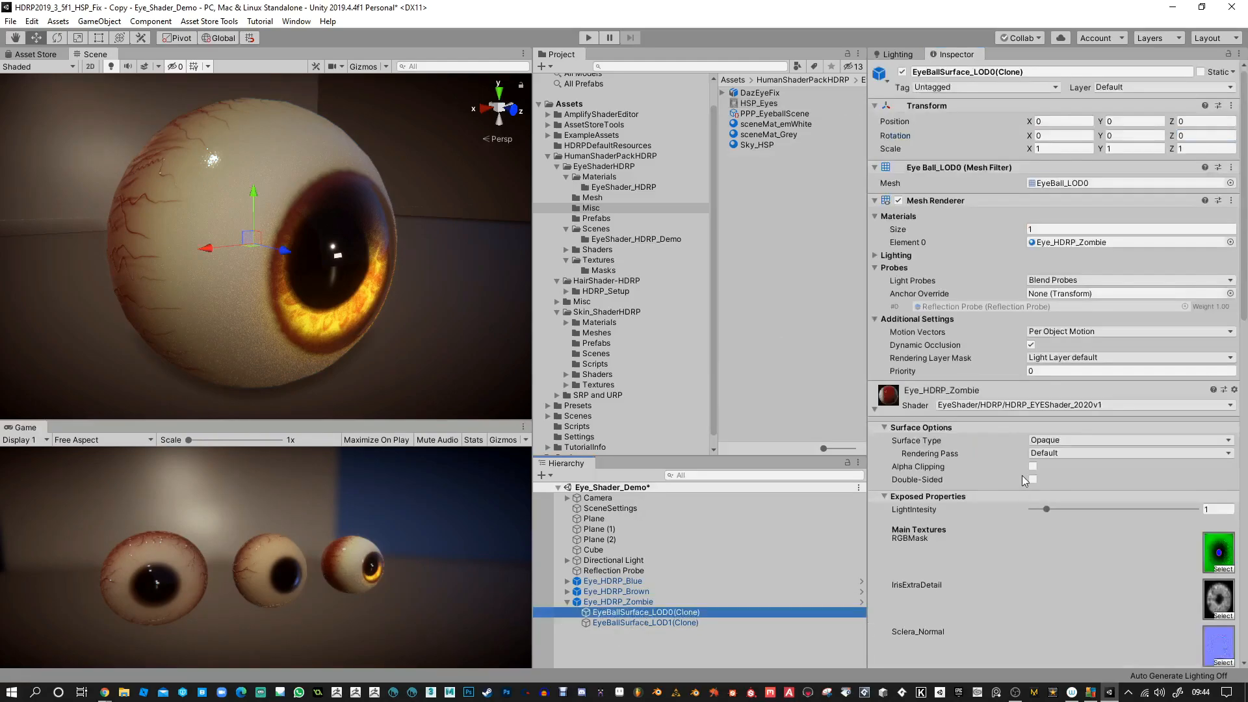
{"action": "scroll", "coordinate": [1021, 481], "scroll_direction": "down", "scroll_amount": 15}
{"action": "left_click_drag", "start_coordinate": [1117, 544], "coordinate": [1224, 538]}
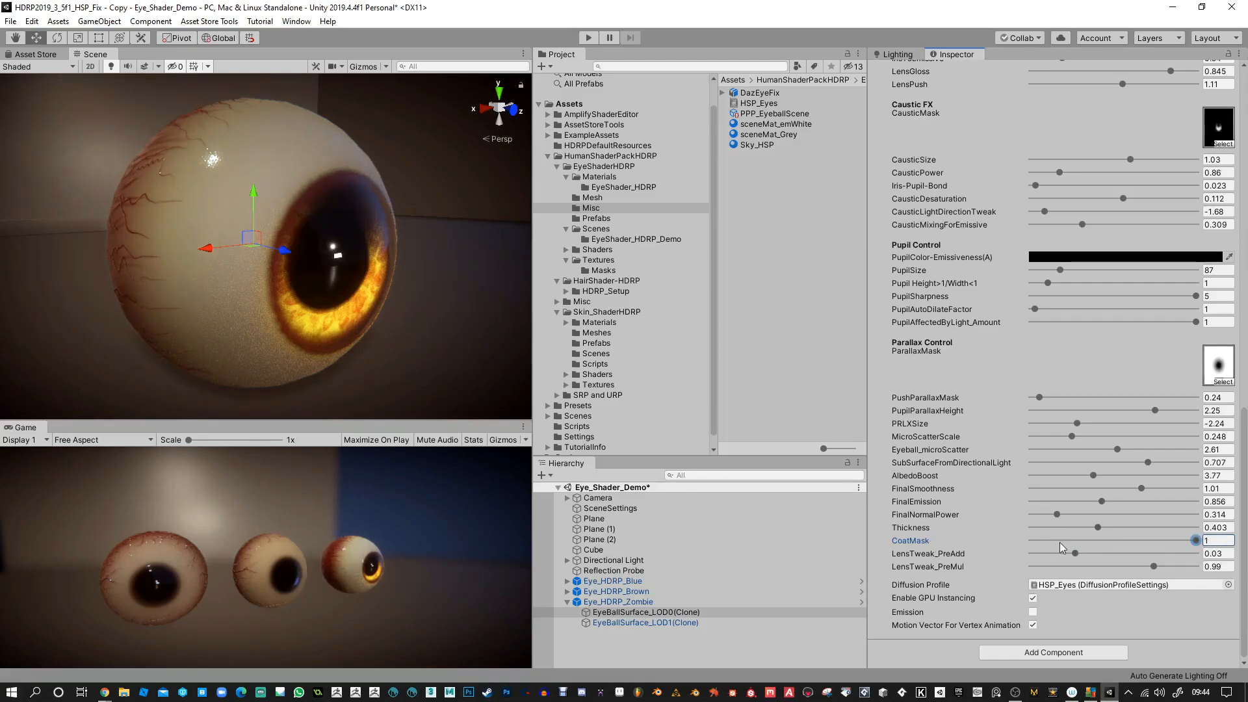
{"action": "mouse_move", "coordinate": [1076, 553]}
{"action": "left_mouse_down"}
{"action": "mouse_move", "coordinate": [1173, 553]}
{"action": "mouse_move", "coordinate": [1039, 555]}
{"action": "mouse_move", "coordinate": [1092, 557]}
{"action": "mouse_move", "coordinate": [1074, 555]}
{"action": "left_mouse_up"}
{"action": "left_click", "coordinate": [1222, 553]}
{"action": "type", "text": "0"}
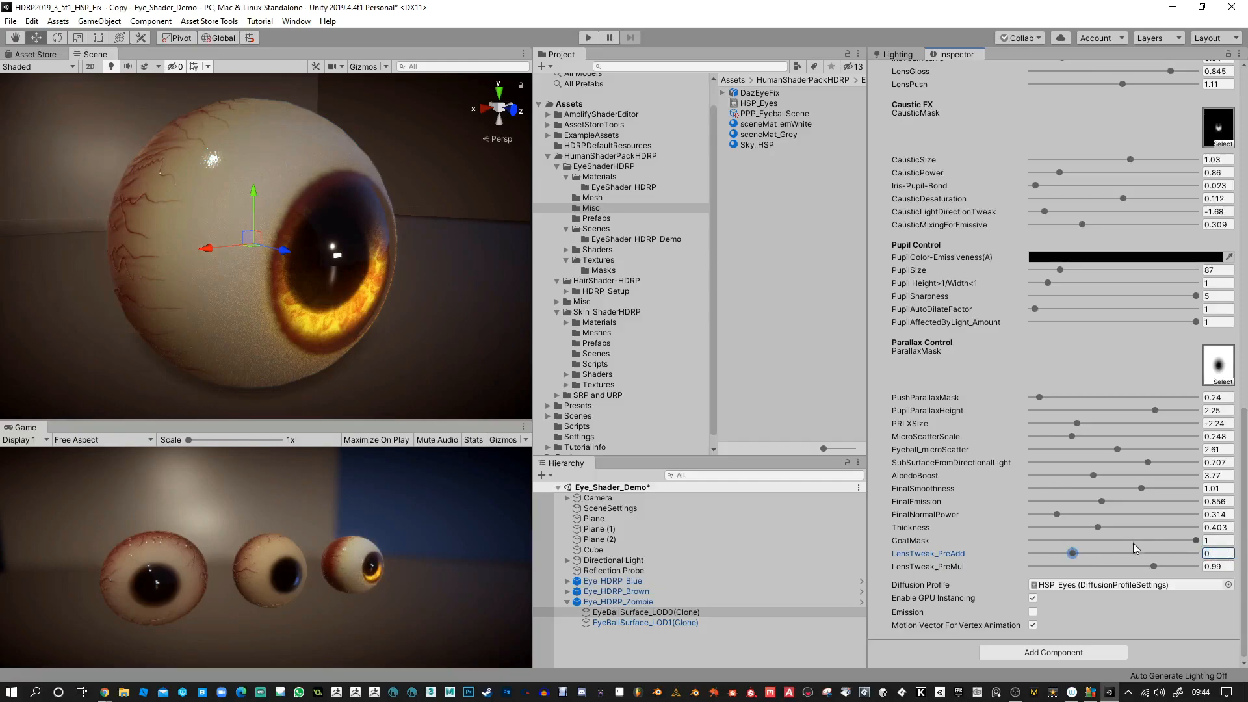
Step: Test LensTweak_PreMul at 0.474 and 0, and set it to 1
{"action": "mouse_move", "coordinate": [1153, 566]}
{"action": "left_mouse_down"}
{"action": "mouse_move", "coordinate": [1030, 569]}
{"action": "mouse_move", "coordinate": [1111, 567]}
{"action": "left_mouse_up"}
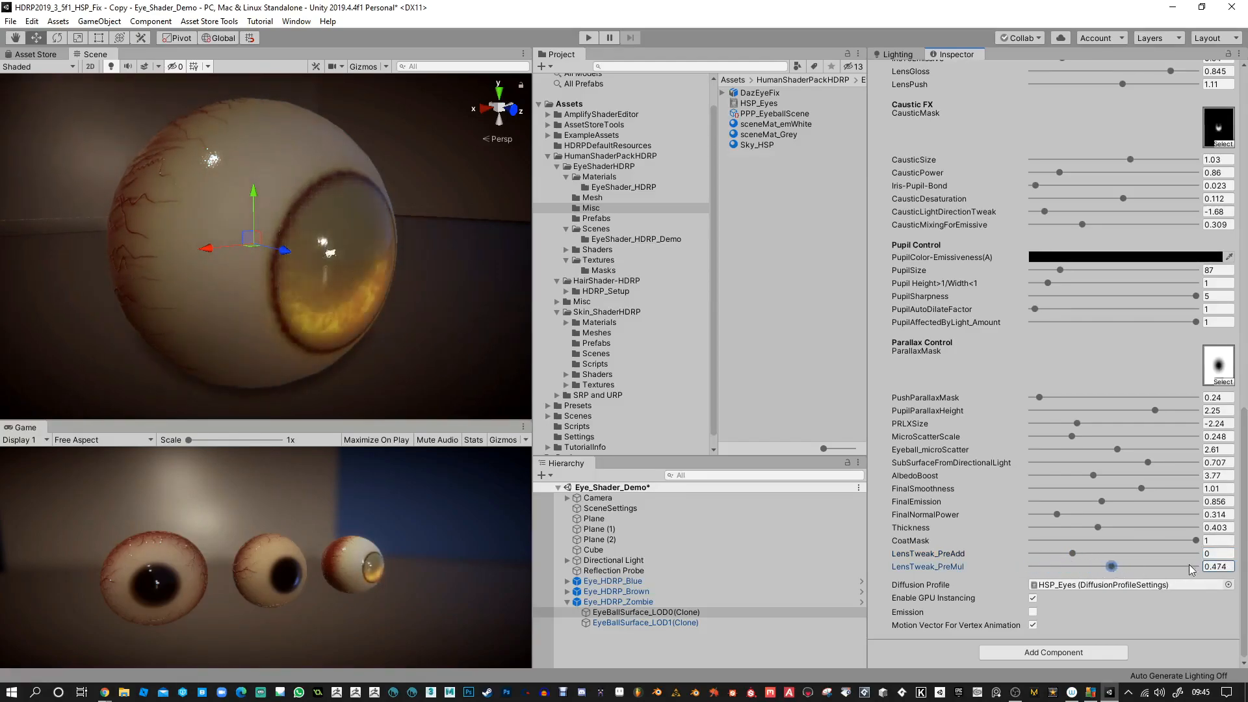
{"action": "type", "text": "0"}
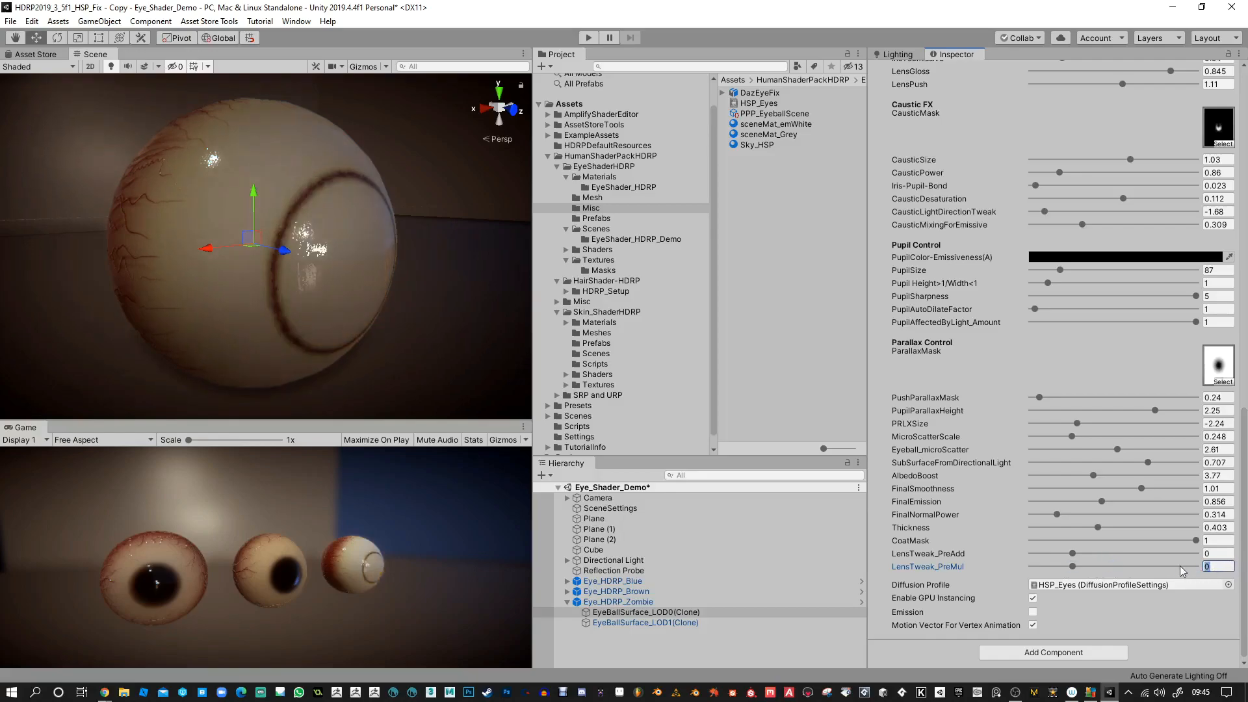
{"action": "key", "text": "BackSpace"}
{"action": "type", "text": "1"}
Step: Test LensTweak_PreAdd at 1 and other higher values, and return it to 0
{"action": "left_click", "coordinate": [1213, 553]}
{"action": "left_click", "coordinate": [1217, 566]}
{"action": "left_click", "coordinate": [1210, 554]}
{"action": "type", "text": "1"}
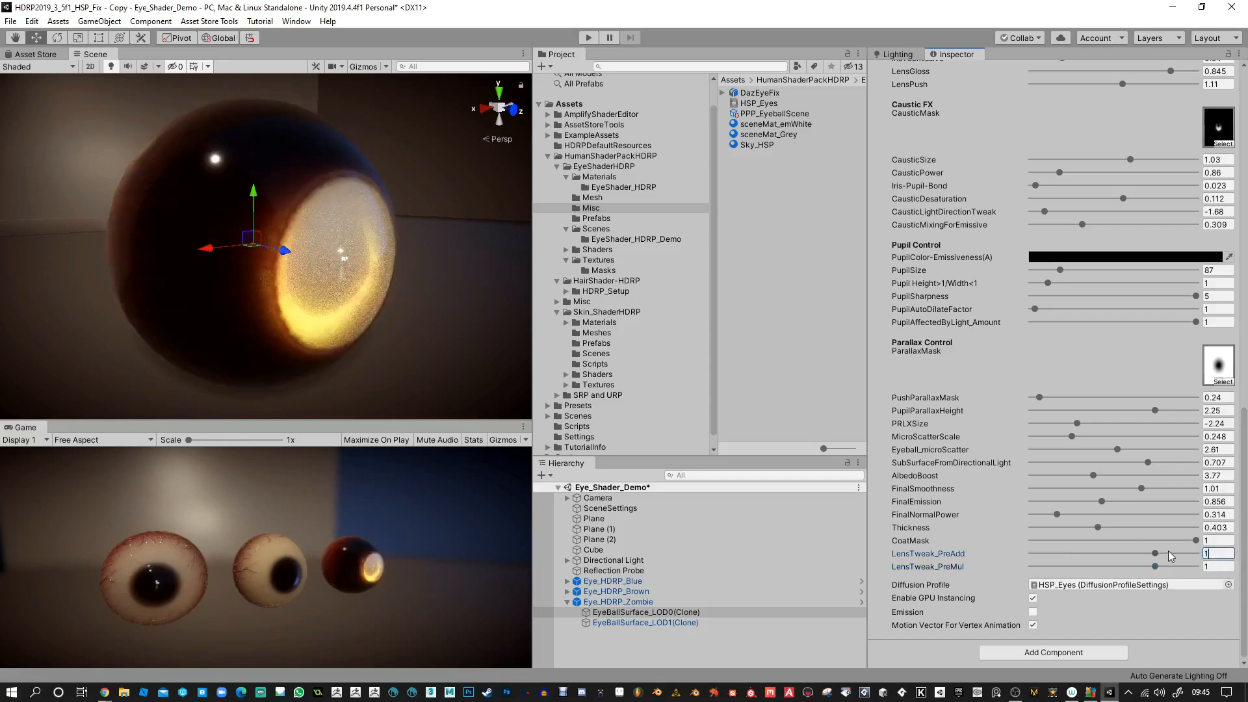
{"action": "key", "text": "BackSpace"}
{"action": "type", "text": "0"}
{"action": "left_click_drag", "start_coordinate": [1074, 553], "coordinate": [1177, 553]}
{"action": "type", "text": "0"}
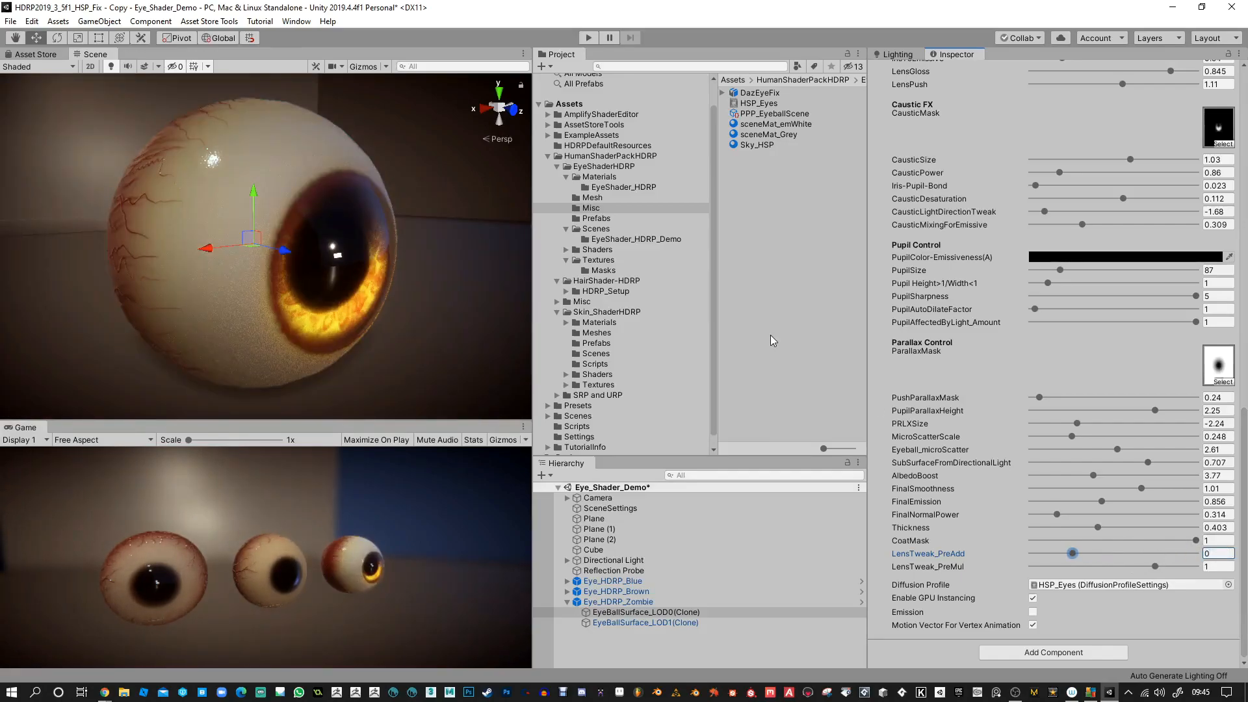
Step: Set the zombie eye's FinalEmission to 0.145 and check the dimmer iris from several angles and distances
{"action": "left_click_drag", "start_coordinate": [383, 259], "coordinate": [255, 264], "text": "alt"}
{"action": "left_click_drag", "start_coordinate": [1101, 504], "coordinate": [1051, 497]}
{"action": "scroll", "coordinate": [351, 340], "scroll_direction": "down", "scroll_amount": 10}
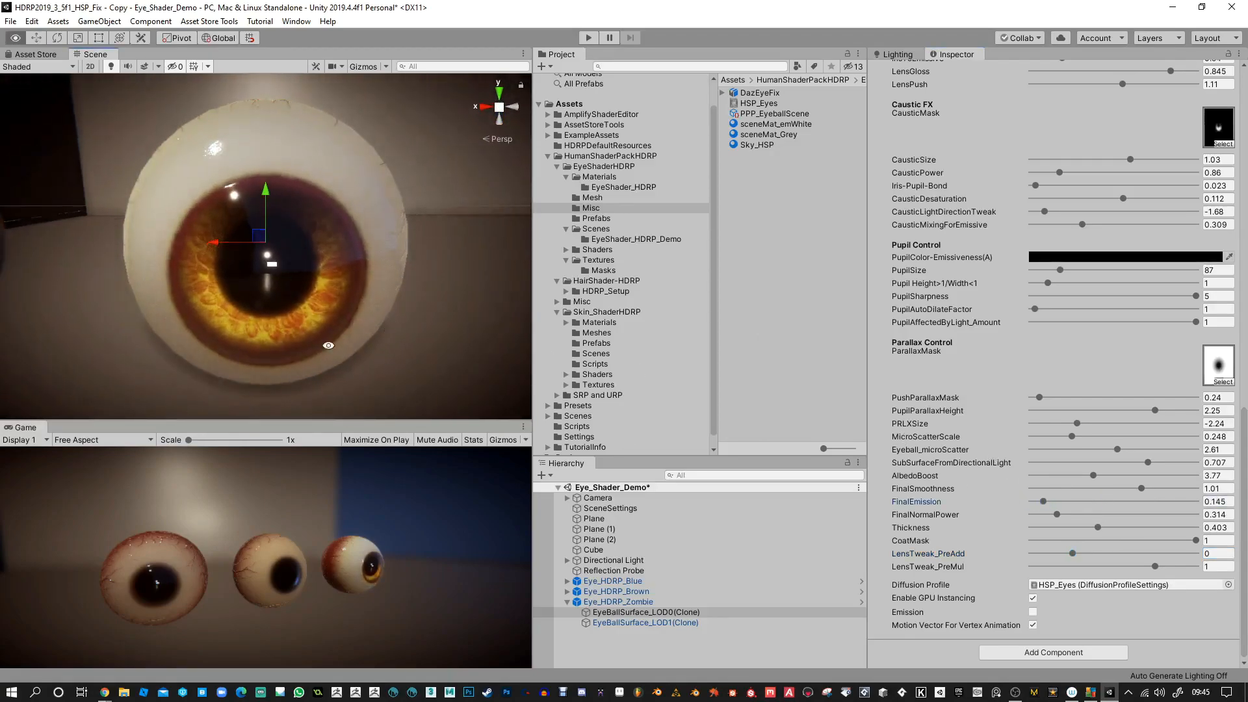
{"action": "left_click_drag", "start_coordinate": [351, 340], "coordinate": [303, 264], "text": "alt"}
{"action": "scroll", "coordinate": [315, 323], "scroll_direction": "up", "scroll_amount": 8}
{"action": "left_click_drag", "start_coordinate": [314, 323], "coordinate": [399, 237], "text": "alt"}
{"action": "right_click_drag", "start_coordinate": [399, 236], "coordinate": [429, 263], "text": "alt"}
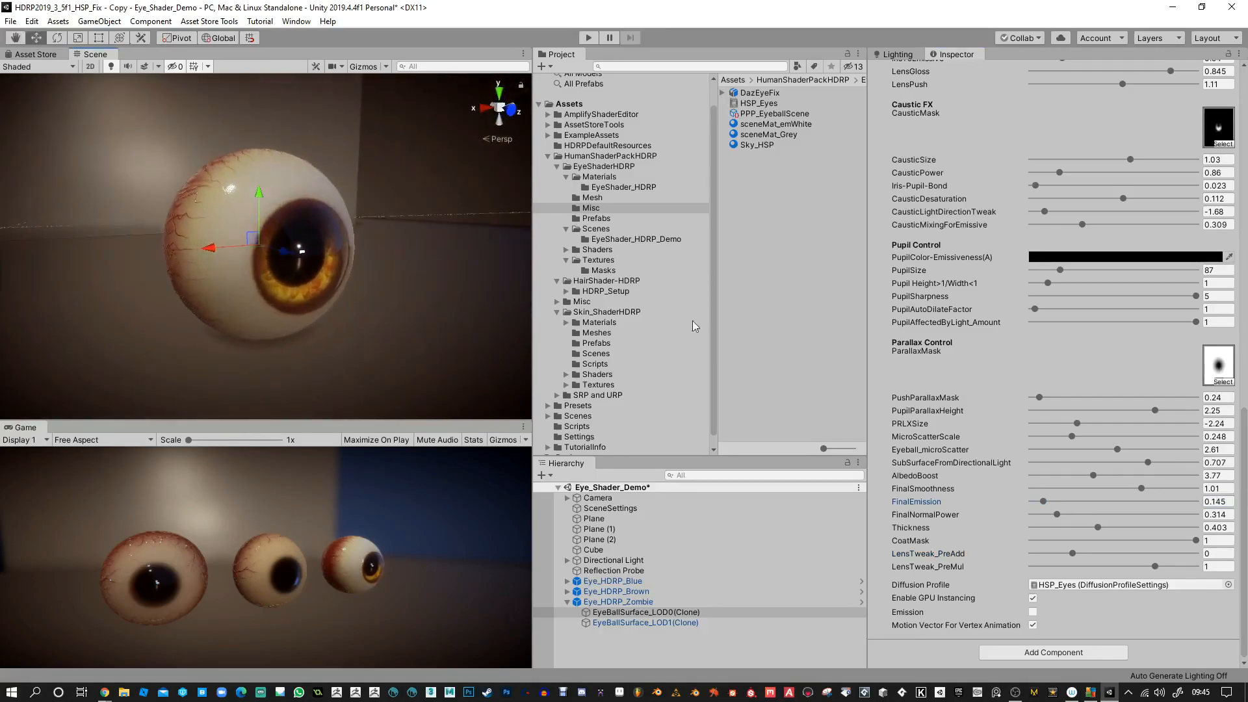
Step: Change the zombie eye's EyeBallColor-Gloss to the pale green C9DBB7
{"action": "scroll", "coordinate": [1137, 360], "scroll_direction": "up", "scroll_amount": 5}
{"action": "left_click", "coordinate": [1124, 165]}
{"action": "left_click_drag", "start_coordinate": [802, 180], "coordinate": [789, 164]}
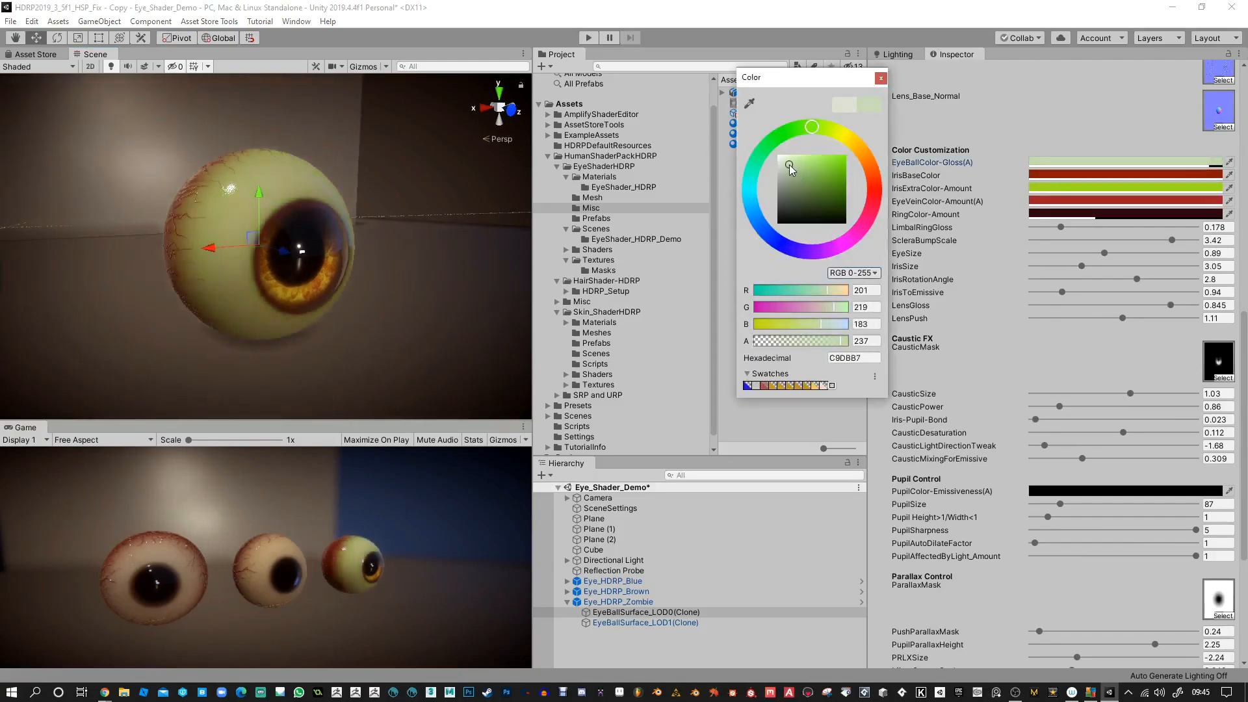
{"action": "left_click", "coordinate": [881, 78]}
Step: Try the dark red 612323 as the zombie eye's PupilColor-Emissiveness
{"action": "left_click", "coordinate": [1140, 492]}
{"action": "mouse_move", "coordinate": [823, 205]}
{"action": "left_mouse_down"}
{"action": "mouse_move", "coordinate": [813, 216]}
{"action": "mouse_move", "coordinate": [821, 198]}
{"action": "left_mouse_up"}
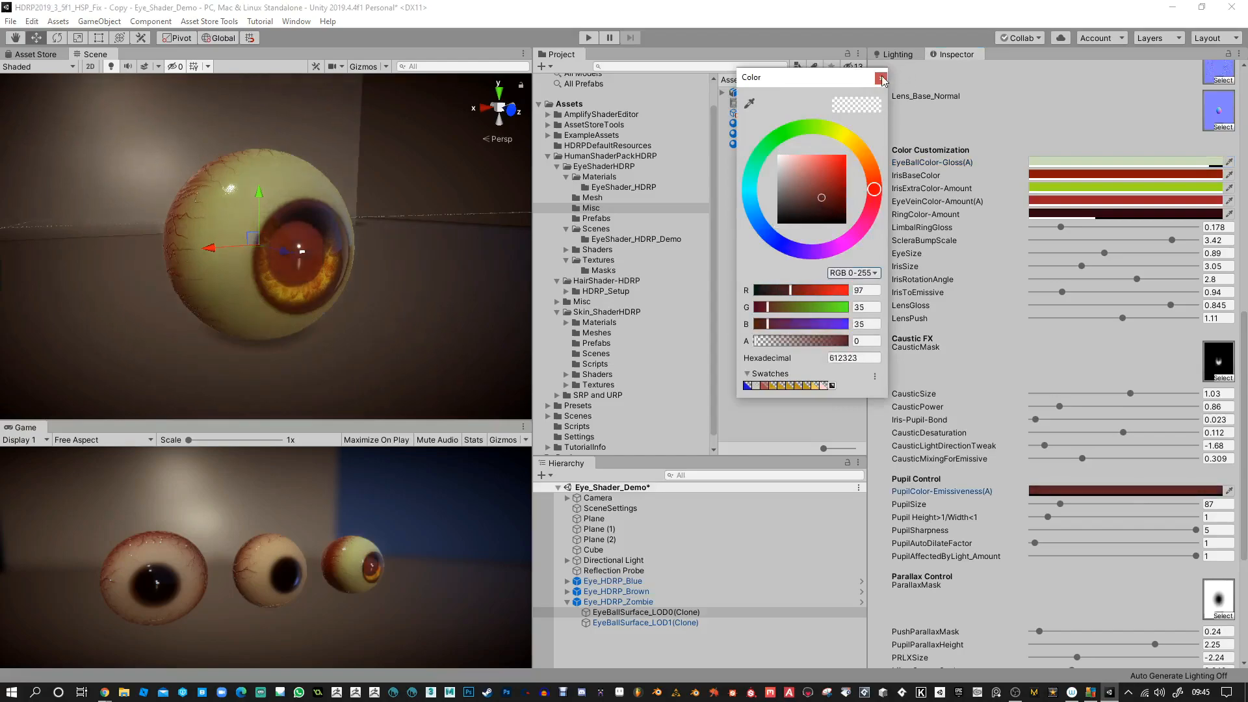
{"action": "left_click", "coordinate": [880, 78]}
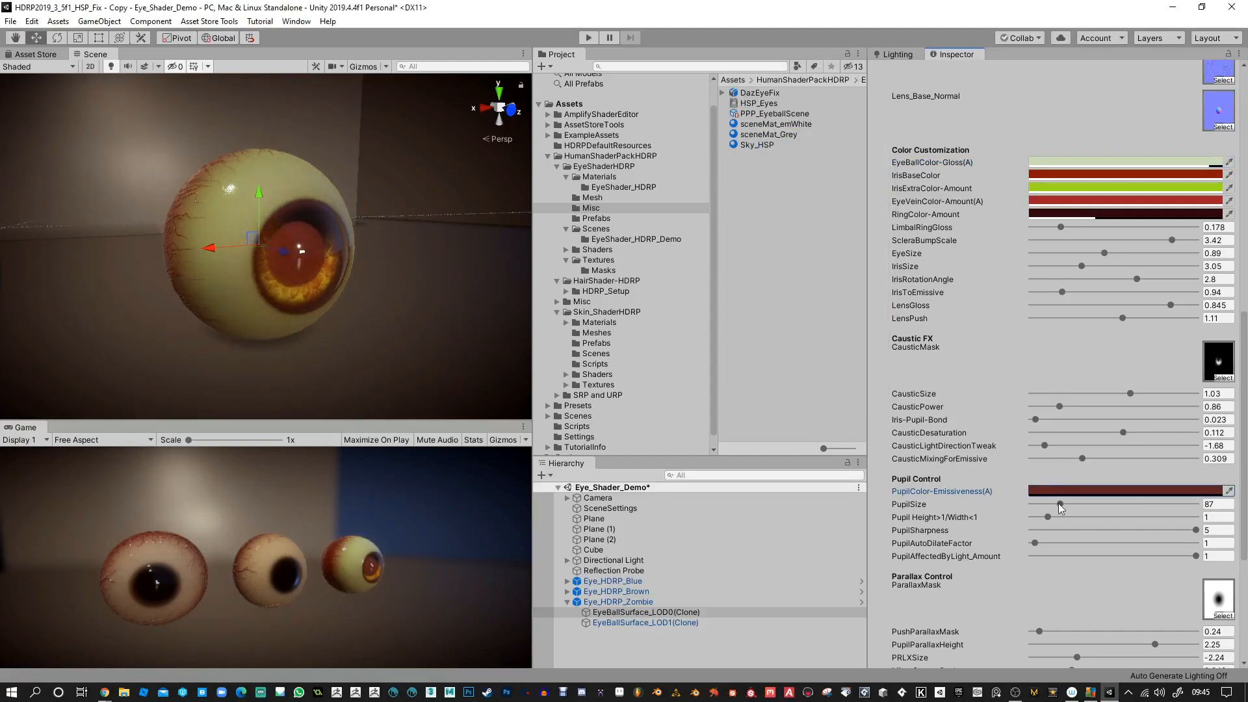
Step: Soften the pupil with PupilSharpness at 0.38, and set CausticSize to 0.34 and CausticPower to 1.55
{"action": "left_click_drag", "start_coordinate": [1134, 529], "coordinate": [1039, 525]}
{"action": "left_click_drag", "start_coordinate": [377, 241], "coordinate": [305, 244], "text": "alt"}
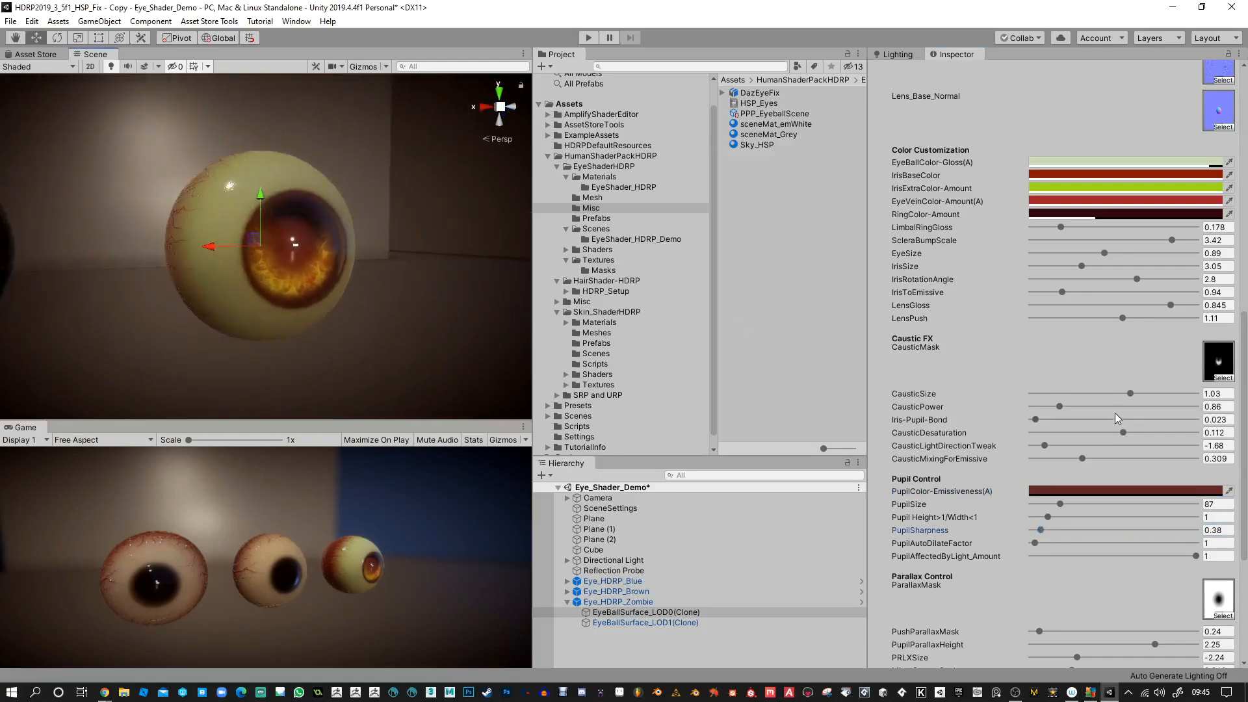
{"action": "left_click_drag", "start_coordinate": [1127, 394], "coordinate": [1081, 407]}
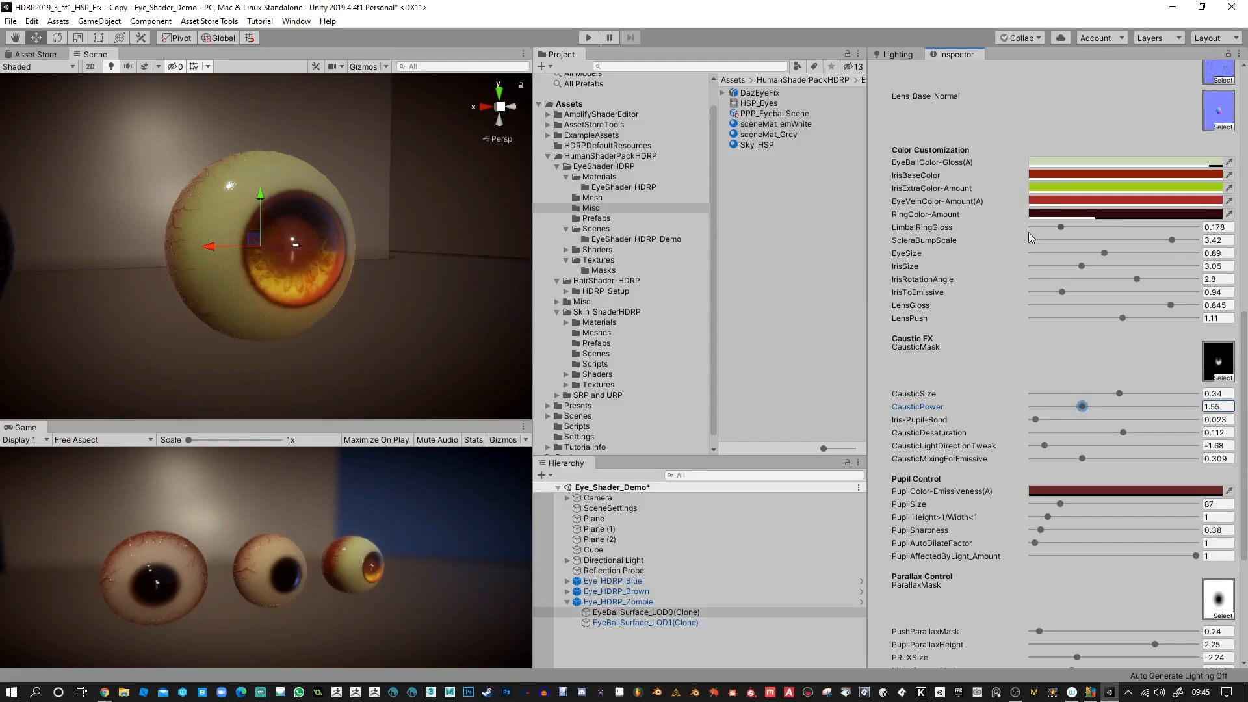
Step: Weaken the limbal ring by setting LimbalRingGloss to 0.112 and the RingColor-Amount alpha to 65
{"action": "mouse_move", "coordinate": [1061, 228]}
{"action": "left_mouse_down"}
{"action": "mouse_move", "coordinate": [1196, 227]}
{"action": "mouse_move", "coordinate": [1042, 222]}
{"action": "left_mouse_up"}
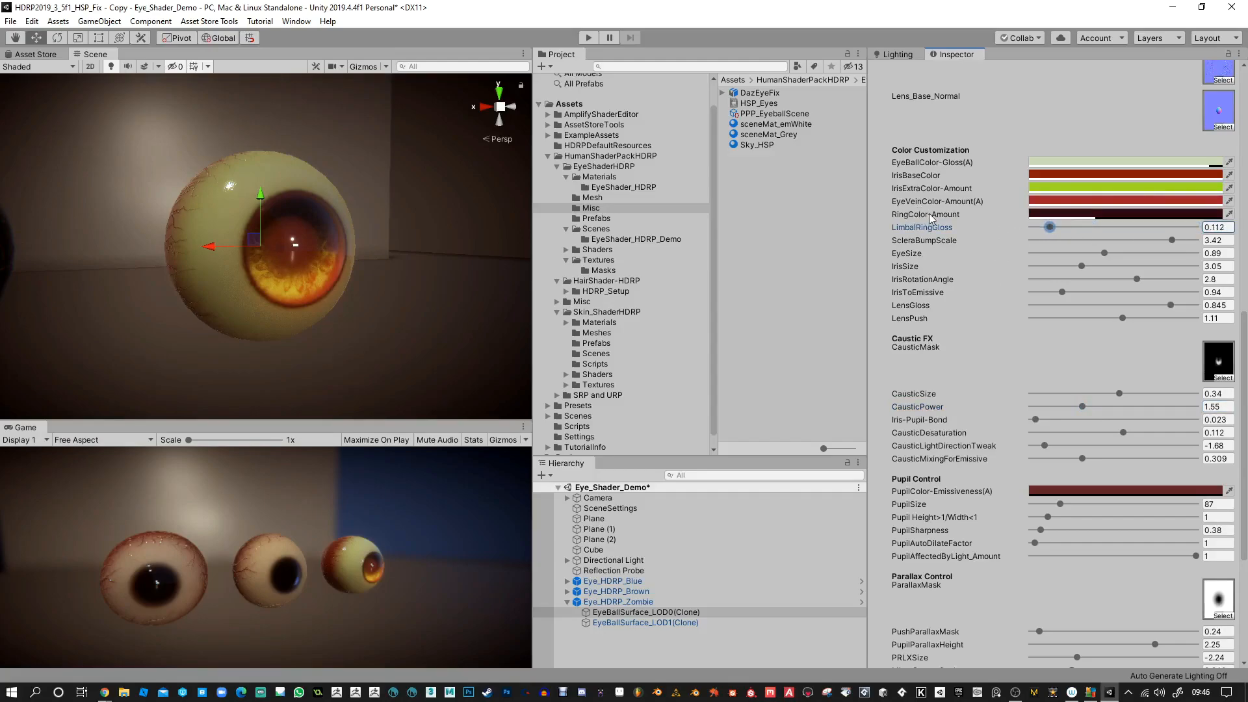
{"action": "left_click", "coordinate": [1097, 214]}
{"action": "mouse_move", "coordinate": [794, 342]}
{"action": "left_mouse_down"}
{"action": "mouse_move", "coordinate": [754, 345]}
{"action": "mouse_move", "coordinate": [844, 348]}
{"action": "mouse_move", "coordinate": [780, 352]}
{"action": "left_mouse_up"}
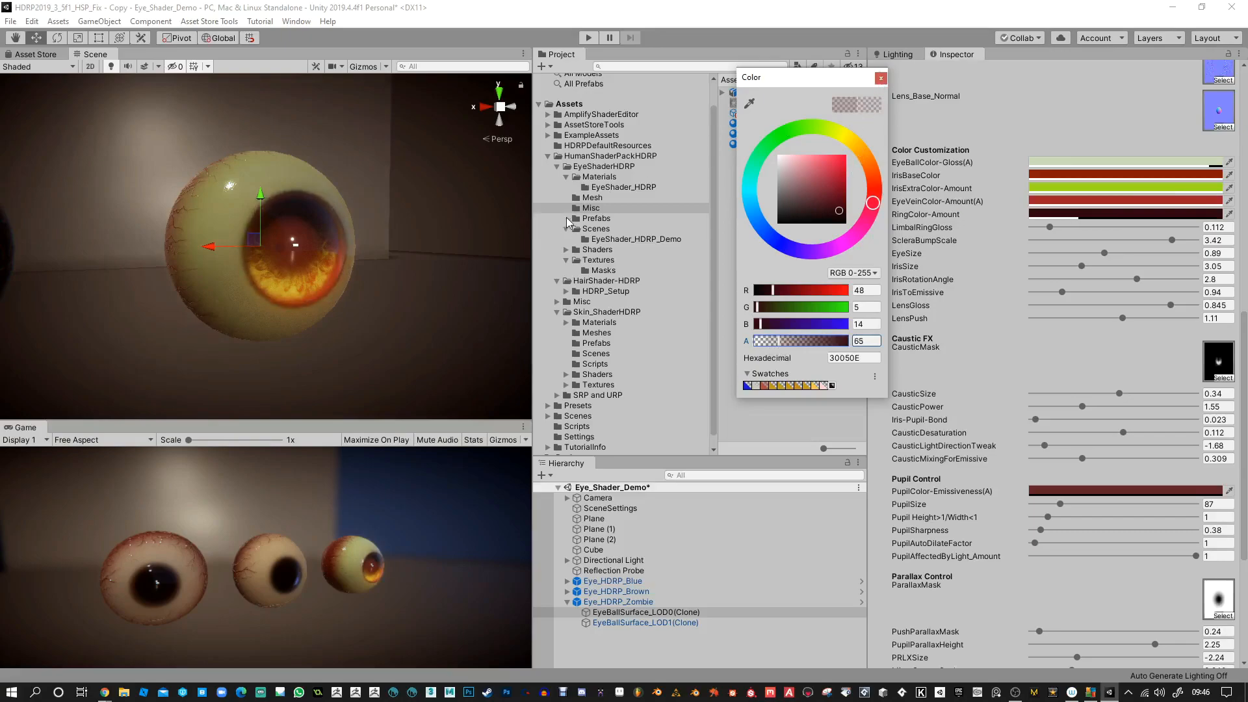
{"action": "left_click", "coordinate": [881, 78]}
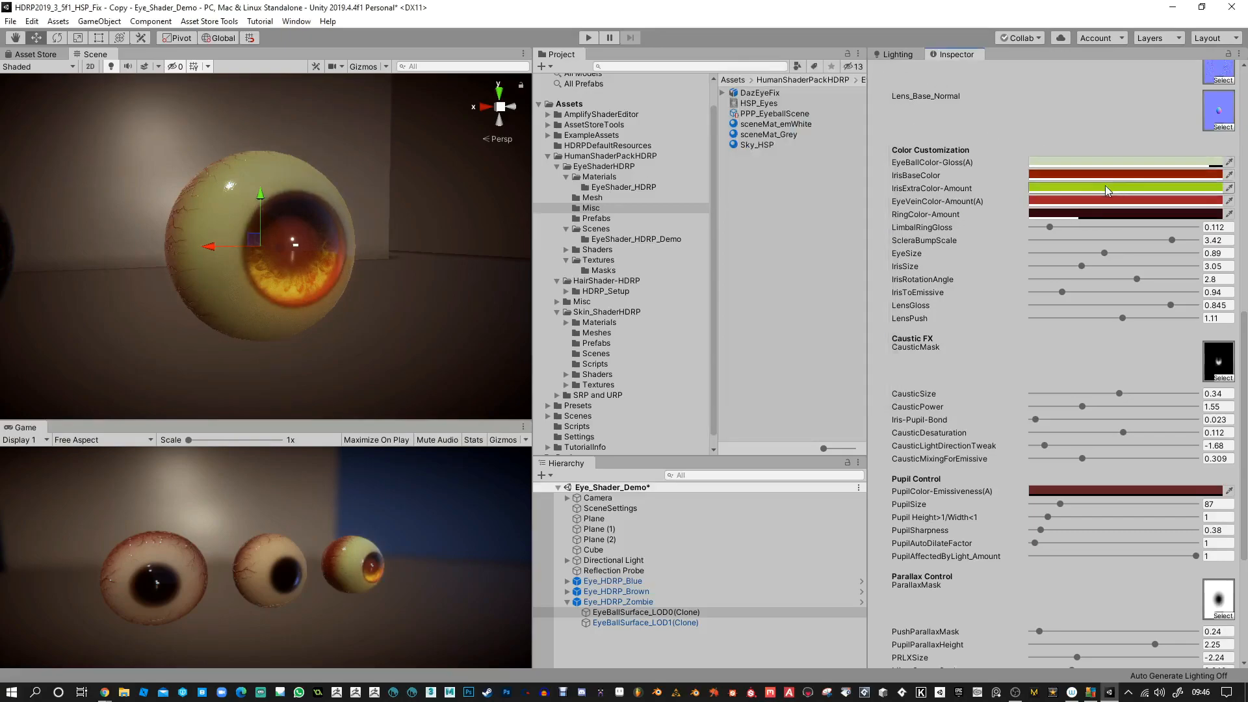
Step: Darken the zombie eye's PupilColor-Emissiveness to 221313 and check the softened pupil from above and the side
{"action": "left_click_drag", "start_coordinate": [390, 189], "coordinate": [273, 280], "text": "alt"}
{"action": "left_click", "coordinate": [1136, 492]}
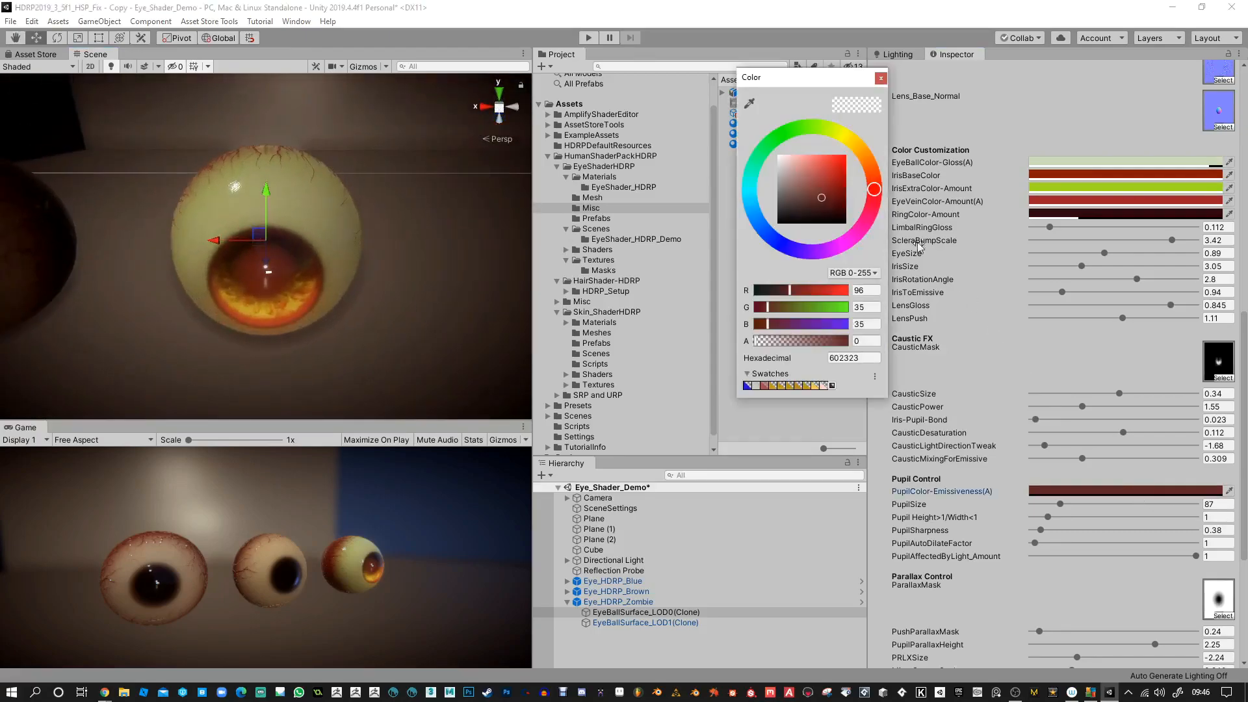
{"action": "left_click_drag", "start_coordinate": [822, 203], "coordinate": [809, 216]}
{"action": "left_click", "coordinate": [824, 217]}
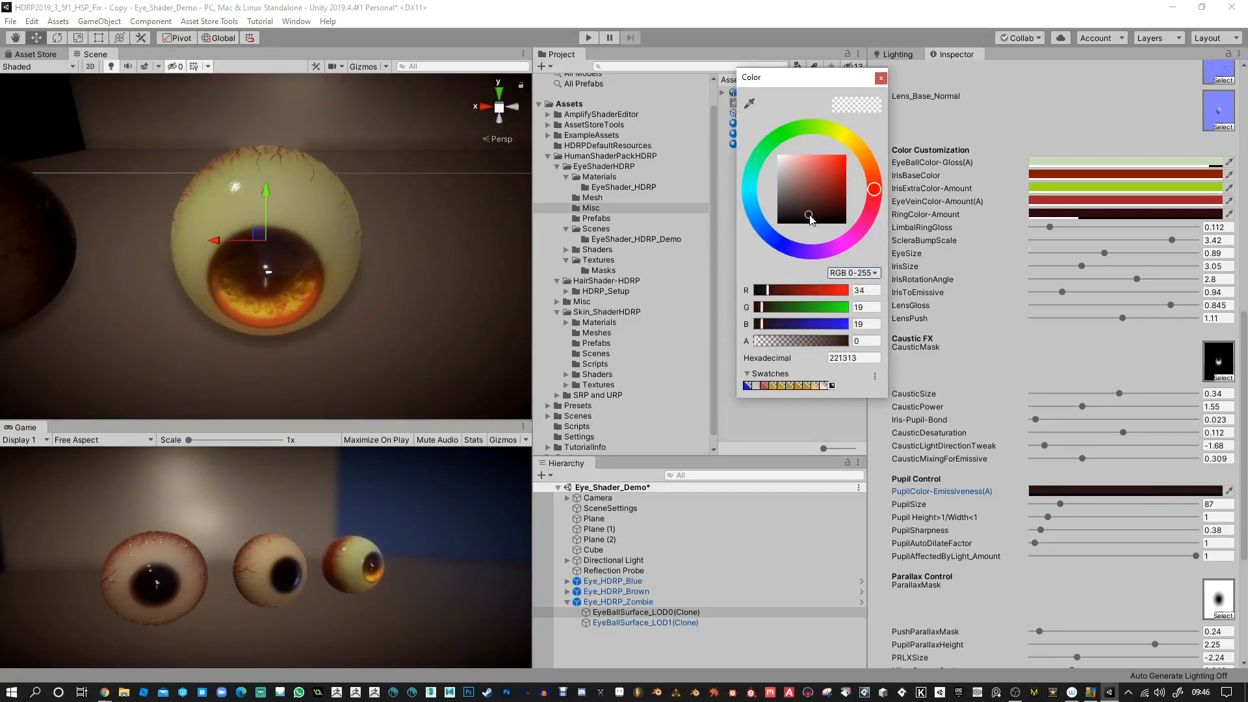
{"action": "left_click", "coordinate": [881, 78]}
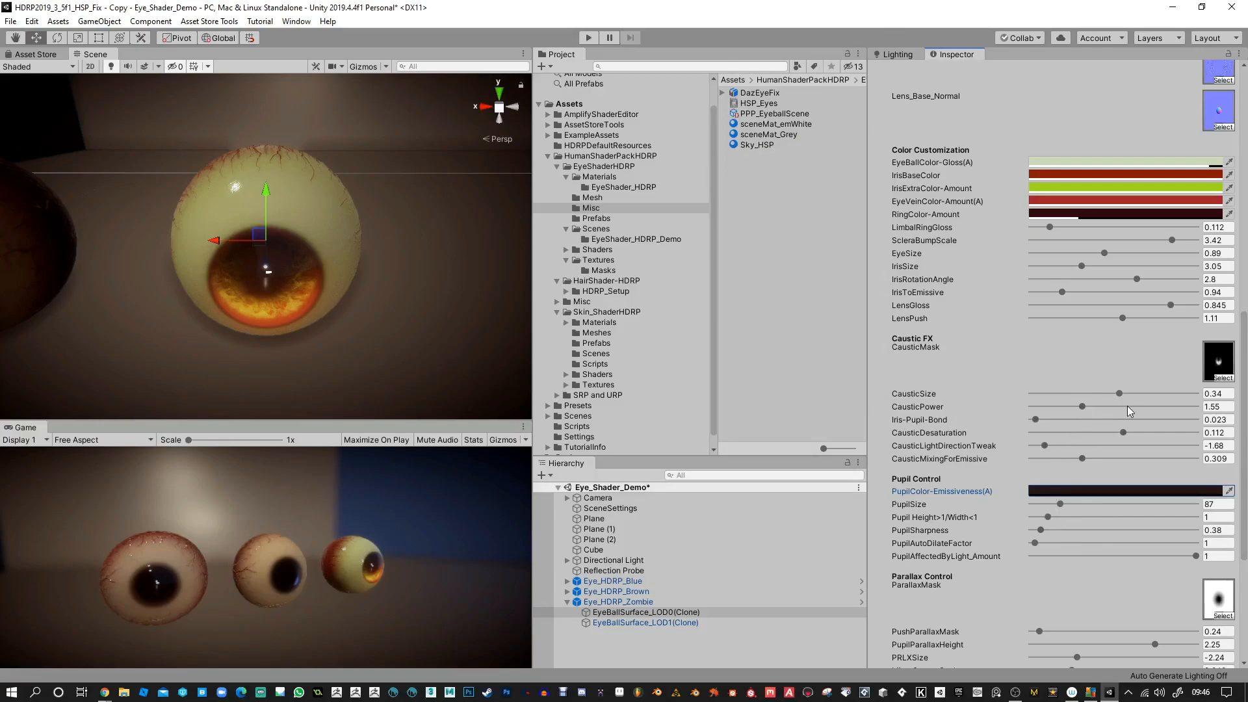
{"action": "left_click_drag", "start_coordinate": [469, 349], "coordinate": [510, 323], "text": "alt"}
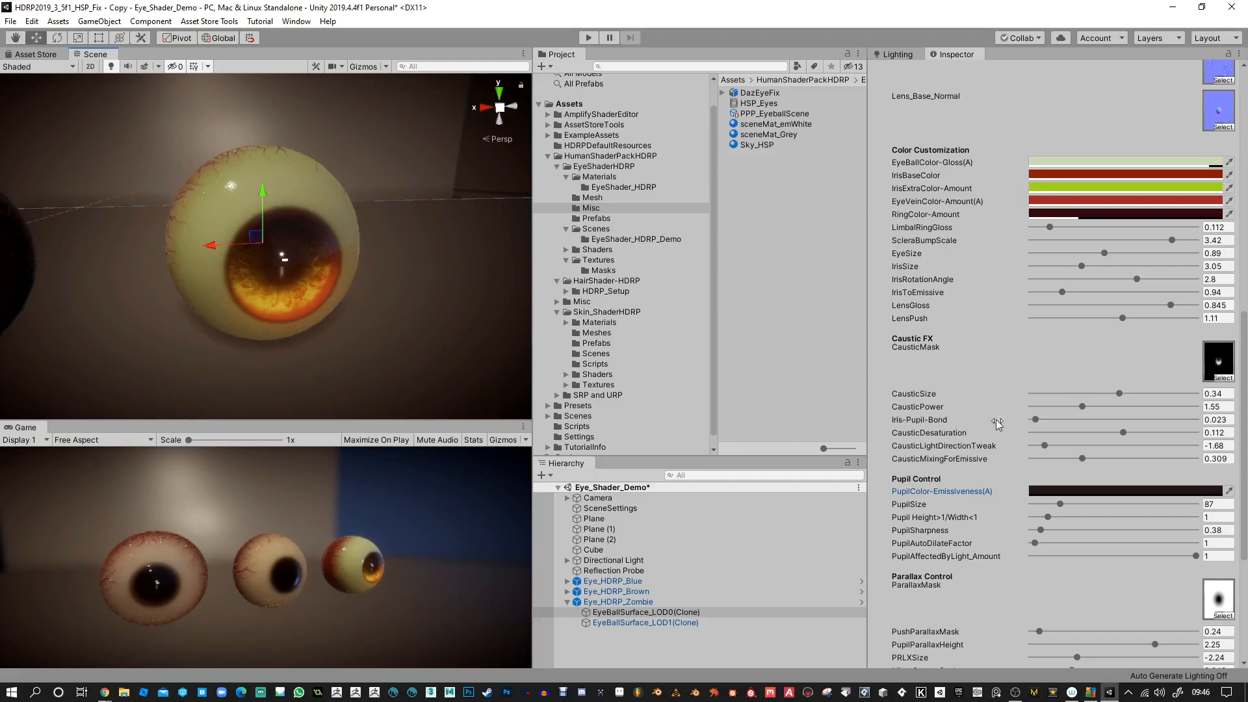
Step: Set the zombie eye's Iris-Pupil-Bond to 0.031 while viewing the iris up close
{"action": "left_click_drag", "start_coordinate": [336, 253], "coordinate": [387, 250], "text": "alt"}
{"action": "scroll", "coordinate": [387, 251], "scroll_direction": "up", "scroll_amount": 4}
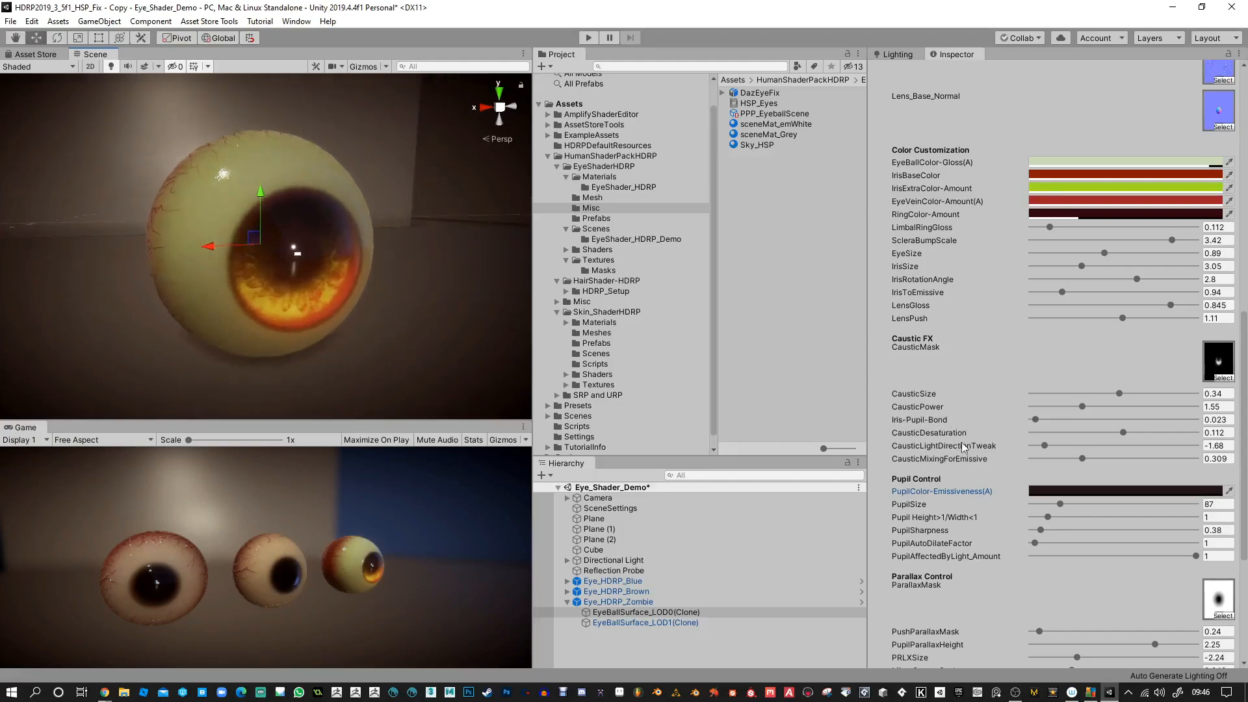
{"action": "left_click_drag", "start_coordinate": [1035, 419], "coordinate": [1037, 424]}
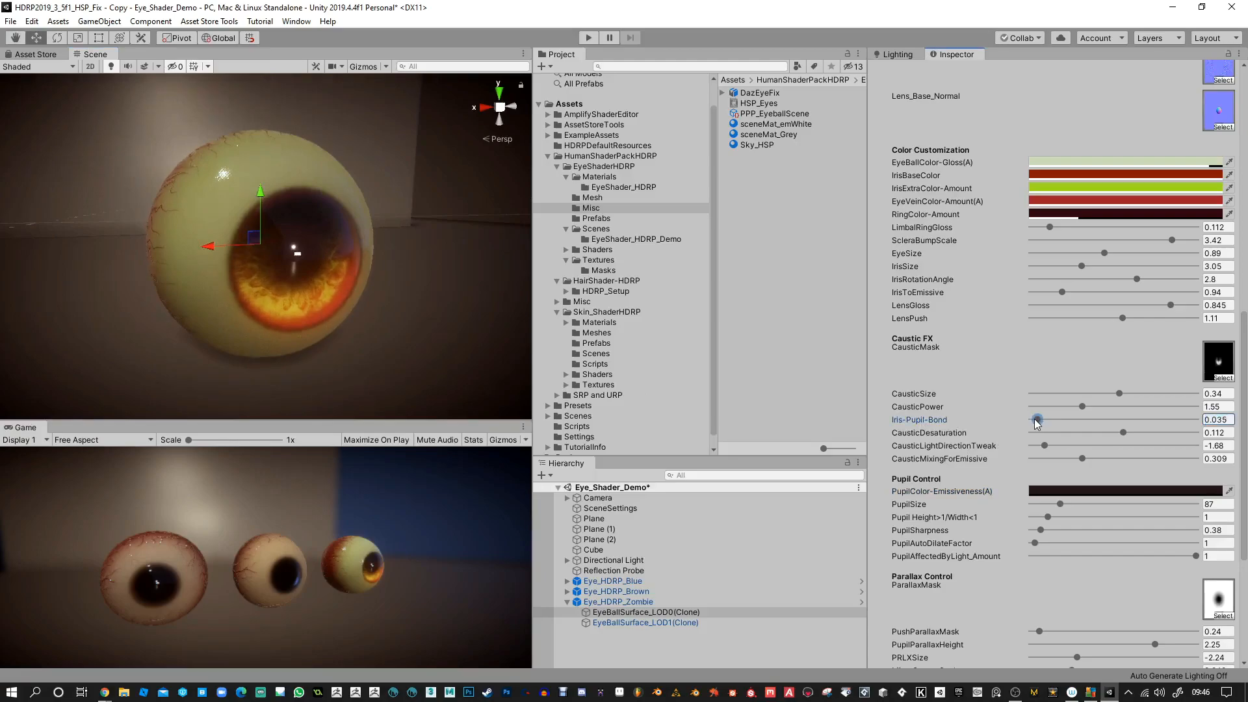
Step: Try a Pupil Height>1/Width<1 value of 0.65 on the zombie eye and check the pupil shape from the side
{"action": "scroll", "coordinate": [1022, 530], "scroll_direction": "down", "scroll_amount": 3}
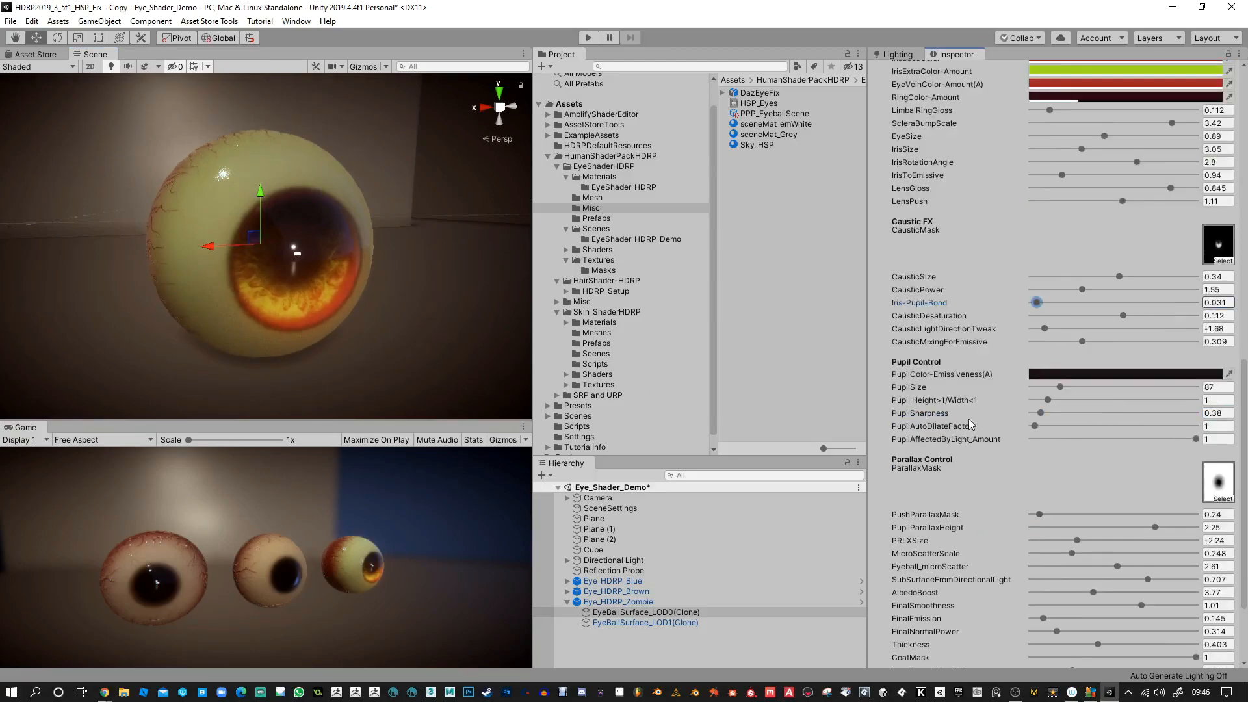
{"action": "scroll", "coordinate": [992, 477], "scroll_direction": "down", "scroll_amount": 3}
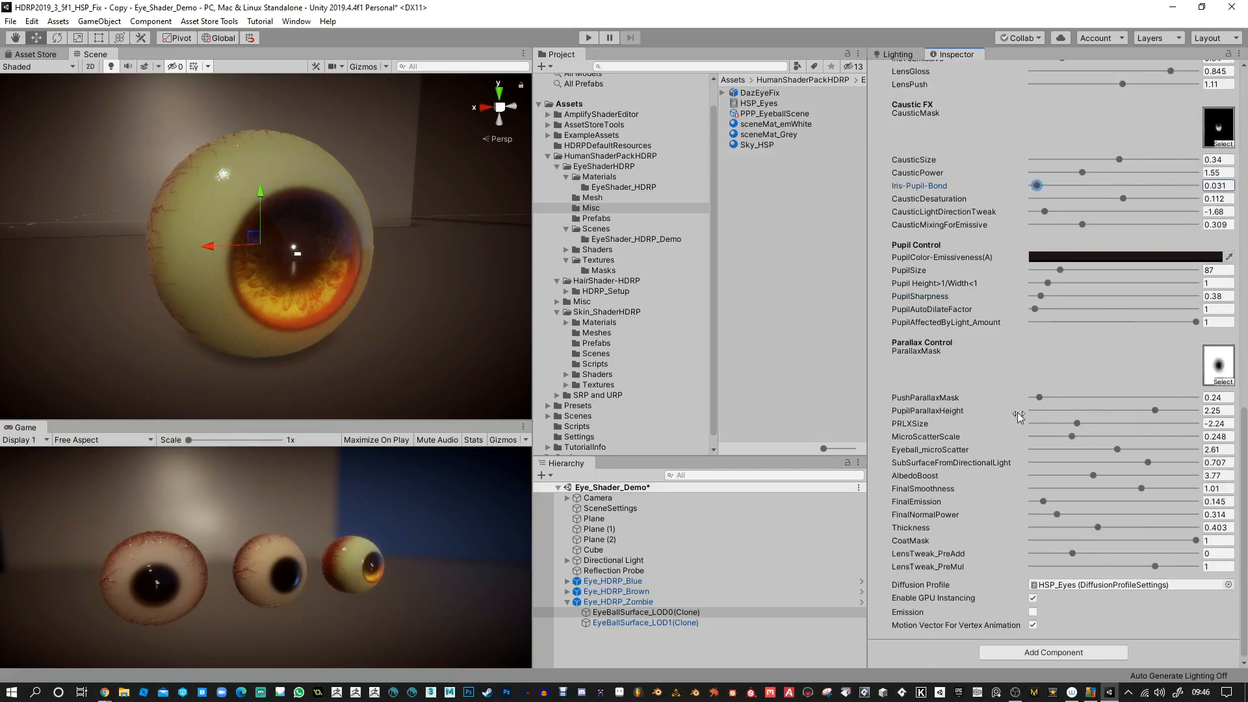
{"action": "left_click_drag", "start_coordinate": [375, 162], "coordinate": [421, 230], "text": "alt"}
{"action": "left_click_drag", "start_coordinate": [1047, 283], "coordinate": [1042, 286]}
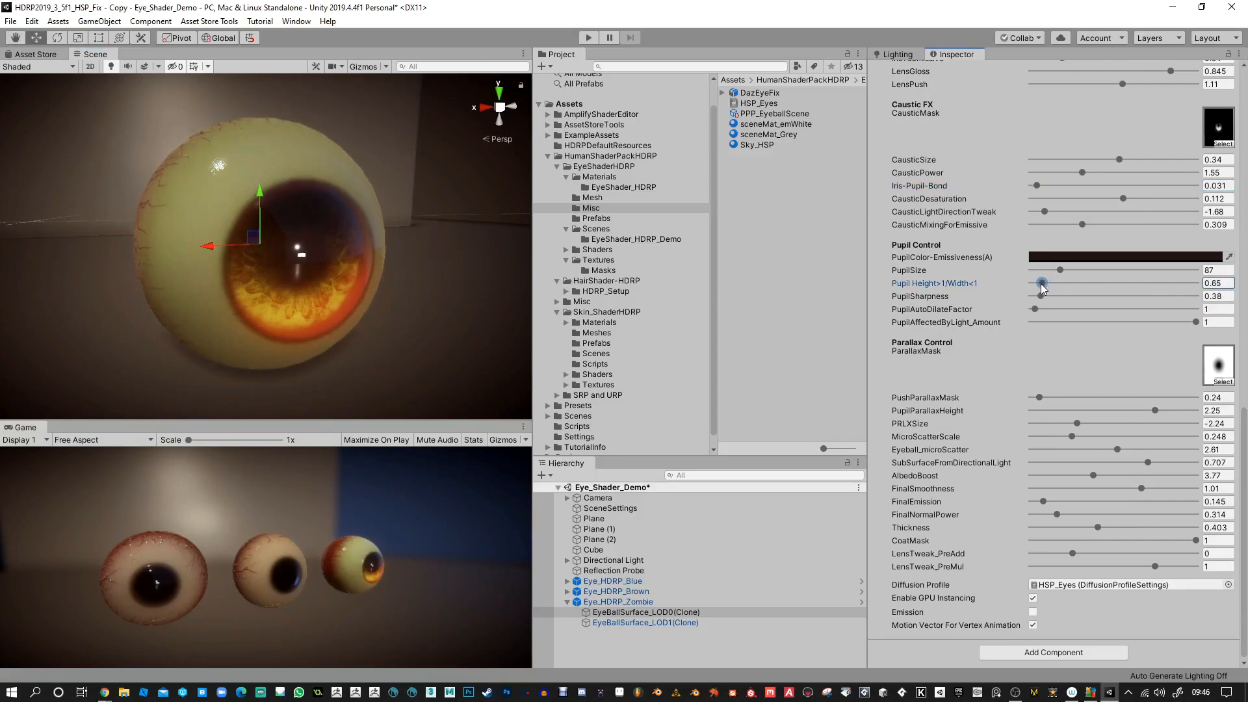
{"action": "right_click_drag", "start_coordinate": [358, 281], "coordinate": [393, 306], "text": "alt"}
{"action": "left_click_drag", "start_coordinate": [393, 306], "coordinate": [462, 300], "text": "alt"}
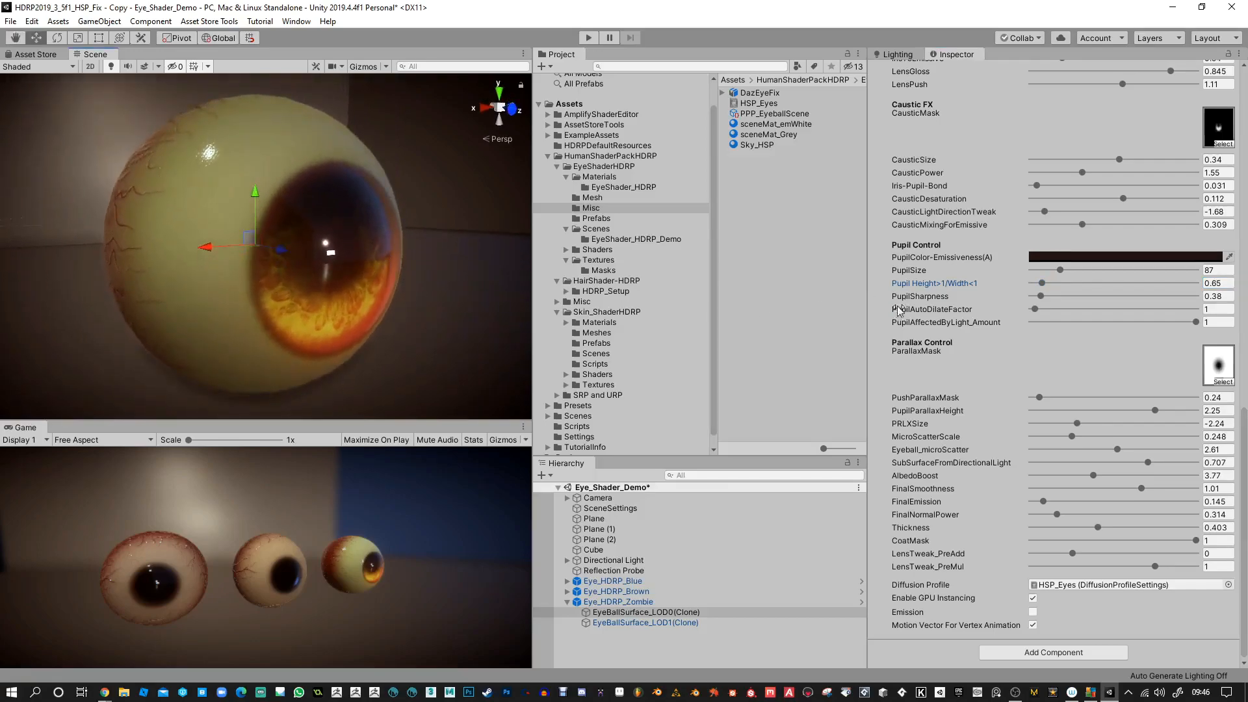
Step: Darken the zombie eye's PupilColor-Emissiveness to the near-black 0E0C0C
{"action": "left_click", "coordinate": [1144, 257]}
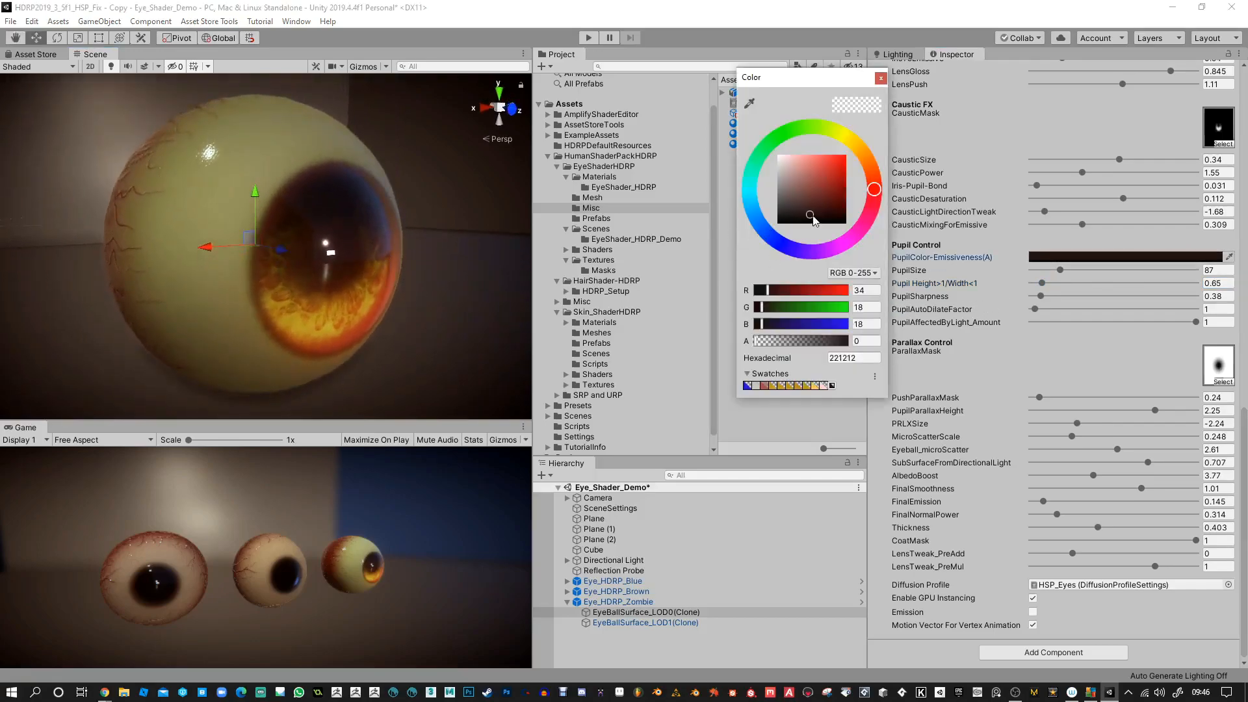
{"action": "left_click_drag", "start_coordinate": [800, 217], "coordinate": [789, 221]}
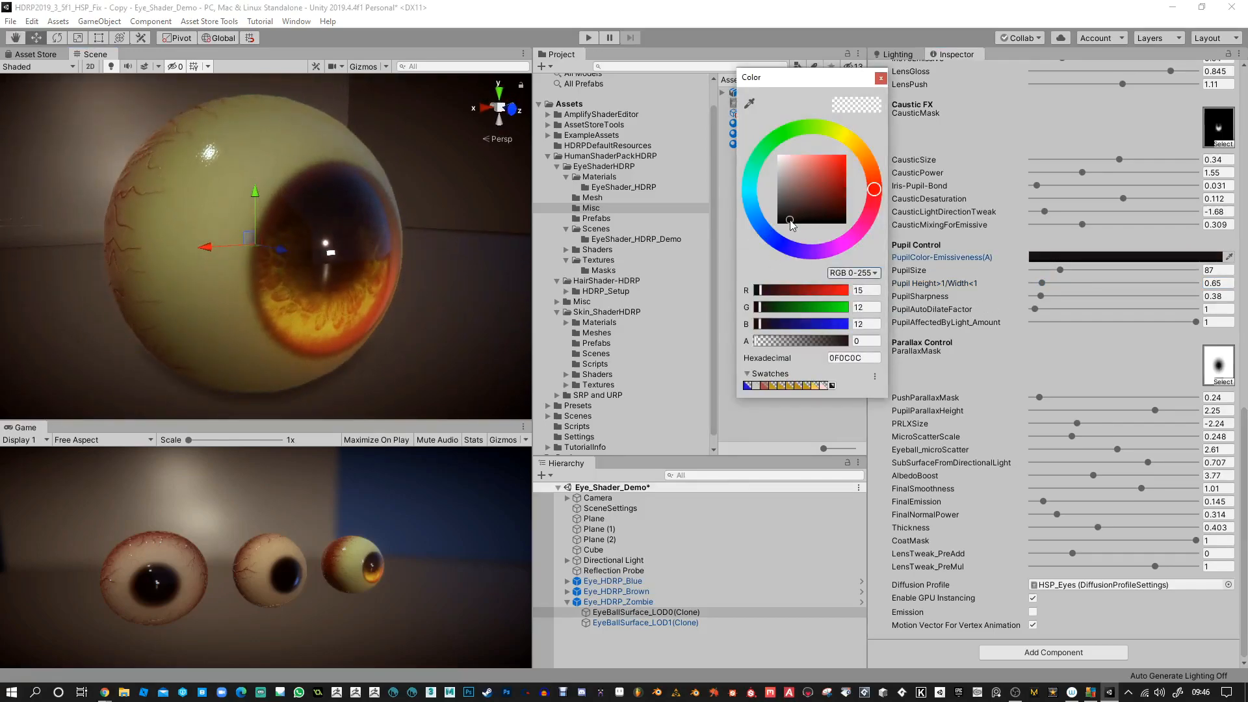
{"action": "left_click", "coordinate": [881, 79]}
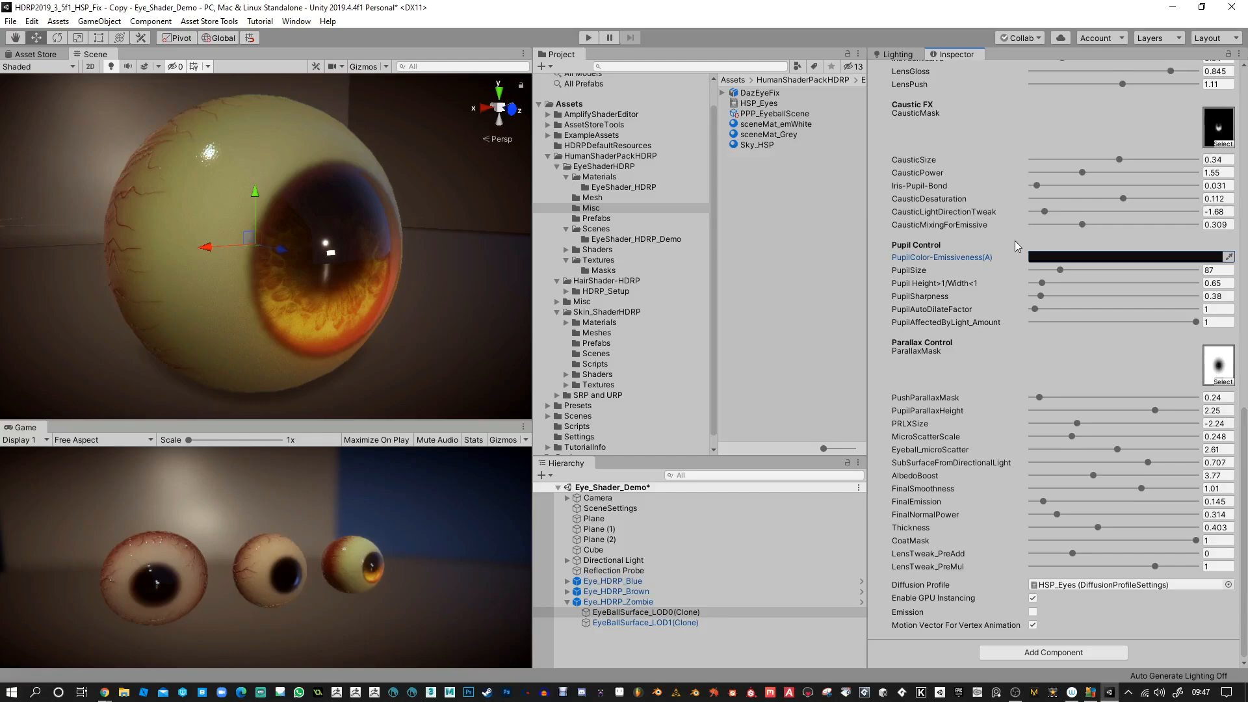
Step: Set the zombie eye's PupilSharpness to 1.75, Pupil Height>1/Width<1 to 1 and PupilSize to 79
{"action": "scroll", "coordinate": [1015, 240], "scroll_direction": "up", "scroll_amount": 6}
{"action": "scroll", "coordinate": [972, 295], "scroll_direction": "down", "scroll_amount": 6}
{"action": "mouse_move", "coordinate": [1041, 298]}
{"action": "left_mouse_down"}
{"action": "mouse_move", "coordinate": [1102, 301]}
{"action": "mouse_move", "coordinate": [1087, 298]}
{"action": "left_mouse_up"}
{"action": "left_click_drag", "start_coordinate": [1228, 283], "coordinate": [1167, 279]}
{"action": "type", "text": "1"}
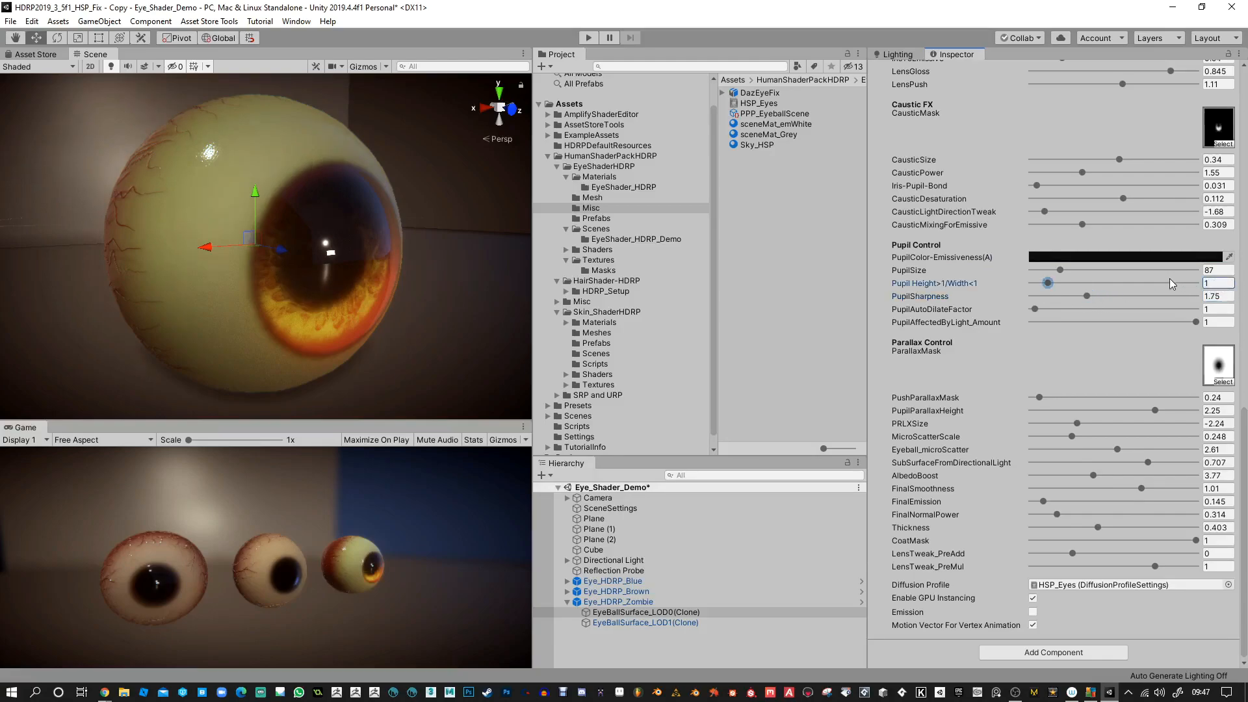
{"action": "mouse_move", "coordinate": [1060, 271]}
{"action": "left_mouse_down"}
{"action": "mouse_move", "coordinate": [1048, 272]}
{"action": "mouse_move", "coordinate": [1059, 276]}
{"action": "left_mouse_up"}
{"action": "left_click_drag", "start_coordinate": [371, 257], "coordinate": [305, 257], "text": "alt"}
Step: Tint the zombie eye's PupilColor-Emissiveness dark green 0E2A0C and soften the pupil with PupilSharpness at 0.9
{"action": "left_click", "coordinate": [1040, 257]}
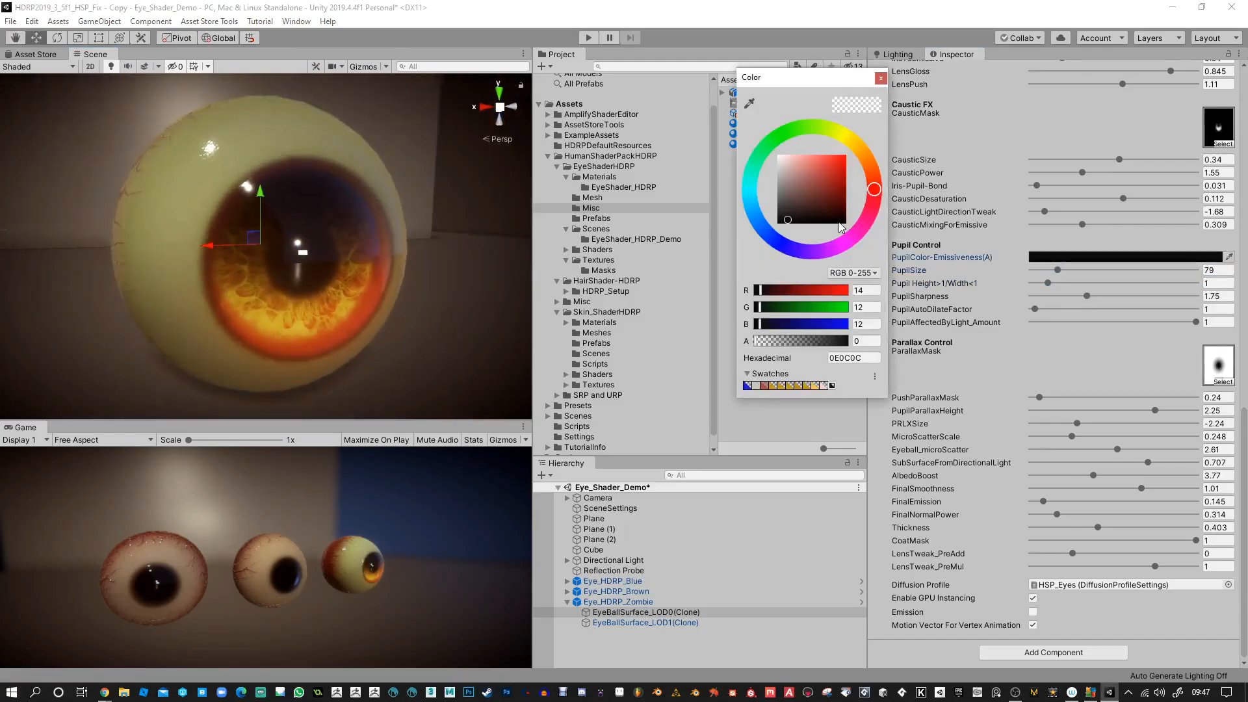
{"action": "left_click", "coordinate": [799, 312]}
{"action": "left_click_drag", "start_coordinate": [798, 311], "coordinate": [772, 313]}
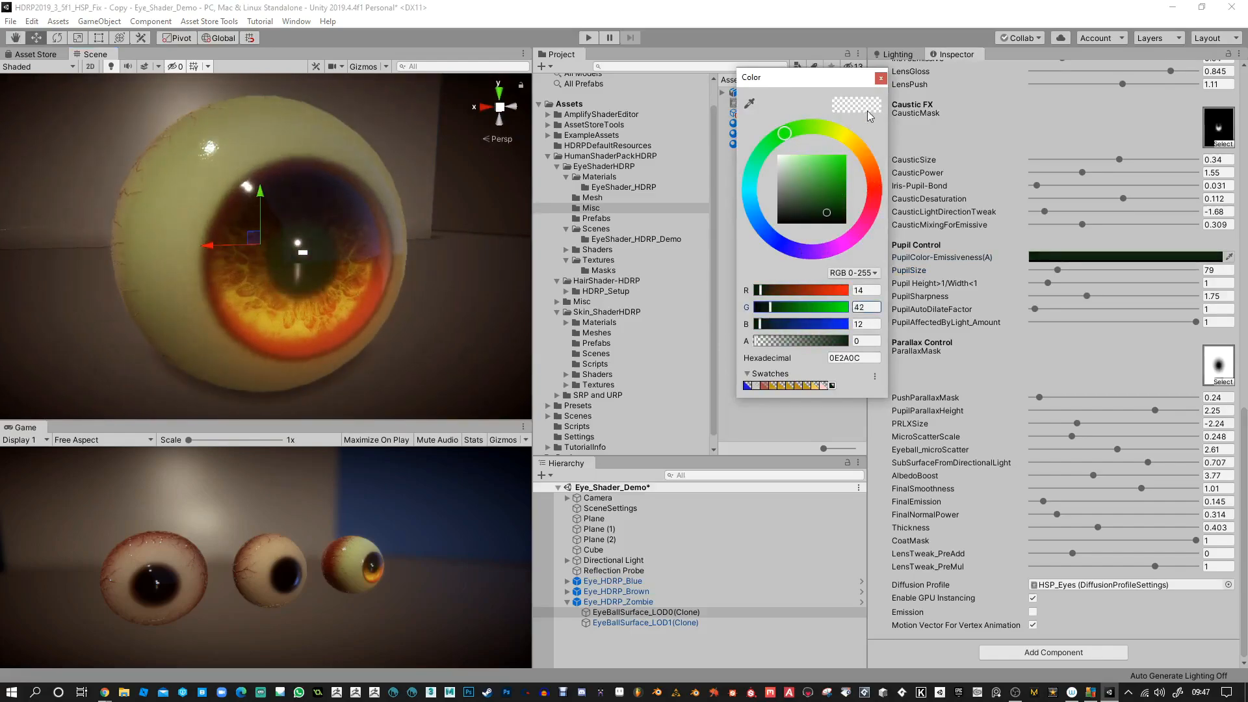
{"action": "left_click", "coordinate": [882, 79]}
{"action": "left_click_drag", "start_coordinate": [1087, 296], "coordinate": [1059, 290]}
{"action": "left_click_drag", "start_coordinate": [429, 298], "coordinate": [430, 309], "text": "alt"}
{"action": "mouse_move", "coordinate": [438, 337]}
{"action": "right_mouse_down", "text": "alt"}
{"action": "mouse_move", "coordinate": [429, 272]}
{"action": "mouse_move", "coordinate": [438, 316]}
{"action": "right_mouse_up", "text": "alt"}
Step: Try the dark green 14200A as the zombie eye's IrisBaseColor
{"action": "scroll", "coordinate": [1163, 211], "scroll_direction": "up", "scroll_amount": 3}
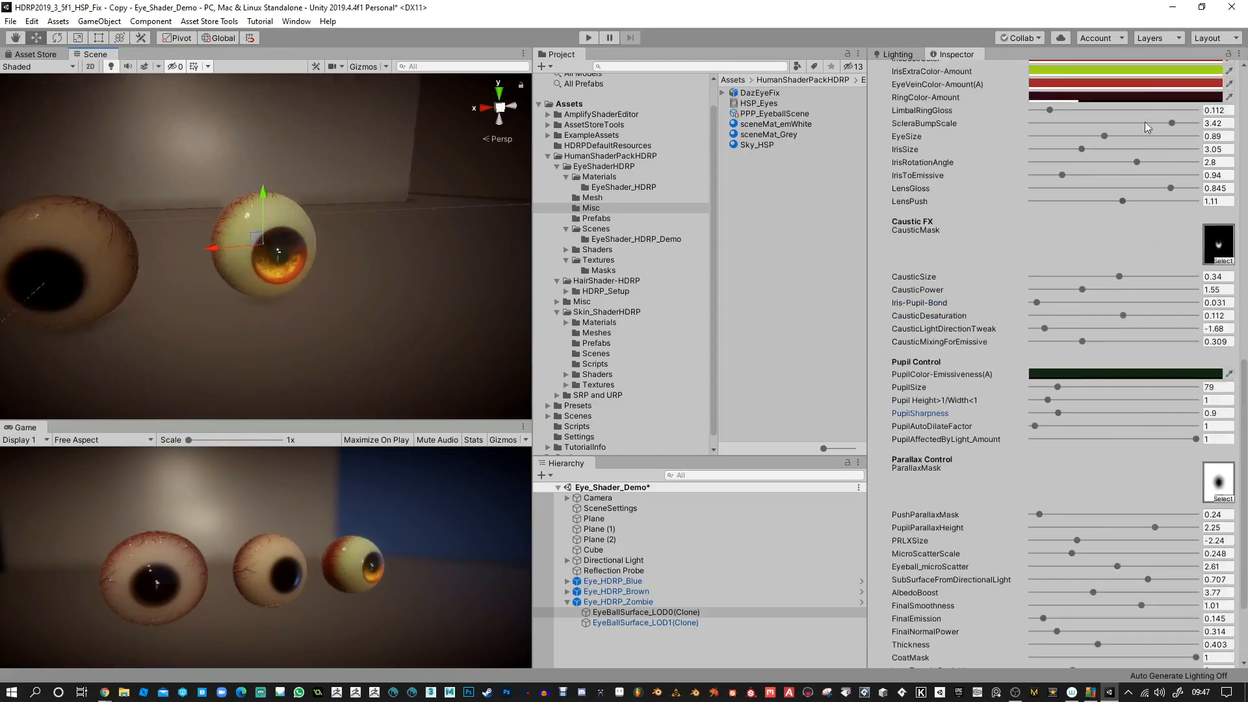
{"action": "scroll", "coordinate": [1132, 111], "scroll_direction": "up", "scroll_amount": 3}
{"action": "left_click", "coordinate": [1126, 175]}
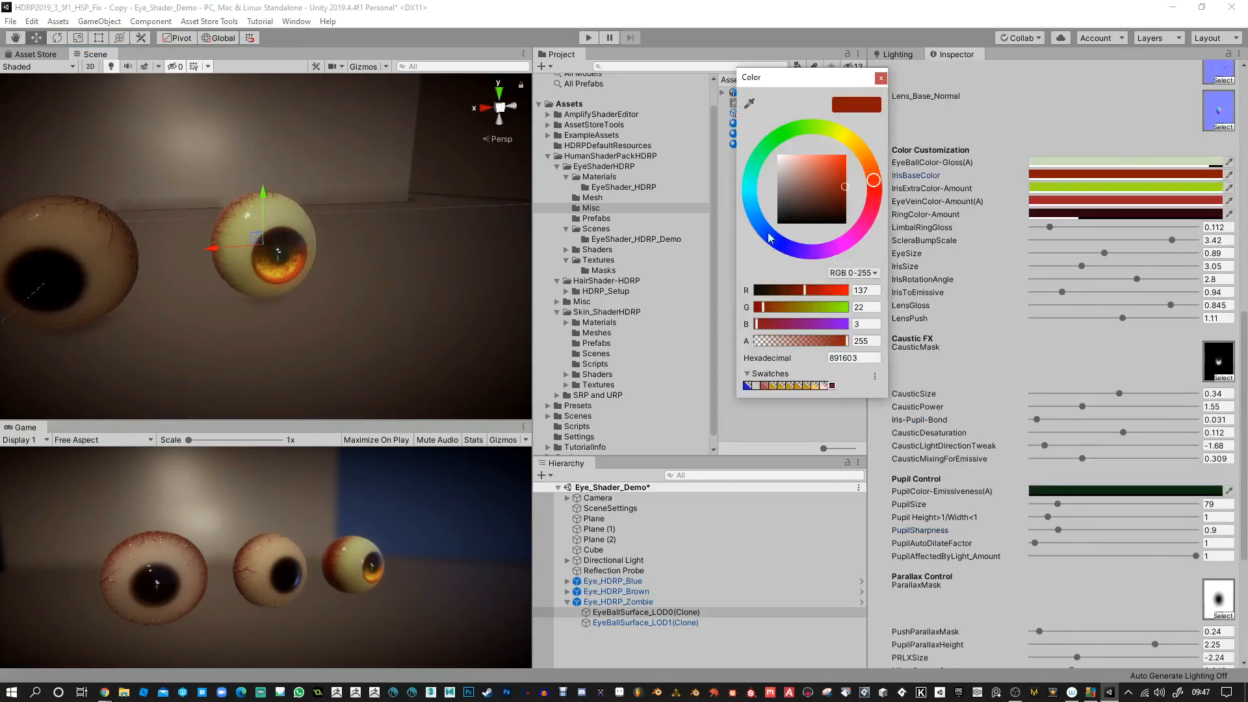
{"action": "left_click_drag", "start_coordinate": [863, 153], "coordinate": [810, 128]}
{"action": "left_click_drag", "start_coordinate": [824, 213], "coordinate": [827, 220]}
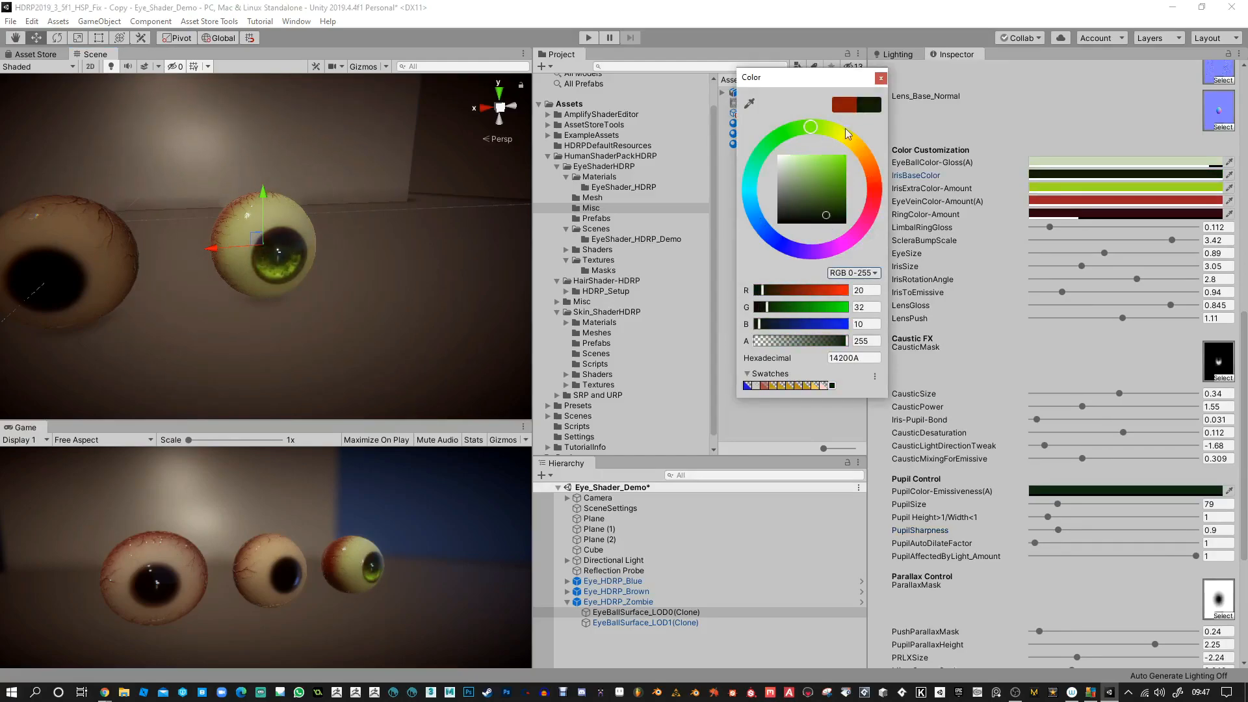
{"action": "left_click", "coordinate": [880, 78]}
Step: Change the zombie eye's IrisExtraColor-Amount to yellow and its IrisBaseColor to the olive 454613
{"action": "left_click", "coordinate": [1065, 191]}
{"action": "left_click_drag", "start_coordinate": [858, 150], "coordinate": [866, 159]}
{"action": "mouse_move", "coordinate": [837, 169]}
{"action": "left_mouse_down"}
{"action": "mouse_move", "coordinate": [855, 148]}
{"action": "mouse_move", "coordinate": [845, 135]}
{"action": "mouse_move", "coordinate": [828, 168]}
{"action": "mouse_move", "coordinate": [828, 220]}
{"action": "mouse_move", "coordinate": [831, 209]}
{"action": "left_mouse_up"}
{"action": "left_click", "coordinate": [881, 80]}
{"action": "left_click", "coordinate": [1105, 174]}
{"action": "mouse_move", "coordinate": [823, 133]}
{"action": "left_mouse_down"}
{"action": "mouse_move", "coordinate": [853, 144]}
{"action": "mouse_move", "coordinate": [842, 135]}
{"action": "left_mouse_up"}
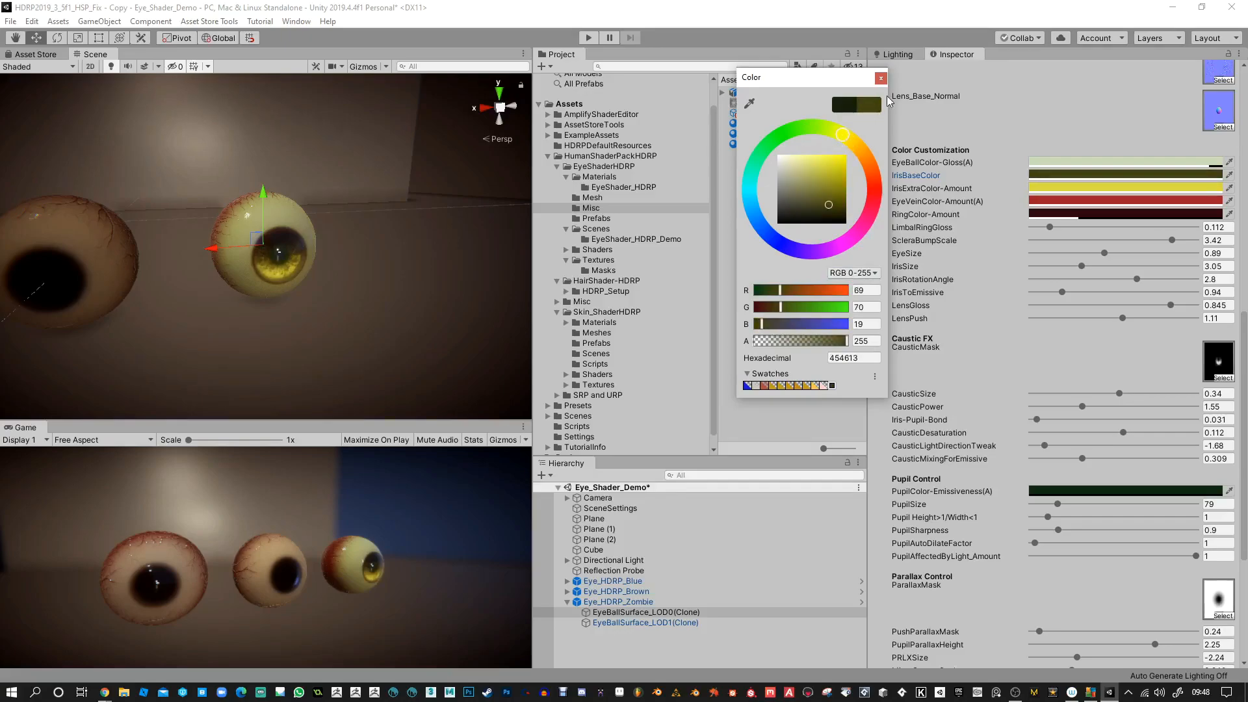
{"action": "left_click", "coordinate": [880, 79]}
Step: Recolour the zombie eye's veins by setting EyeVeinColor-Amount to the mustard yellow 8E8519
{"action": "left_click_drag", "start_coordinate": [367, 242], "coordinate": [502, 245], "text": "alt"}
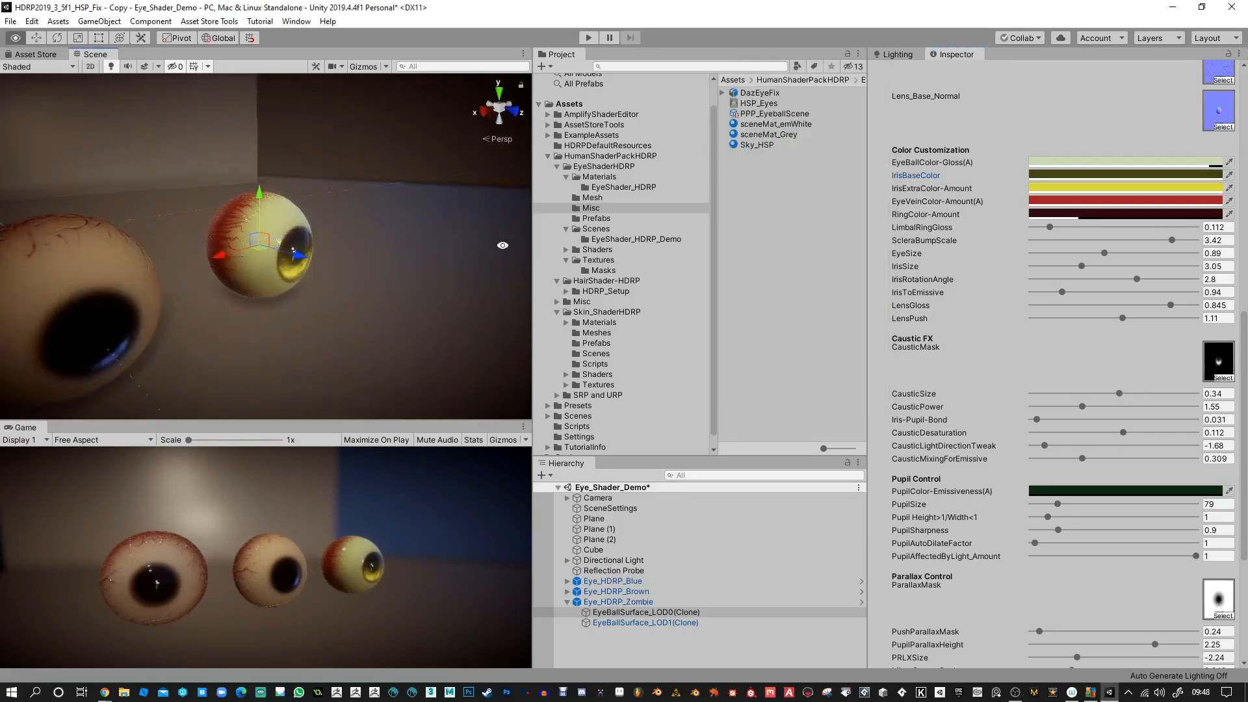
{"action": "left_click", "coordinate": [1104, 200]}
{"action": "mouse_move", "coordinate": [874, 186]}
{"action": "left_mouse_down"}
{"action": "mouse_move", "coordinate": [868, 224]}
{"action": "mouse_move", "coordinate": [871, 164]}
{"action": "mouse_move", "coordinate": [844, 138]}
{"action": "mouse_move", "coordinate": [841, 155]}
{"action": "left_mouse_up"}
{"action": "left_click", "coordinate": [835, 186]}
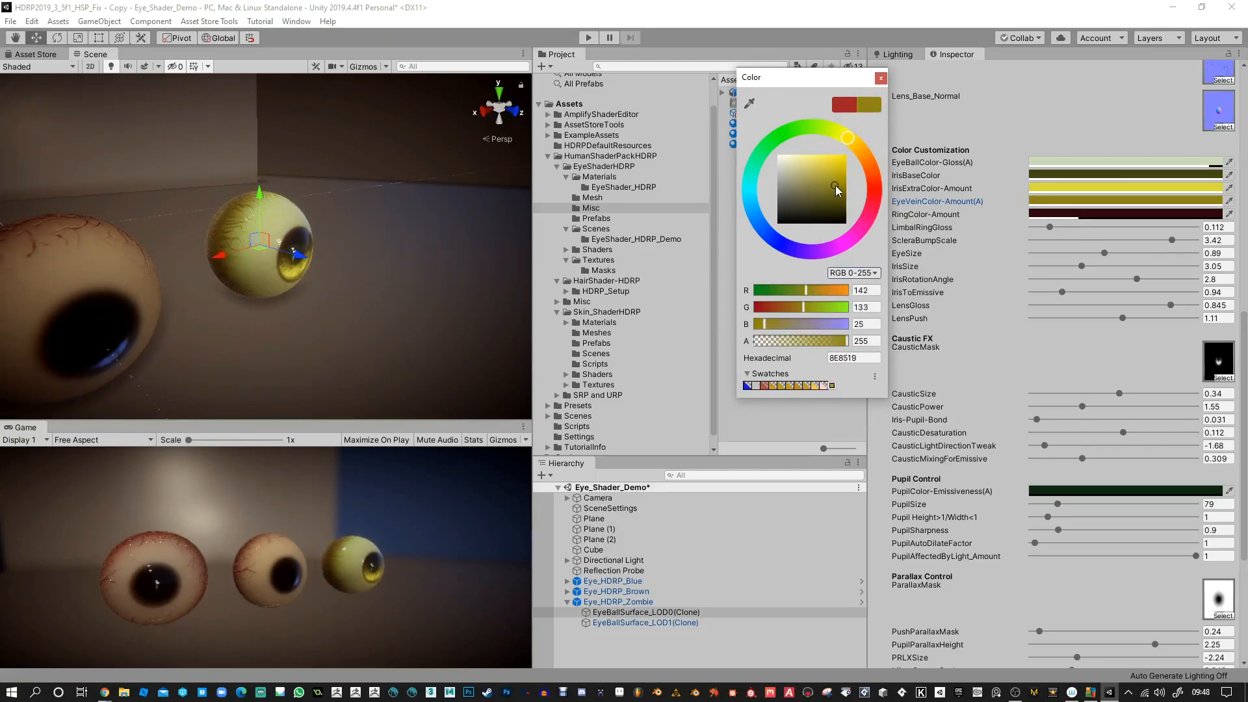
{"action": "left_click", "coordinate": [881, 79]}
Step: Select the blue eye's LOD0 surface in the scene and expand its Eye_HDRP_Blue material properties
{"action": "left_click_drag", "start_coordinate": [395, 258], "coordinate": [369, 228], "text": "alt"}
{"action": "right_click_drag", "start_coordinate": [380, 328], "coordinate": [394, 244], "text": "alt"}
{"action": "left_click_drag", "start_coordinate": [394, 244], "coordinate": [252, 345], "text": "alt"}
{"action": "middle_click_drag", "start_coordinate": [318, 324], "coordinate": [513, 320], "text": "alt"}
{"action": "left_click_drag", "start_coordinate": [300, 327], "coordinate": [415, 326], "text": "alt"}
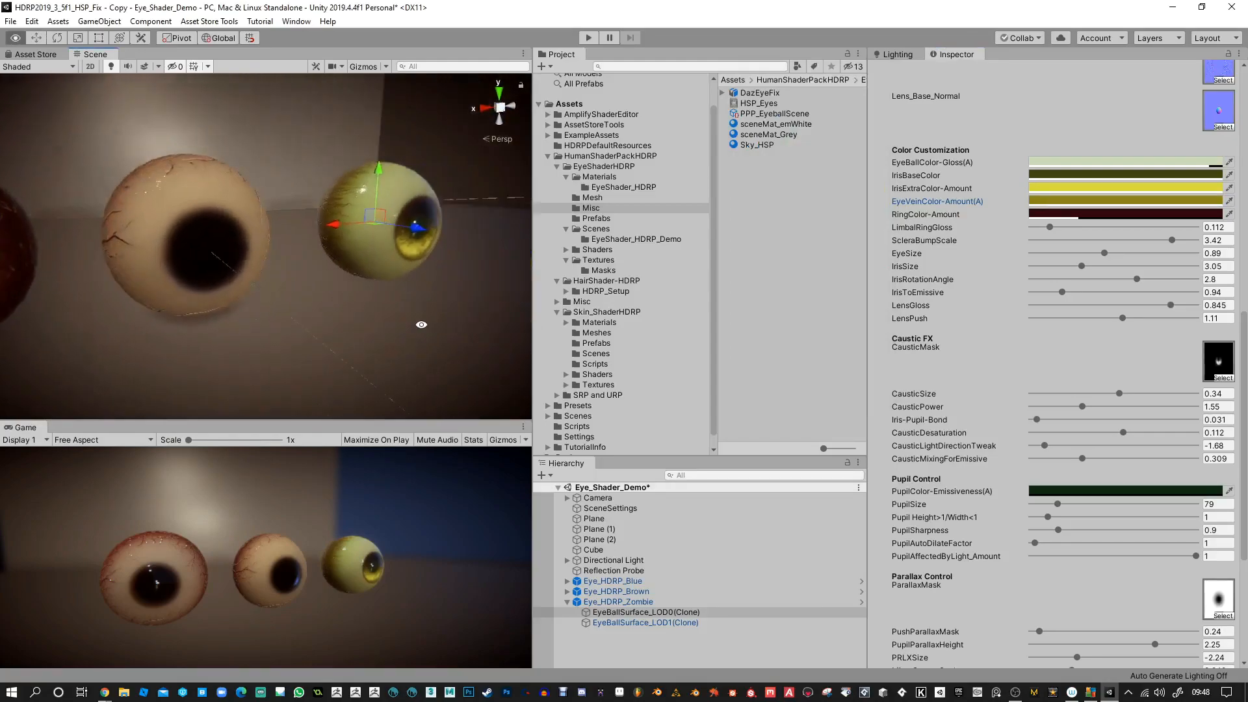
{"action": "middle_click_drag", "start_coordinate": [279, 312], "coordinate": [335, 310], "text": "alt"}
{"action": "scroll", "coordinate": [334, 310], "scroll_direction": "up", "scroll_amount": 4}
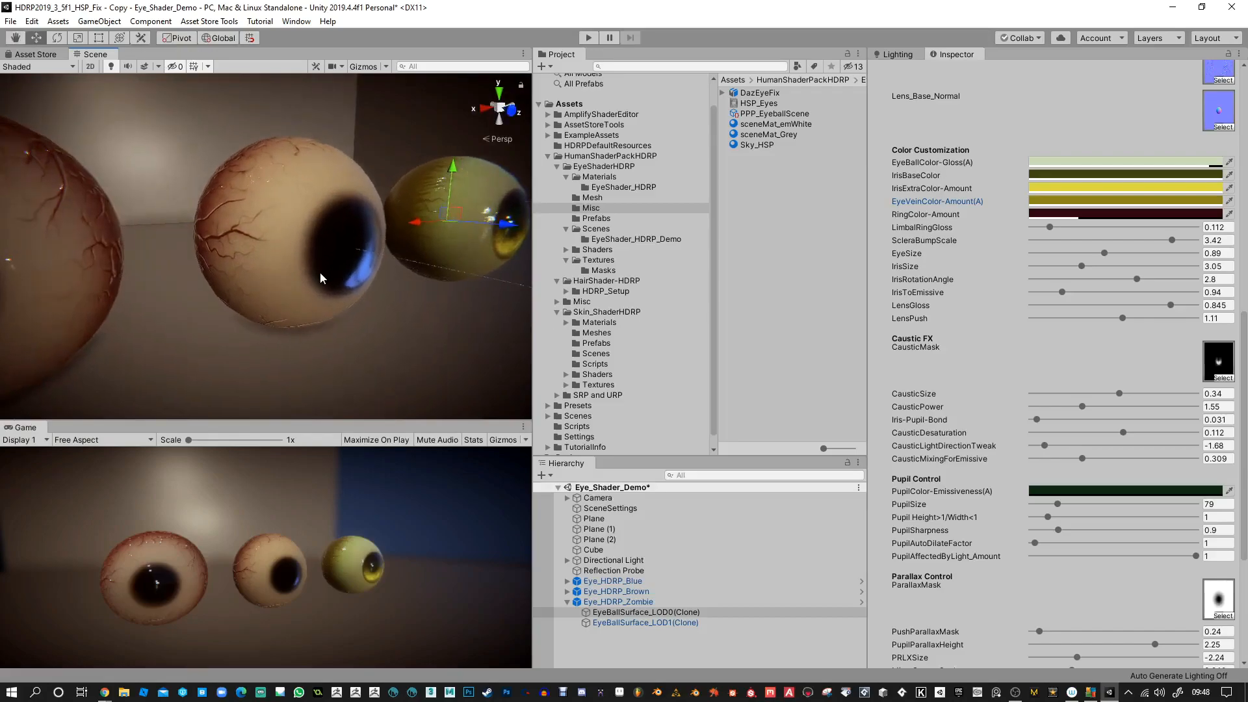
{"action": "left_click", "coordinate": [321, 271]}
{"action": "left_click", "coordinate": [321, 272]}
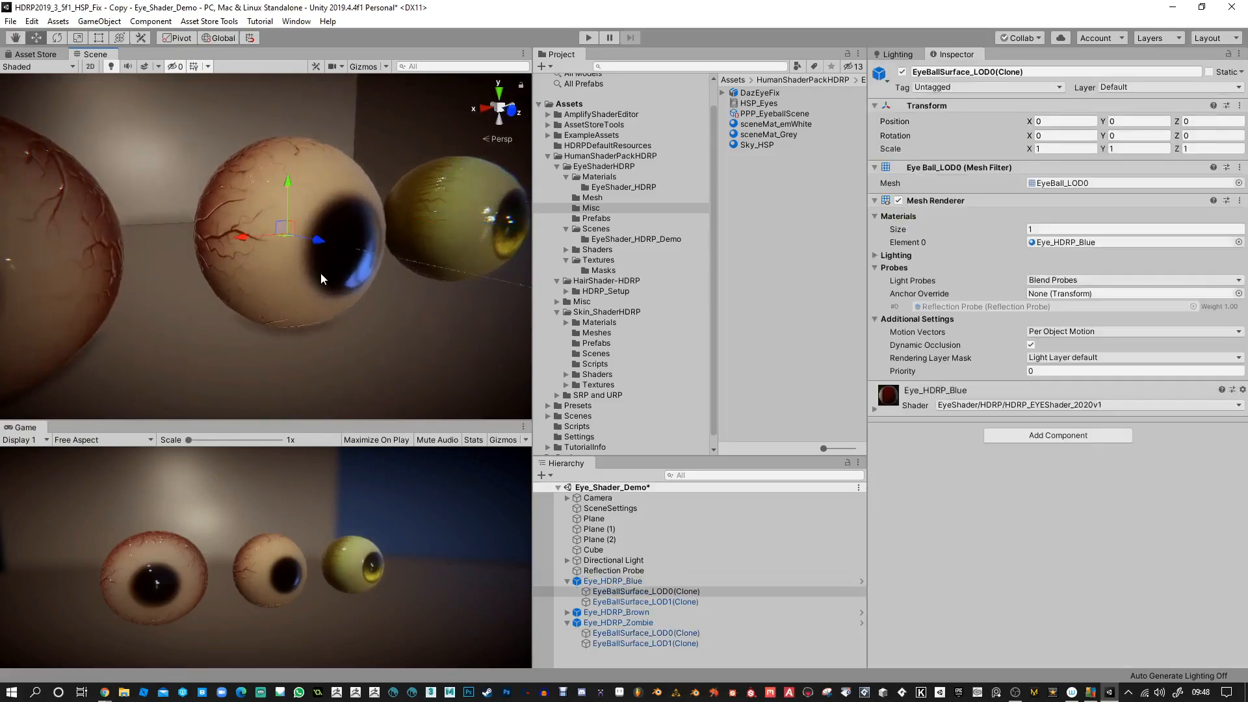
{"action": "left_click", "coordinate": [875, 408]}
{"action": "left_click_drag", "start_coordinate": [868, 159], "coordinate": [882, 163]}
Step: Set the blue eye's PupilAutoDilateFactor and PupilAffectedByLight_Amount to 0
{"action": "scroll", "coordinate": [1006, 424], "scroll_direction": "down", "scroll_amount": 12}
{"action": "scroll", "coordinate": [1031, 420], "scroll_direction": "down", "scroll_amount": 3}
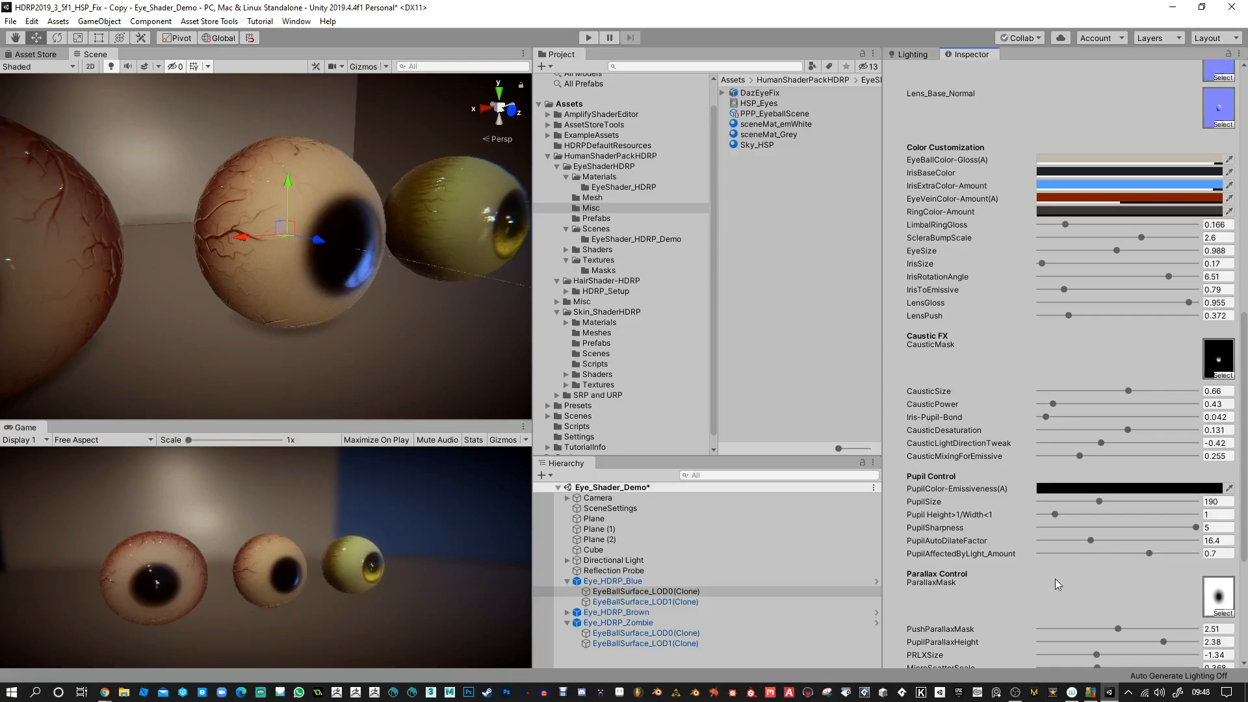
{"action": "scroll", "coordinate": [1050, 365], "scroll_direction": "up", "scroll_amount": 9}
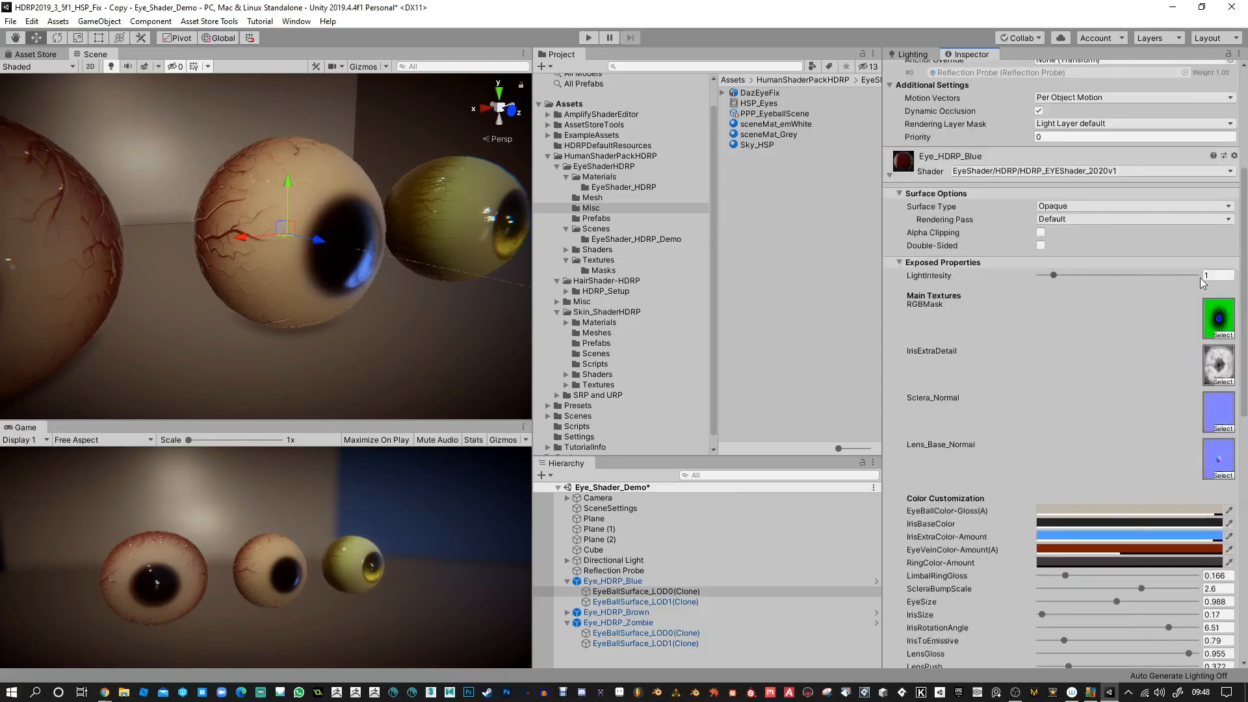
{"action": "scroll", "coordinate": [997, 403], "scroll_direction": "down", "scroll_amount": 15}
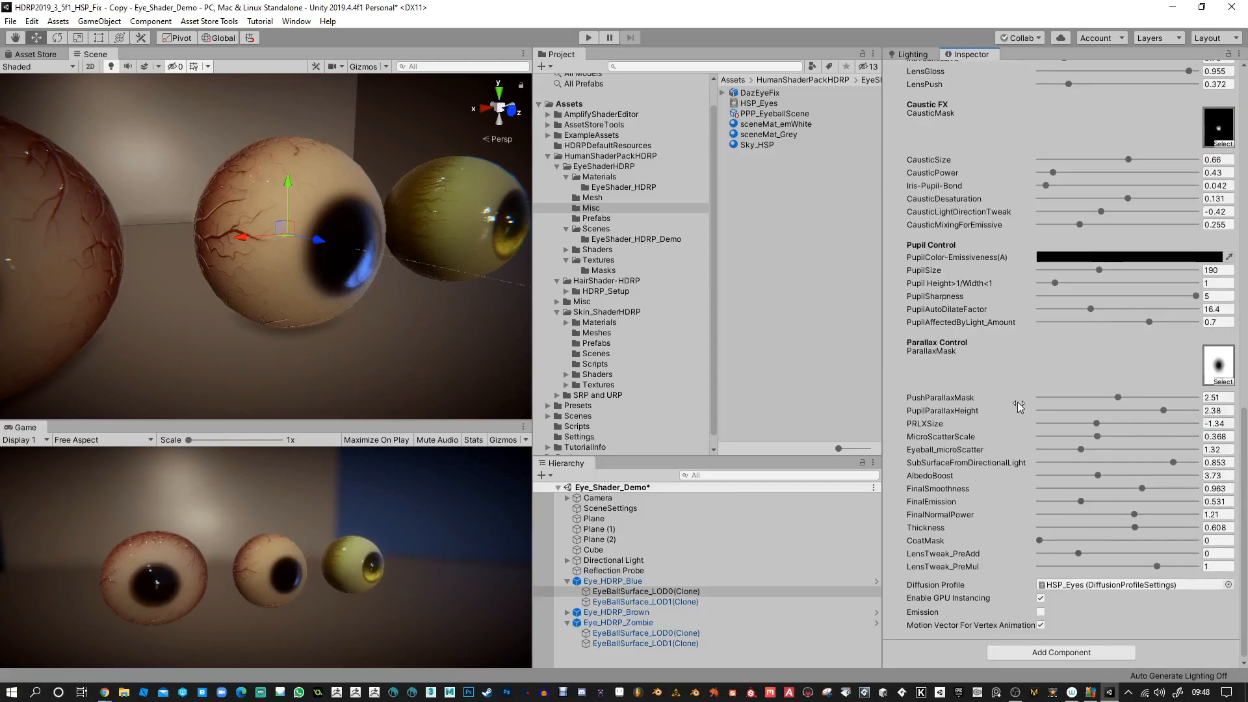
{"action": "left_click_drag", "start_coordinate": [1091, 308], "coordinate": [1038, 309]}
{"action": "left_click", "coordinate": [1040, 322]}
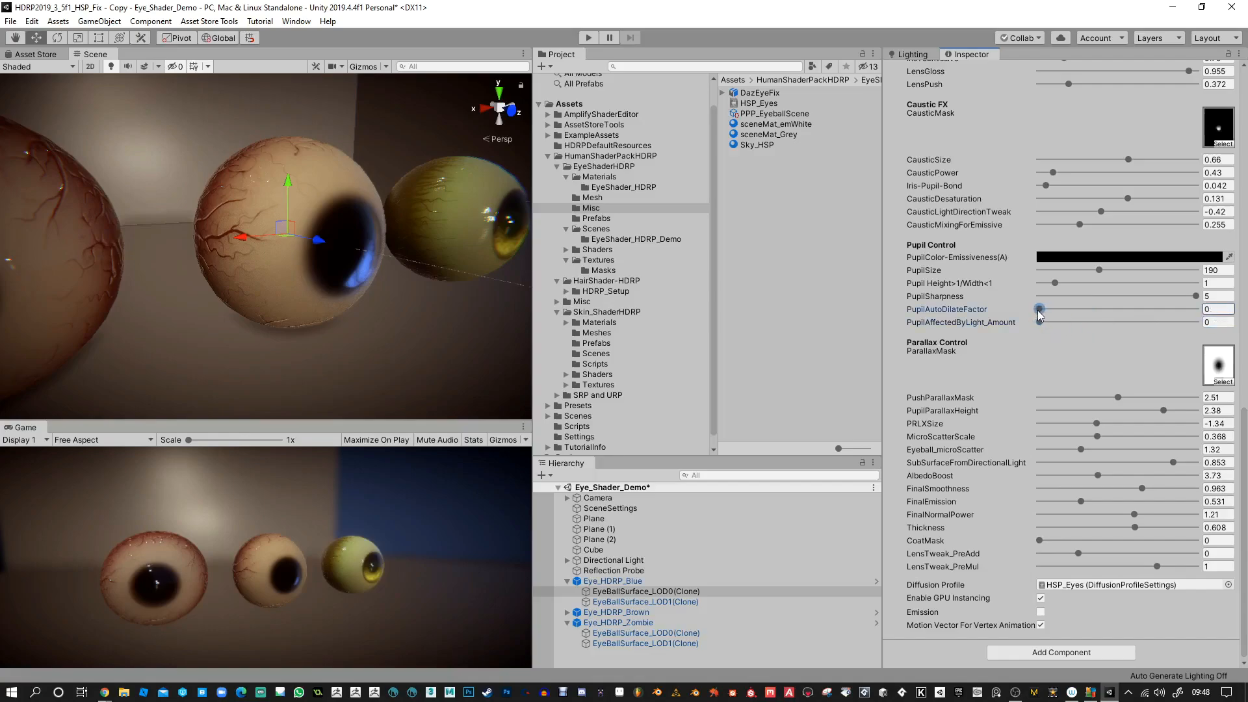
Step: Set the blue eye's PupilSharpness to 4.92 and PupilSize to 26, with PupilAutoDilateFactor at 1.9 and PupilAffectedByLight_Amount at 0.098
{"action": "left_click_drag", "start_coordinate": [1195, 296], "coordinate": [1166, 292]}
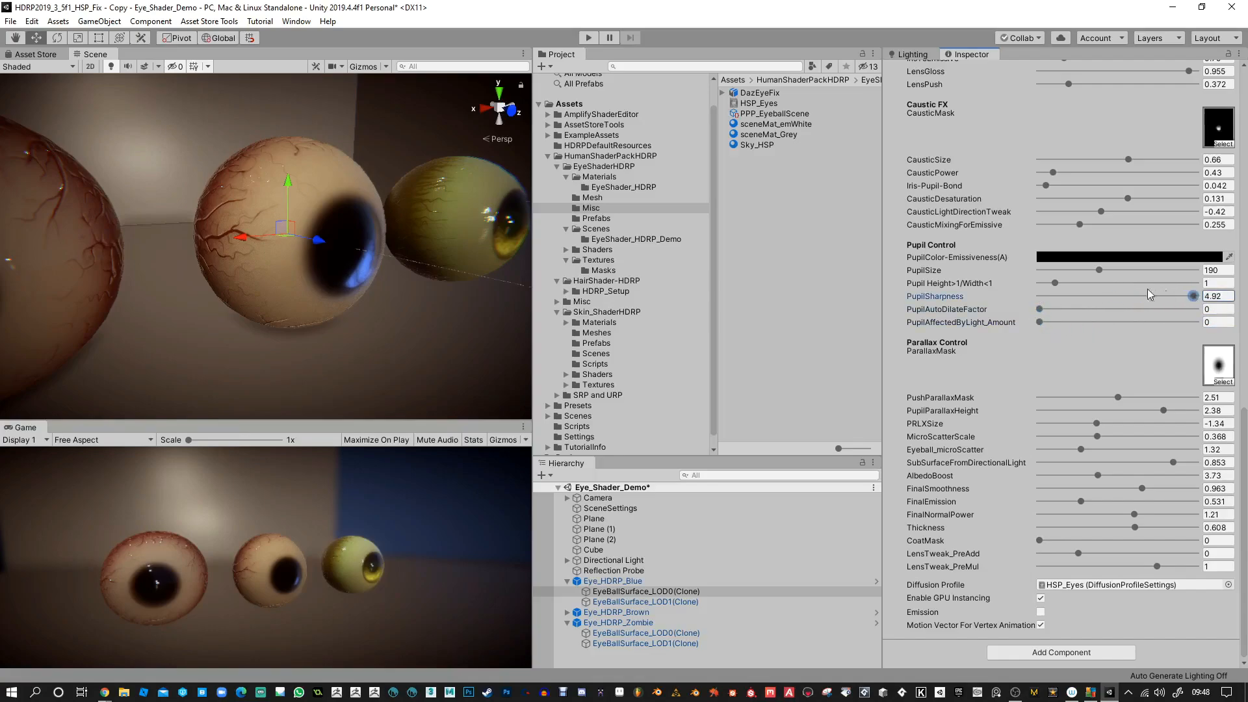
{"action": "left_click_drag", "start_coordinate": [1097, 272], "coordinate": [1043, 266]}
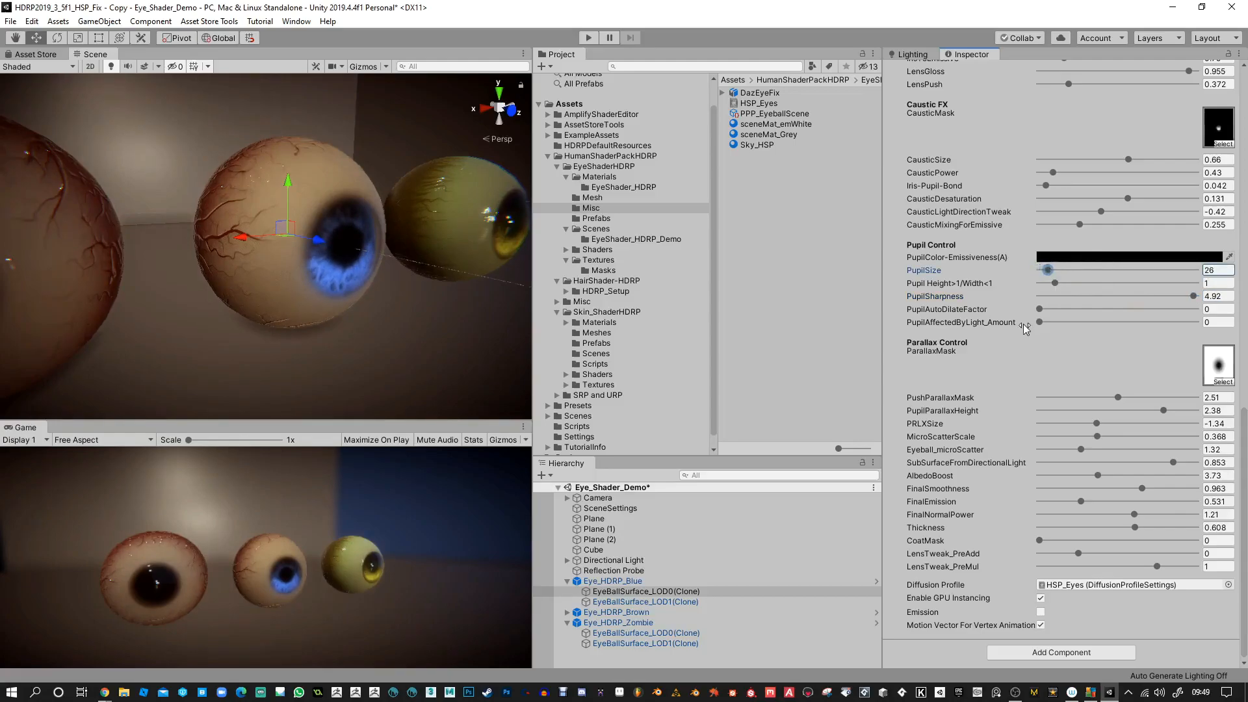
{"action": "mouse_move", "coordinate": [1039, 322]}
{"action": "left_mouse_down"}
{"action": "mouse_move", "coordinate": [1061, 323]}
{"action": "mouse_move", "coordinate": [1047, 312]}
{"action": "left_mouse_up"}
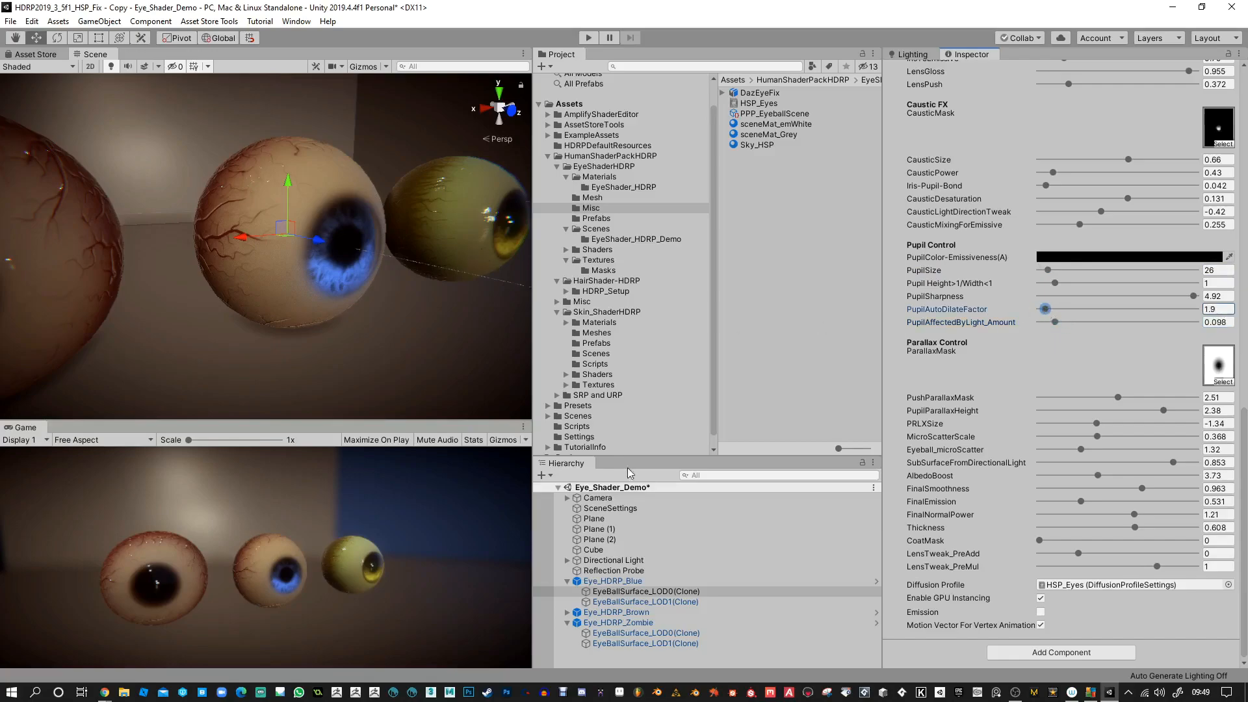
Step: Check the zombie eye's pupil settings, then set the blue eye's PupilAutoDilateFactor and PupilAffectedByLight_Amount to 1
{"action": "left_click", "coordinate": [643, 633]}
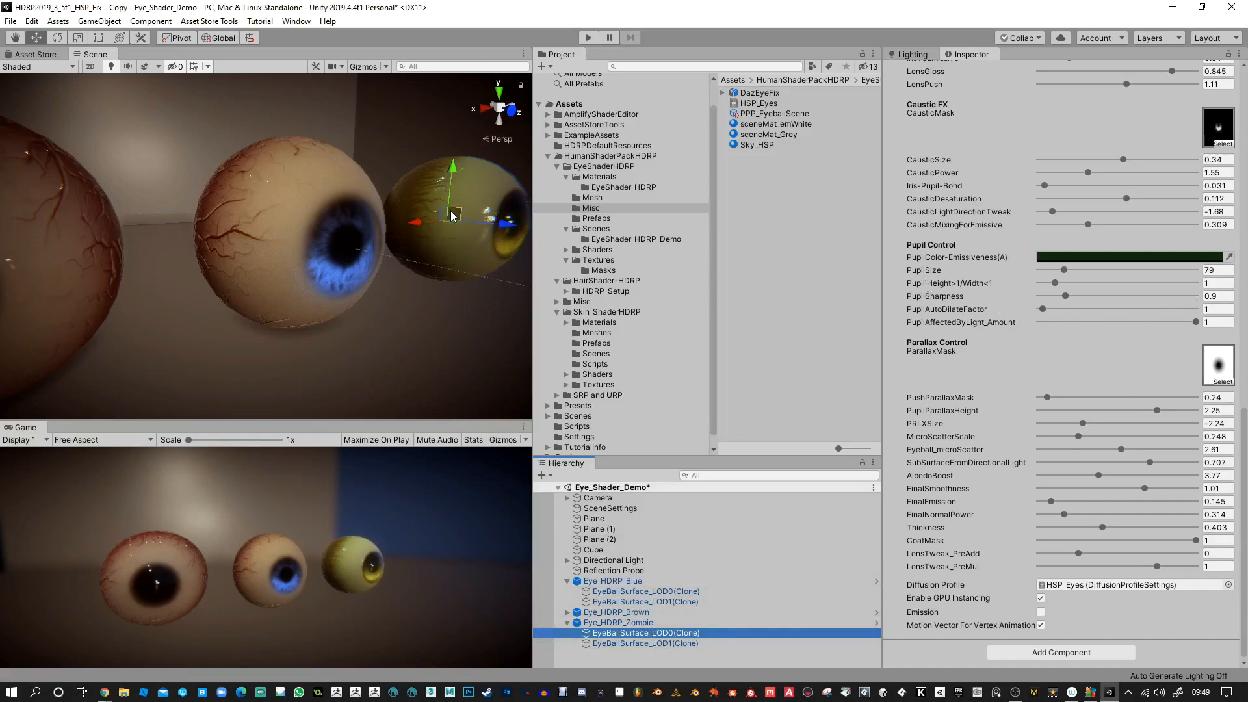
{"action": "left_click", "coordinate": [317, 279]}
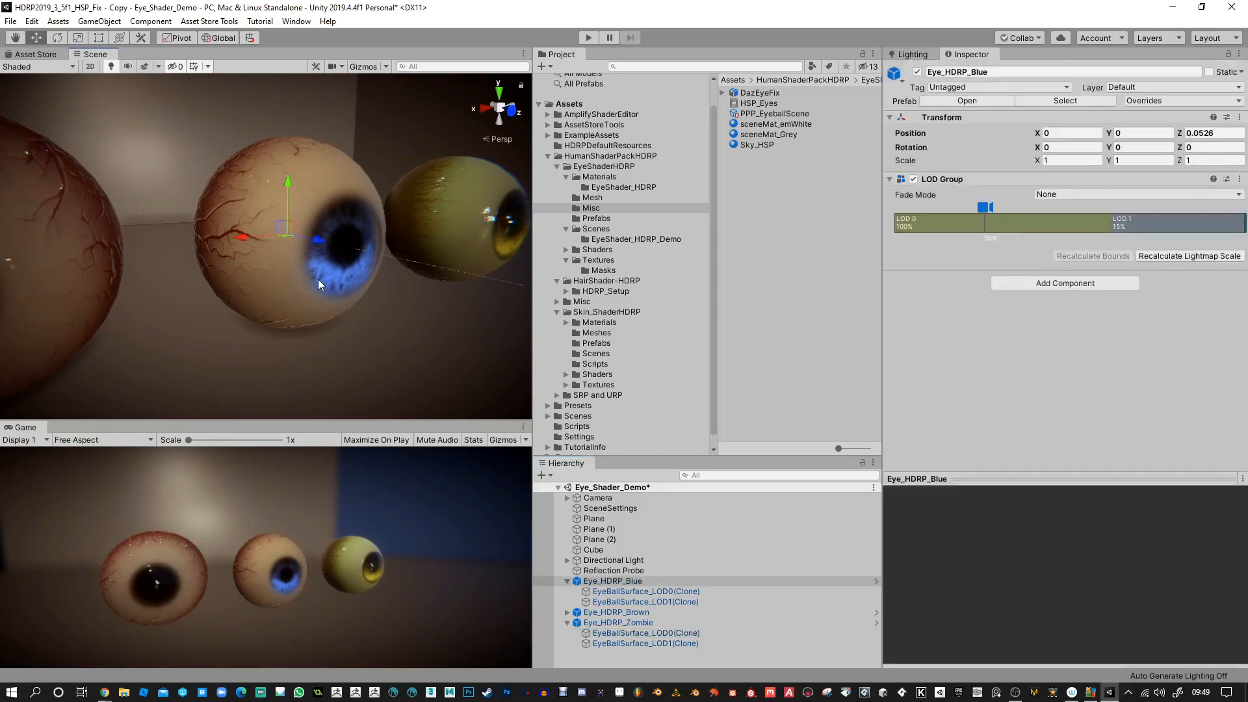
{"action": "scroll", "coordinate": [1015, 451], "scroll_direction": "down", "scroll_amount": 10}
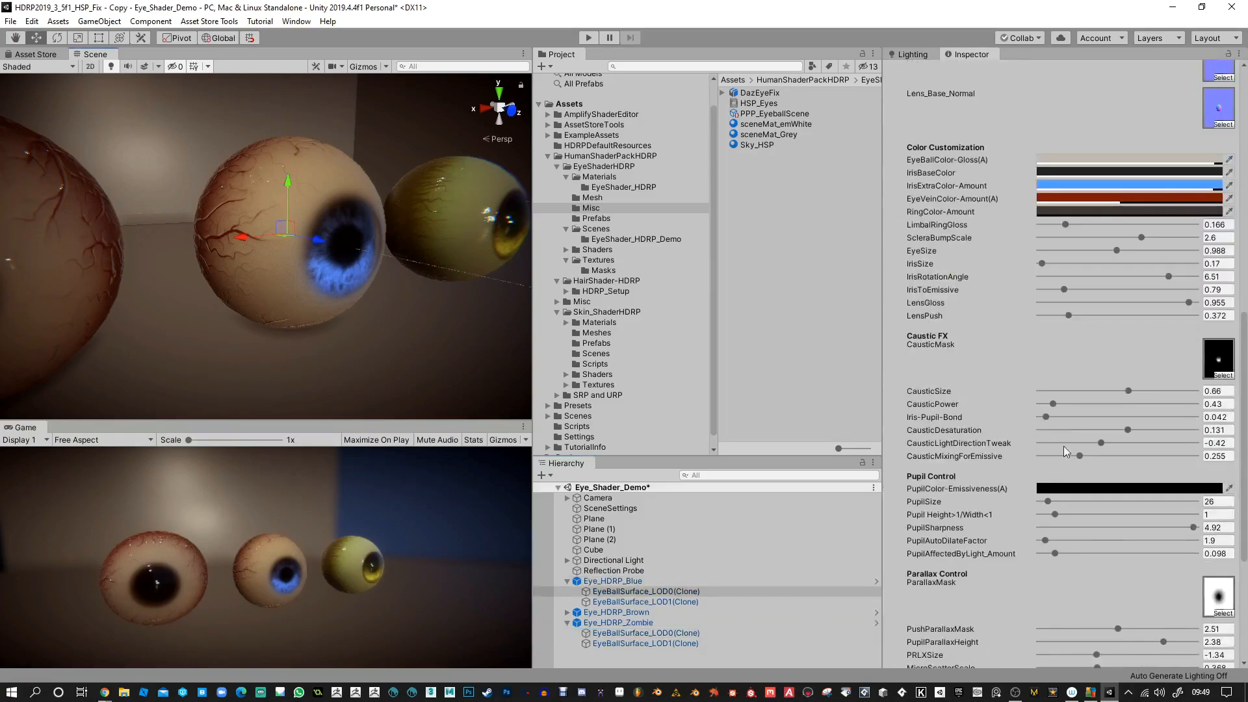
{"action": "left_click", "coordinate": [1219, 423]}
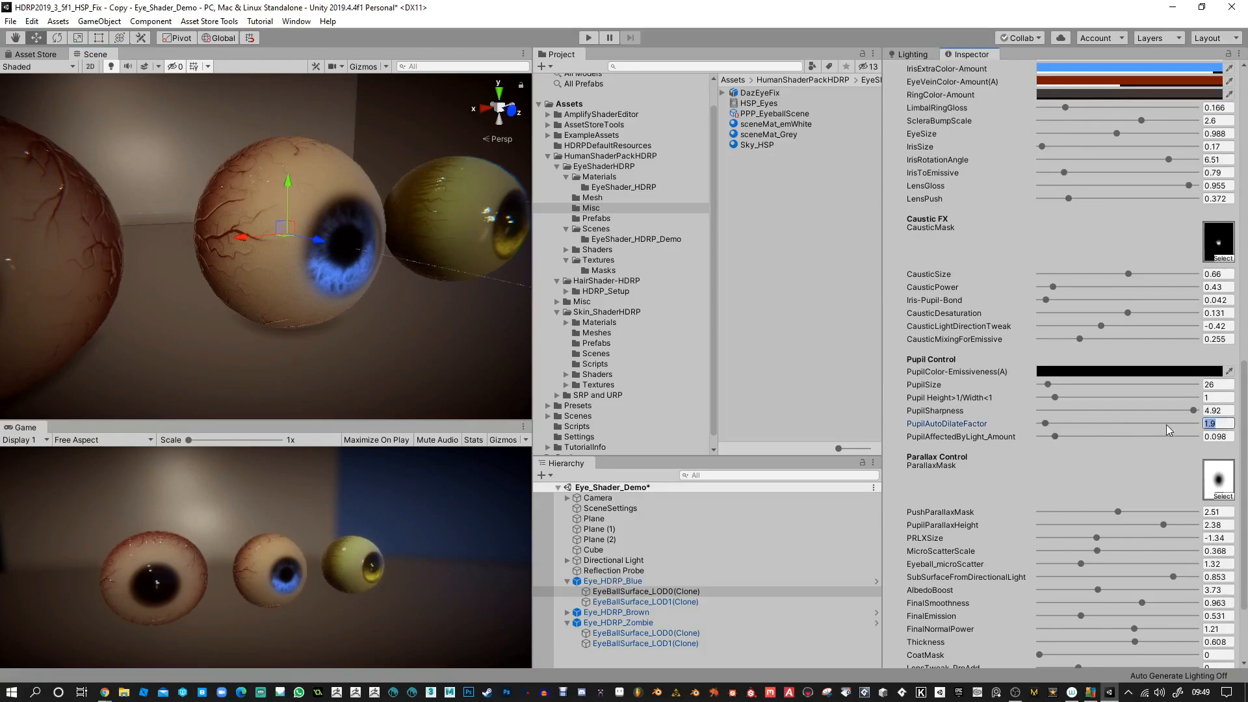
{"action": "type", "text": "1"}
{"action": "key", "text": "Tab"}
{"action": "type", "text": "1"}
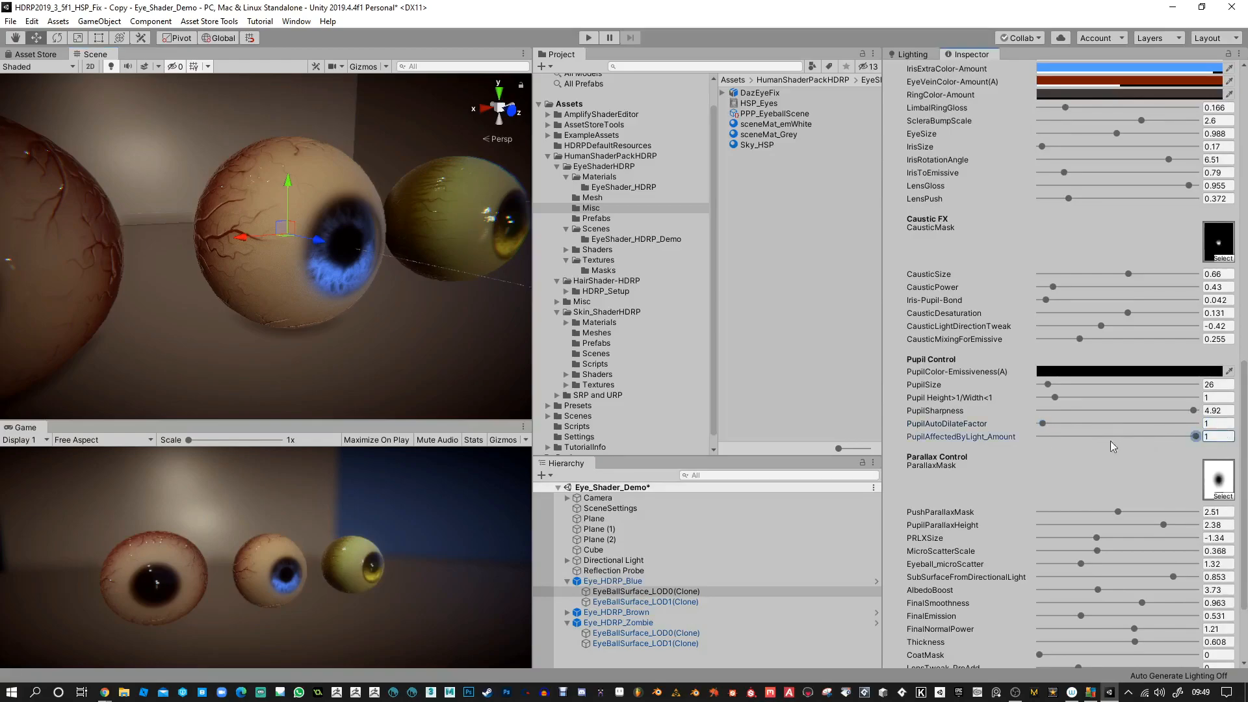
Step: Give the blue eye a dark limbal ring by setting RingColor-Amount to black 000000 with an alpha of 156
{"action": "scroll", "coordinate": [1105, 260], "scroll_direction": "up", "scroll_amount": 3}
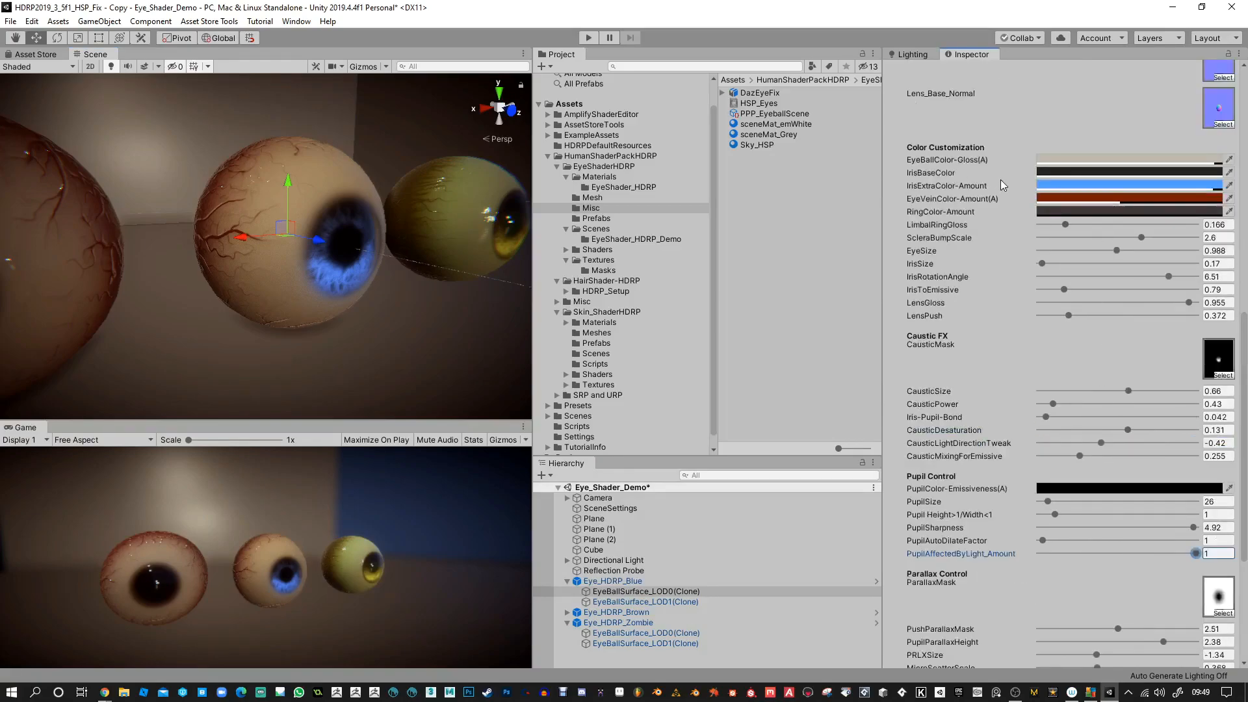
{"action": "left_click", "coordinate": [1053, 211]}
{"action": "left_click_drag", "start_coordinate": [780, 341], "coordinate": [812, 342]}
{"action": "left_click_drag", "start_coordinate": [797, 194], "coordinate": [771, 229]}
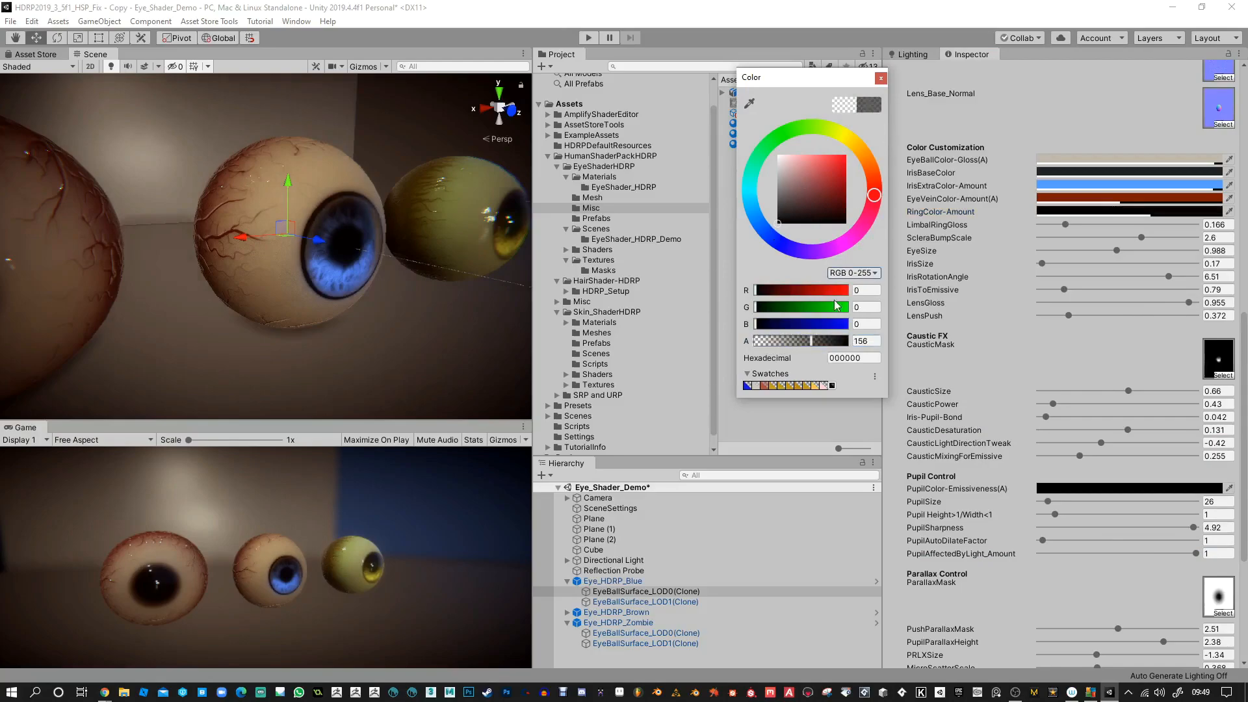
Step: Soften the blue eye's limbal ring by setting the RingColor-Amount alpha to 78
{"action": "left_click_drag", "start_coordinate": [812, 342], "coordinate": [782, 342]}
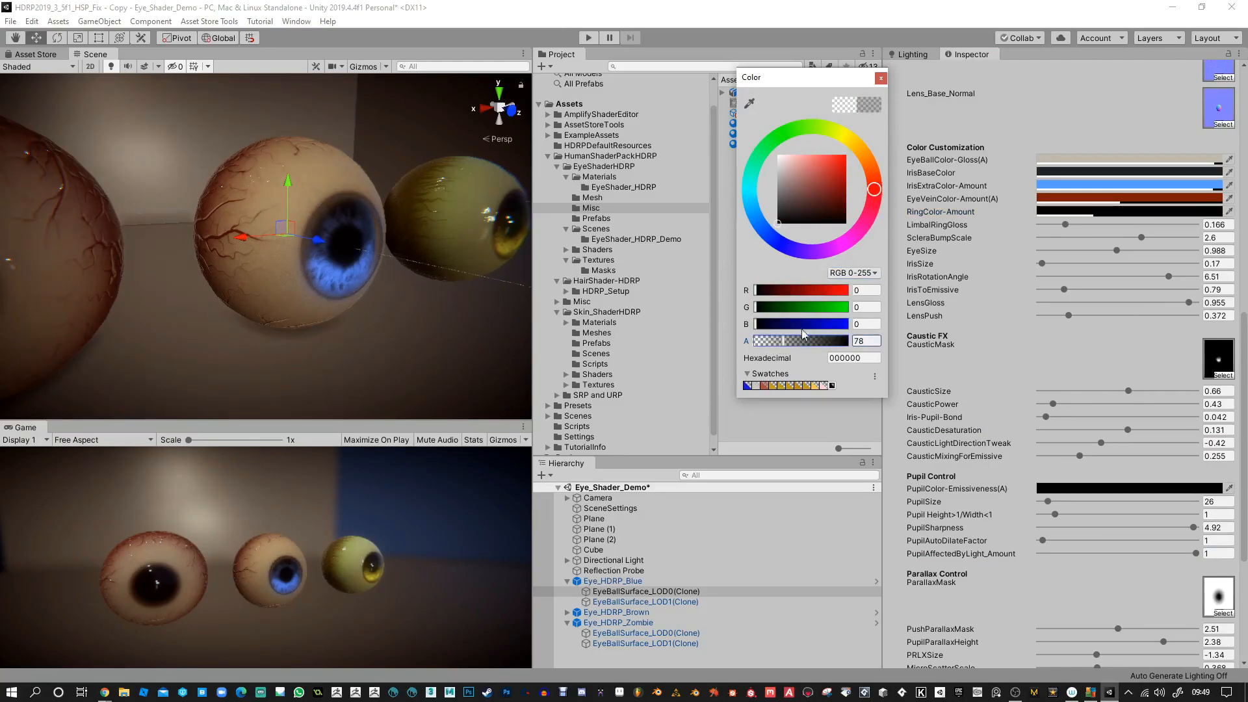
{"action": "left_click", "coordinate": [880, 78]}
{"action": "right_click_drag", "start_coordinate": [348, 260], "coordinate": [370, 328], "text": "alt"}
Step: Set the blue eye's PushParallaxMask to 0.14, PupilParallaxHeight to 1.2, PRLXSize to -3.13, LensPush to 0.487 and LimbalRingGloss to 0.397
{"action": "scroll", "coordinate": [1072, 481], "scroll_direction": "down", "scroll_amount": 3}
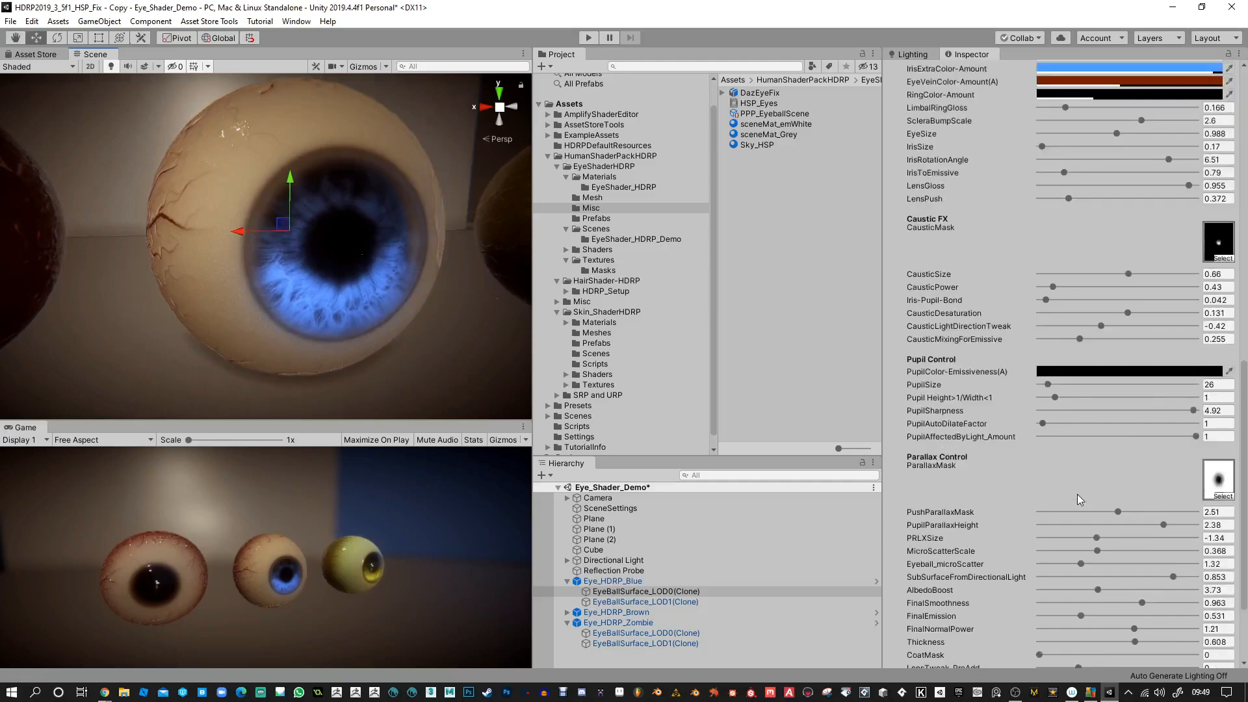
{"action": "left_click_drag", "start_coordinate": [1164, 524], "coordinate": [1068, 536]}
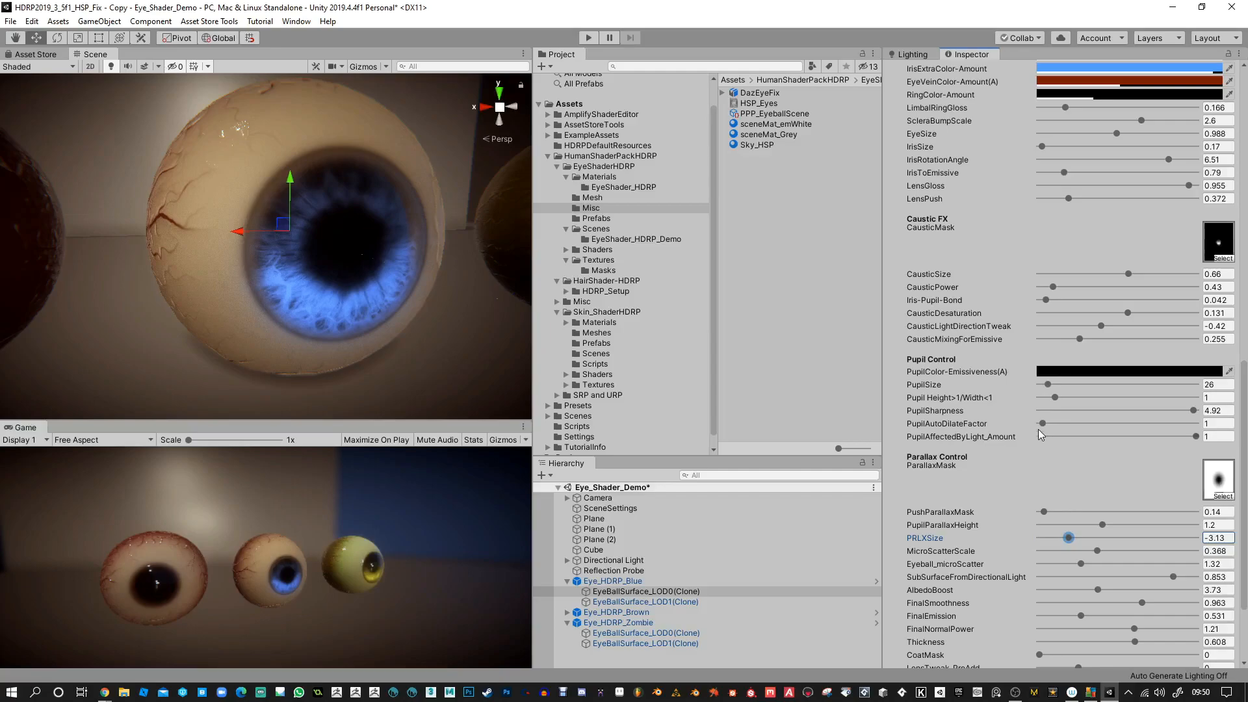
{"action": "scroll", "coordinate": [1048, 270], "scroll_direction": "up", "scroll_amount": 3}
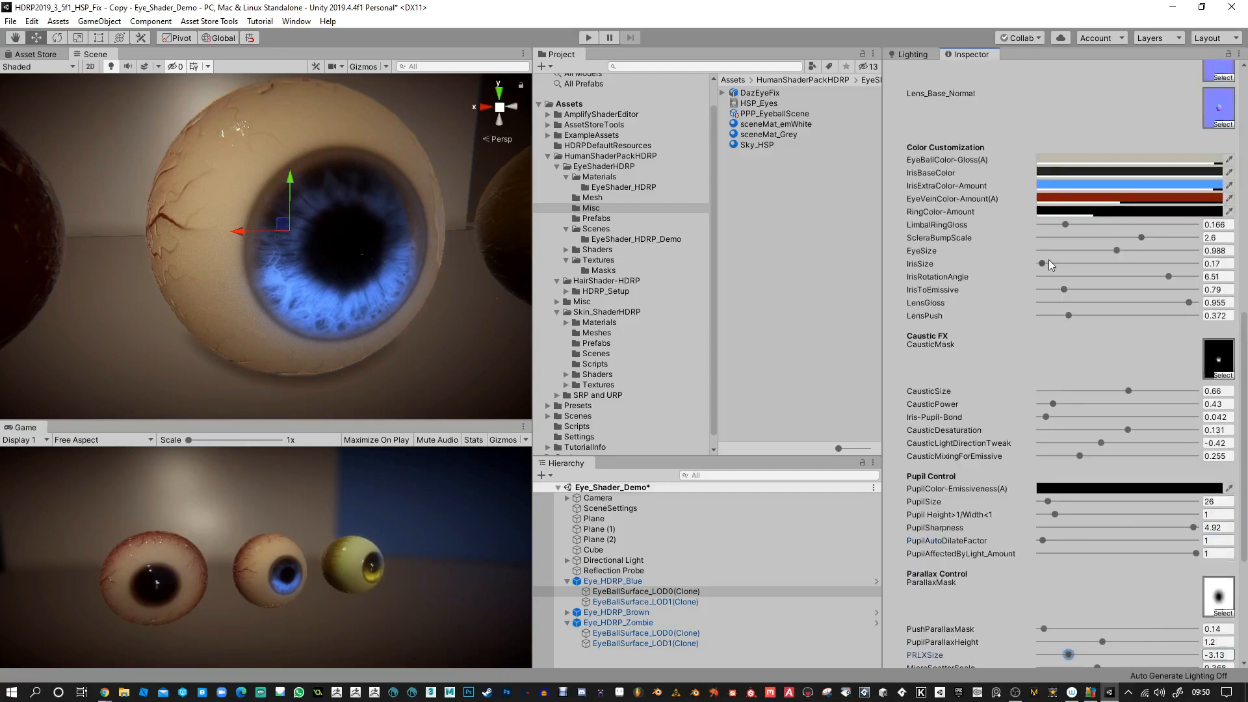
{"action": "mouse_move", "coordinate": [1075, 315]}
{"action": "left_mouse_down"}
{"action": "mouse_move", "coordinate": [1101, 316]}
{"action": "mouse_move", "coordinate": [1079, 319]}
{"action": "left_mouse_up"}
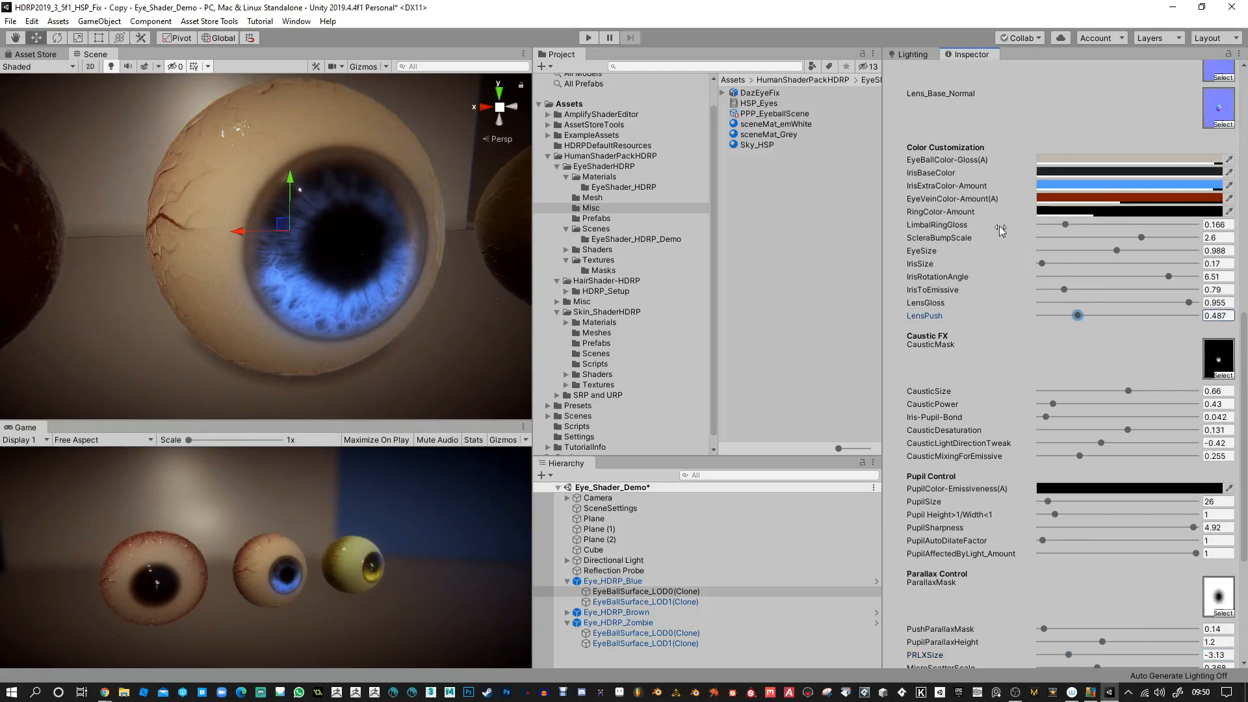
{"action": "left_click_drag", "start_coordinate": [1064, 224], "coordinate": [1163, 231]}
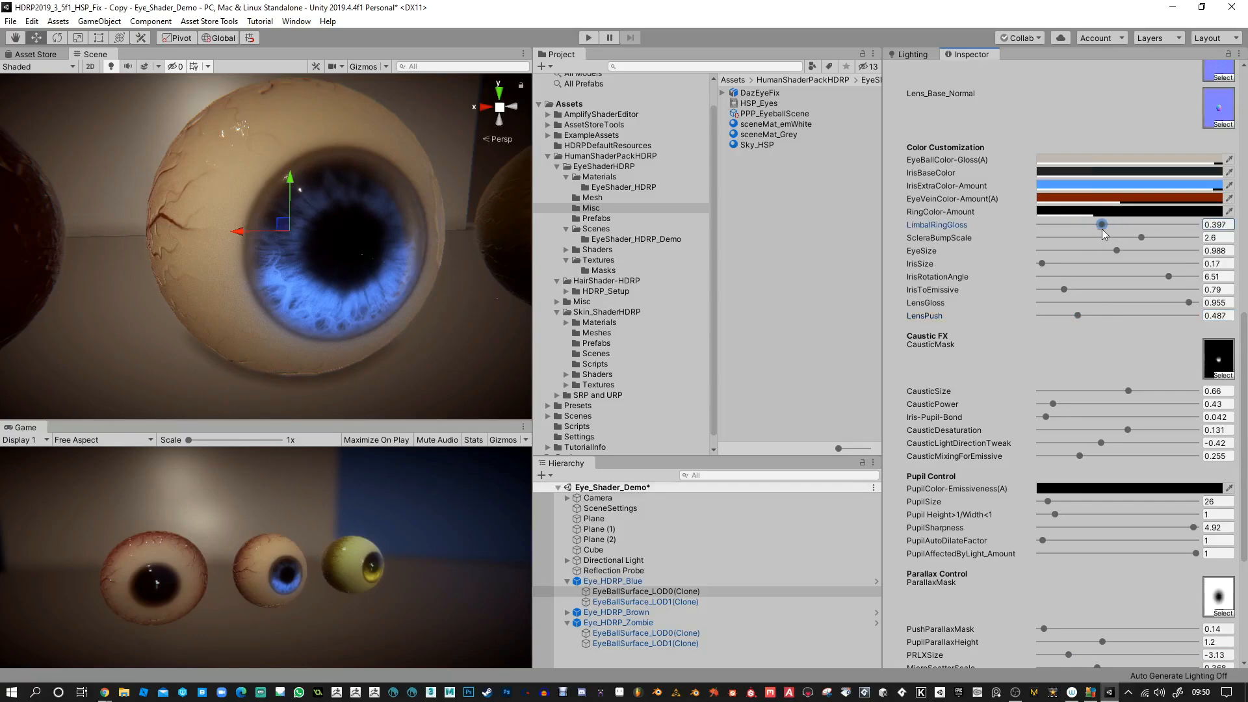
Step: Shift the blue eye's EyeBallColor-Gloss(A) to a yellower cream and mute IrisExtraColor-Amount to a greyish blue
{"action": "left_click", "coordinate": [1104, 160]}
{"action": "left_click_drag", "start_coordinate": [789, 170], "coordinate": [788, 167]}
{"action": "left_click", "coordinate": [880, 78]}
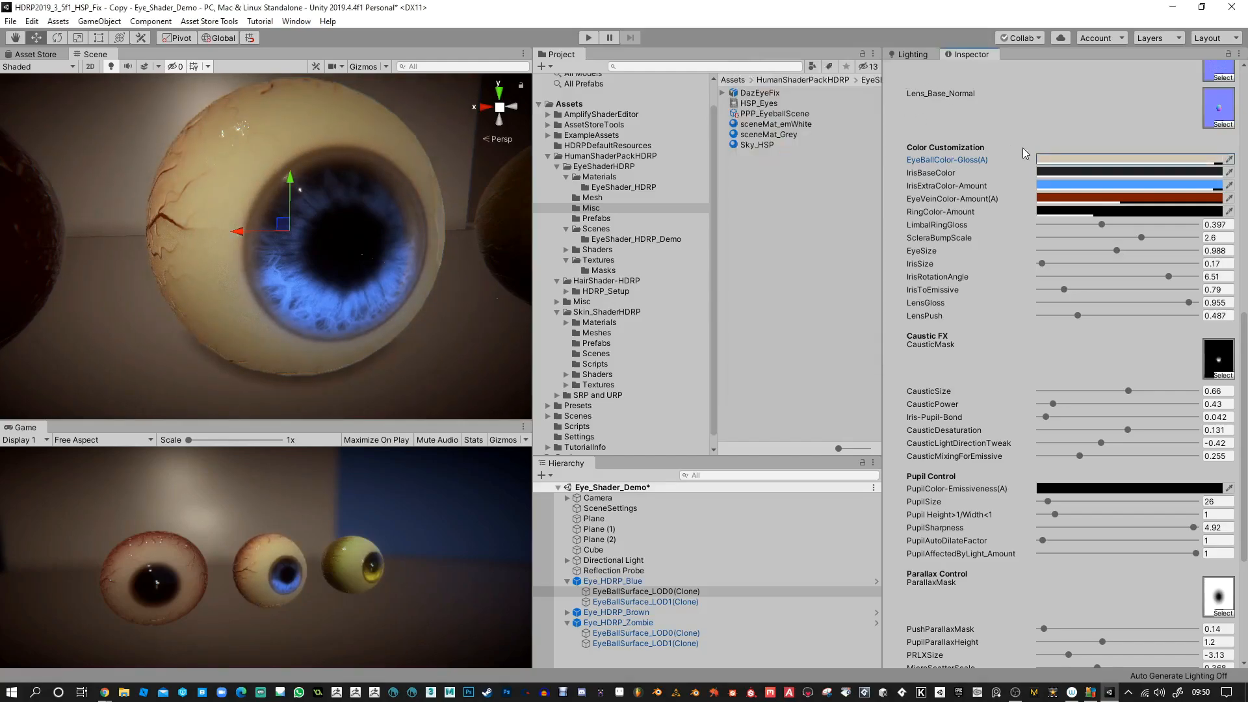
{"action": "left_click", "coordinate": [1056, 186]}
{"action": "left_click", "coordinate": [819, 166]}
{"action": "left_click_drag", "start_coordinate": [820, 166], "coordinate": [805, 175]}
{"action": "left_click", "coordinate": [881, 78]}
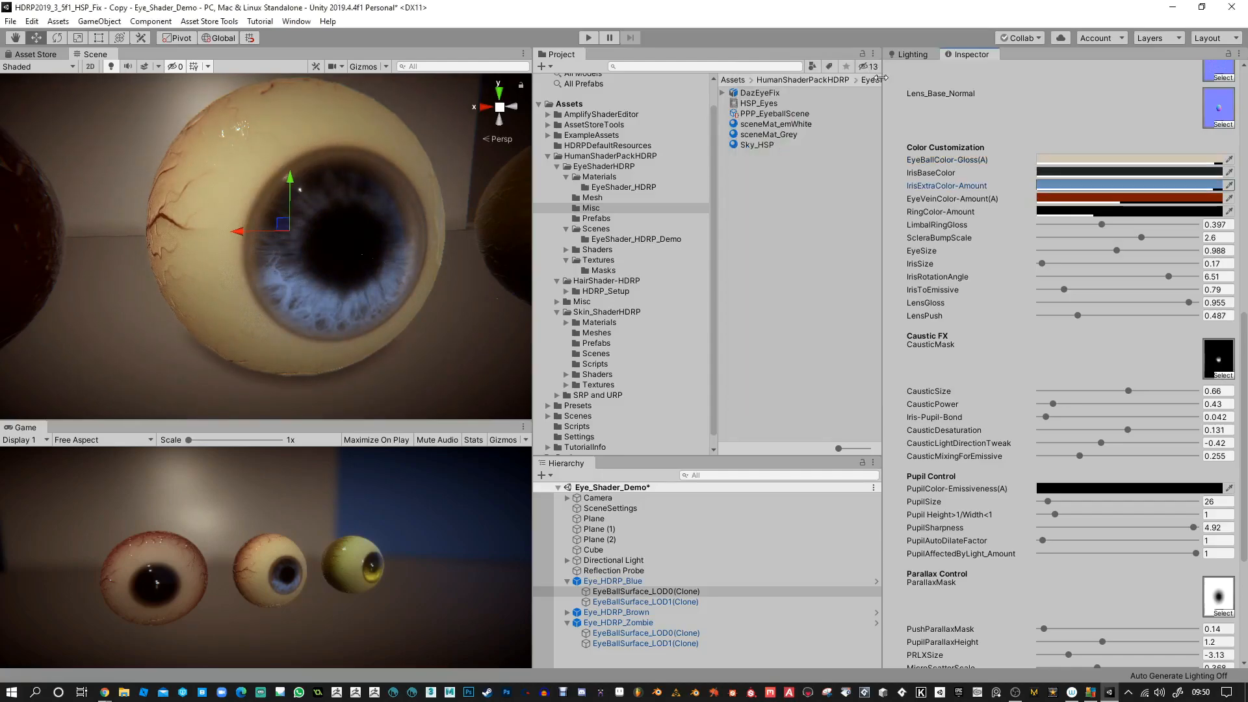
{"action": "left_click_drag", "start_coordinate": [407, 247], "coordinate": [295, 253], "text": "alt"}
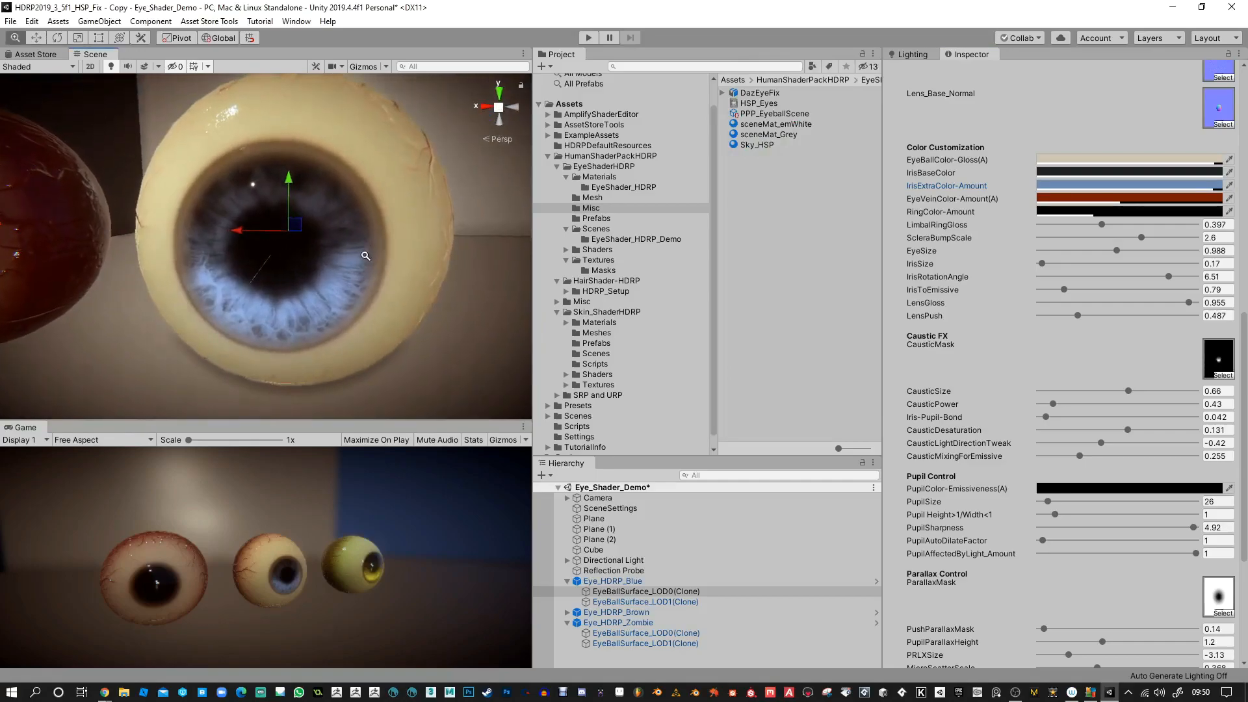
Step: Set the blue eye's FinalEmission to 0.163, FinalNormalPower to 0.604, Thickness to 0.417, CoatMask to 0.277 and LensTweak_PreAdd to 0
{"action": "scroll", "coordinate": [993, 496], "scroll_direction": "down", "scroll_amount": 5}
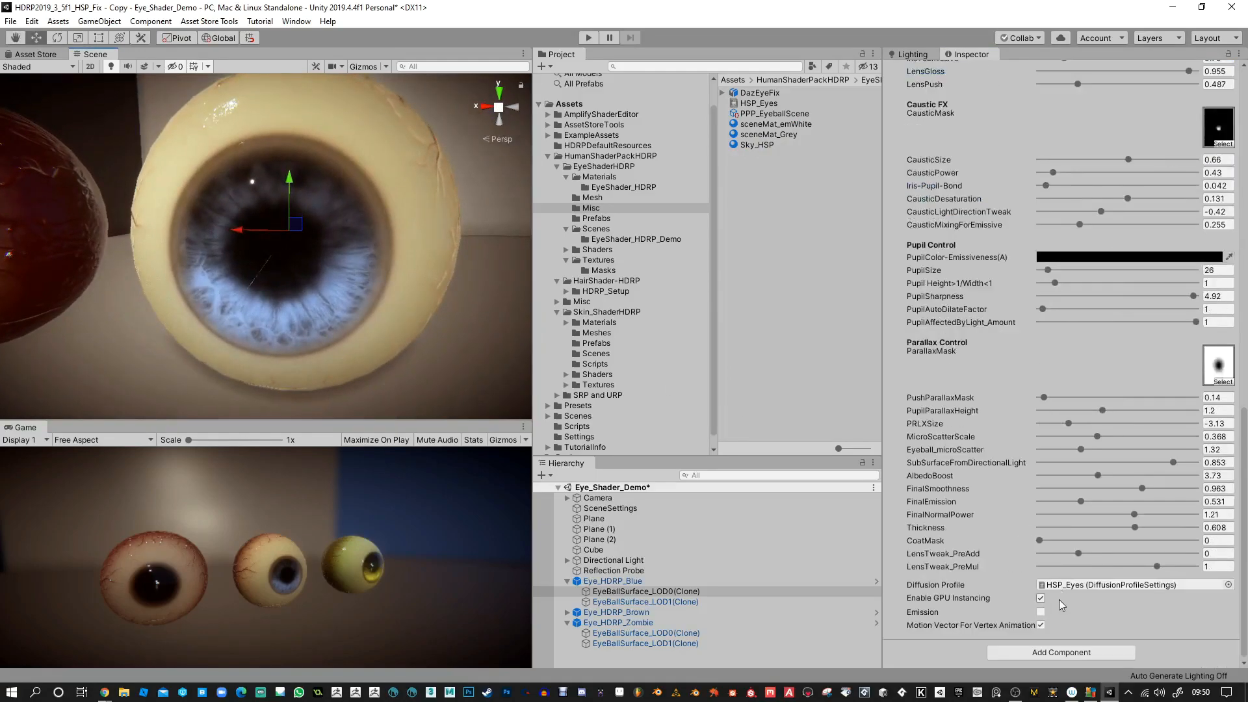
{"action": "left_click_drag", "start_coordinate": [1078, 552], "coordinate": [1079, 556]}
{"action": "left_click", "coordinate": [1227, 554]}
{"action": "type", "text": "0"}
{"action": "left_click_drag", "start_coordinate": [1056, 544], "coordinate": [1066, 501]}
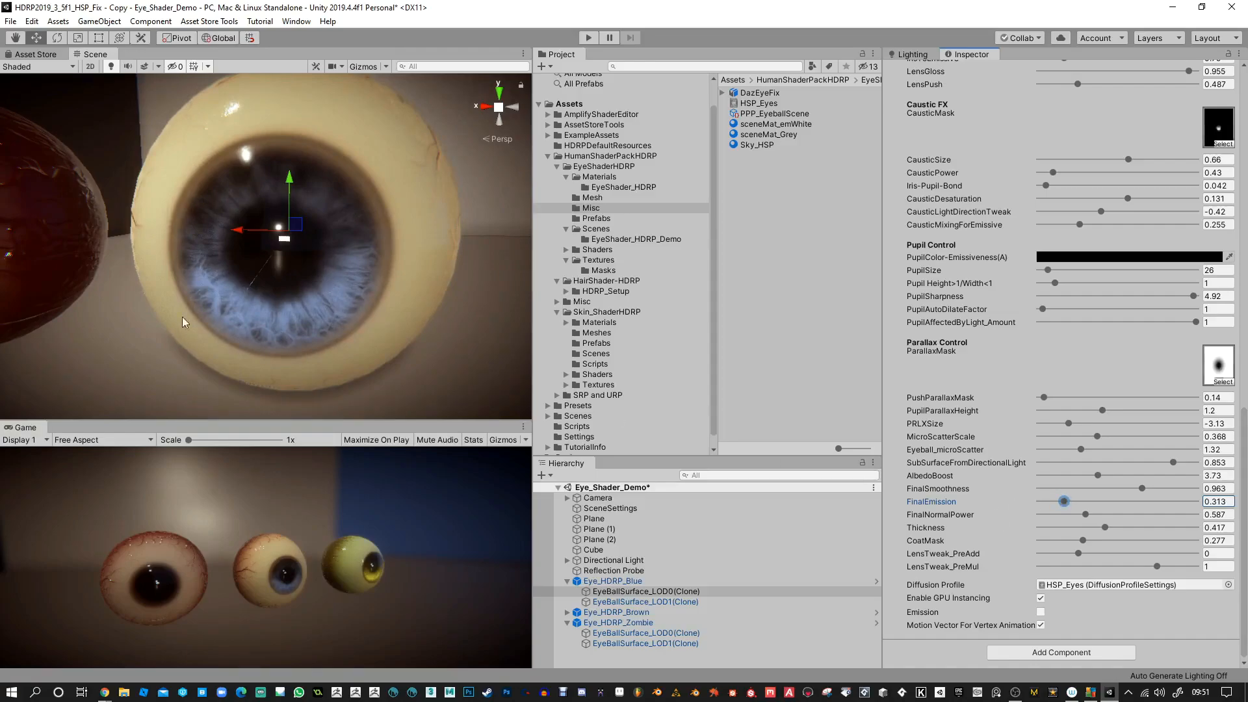
{"action": "left_click_drag", "start_coordinate": [331, 276], "coordinate": [391, 281], "text": "alt"}
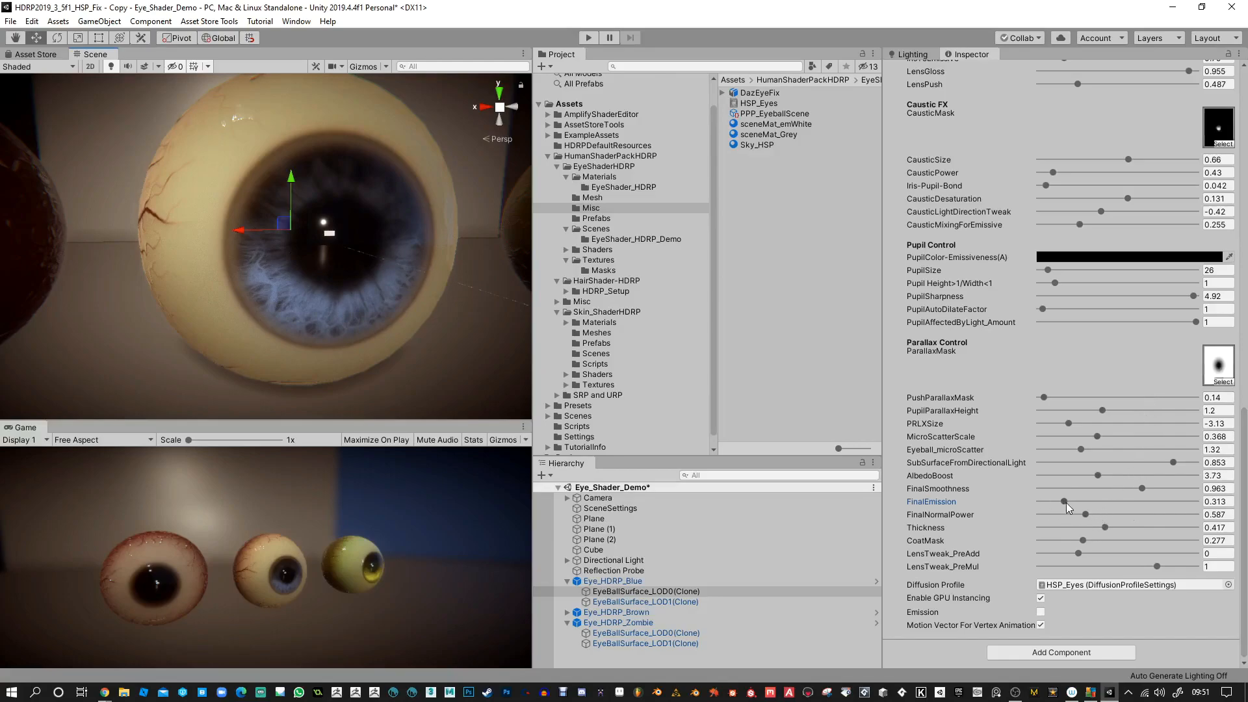
{"action": "left_click_drag", "start_coordinate": [1066, 501], "coordinate": [1089, 517]}
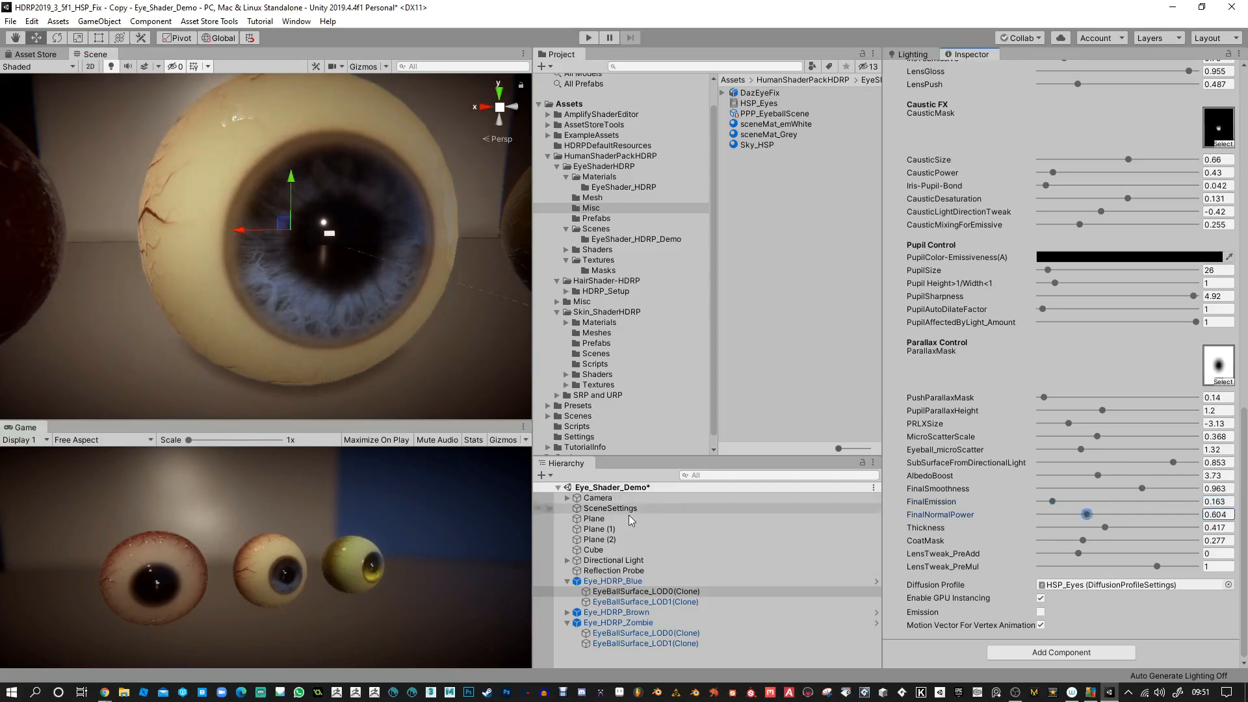
Step: Rotate the Directional Light to a Y rotation of -539.55
{"action": "left_click", "coordinate": [624, 559]}
{"action": "mouse_move", "coordinate": [1109, 136]}
{"action": "left_mouse_down"}
{"action": "mouse_move", "coordinate": [554, 139]}
{"action": "mouse_move", "coordinate": [974, 205]}
{"action": "mouse_move", "coordinate": [936, 141]}
{"action": "mouse_move", "coordinate": [1131, 145]}
{"action": "left_mouse_up"}
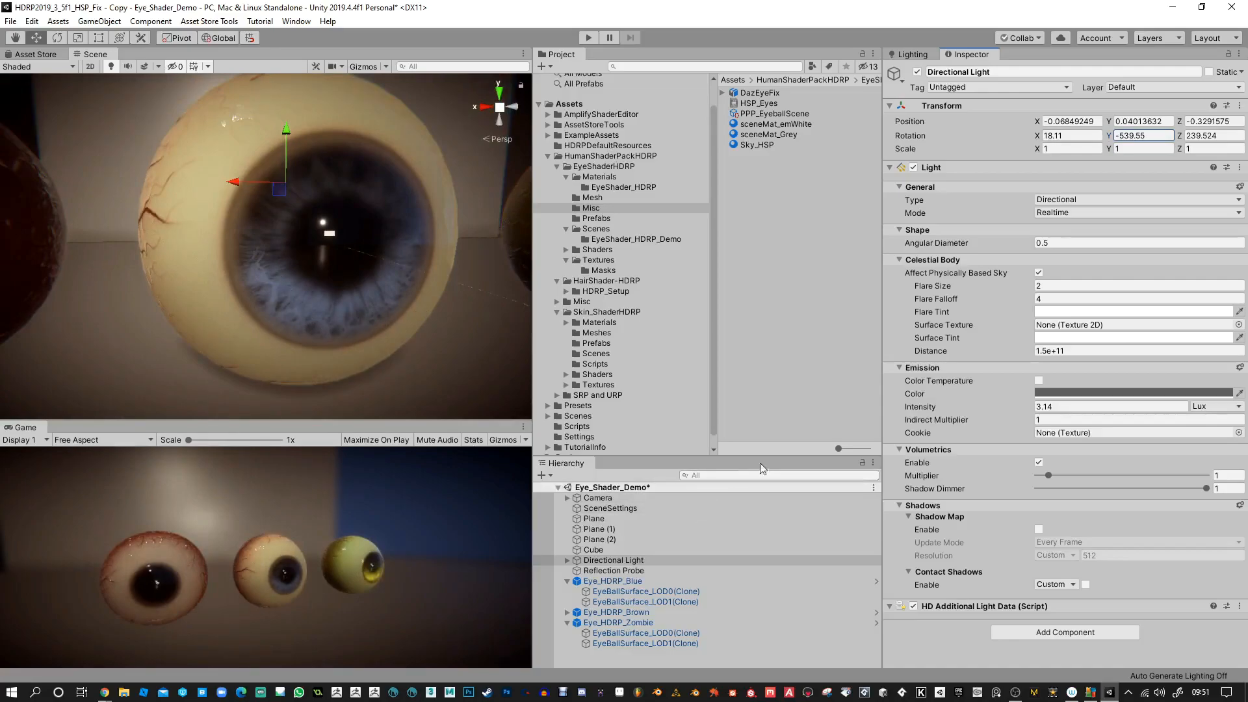
Step: Select the blue eye's LOD1 surface and set IrisRotationAngle to 5.84 and IrisSize to 1.48
{"action": "left_click", "coordinate": [688, 601]}
{"action": "scroll", "coordinate": [1040, 548], "scroll_direction": "down", "scroll_amount": 5}
{"action": "scroll", "coordinate": [1070, 546], "scroll_direction": "down", "scroll_amount": 5}
{"action": "mouse_move", "coordinate": [1157, 277]}
{"action": "left_mouse_down"}
{"action": "mouse_move", "coordinate": [1145, 278]}
{"action": "mouse_move", "coordinate": [1164, 277]}
{"action": "left_mouse_up"}
{"action": "left_click_drag", "start_coordinate": [1046, 263], "coordinate": [1064, 265]}
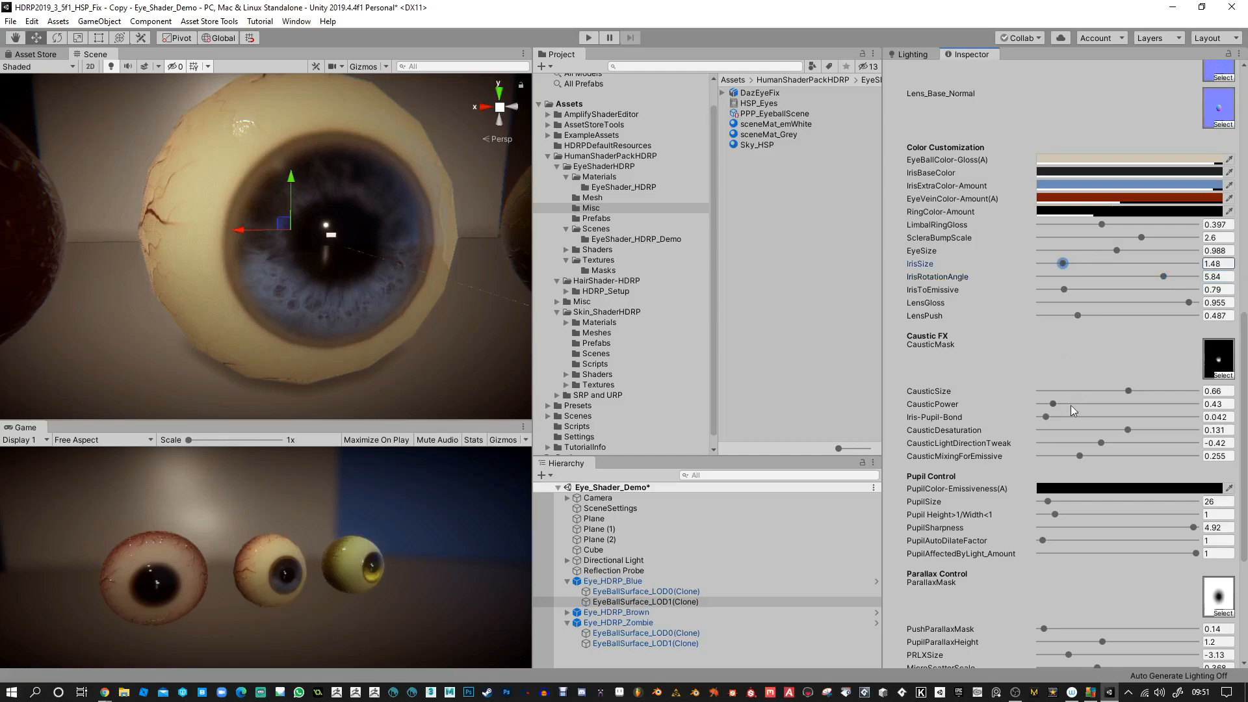
Step: Set the blue eye's PupilSize to 81 and PupilSharpness to 2.29
{"action": "left_click_drag", "start_coordinate": [1064, 501], "coordinate": [1058, 497]}
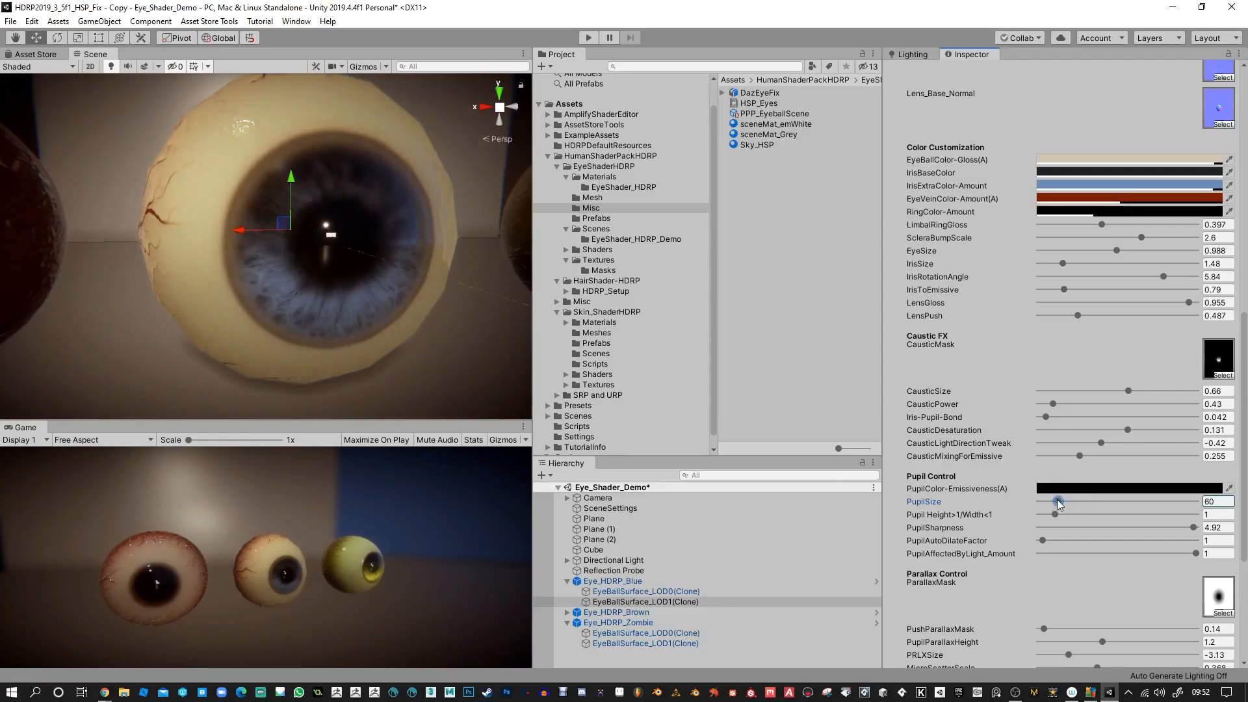
{"action": "left_click_drag", "start_coordinate": [1058, 504], "coordinate": [1064, 504]}
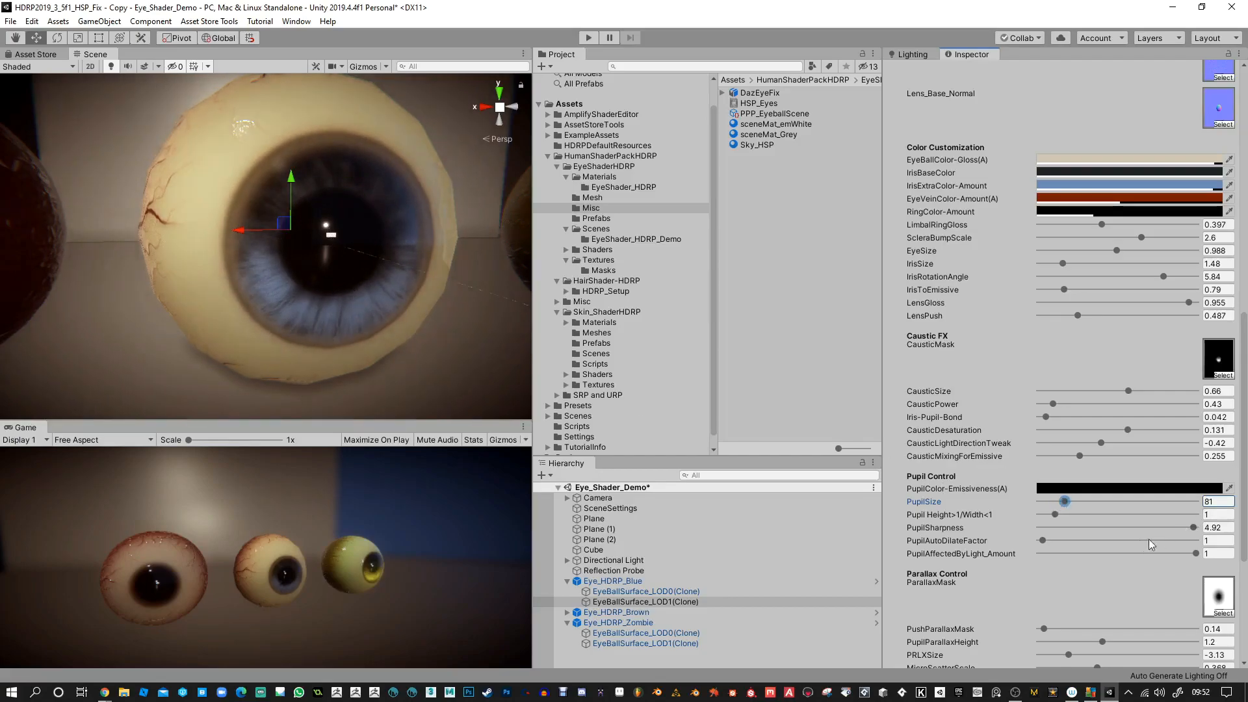
{"action": "left_click_drag", "start_coordinate": [1194, 527], "coordinate": [1109, 527]}
Step: Examine the blue eye from several angles and distances and check the LOD Group of Eye_HDRP_Blue
{"action": "left_click_drag", "start_coordinate": [474, 293], "coordinate": [562, 325], "text": "alt"}
{"action": "scroll", "coordinate": [425, 305], "scroll_direction": "down", "scroll_amount": 3}
{"action": "right_click_drag", "start_coordinate": [371, 239], "coordinate": [413, 252], "text": "alt"}
{"action": "left_click_drag", "start_coordinate": [412, 252], "coordinate": [361, 250], "text": "alt"}
{"action": "scroll", "coordinate": [362, 253], "scroll_direction": "up", "scroll_amount": 1}
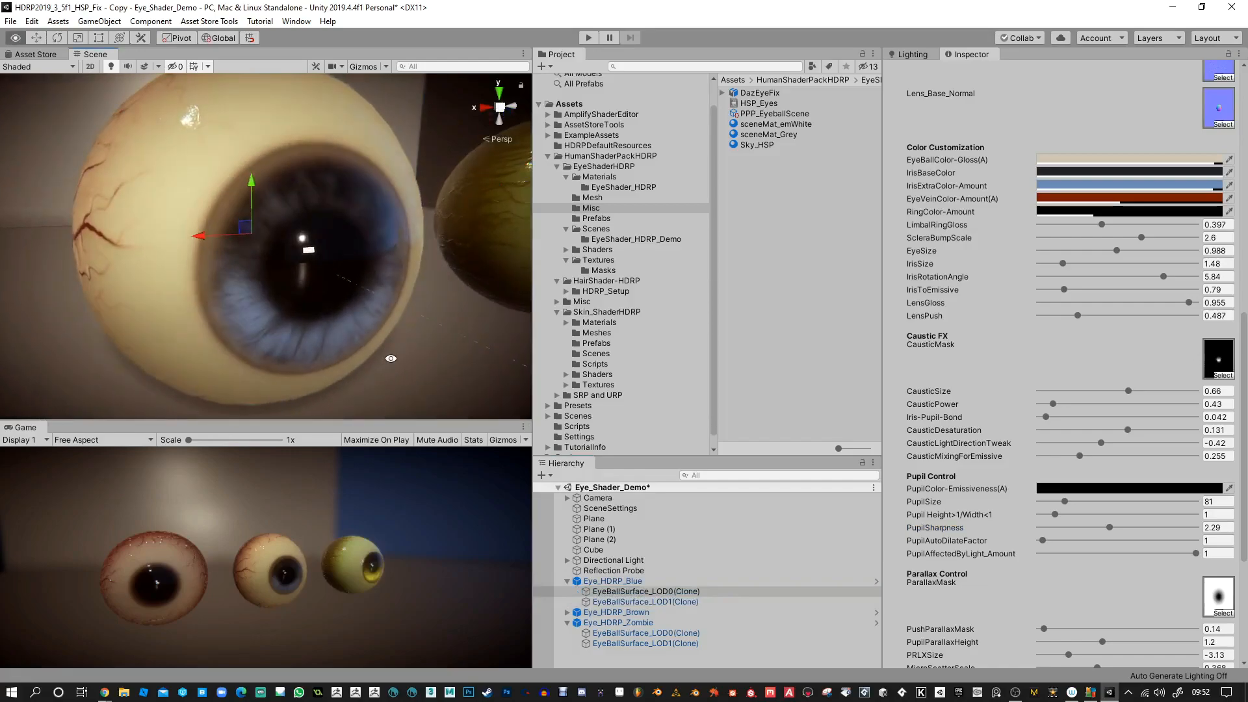
{"action": "left_click", "coordinate": [657, 579]}
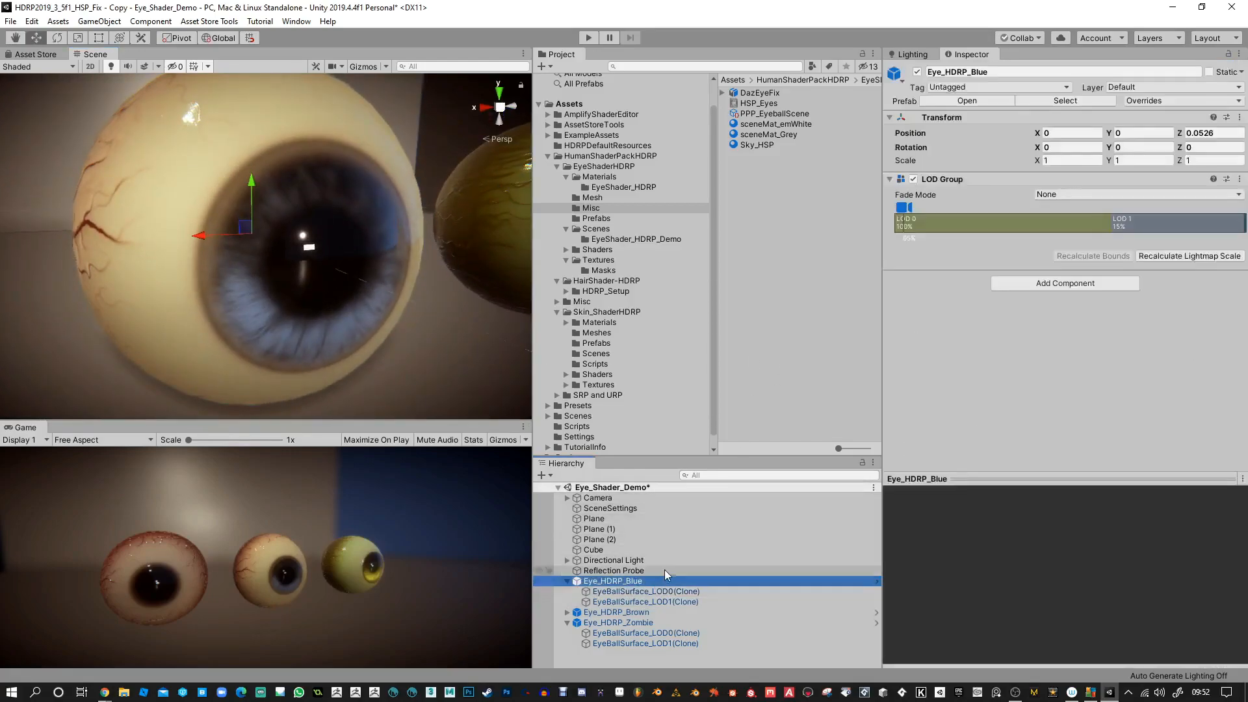
{"action": "mouse_move", "coordinate": [371, 258]}
{"action": "right_mouse_down", "text": "alt"}
{"action": "mouse_move", "coordinate": [348, 258]}
{"action": "mouse_move", "coordinate": [374, 265]}
{"action": "right_mouse_up", "text": "alt"}
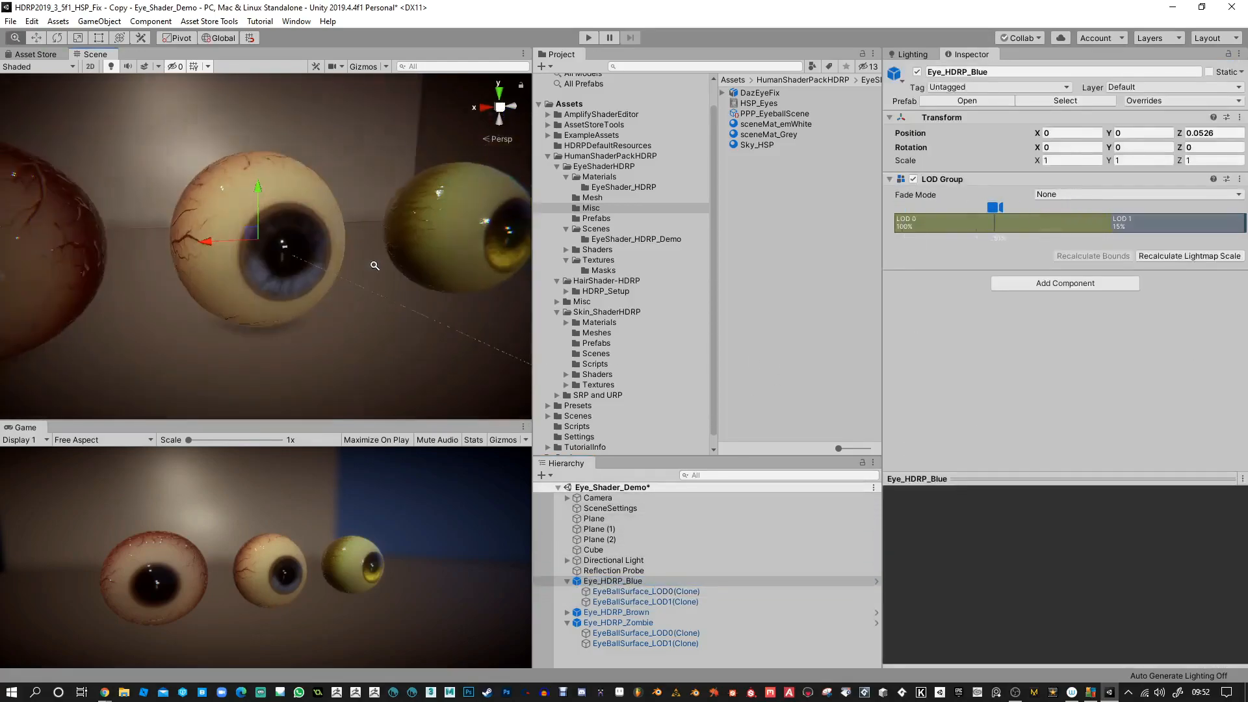
{"action": "left_click_drag", "start_coordinate": [375, 267], "coordinate": [411, 285], "text": "alt"}
{"action": "mouse_move", "coordinate": [411, 285]}
{"action": "right_mouse_down", "text": "alt"}
{"action": "mouse_move", "coordinate": [414, 246]}
{"action": "mouse_move", "coordinate": [356, 235]}
{"action": "mouse_move", "coordinate": [392, 367]}
{"action": "mouse_move", "coordinate": [426, 270]}
{"action": "mouse_move", "coordinate": [448, 362]}
{"action": "mouse_move", "coordinate": [412, 345]}
{"action": "mouse_move", "coordinate": [409, 240]}
{"action": "right_mouse_up", "text": "alt"}
{"action": "left_click_drag", "start_coordinate": [409, 240], "coordinate": [335, 235], "text": "alt"}
{"action": "right_click_drag", "start_coordinate": [344, 312], "coordinate": [409, 357], "text": "alt"}
{"action": "left_click_drag", "start_coordinate": [408, 357], "coordinate": [393, 350], "text": "alt"}
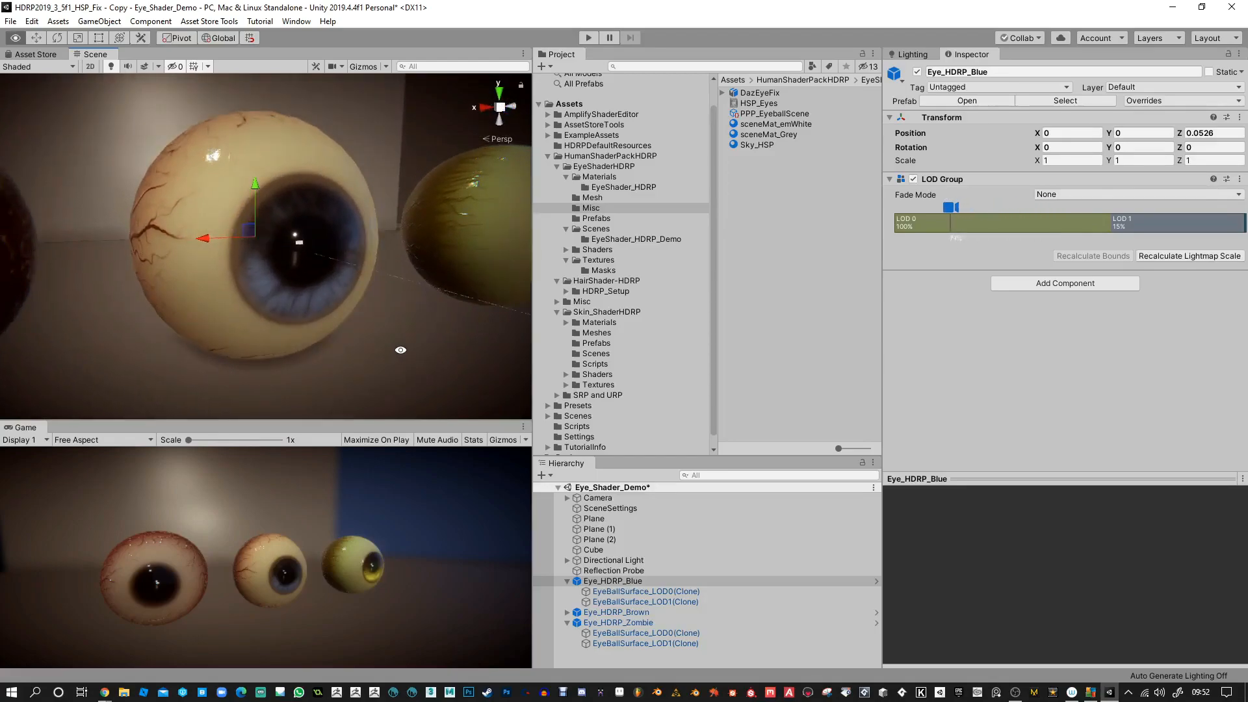
Step: Select the blue eye's LOD0 surface and set the RingColor-Amount alpha to 105
{"action": "left_click", "coordinate": [662, 591]}
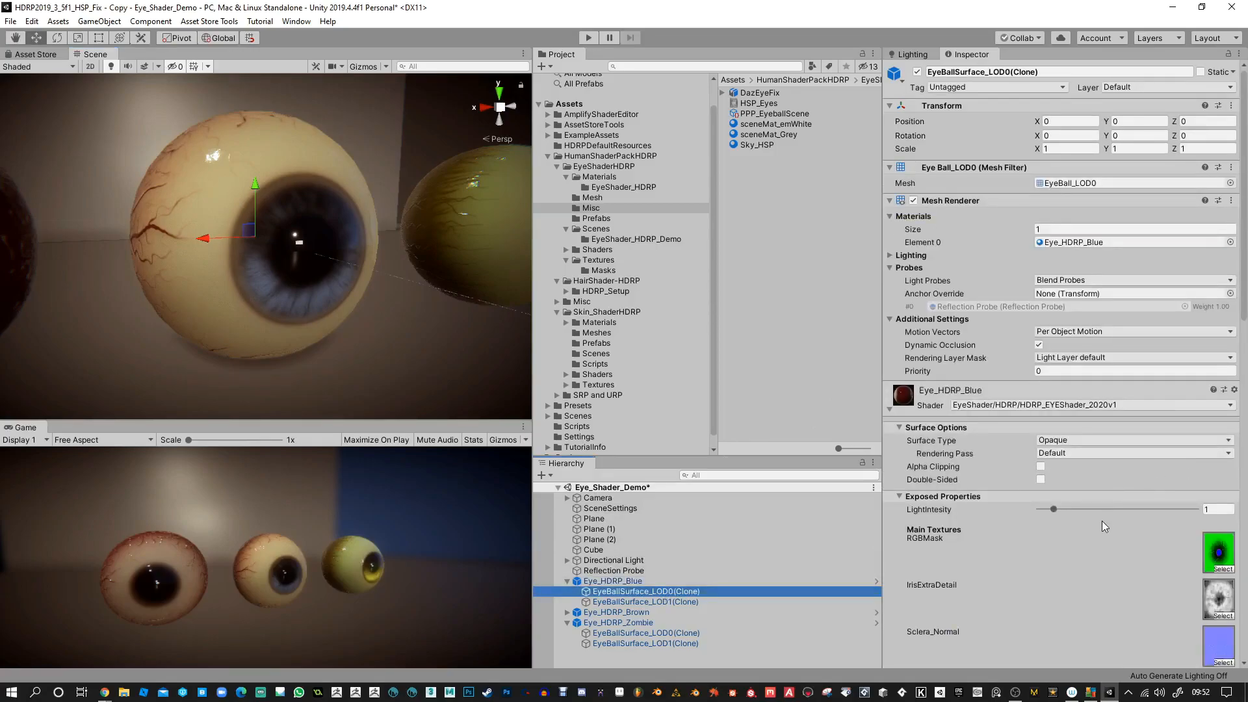
{"action": "scroll", "coordinate": [1102, 524], "scroll_direction": "down", "scroll_amount": 15}
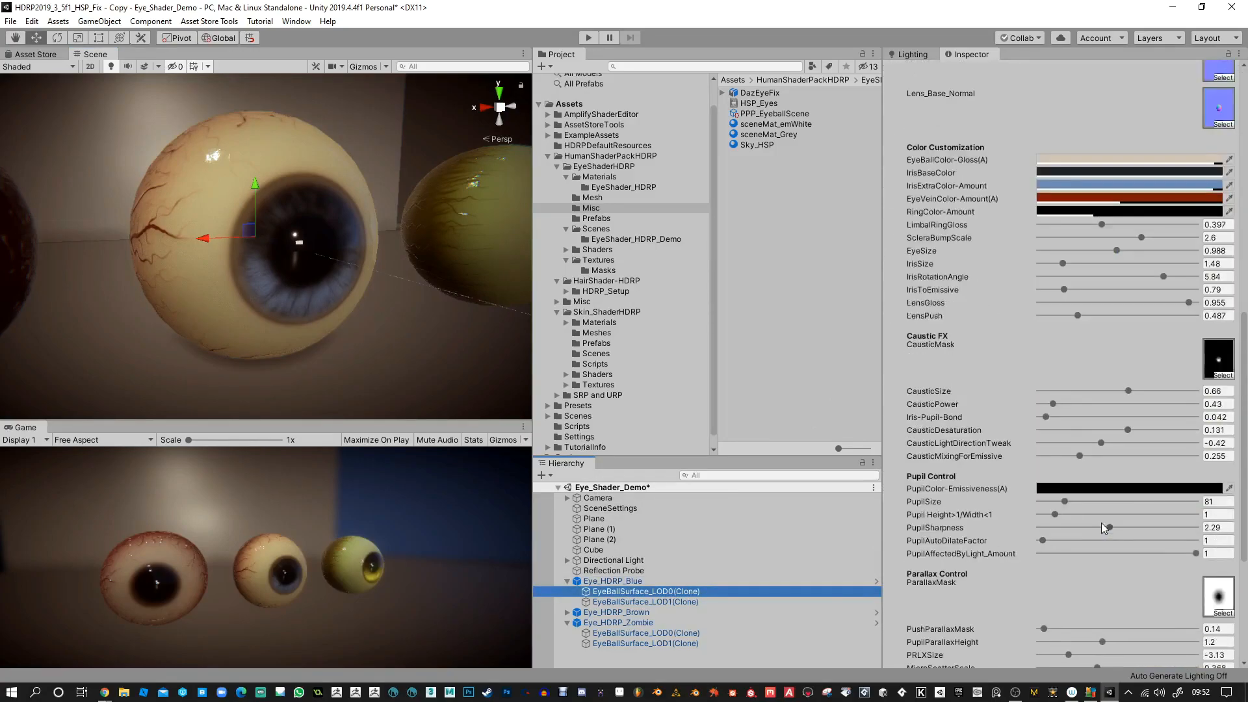
{"action": "left_click", "coordinate": [1111, 212]}
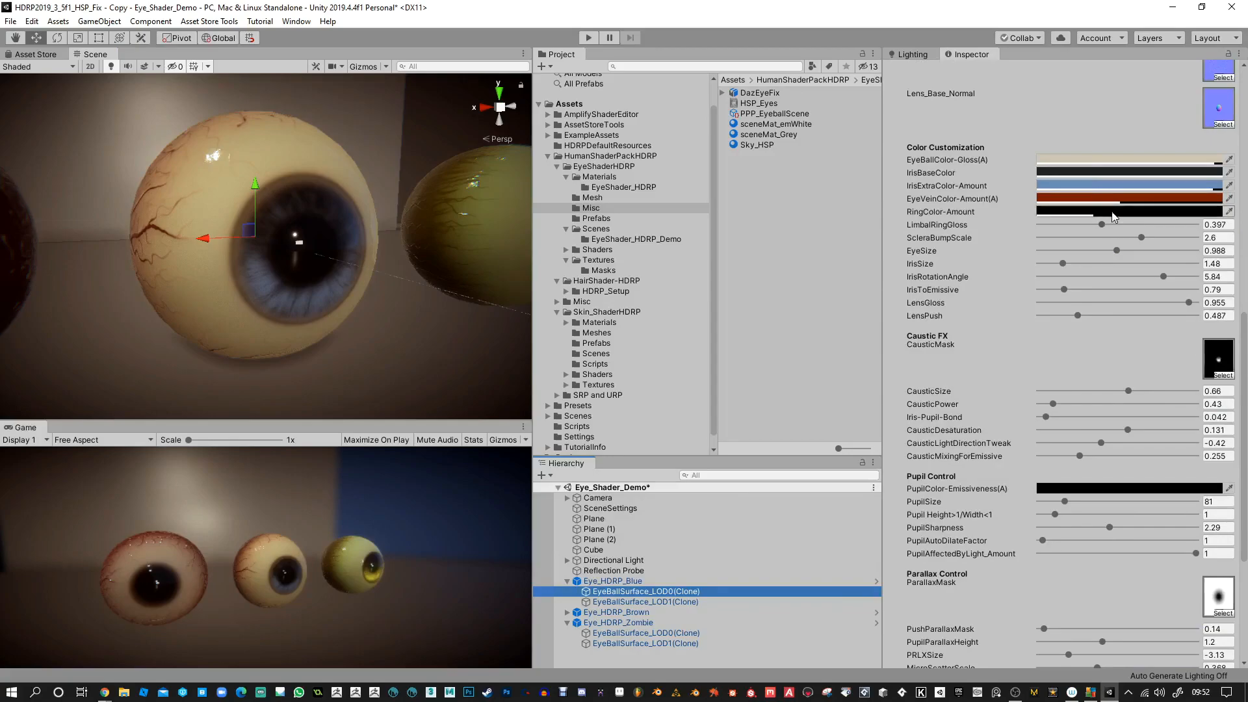
{"action": "left_click_drag", "start_coordinate": [786, 345], "coordinate": [822, 344]}
{"action": "left_click_drag", "start_coordinate": [802, 344], "coordinate": [794, 343]}
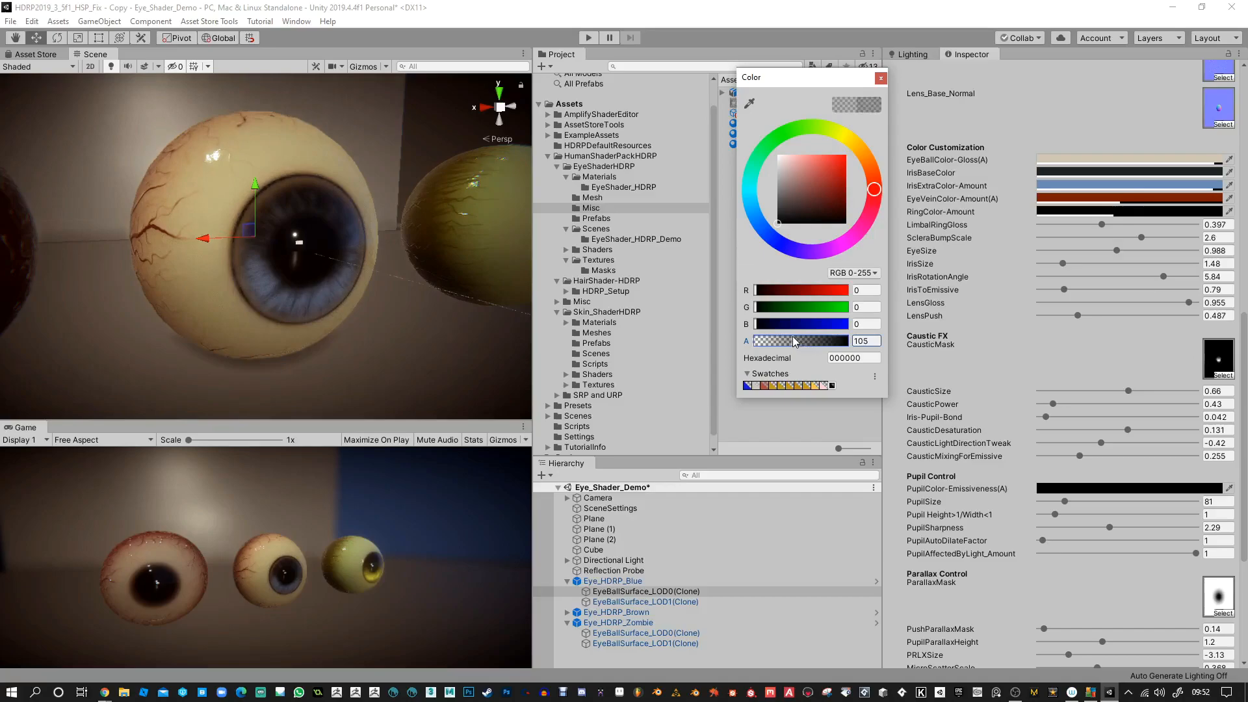
{"action": "left_click", "coordinate": [284, 189]}
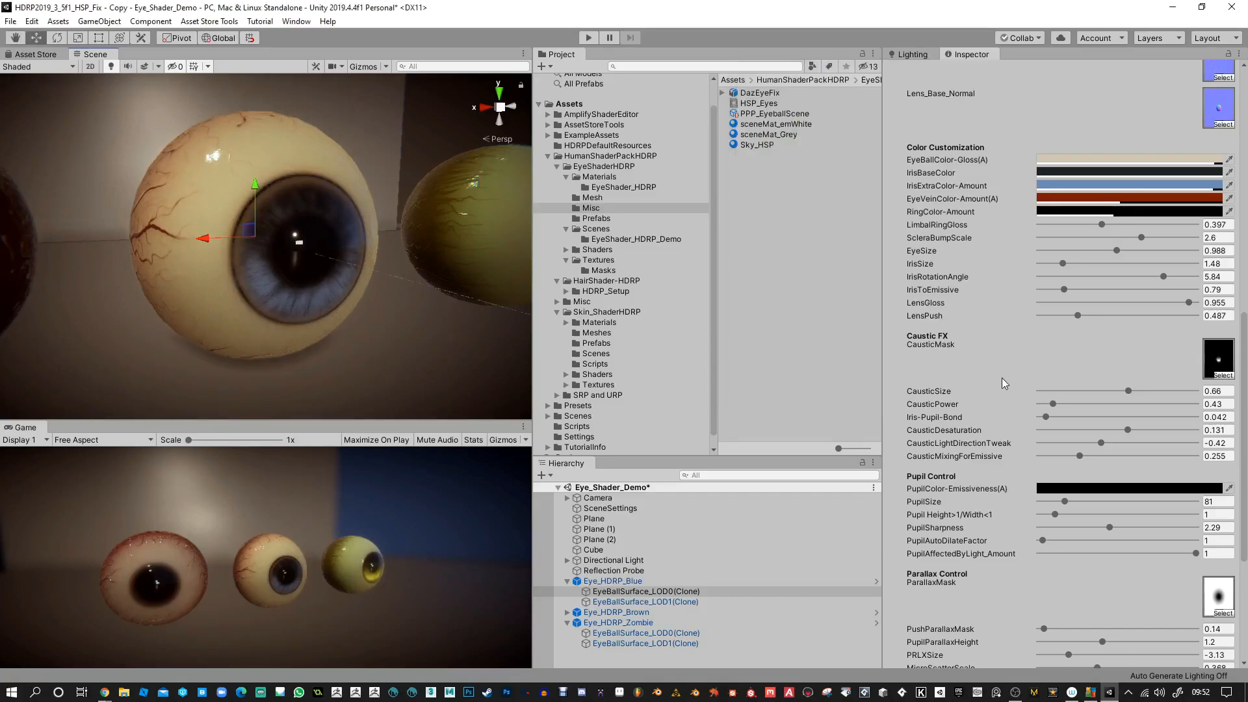
Step: Set the blue eye's ScleraBumpScale to 2.1, IrisSize to 1.9 and EyeSize to 0.928
{"action": "left_click_drag", "start_coordinate": [1141, 239], "coordinate": [1138, 238]}
{"action": "left_click", "coordinate": [1077, 264]}
{"action": "left_click_drag", "start_coordinate": [1076, 263], "coordinate": [1063, 263]}
{"action": "left_click_drag", "start_coordinate": [1136, 238], "coordinate": [1113, 252]}
Step: Try the EyeExtrasStrong variants, EyeRGBMask_Demo2, EyeRGBMask_Demo1 and EyeRGB_Preview as the blue eye's RGBMask texture
{"action": "scroll", "coordinate": [1113, 226], "scroll_direction": "up", "scroll_amount": 5}
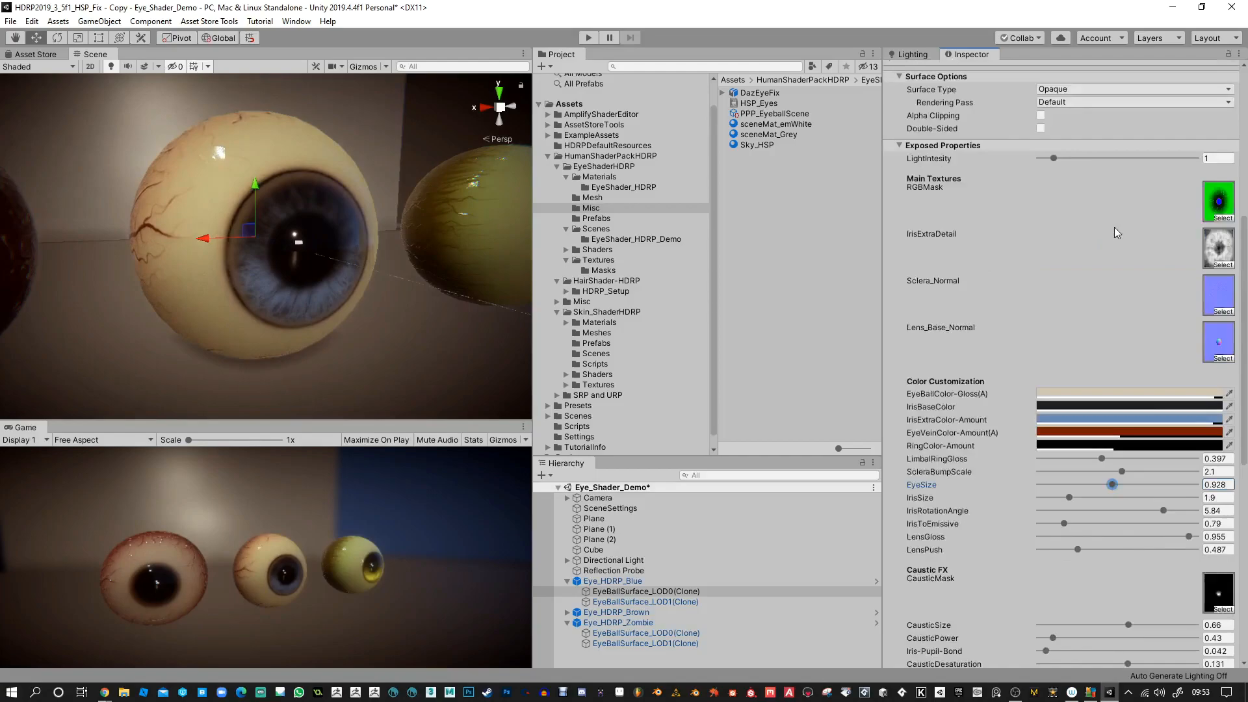
{"action": "left_click", "coordinate": [1221, 218]}
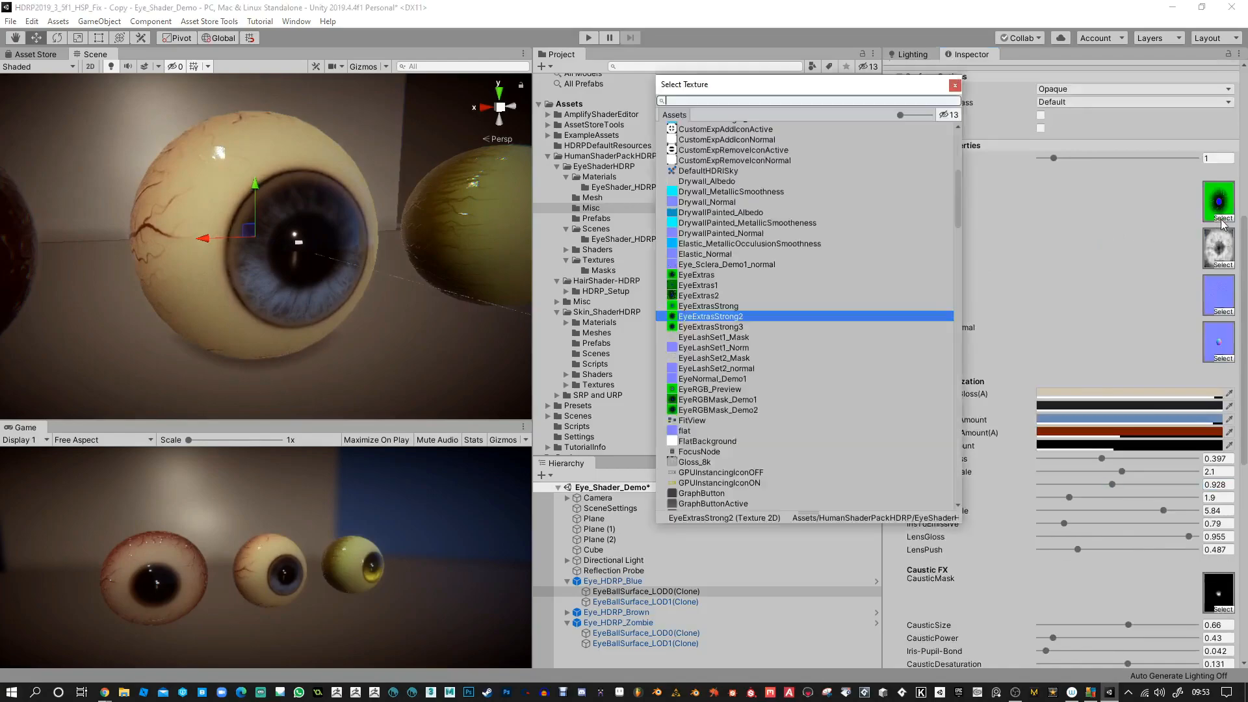
{"action": "left_click", "coordinate": [715, 328]}
{"action": "left_click", "coordinate": [721, 317]}
{"action": "left_click", "coordinate": [724, 327]}
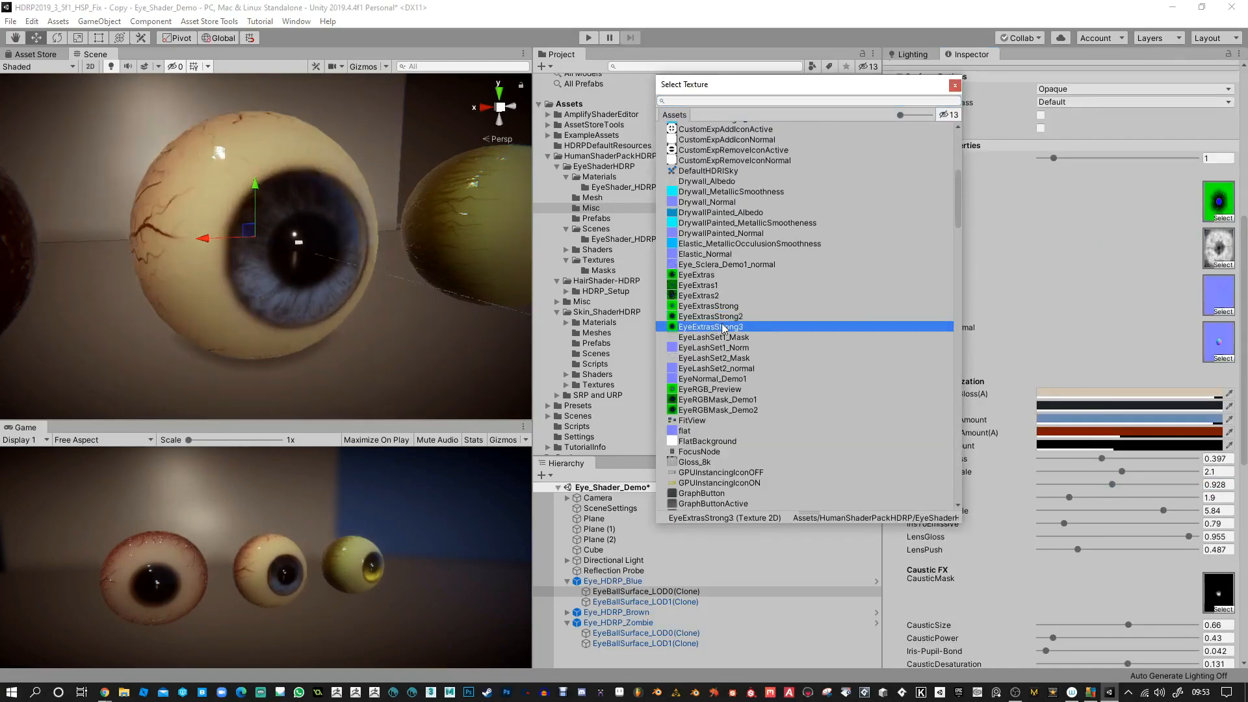
{"action": "left_click", "coordinate": [728, 309]}
{"action": "left_click", "coordinate": [730, 318]}
{"action": "left_click", "coordinate": [732, 328]}
{"action": "left_click", "coordinate": [699, 412]}
{"action": "left_click", "coordinate": [707, 401]}
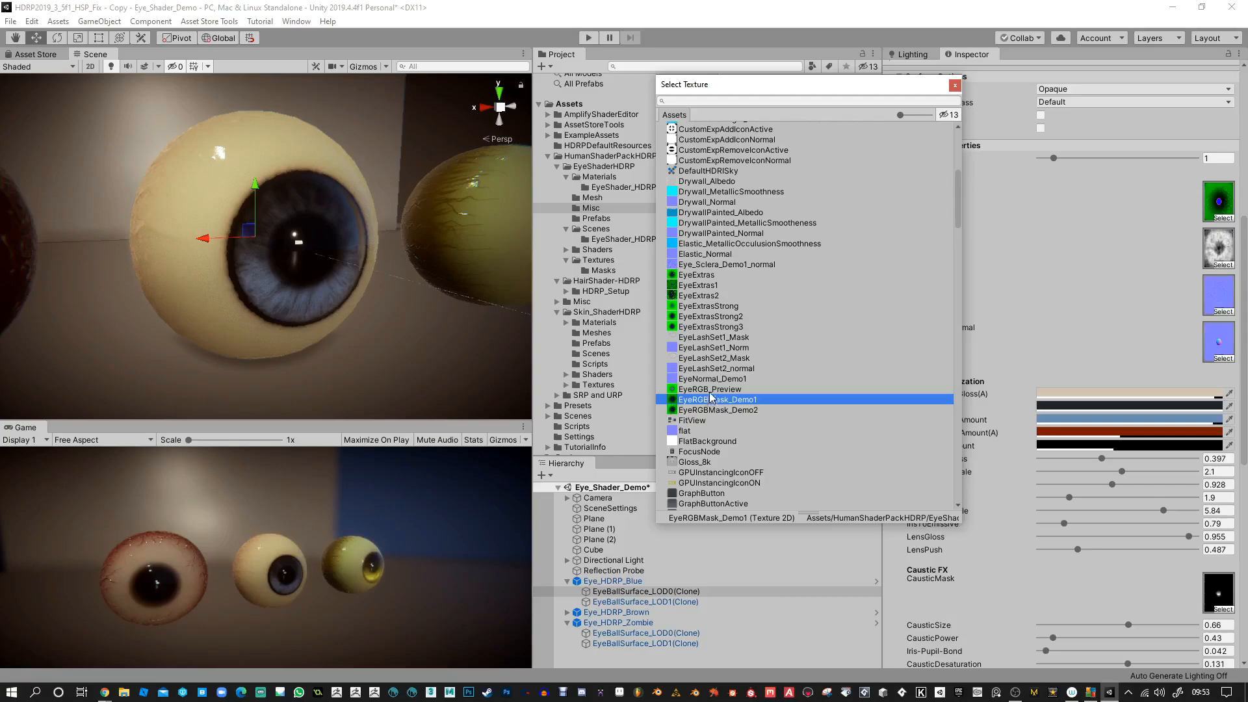
{"action": "left_click", "coordinate": [708, 390]}
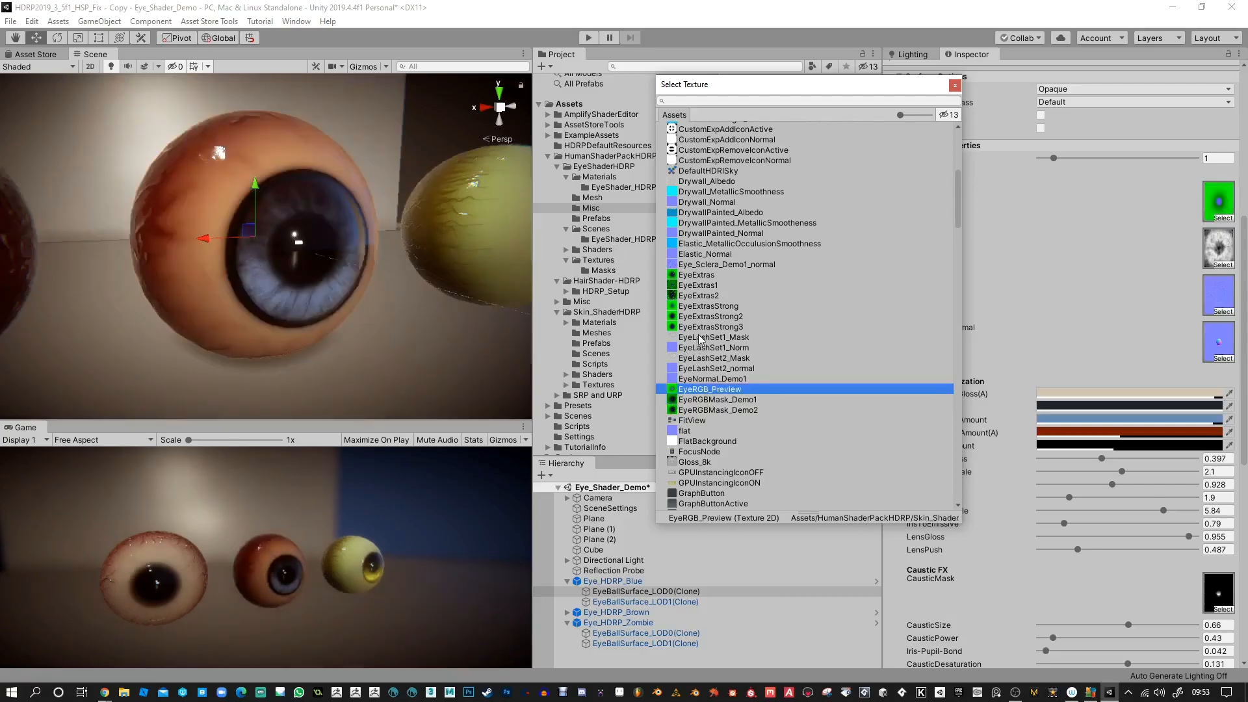
Step: Compare the EyeExtrasStrong textures again and assign EyeExtrasStrong3 as the blue eye's RGBMask
{"action": "left_click", "coordinate": [702, 327]}
{"action": "left_click", "coordinate": [713, 317]}
{"action": "left_click", "coordinate": [715, 303]}
{"action": "left_click", "coordinate": [713, 316]}
{"action": "left_click", "coordinate": [713, 328]}
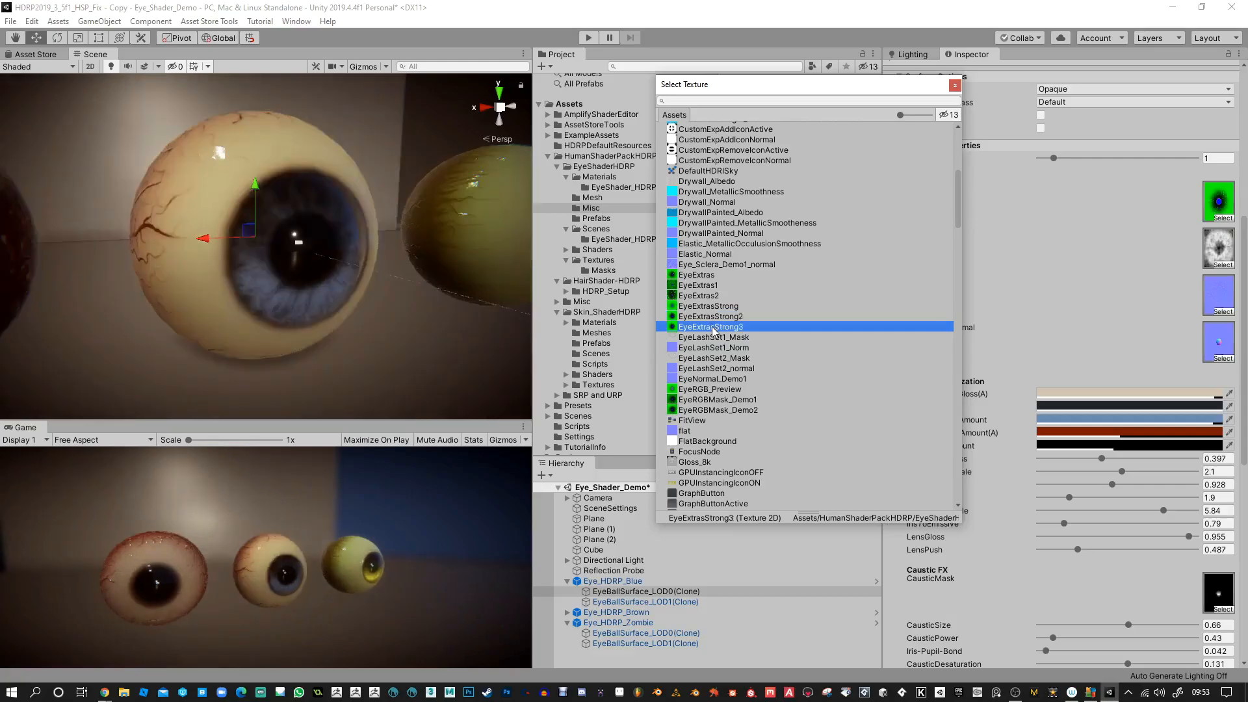
{"action": "double_click", "coordinate": [713, 328]}
Step: Select the brown eye's LOD0 surface and examine the exposed properties of its Eye_HDRP_Brown material
{"action": "left_click_drag", "start_coordinate": [363, 257], "coordinate": [406, 261], "text": "alt"}
{"action": "right_click_drag", "start_coordinate": [405, 261], "coordinate": [444, 296], "text": "alt"}
{"action": "middle_click_drag", "start_coordinate": [400, 322], "coordinate": [483, 331], "text": "alt"}
{"action": "left_click_drag", "start_coordinate": [445, 323], "coordinate": [414, 331], "text": "alt"}
{"action": "middle_click_drag", "start_coordinate": [364, 347], "coordinate": [465, 343], "text": "alt"}
{"action": "left_click", "coordinate": [209, 215]}
{"action": "left_click", "coordinate": [208, 213]}
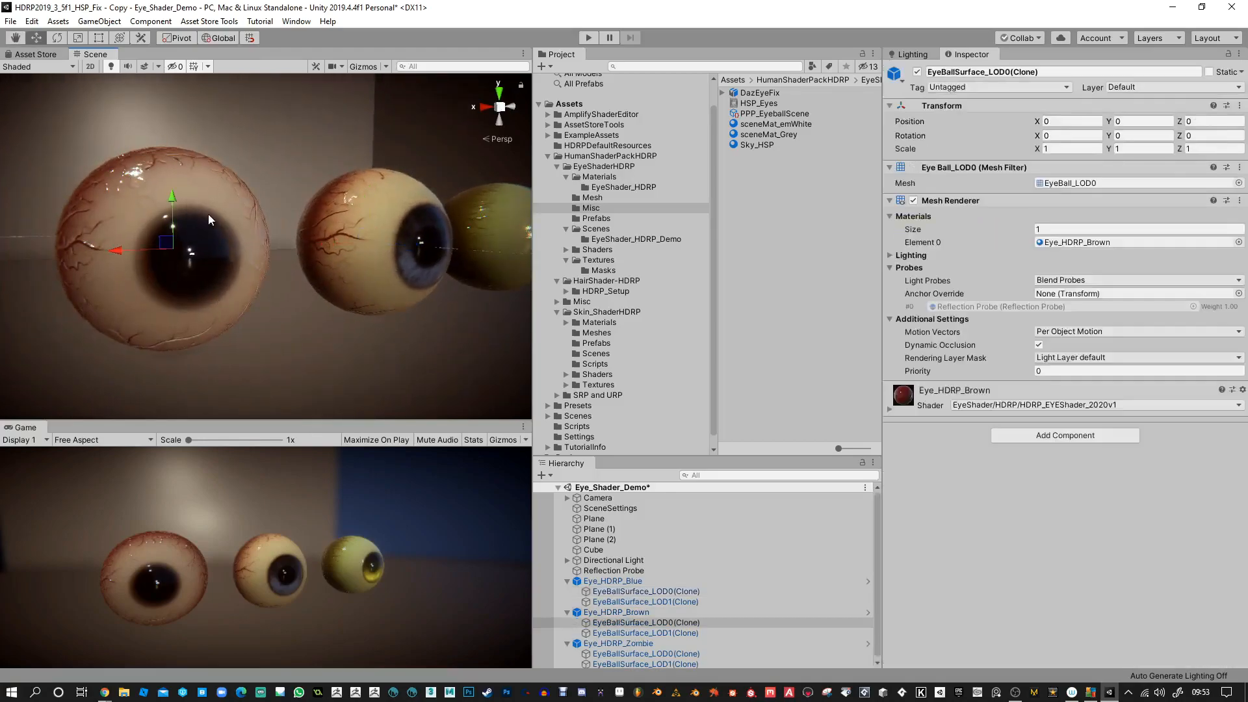
{"action": "left_click", "coordinate": [887, 410]}
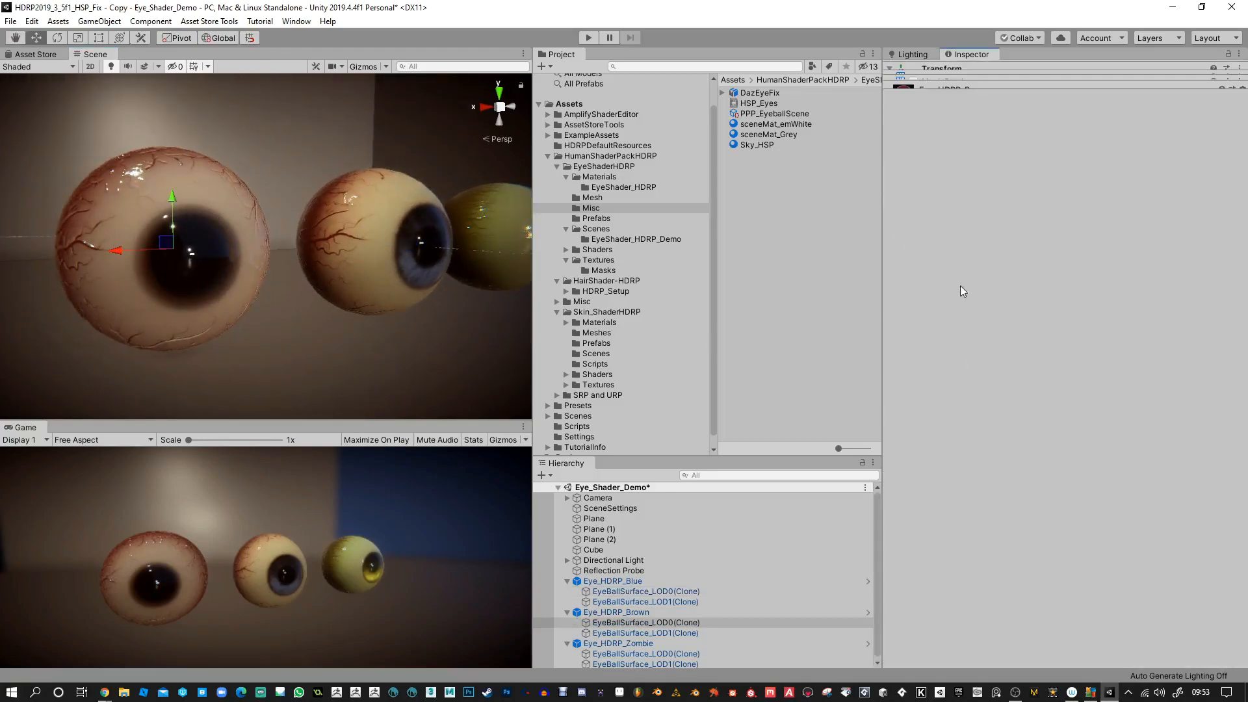
{"action": "scroll", "coordinate": [992, 361], "scroll_direction": "down", "scroll_amount": 10}
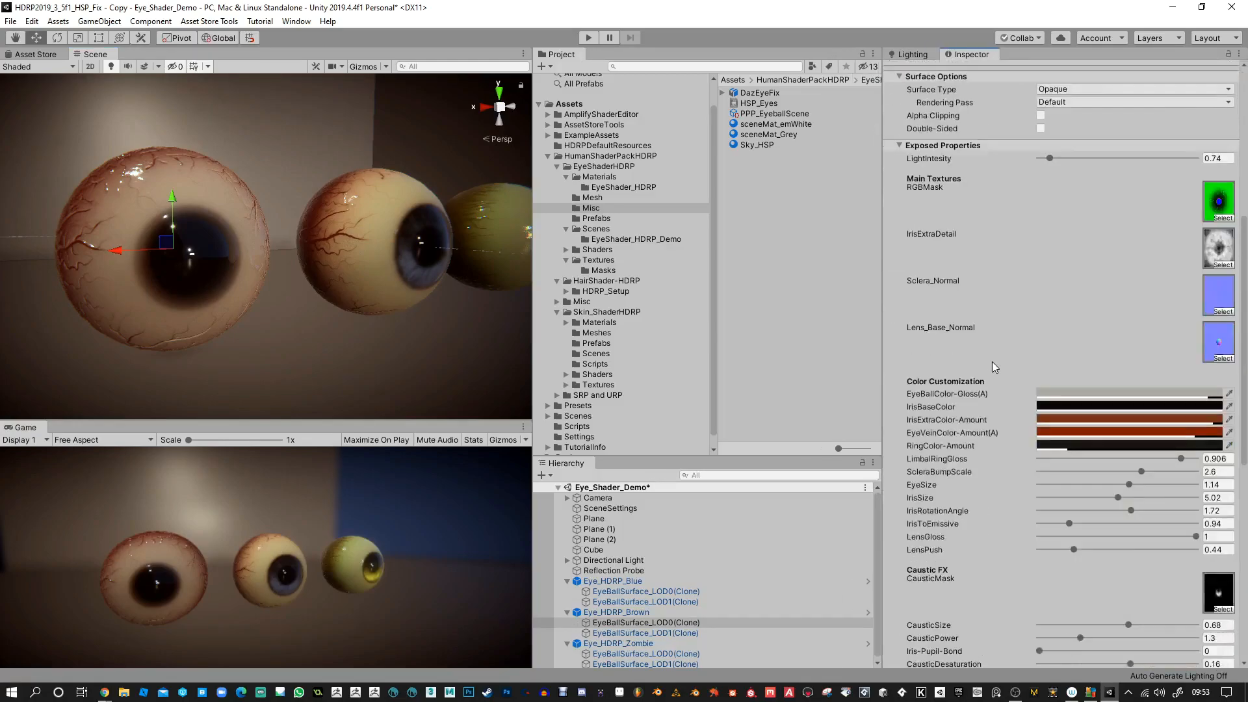
Step: Copy the material properties of the blue eye's LOD0 surface and paste them into the brown eye's Eye_HDRP_Brown material
{"action": "scroll", "coordinate": [984, 366], "scroll_direction": "down", "scroll_amount": 6}
{"action": "scroll", "coordinate": [223, 257], "scroll_direction": "down", "scroll_amount": 4, "text": "alt"}
{"action": "scroll", "coordinate": [226, 258], "scroll_direction": "up", "scroll_amount": 5, "text": "alt"}
{"action": "left_click_drag", "start_coordinate": [288, 309], "coordinate": [366, 298], "text": "alt"}
{"action": "left_click_drag", "start_coordinate": [368, 367], "coordinate": [348, 362], "text": "alt"}
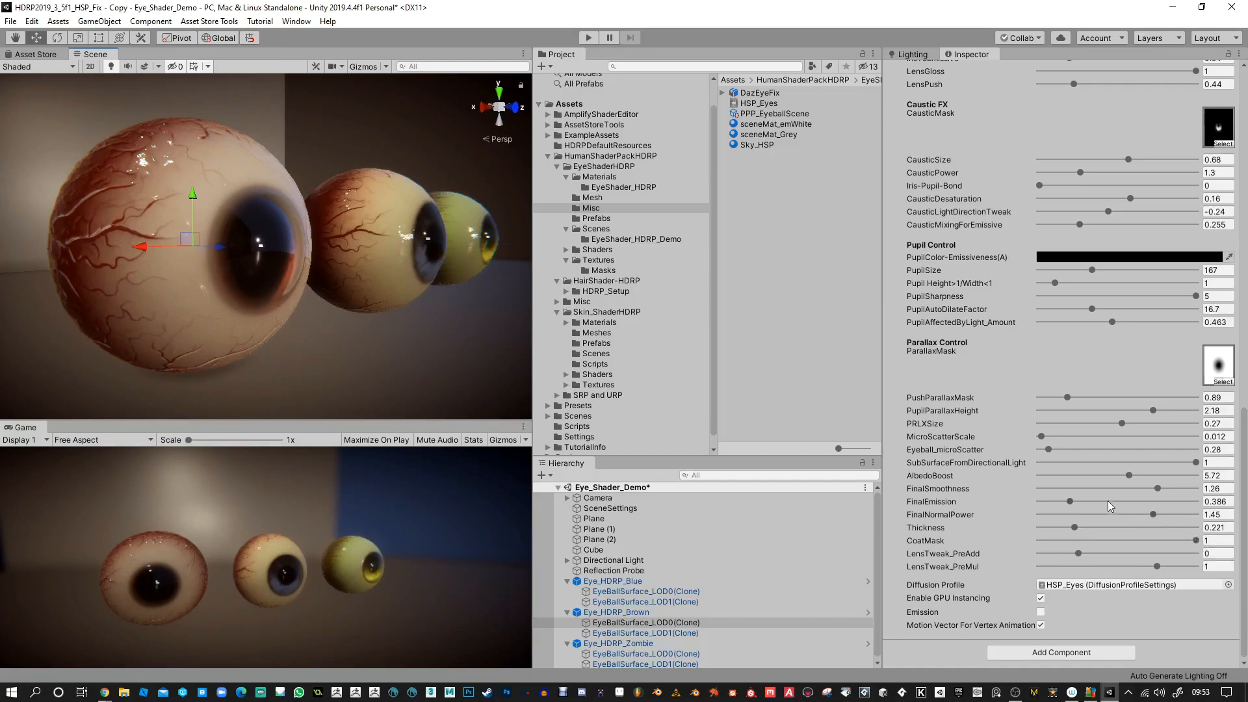
{"action": "left_click", "coordinate": [350, 242]}
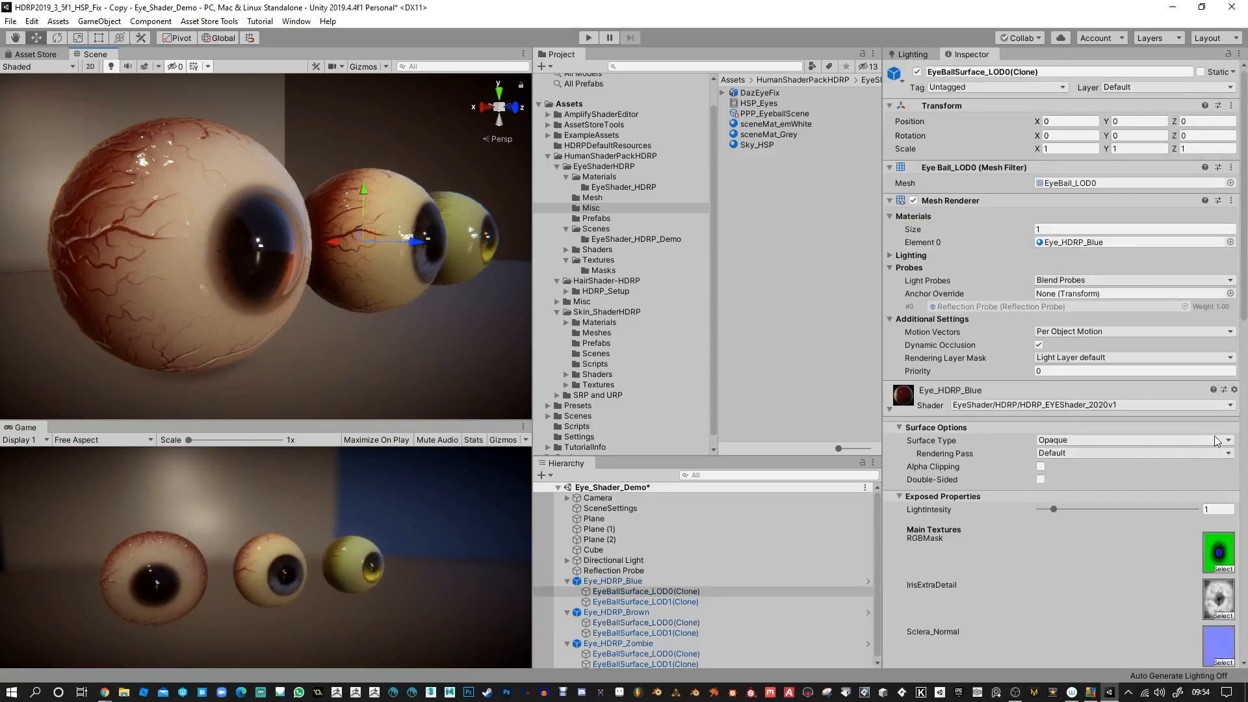
{"action": "left_click", "coordinate": [1234, 390]}
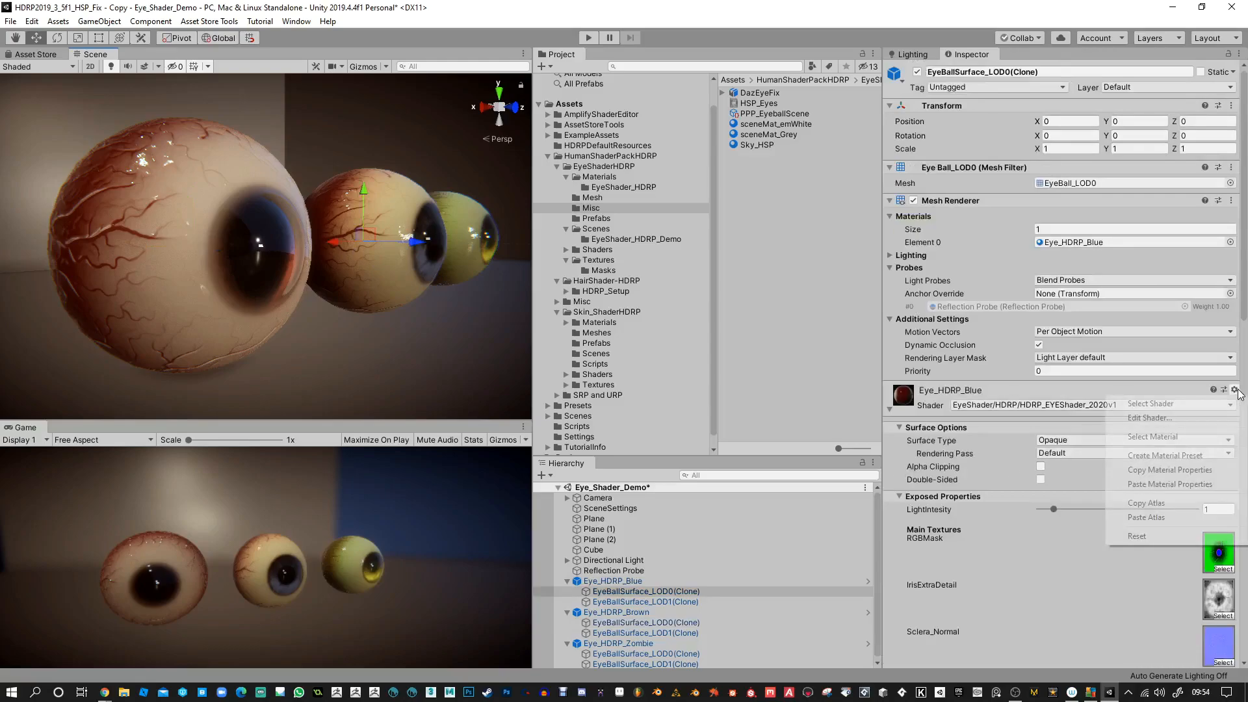
{"action": "left_click", "coordinate": [1187, 470]}
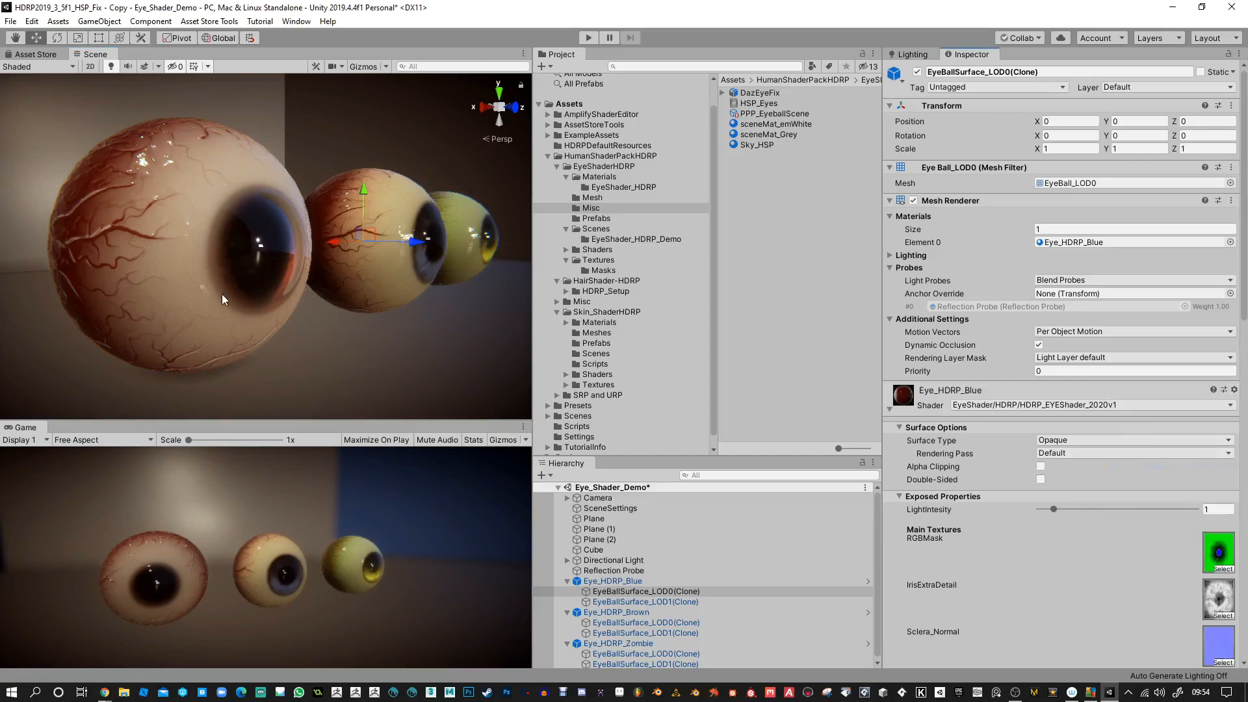
{"action": "left_click", "coordinate": [221, 294]}
{"action": "left_click", "coordinate": [221, 294]}
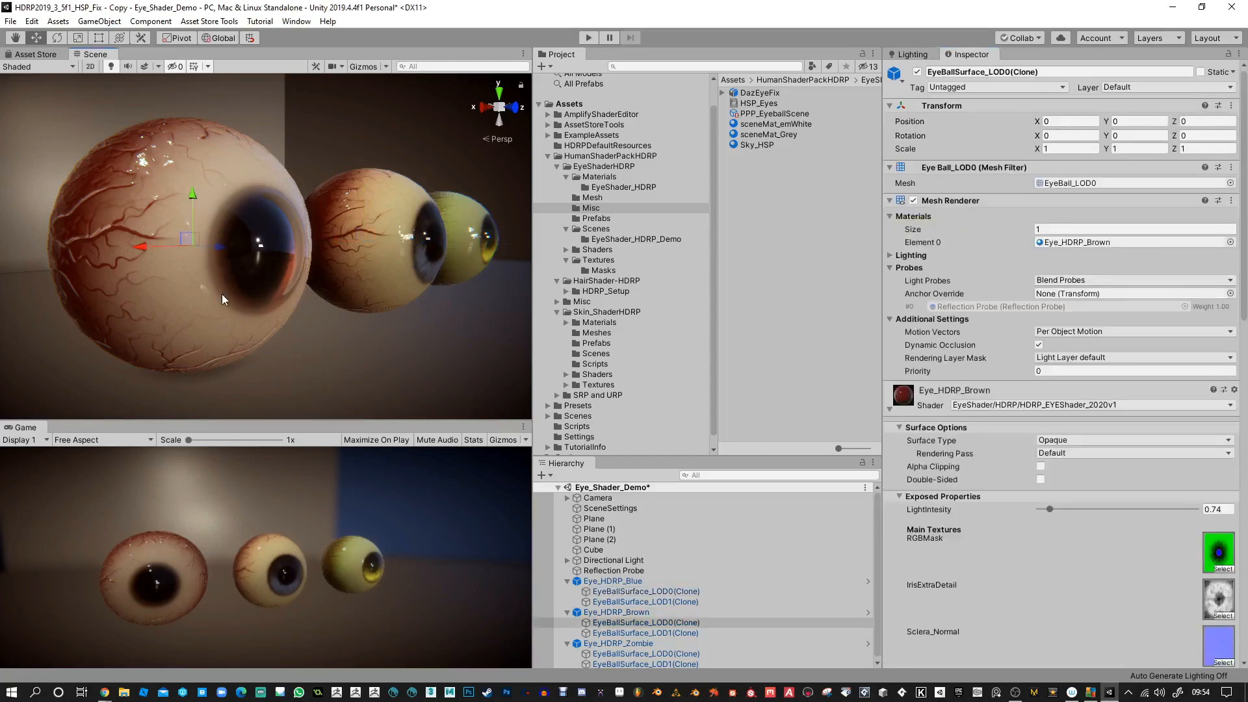
{"action": "left_click", "coordinate": [1234, 390]}
{"action": "left_click", "coordinate": [1195, 484]}
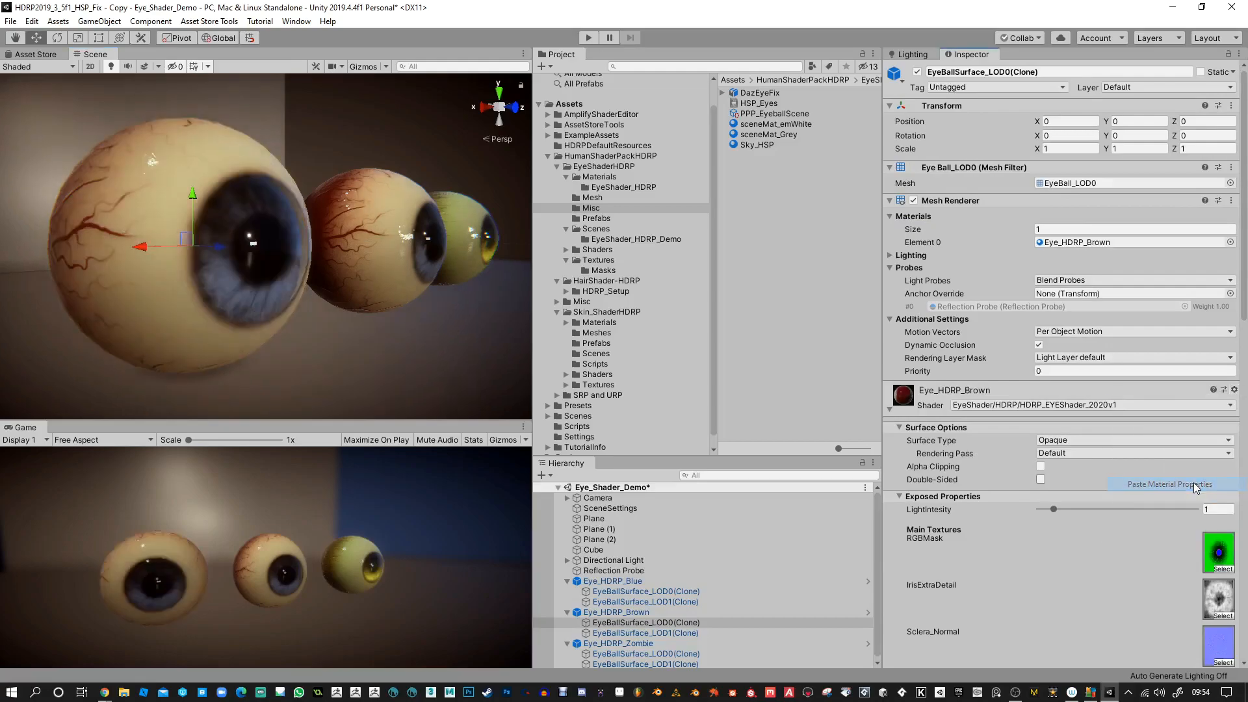
Step: Set the brown eye's IrisExtraColor-Amount to an orange of about CD5B11
{"action": "scroll", "coordinate": [1180, 579], "scroll_direction": "down", "scroll_amount": 5}
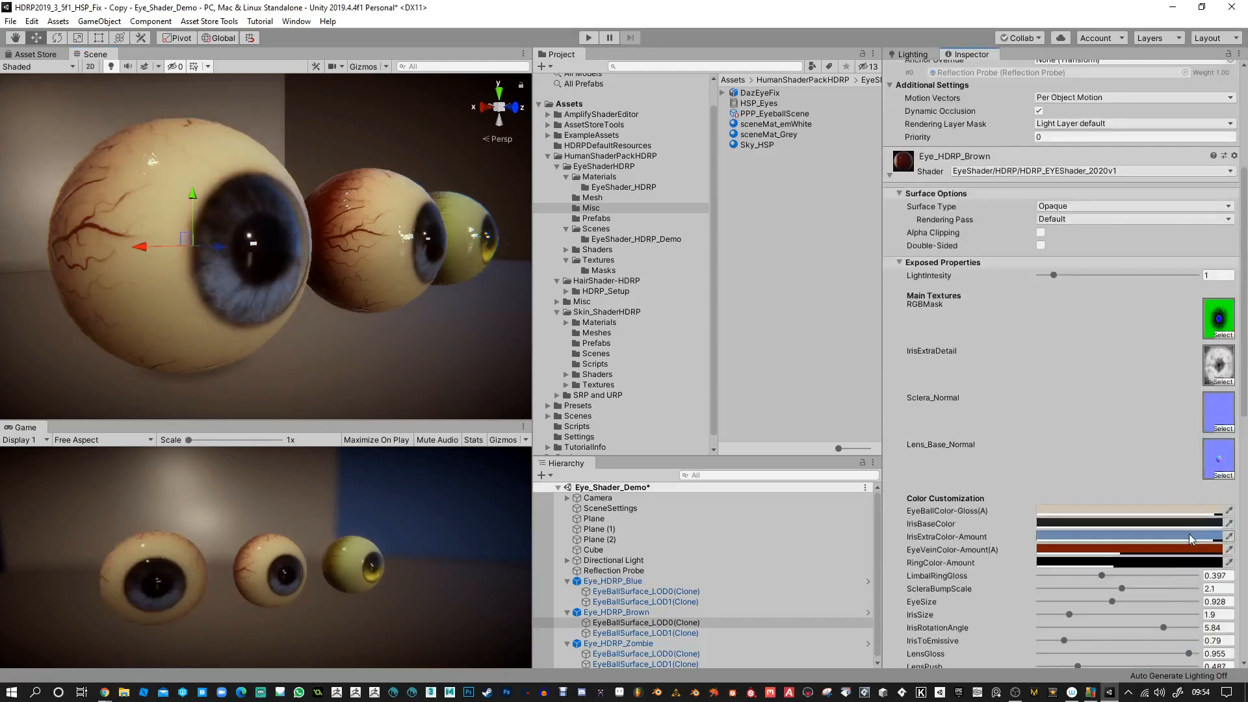
{"action": "left_click", "coordinate": [1192, 536]}
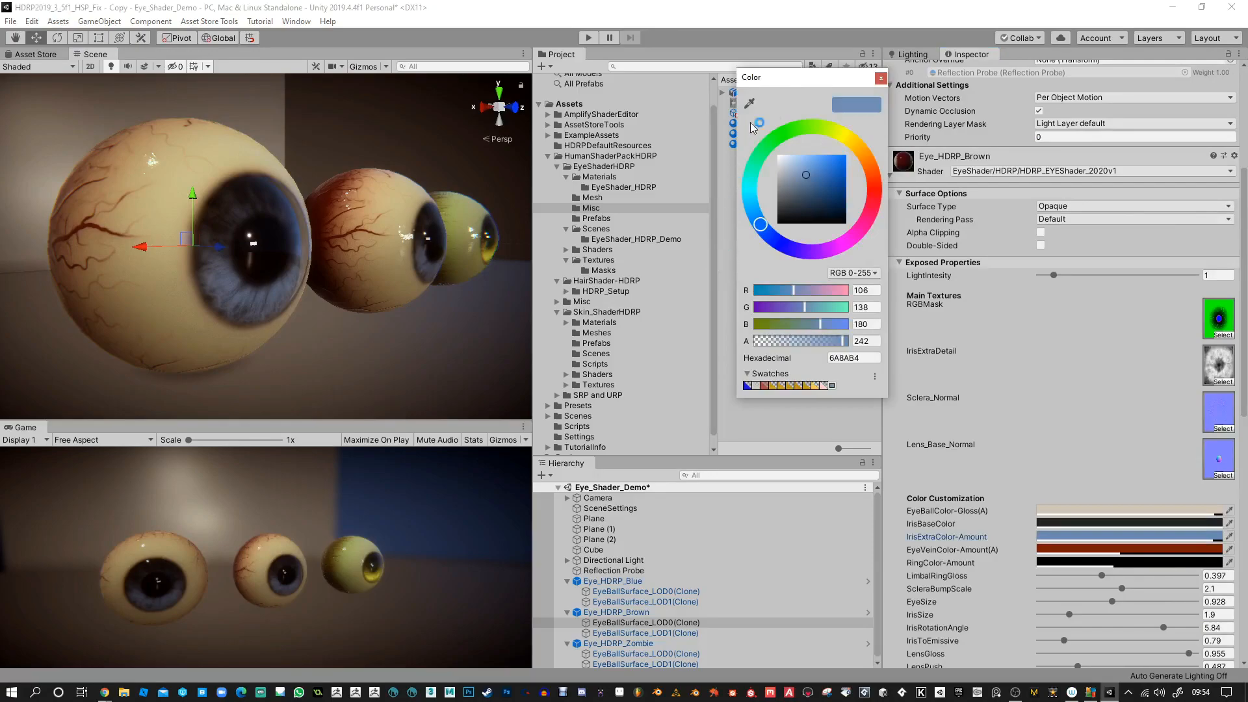
{"action": "mouse_move", "coordinate": [872, 187]}
{"action": "left_mouse_down"}
{"action": "mouse_move", "coordinate": [873, 173]}
{"action": "mouse_move", "coordinate": [841, 168]}
{"action": "mouse_move", "coordinate": [872, 170]}
{"action": "mouse_move", "coordinate": [856, 169]}
{"action": "left_mouse_up"}
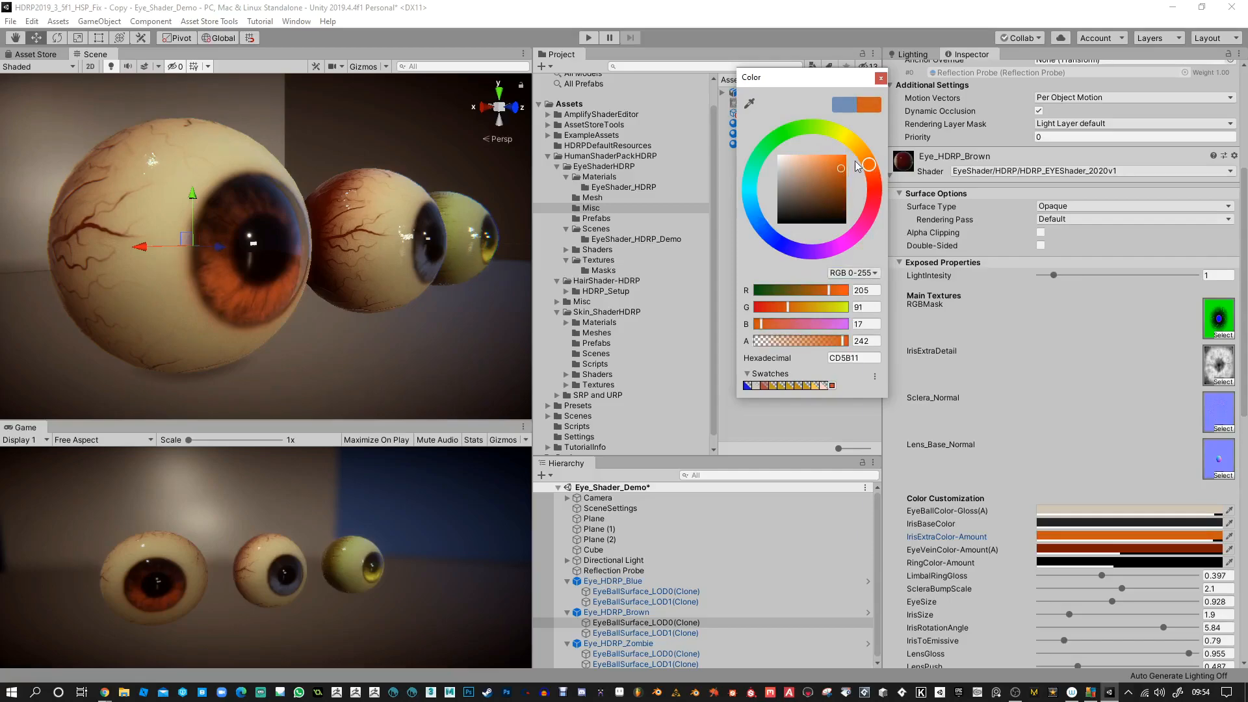
{"action": "left_click", "coordinate": [899, 88]}
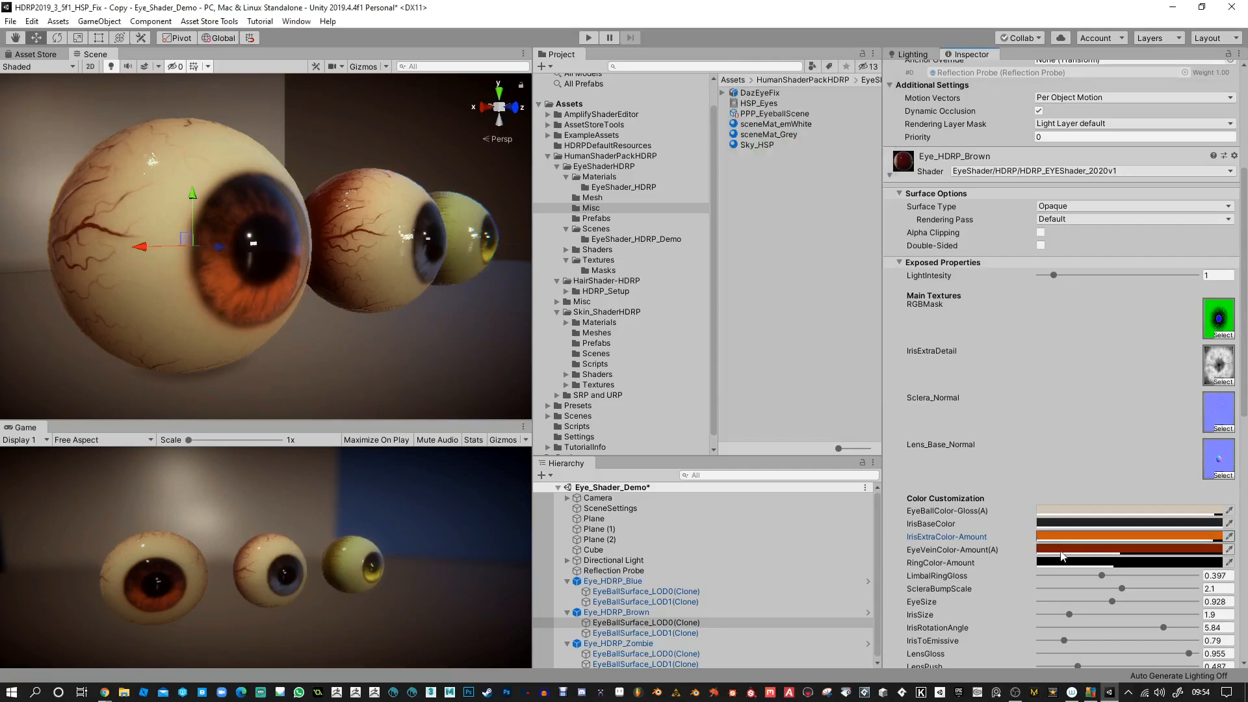
Step: Set the brown eye's IrisBaseColor to the very dark brown 1D1210
{"action": "left_click", "coordinate": [1081, 524]}
{"action": "left_click", "coordinate": [873, 179]}
{"action": "left_click_drag", "start_coordinate": [809, 219], "coordinate": [843, 228]}
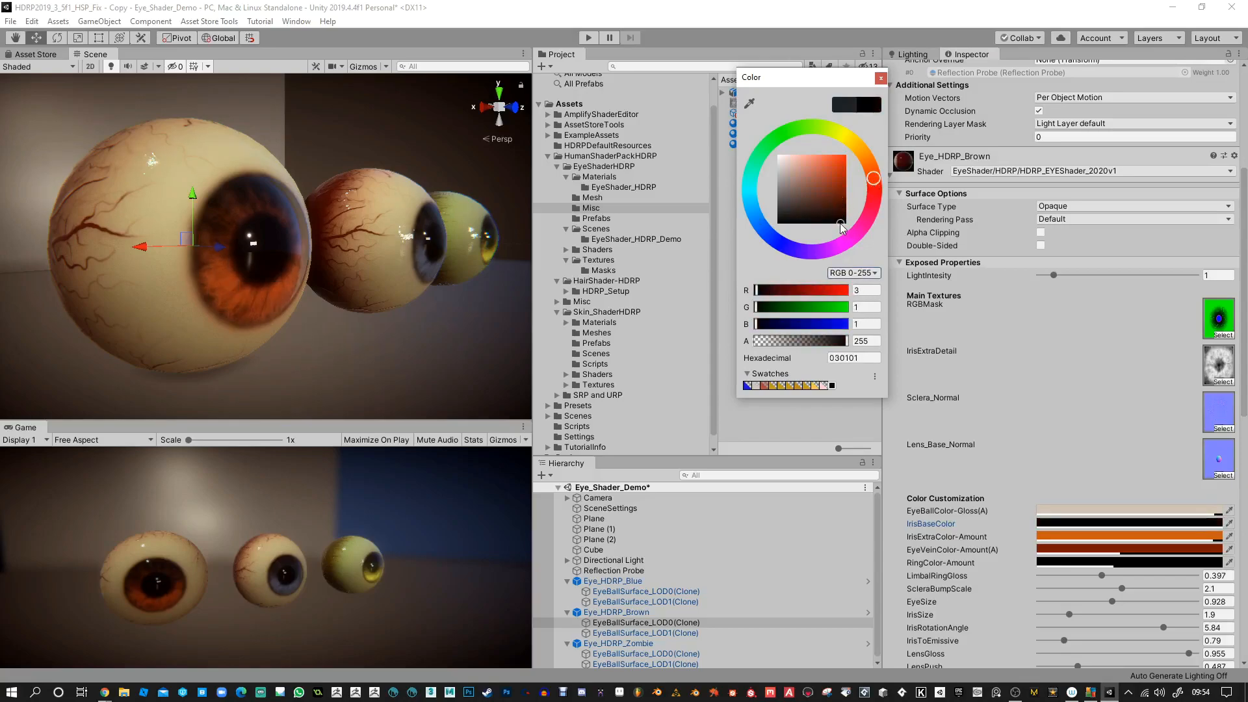
{"action": "left_click", "coordinate": [809, 217]}
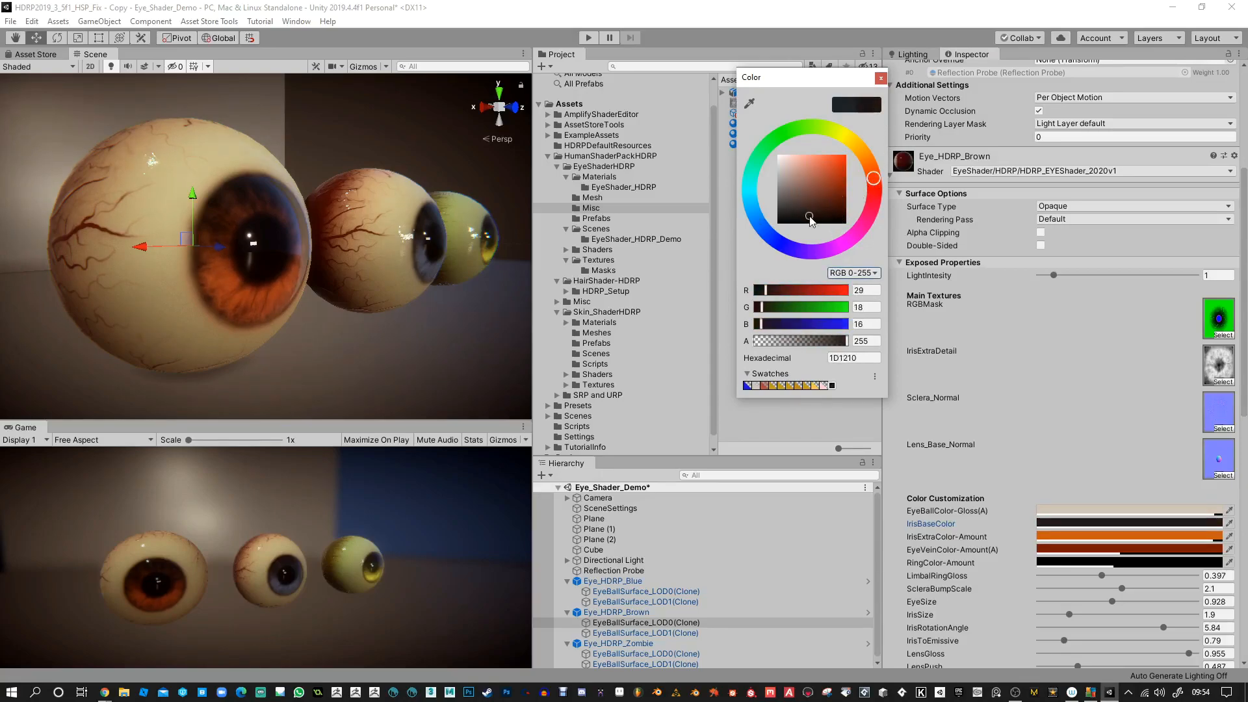
{"action": "left_click", "coordinate": [880, 78]}
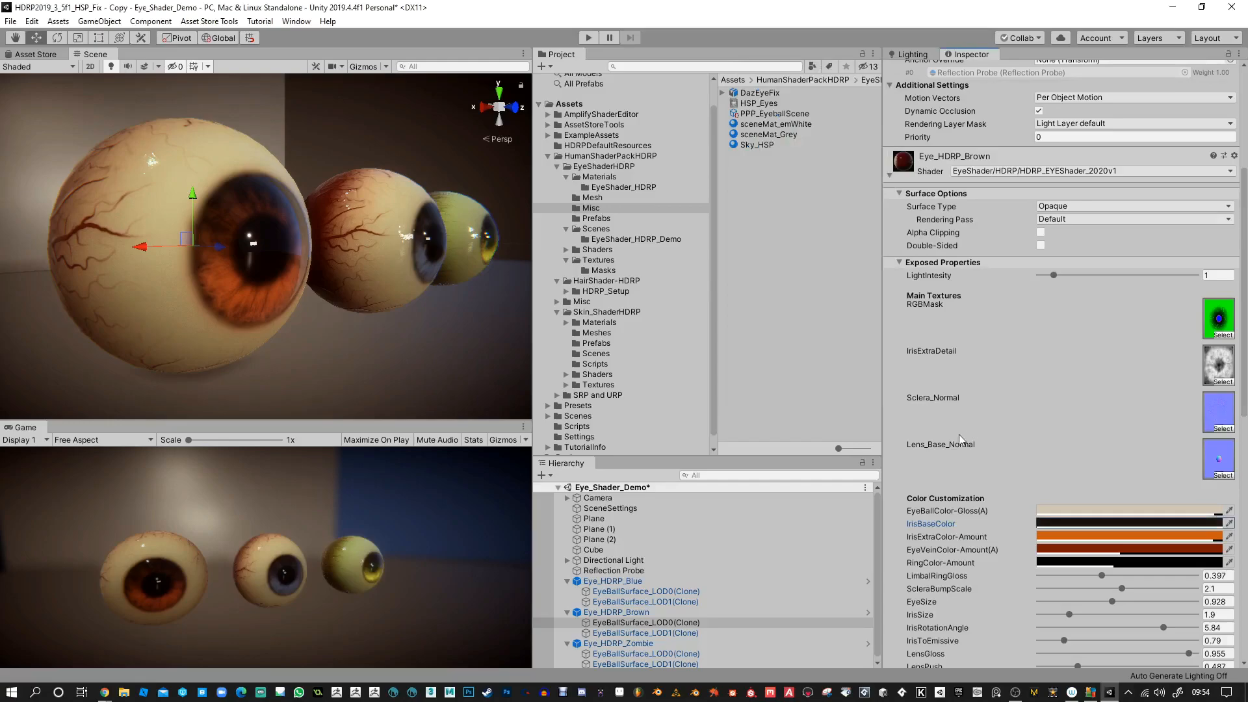
Step: Set the brown eye's EyeVeinColor-Amount(A) to the reddish brown 934120 with alpha 255
{"action": "left_click_drag", "start_coordinate": [286, 317], "coordinate": [349, 320], "text": "alt"}
{"action": "left_click", "coordinate": [1113, 549]}
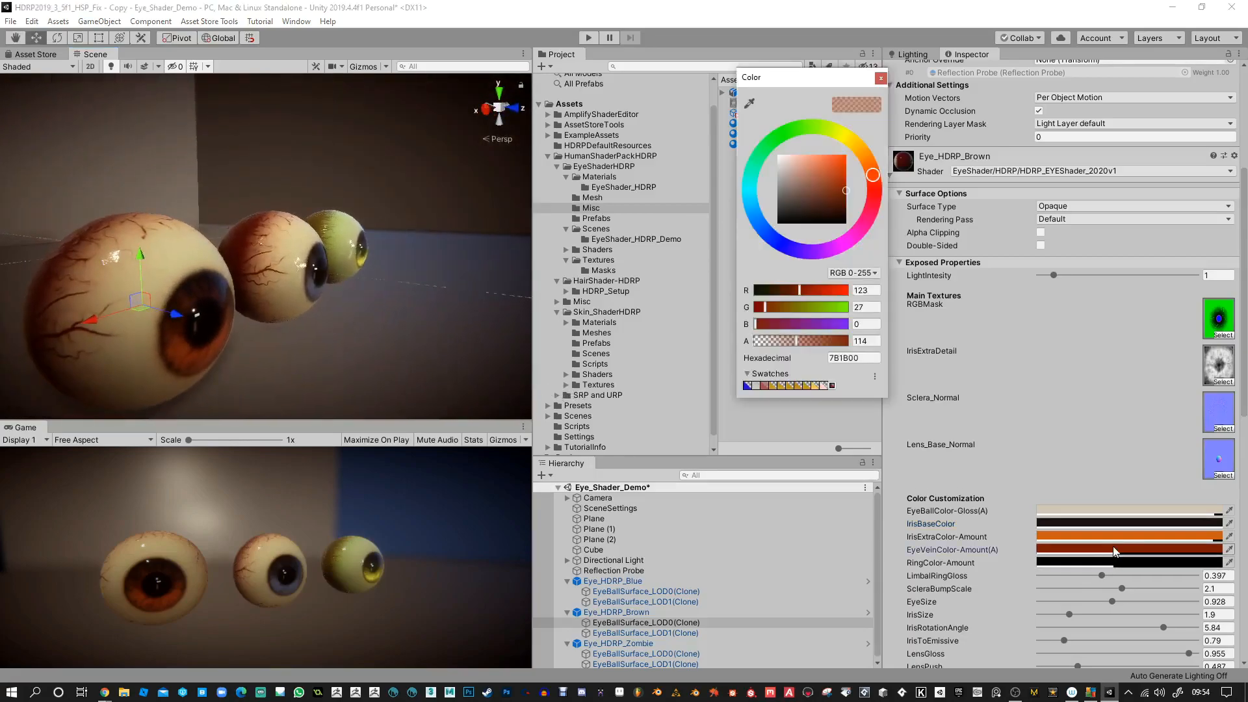
{"action": "left_click_drag", "start_coordinate": [873, 171], "coordinate": [832, 185]}
{"action": "left_click_drag", "start_coordinate": [797, 341], "coordinate": [860, 331]}
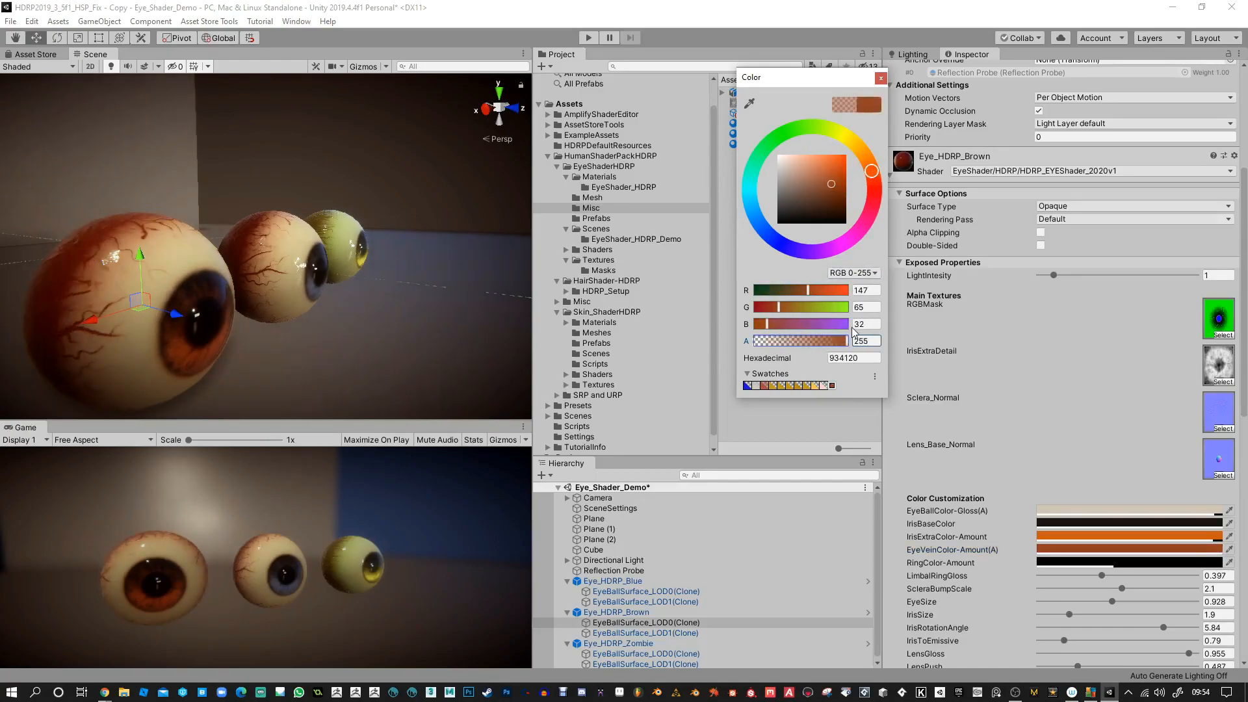
{"action": "left_click", "coordinate": [880, 78]}
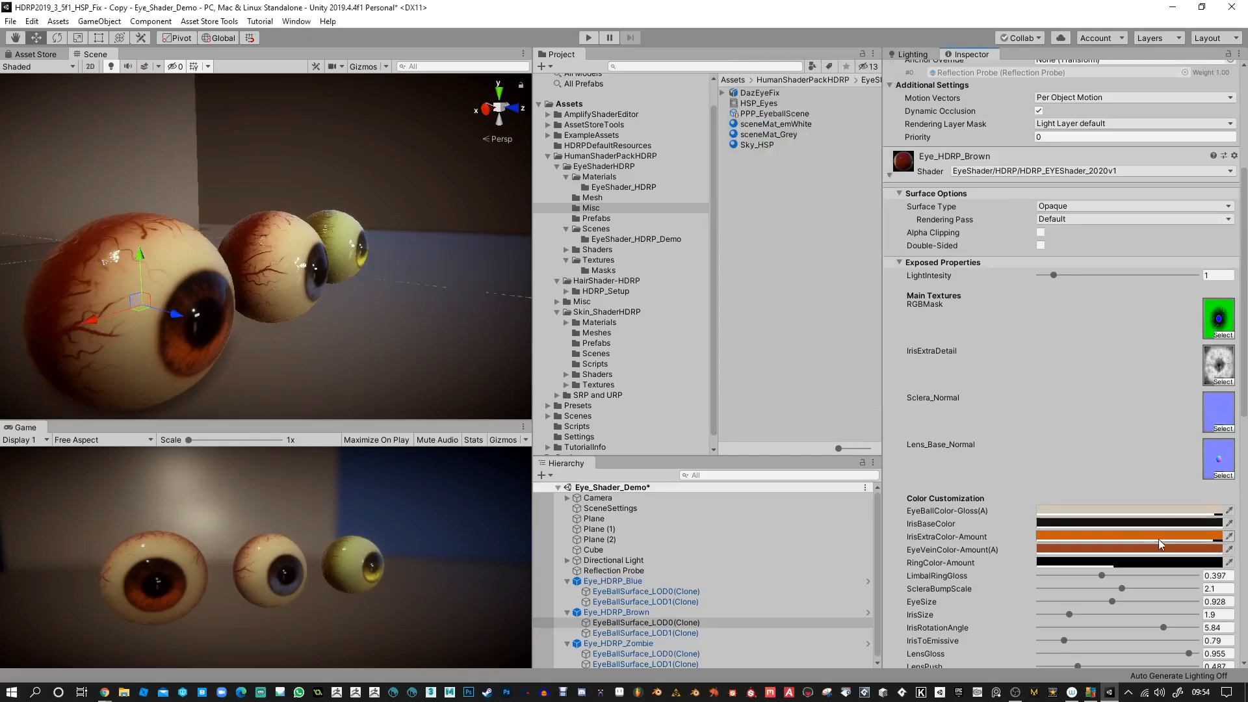
Step: Shift the brown eye's EyeBallColor-Gloss(A) to a light beige with a warmer orange hue
{"action": "left_click", "coordinate": [1146, 513]}
{"action": "left_click", "coordinate": [864, 156]}
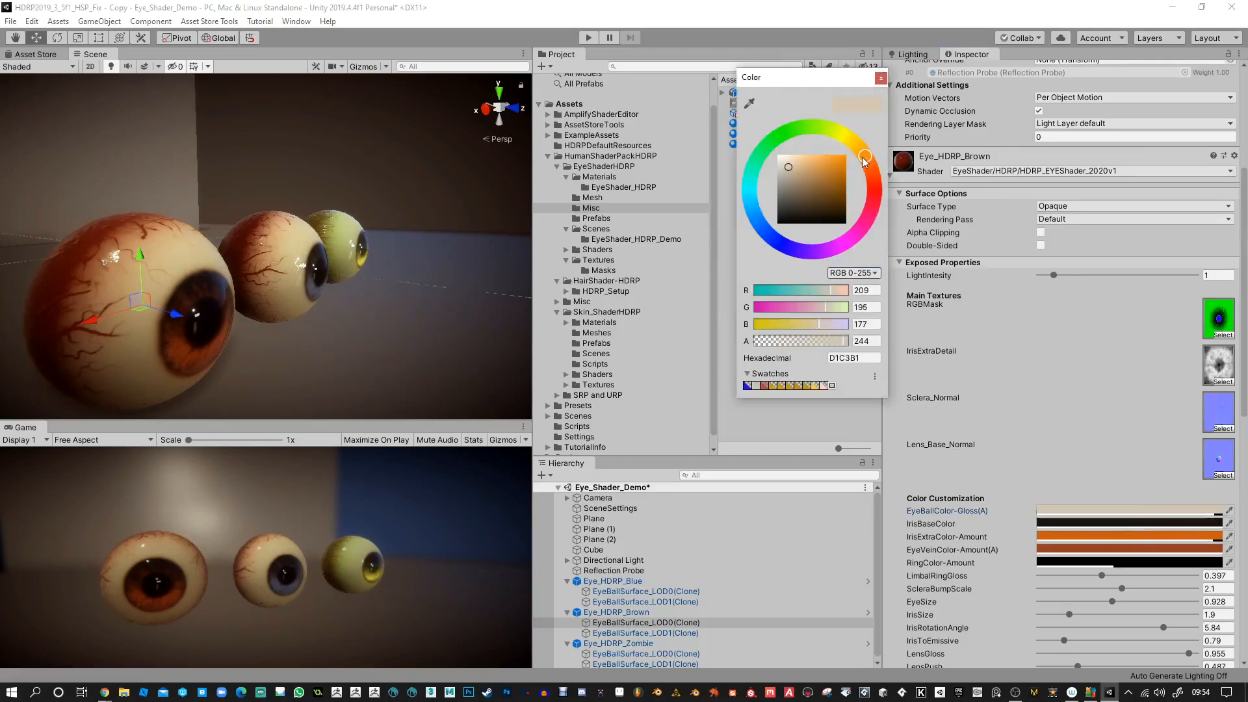
{"action": "left_click_drag", "start_coordinate": [798, 169], "coordinate": [791, 166]}
{"action": "left_click", "coordinate": [881, 78]}
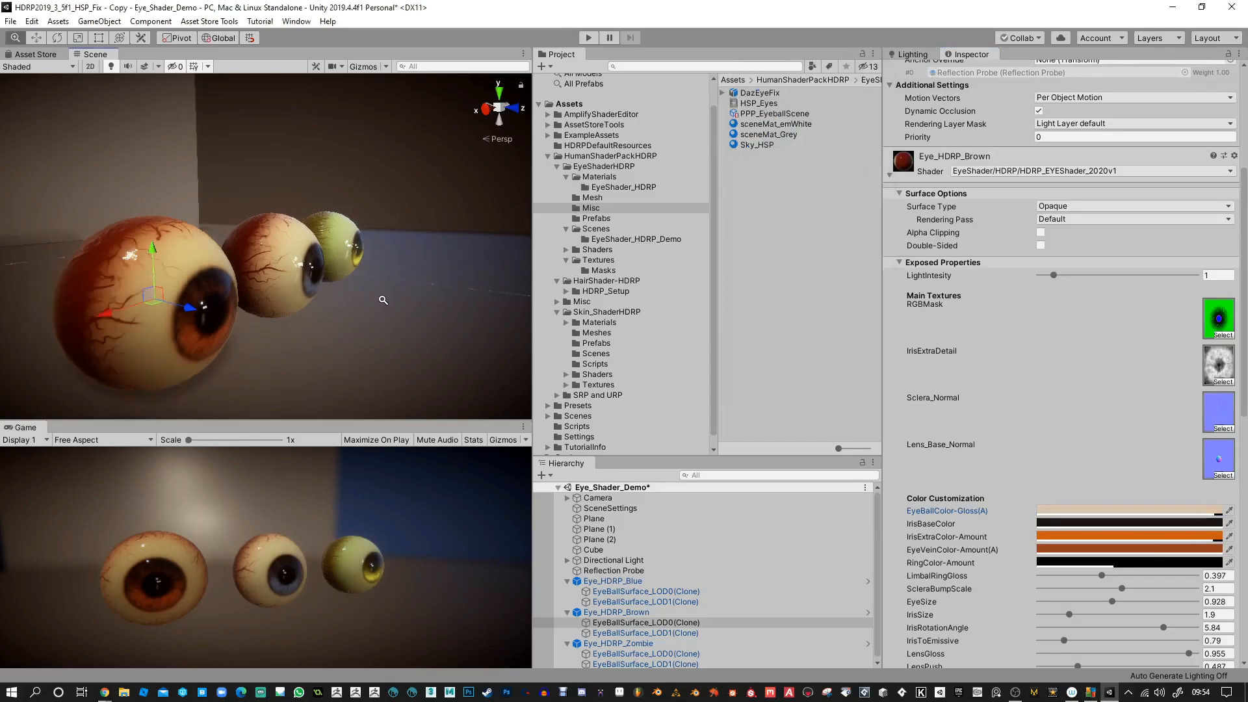
Step: Hide the Scene view grid and save the Eye_Shader_Demo scene
{"action": "left_click_drag", "start_coordinate": [383, 291], "coordinate": [421, 268], "text": "alt"}
{"action": "scroll", "coordinate": [426, 338], "scroll_direction": "up", "scroll_amount": 2}
{"action": "left_click_drag", "start_coordinate": [362, 122], "coordinate": [390, 137], "text": "alt"}
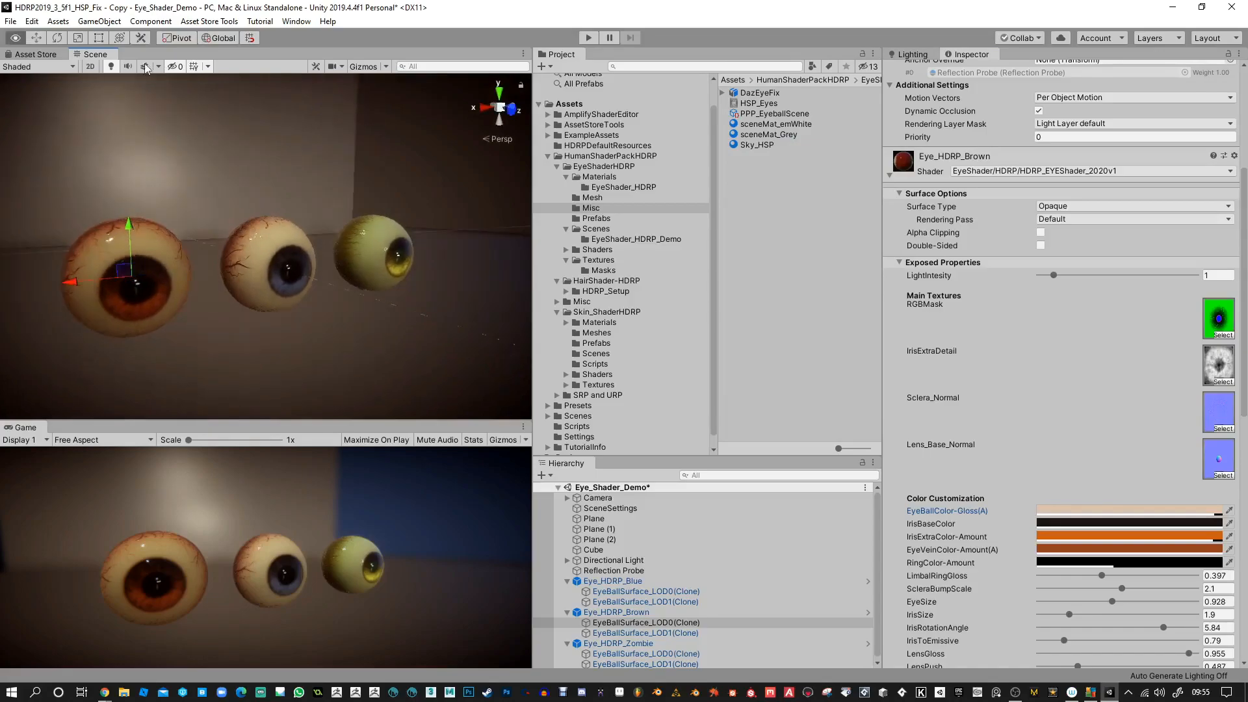
{"action": "left_click", "coordinate": [195, 66]}
{"action": "left_click_drag", "start_coordinate": [267, 147], "coordinate": [310, 185], "text": "alt"}
{"action": "left_click", "coordinate": [310, 187]}
{"action": "key", "text": "ctrl+s"}
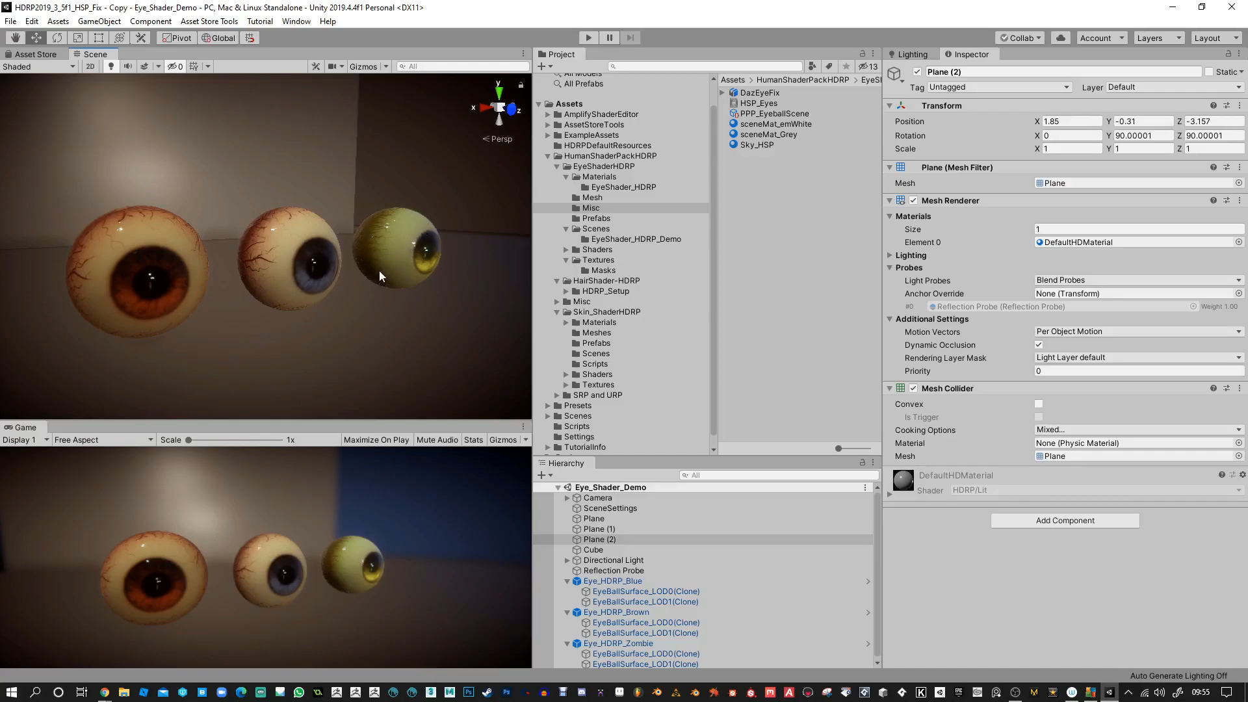
Step: Try Directional Light intensities of 56.9 and 10 Lux while viewing the blue eye closely, and set the intensity back to 3.14 Lux
{"action": "left_click", "coordinate": [603, 561]}
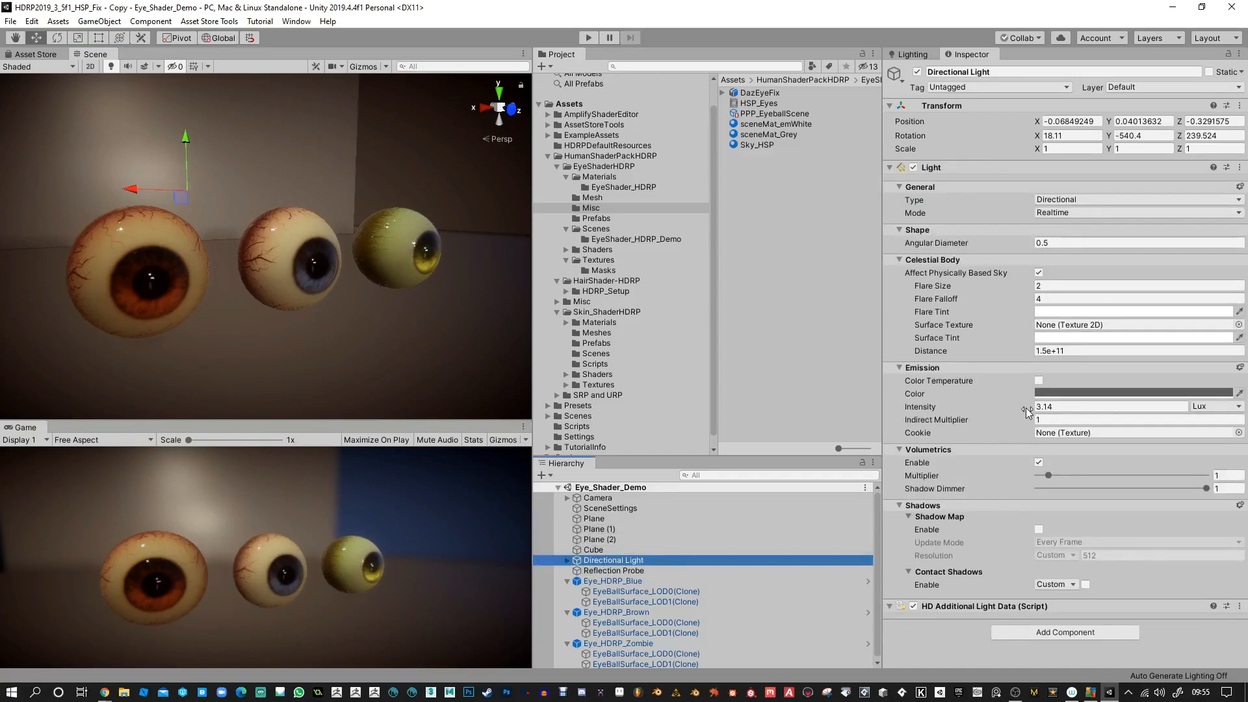
{"action": "left_click_drag", "start_coordinate": [1031, 406], "coordinate": [1062, 399]}
{"action": "right_click_drag", "start_coordinate": [357, 273], "coordinate": [341, 312], "text": "alt"}
{"action": "right_click_drag", "start_coordinate": [356, 426], "coordinate": [373, 425], "text": "alt"}
{"action": "left_click_drag", "start_coordinate": [373, 374], "coordinate": [408, 367], "text": "alt"}
{"action": "left_click", "coordinate": [1052, 407]}
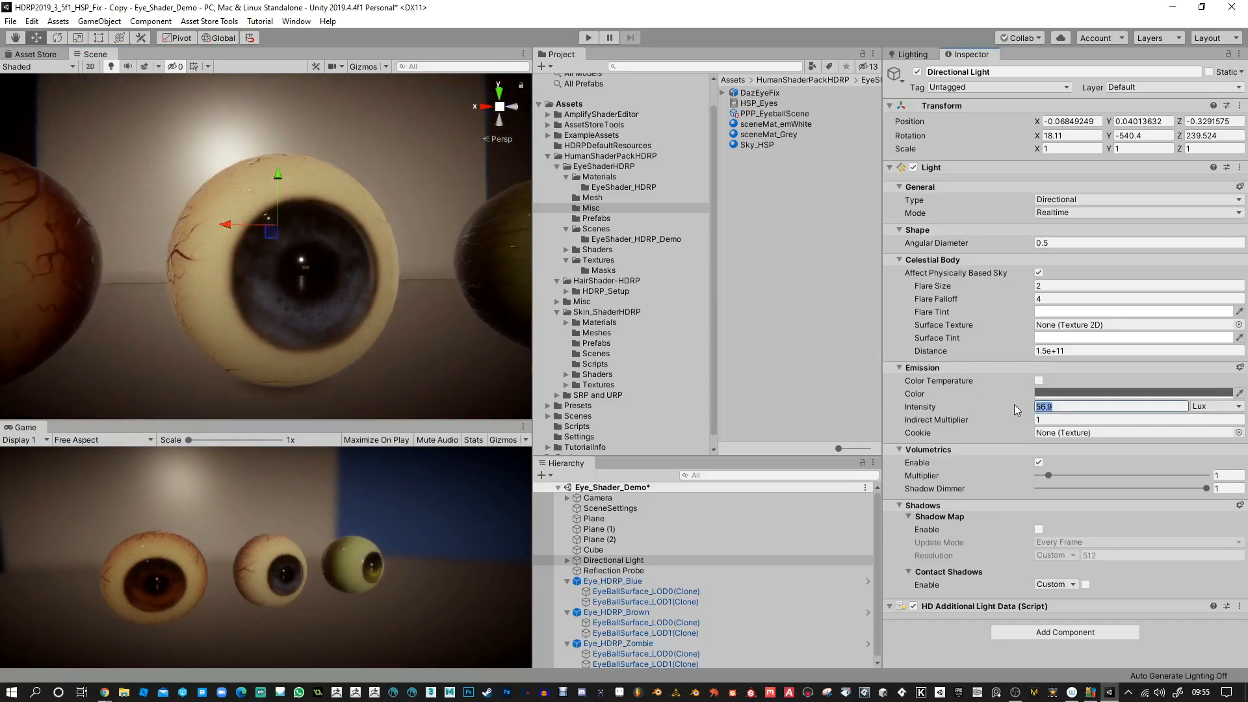
{"action": "type", "text": "10"}
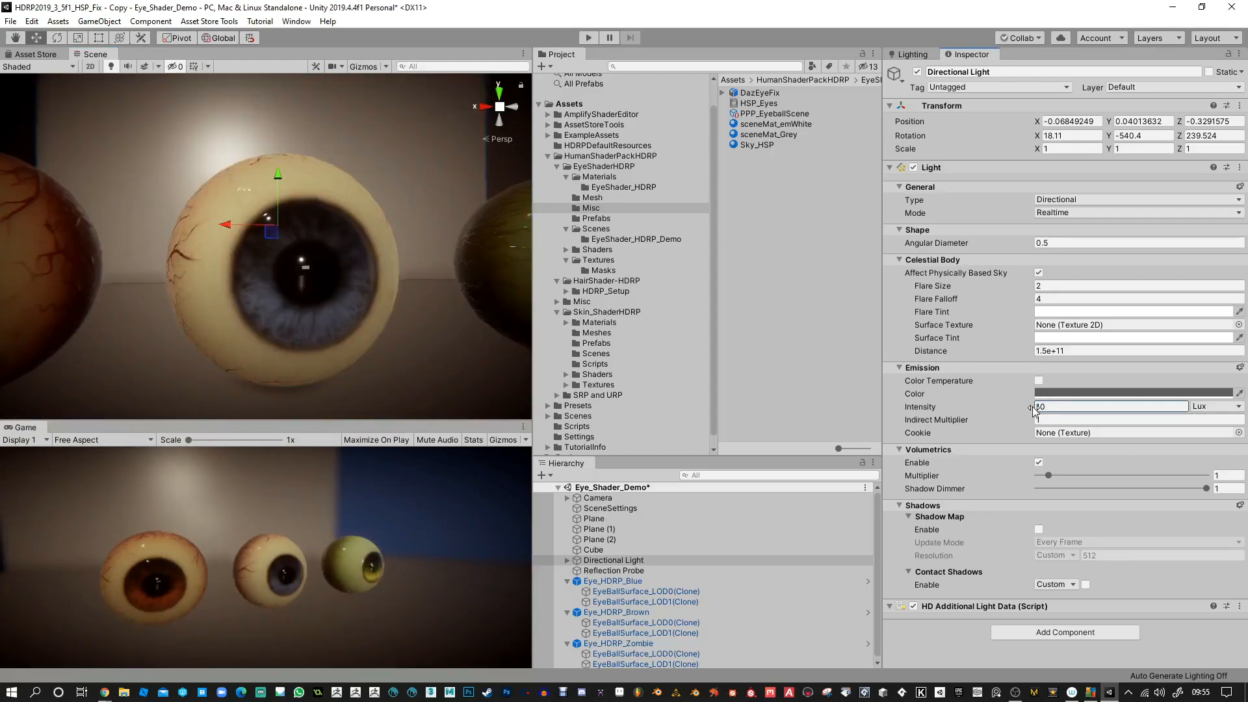
{"action": "left_click_drag", "start_coordinate": [1030, 408], "coordinate": [984, 402]}
{"action": "type", "text": "3.14"}
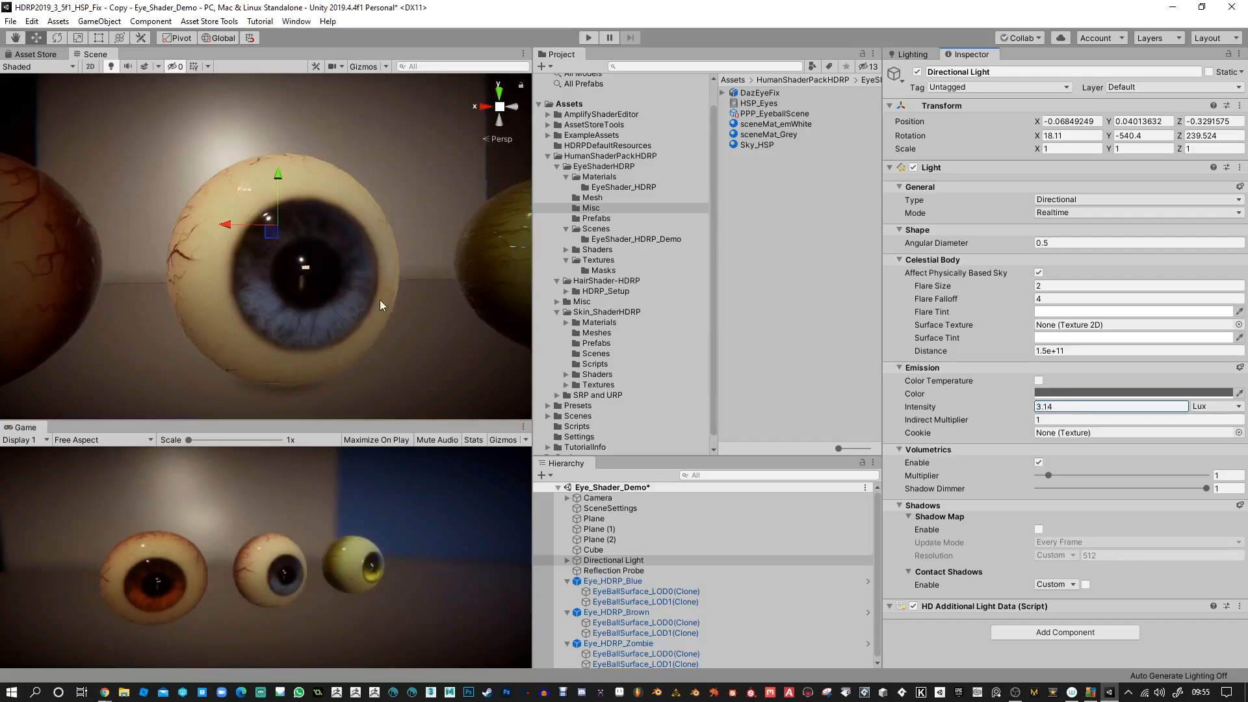
Step: Set the blue eye's PupilAutoDilateFactor to 6 and its Iris-Pupil-Bond to 0.104
{"action": "left_click", "coordinate": [338, 209]}
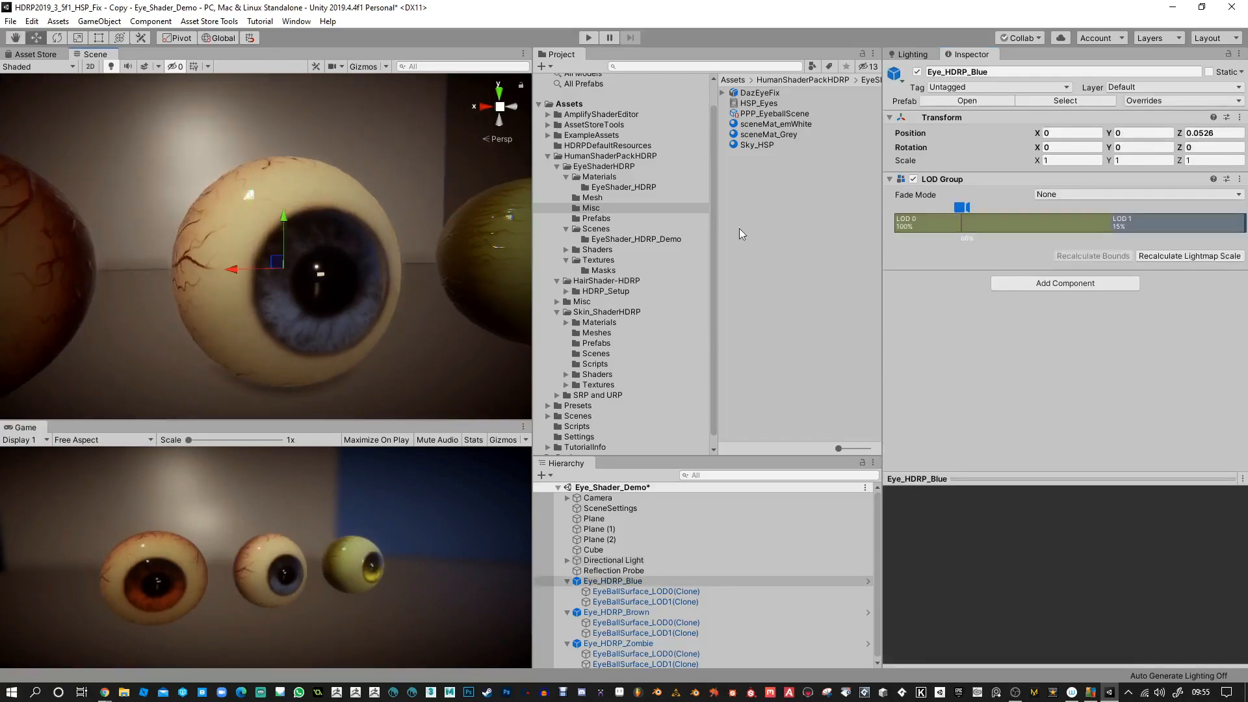
{"action": "left_click", "coordinate": [356, 262]}
{"action": "scroll", "coordinate": [1078, 610], "scroll_direction": "down", "scroll_amount": 10}
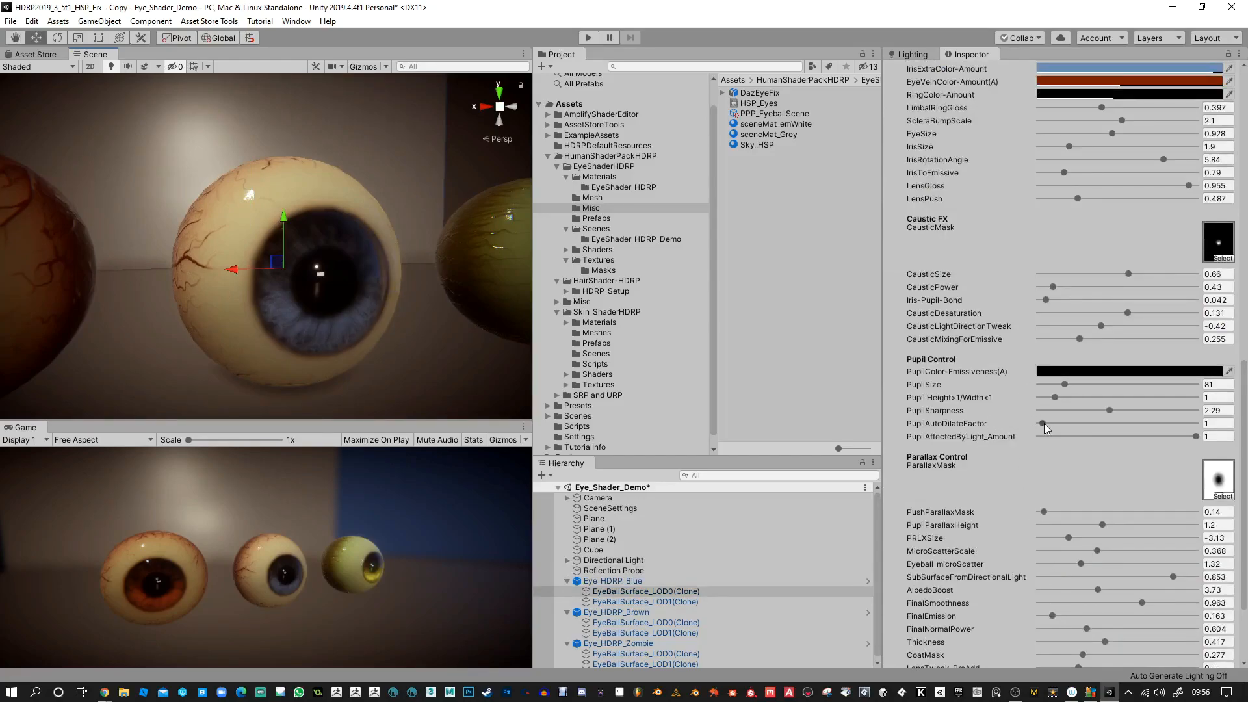
{"action": "left_click_drag", "start_coordinate": [1046, 422], "coordinate": [1061, 427]}
{"action": "left_click_drag", "start_coordinate": [1045, 301], "coordinate": [1055, 300]}
Step: Vary the Directional Light's intensity to test the blue eye's pupil dilation, and return it to 3.14 Lux
{"action": "left_click", "coordinate": [613, 560]}
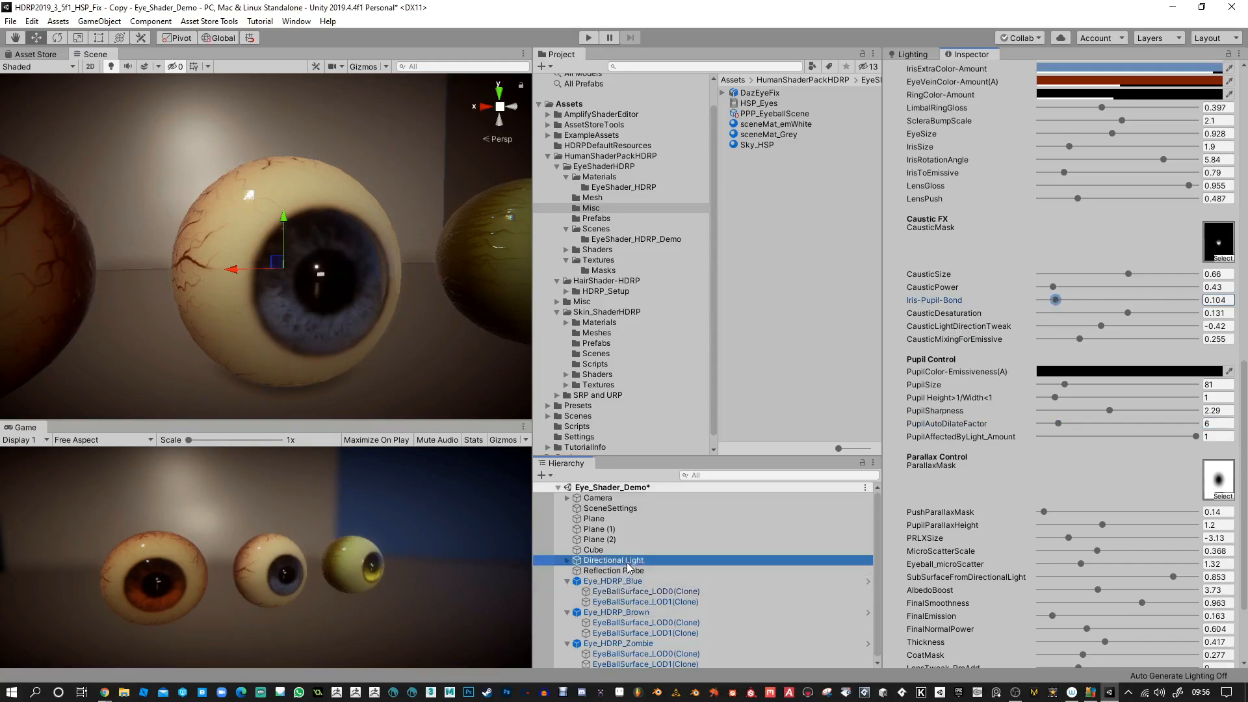
{"action": "left_click_drag", "start_coordinate": [1033, 408], "coordinate": [985, 412]}
{"action": "left_click_drag", "start_coordinate": [1025, 408], "coordinate": [987, 403]}
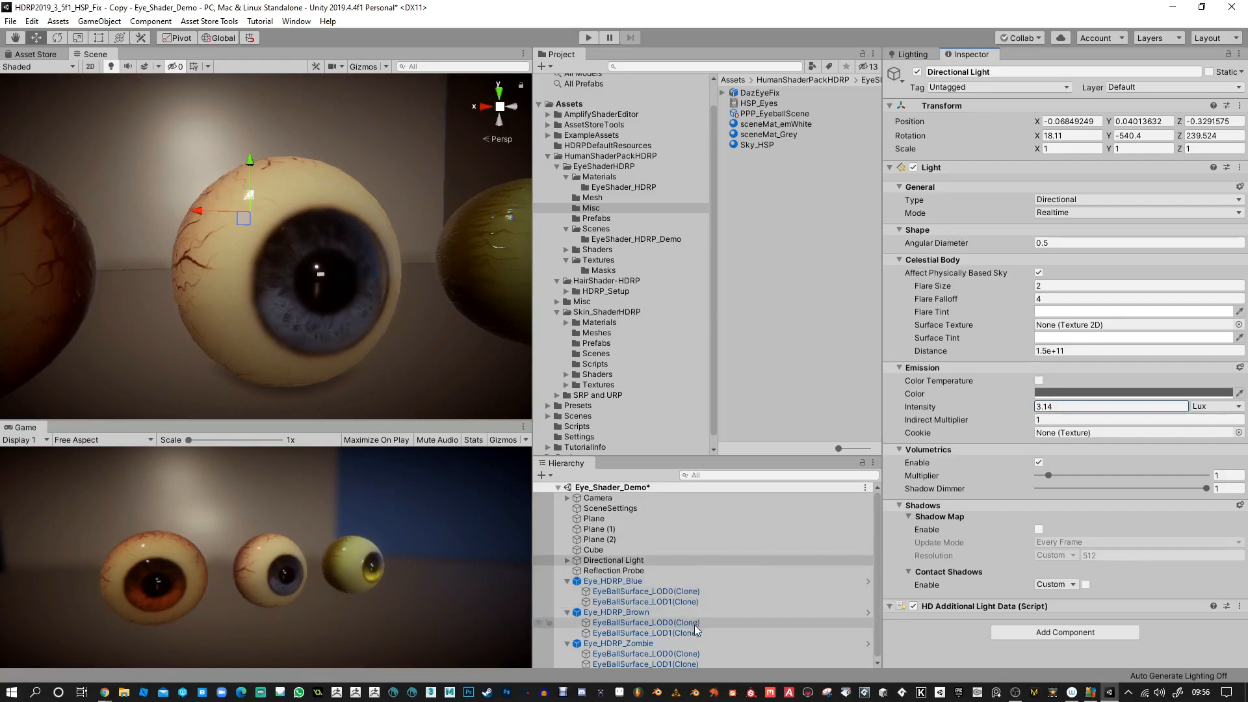
Step: Try several Iris-Pupil-Bond values on the blue eye's LOD0 surface, settle on 0.01, and set IrisSize to 2.56
{"action": "left_click", "coordinate": [704, 592]}
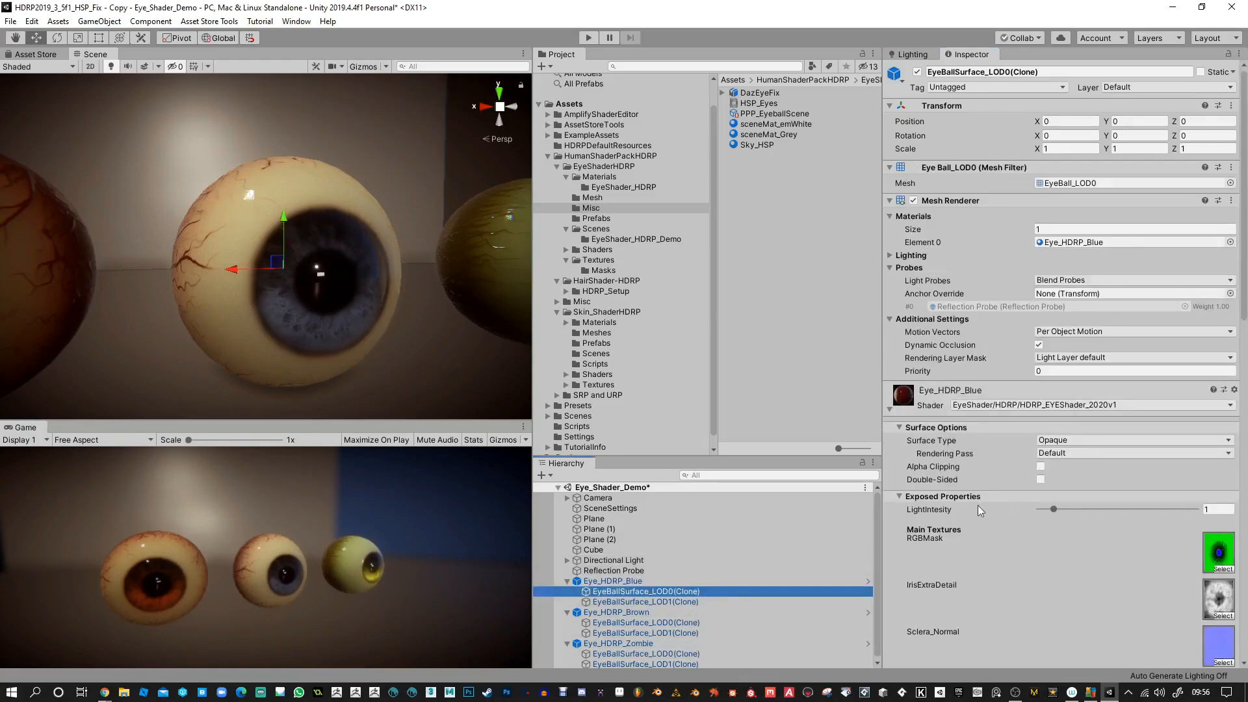
{"action": "scroll", "coordinate": [994, 520], "scroll_direction": "down", "scroll_amount": 6}
{"action": "scroll", "coordinate": [970, 592], "scroll_direction": "down", "scroll_amount": 2}
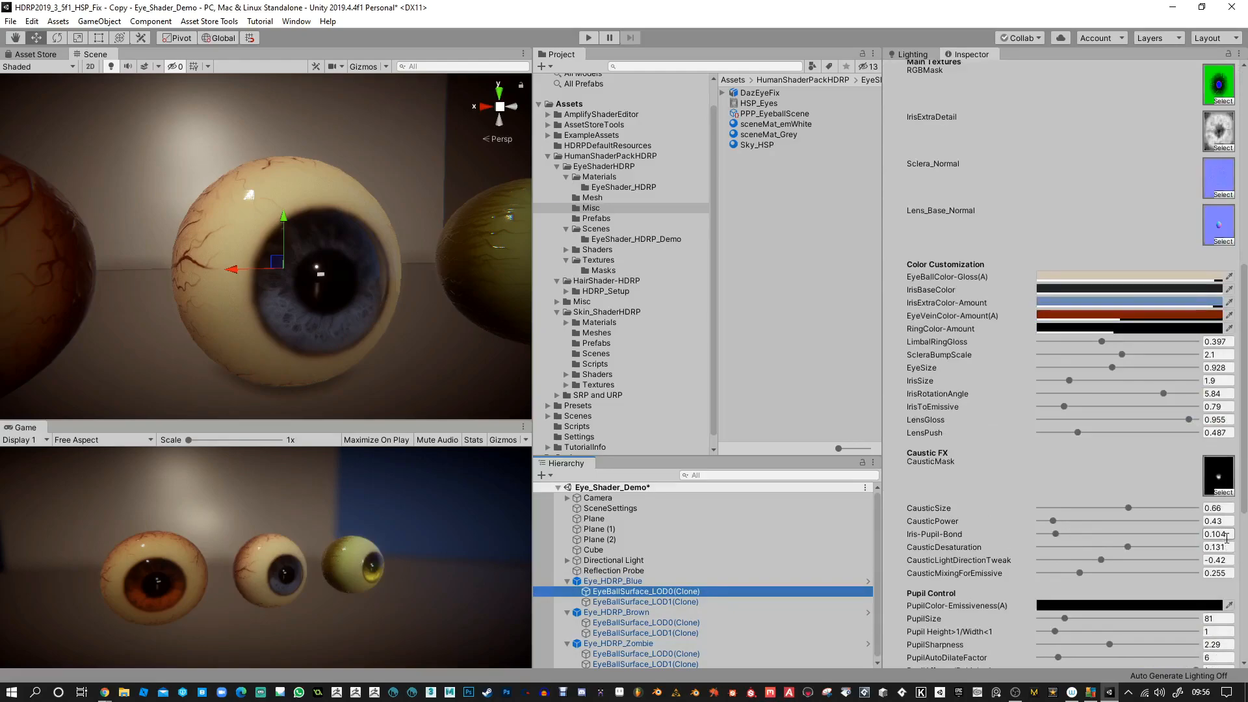
{"action": "left_click_drag", "start_coordinate": [1055, 533], "coordinate": [1027, 534]}
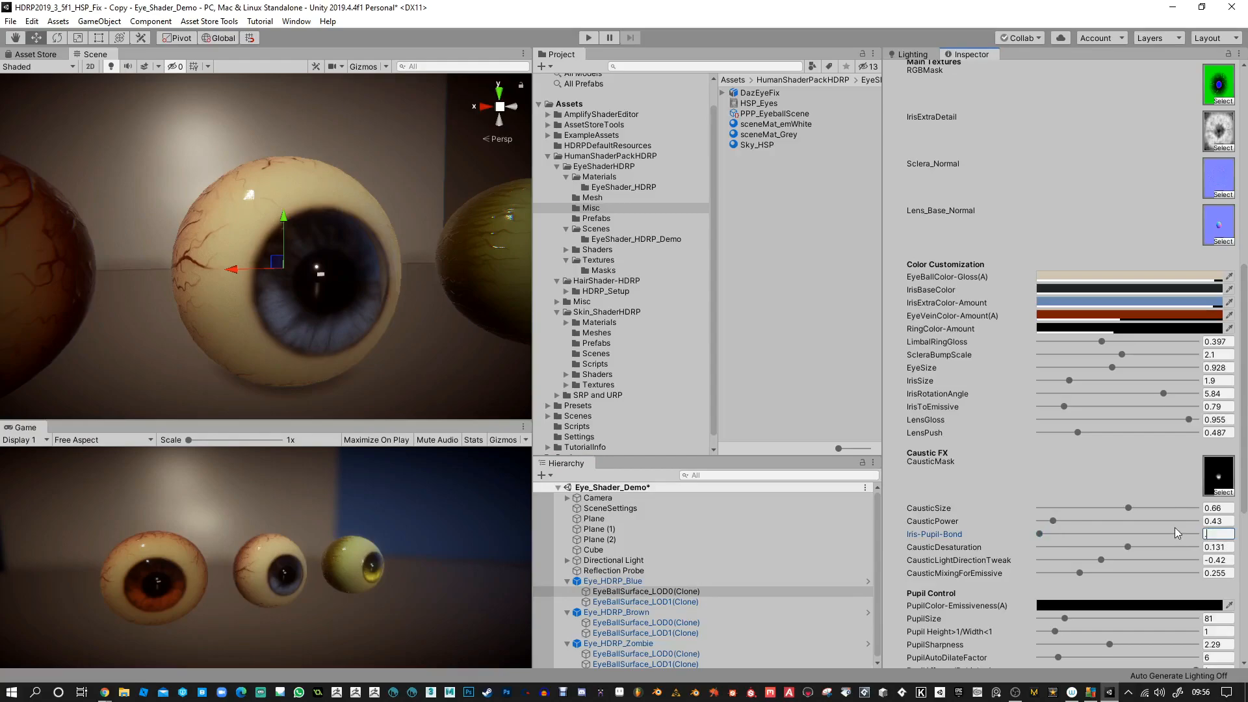
{"action": "type", "text": "0.1"}
{"action": "key", "text": "Return"}
{"action": "type", "text": "0.05"}
{"action": "double_click", "coordinate": [1228, 533]}
{"action": "type", "text": "01"}
{"action": "left_click_drag", "start_coordinate": [1069, 382], "coordinate": [1081, 387]}
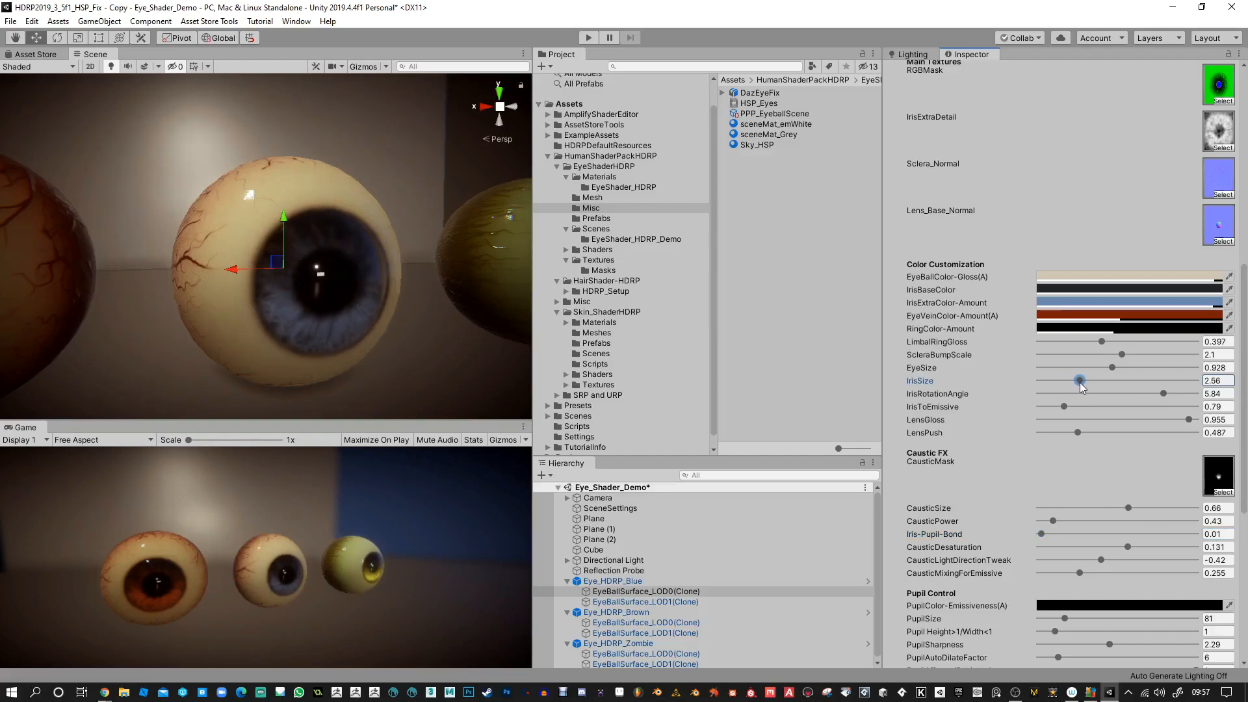
Step: Set the Directional Light's intensity to 0.58 Lux and reselect the blue eye's LOD0 surface
{"action": "left_click", "coordinate": [634, 560]}
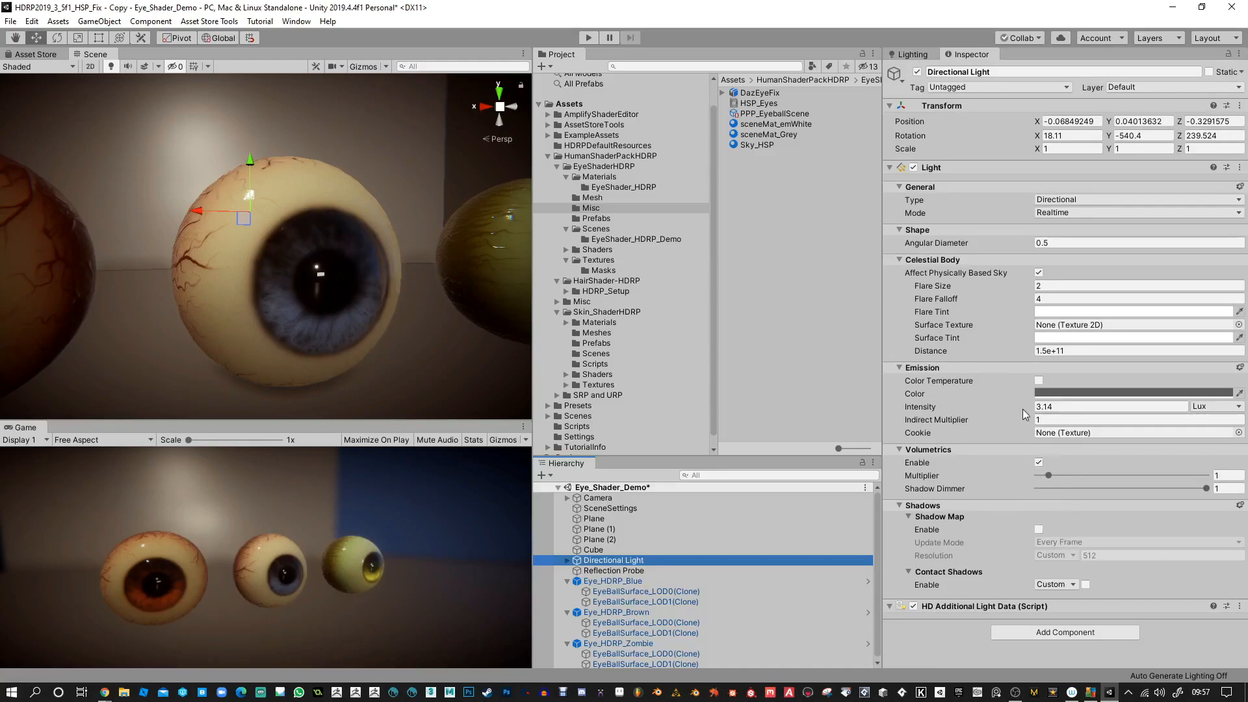
{"action": "left_click_drag", "start_coordinate": [1032, 407], "coordinate": [954, 407]}
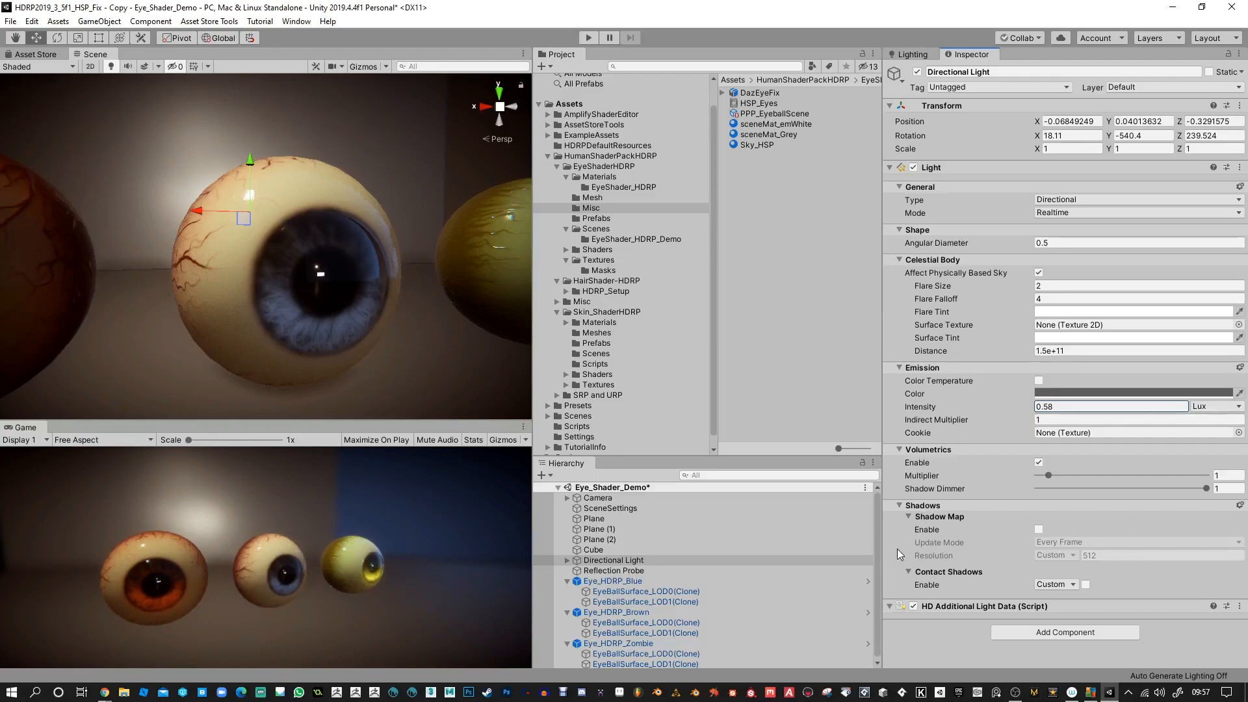
{"action": "left_click", "coordinate": [702, 592]}
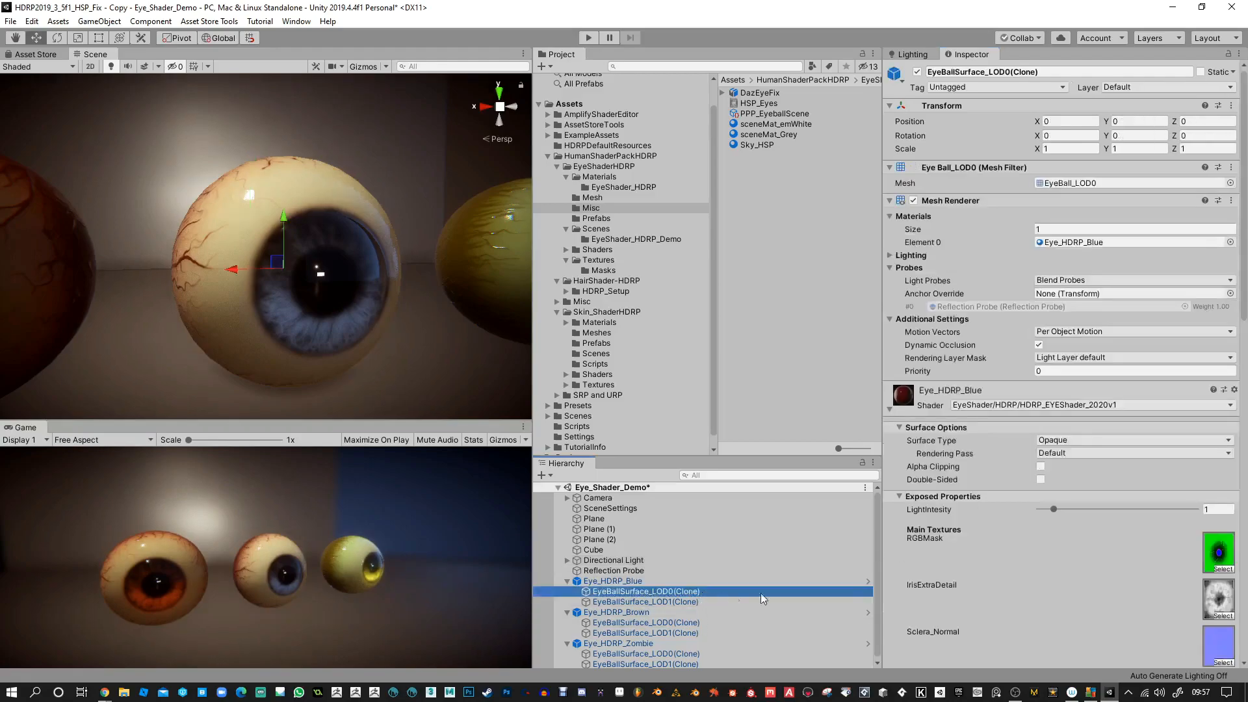
Step: Set the blue eye's PupilAffectedByLight_Amount to 1 and its PupilSize to 84
{"action": "scroll", "coordinate": [987, 547], "scroll_direction": "down", "scroll_amount": 3}
{"action": "scroll", "coordinate": [987, 547], "scroll_direction": "down", "scroll_amount": 6}
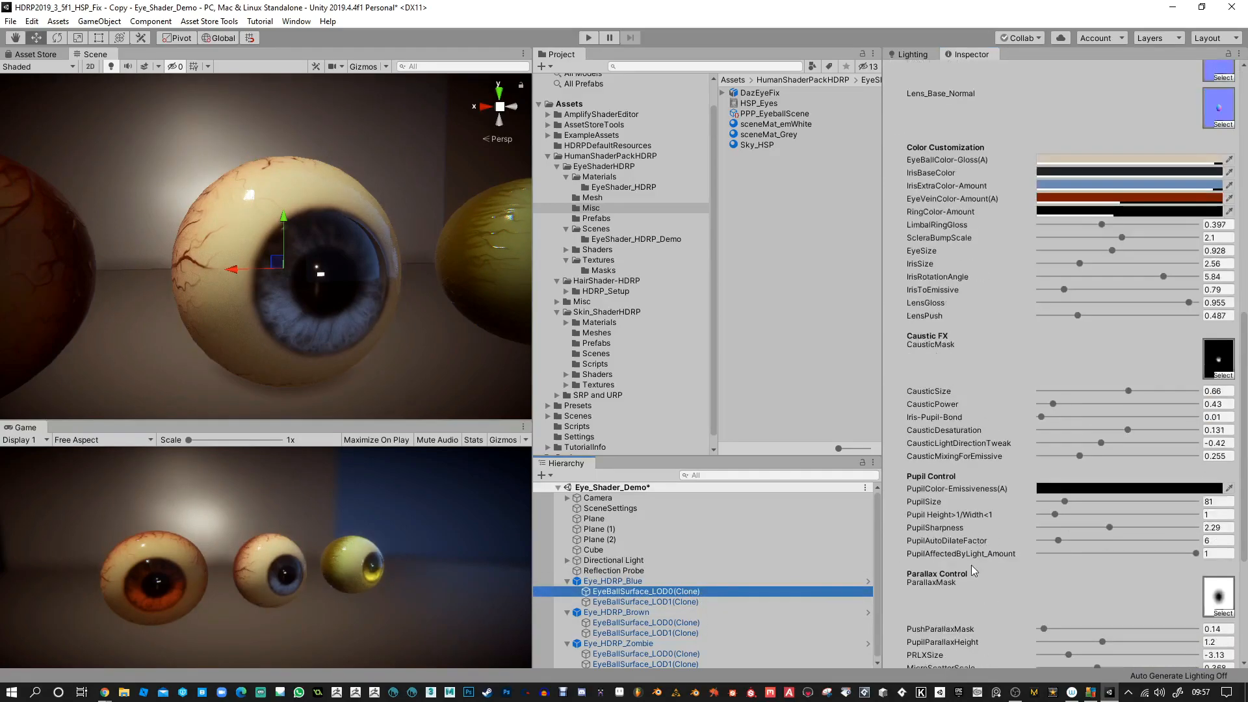
{"action": "left_click_drag", "start_coordinate": [1195, 553], "coordinate": [1228, 561]}
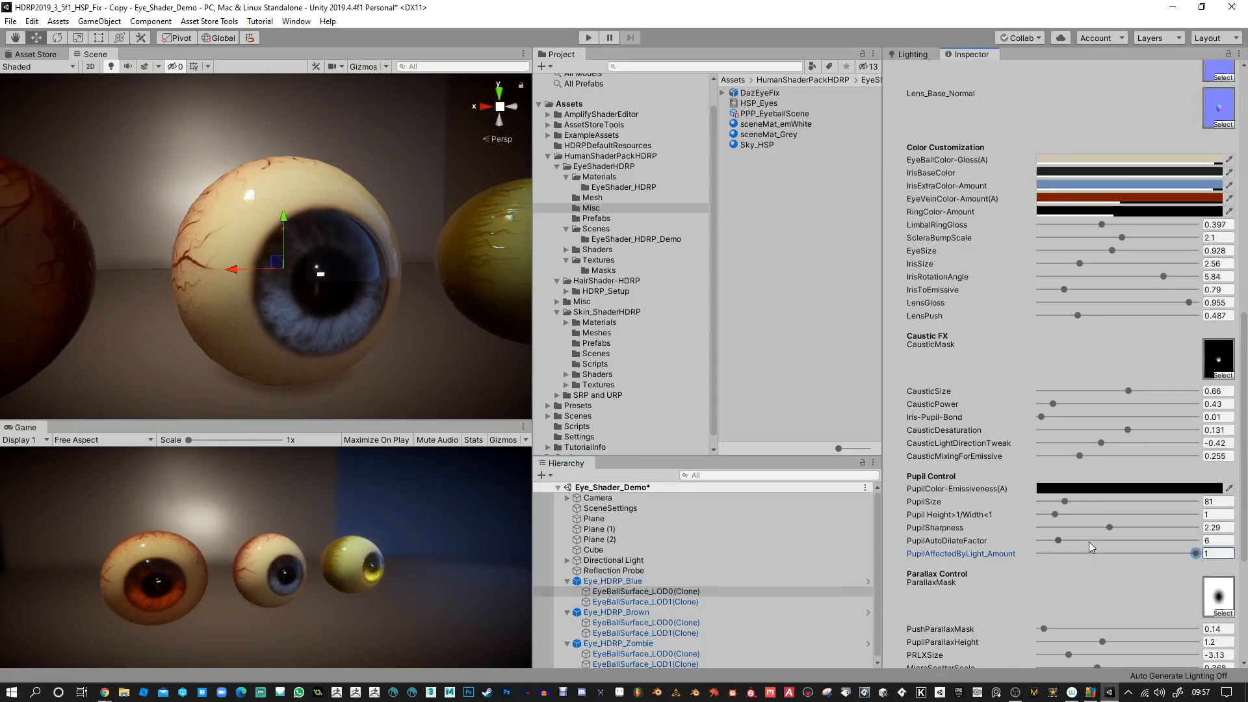
{"action": "left_click_drag", "start_coordinate": [1064, 501], "coordinate": [1067, 502]}
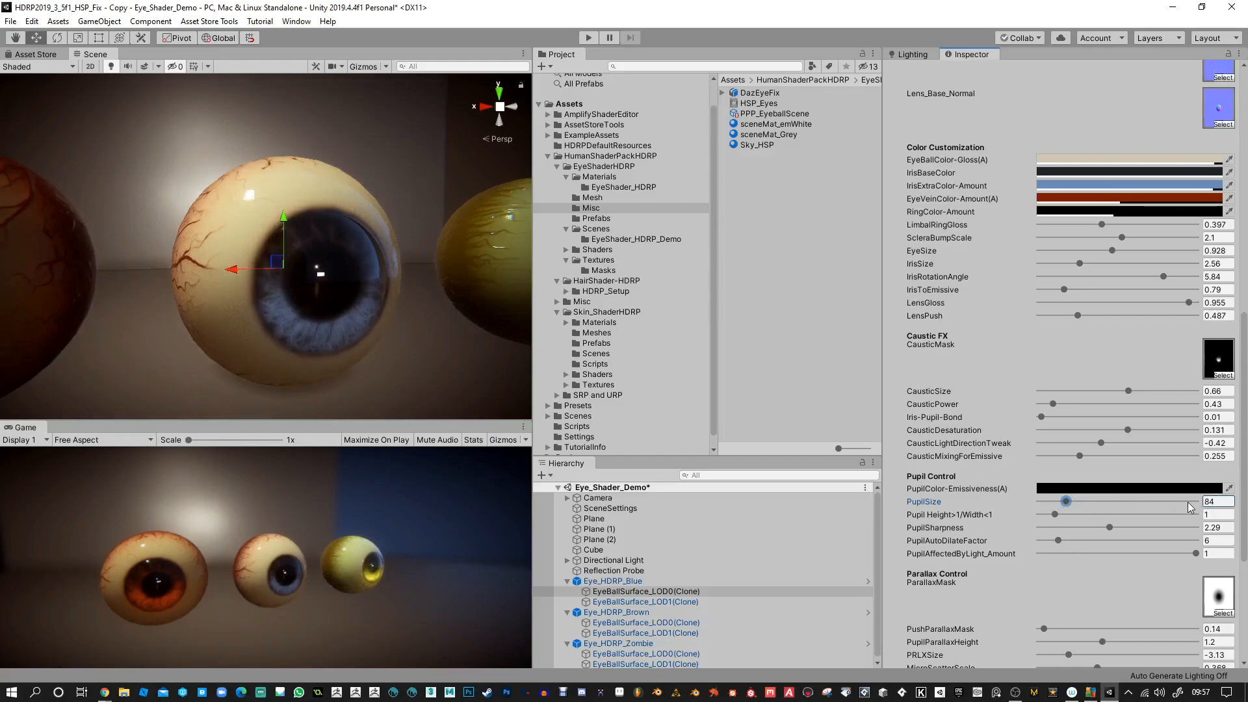
Step: Vary the Directional Light's intensity to test the blue eye's pupil dilation, and leave it at 11.74 Lux
{"action": "left_click", "coordinate": [613, 560]}
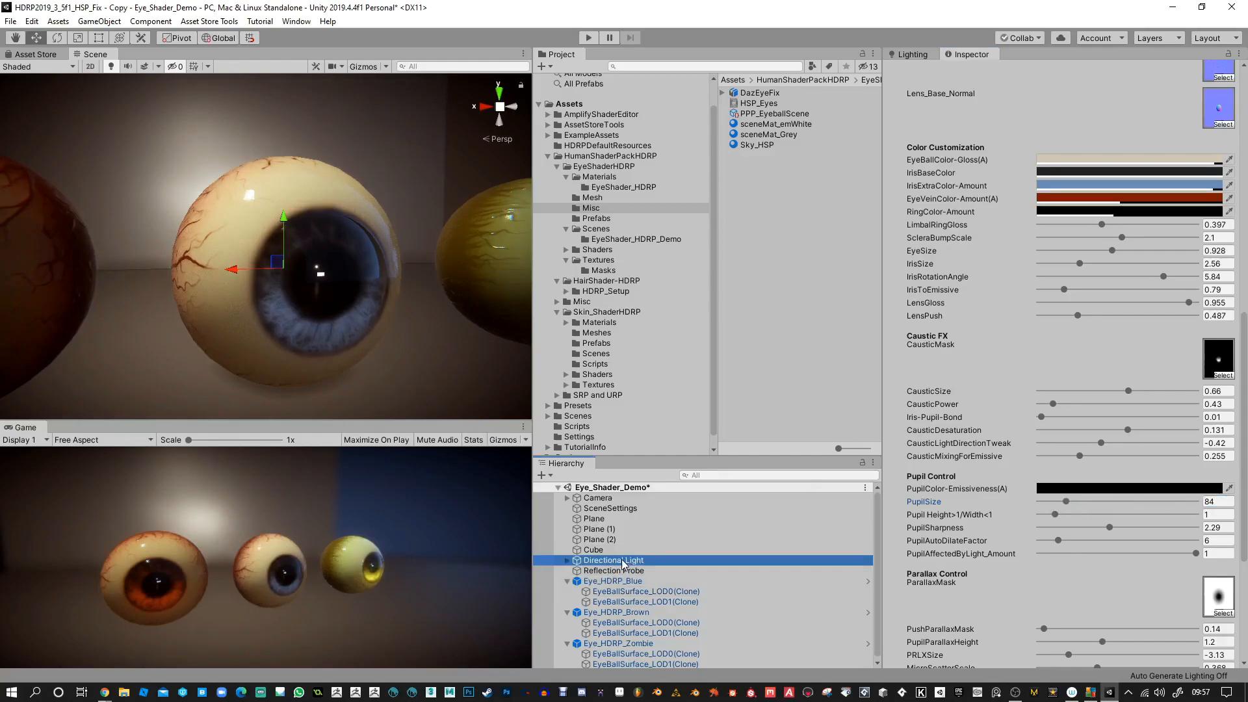
{"action": "left_click_drag", "start_coordinate": [1030, 406], "coordinate": [1145, 416]}
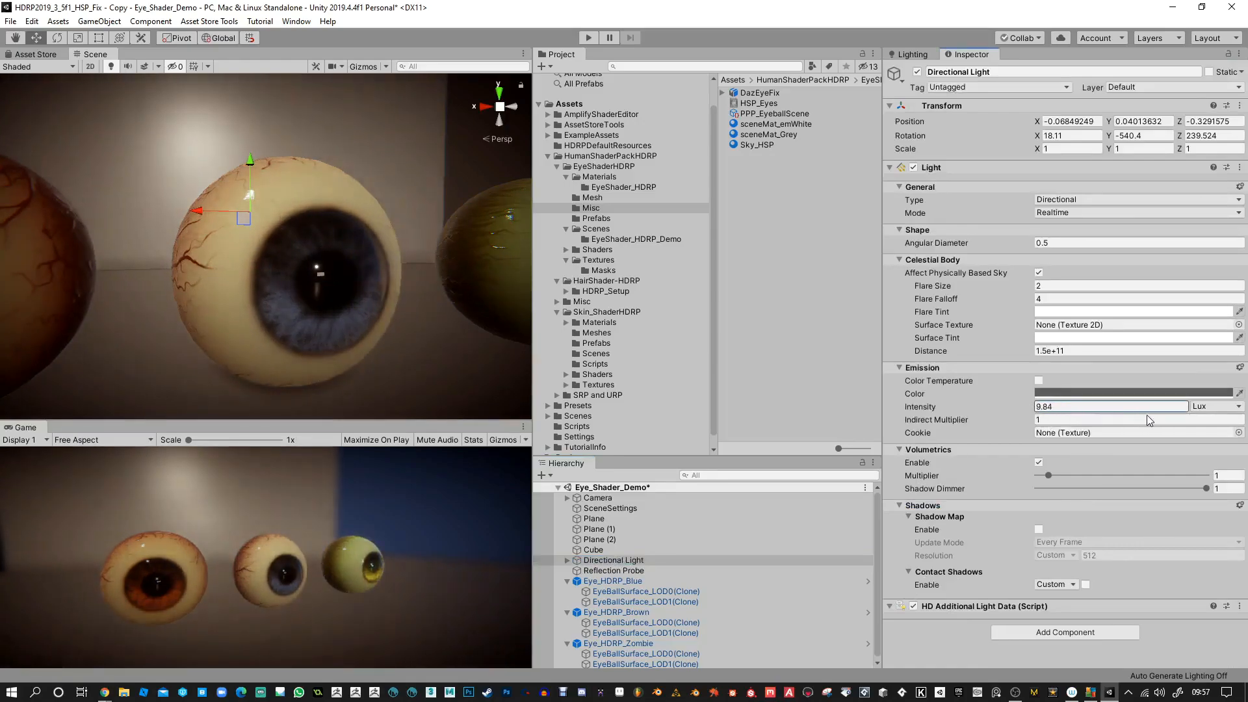
{"action": "left_click_drag", "start_coordinate": [1225, 424], "coordinate": [1104, 427]}
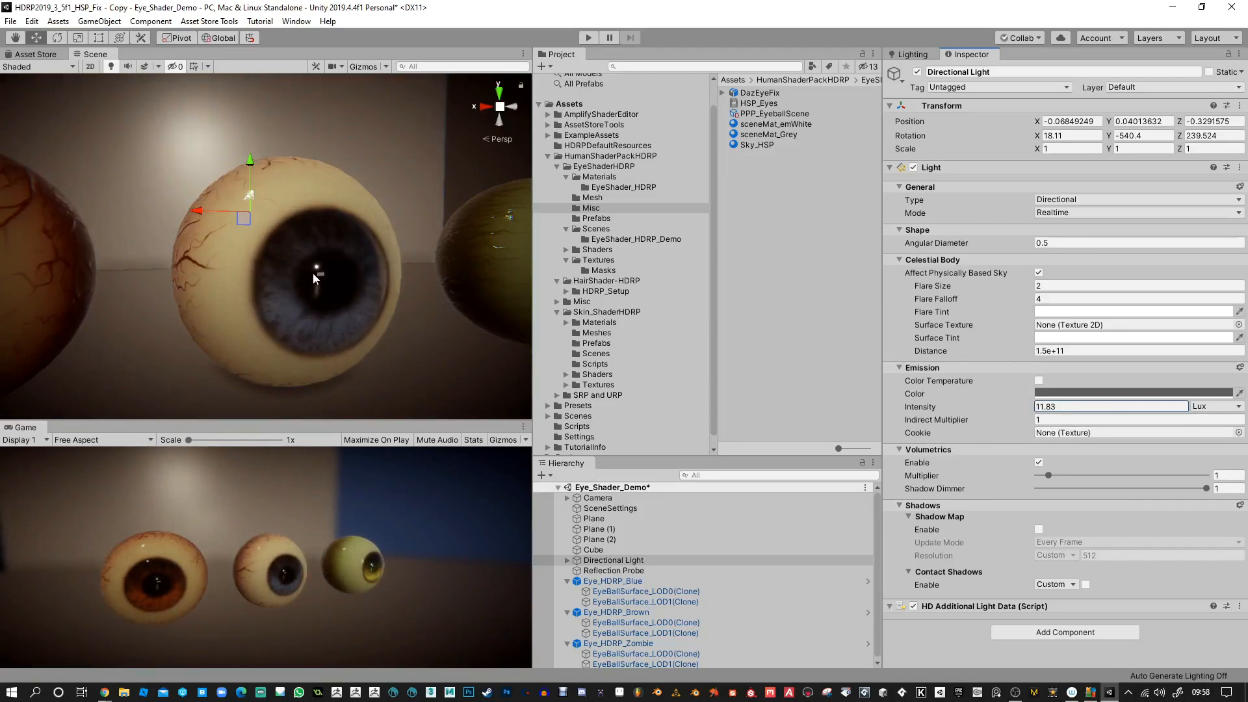
{"action": "left_click_drag", "start_coordinate": [1031, 405], "coordinate": [1025, 404]}
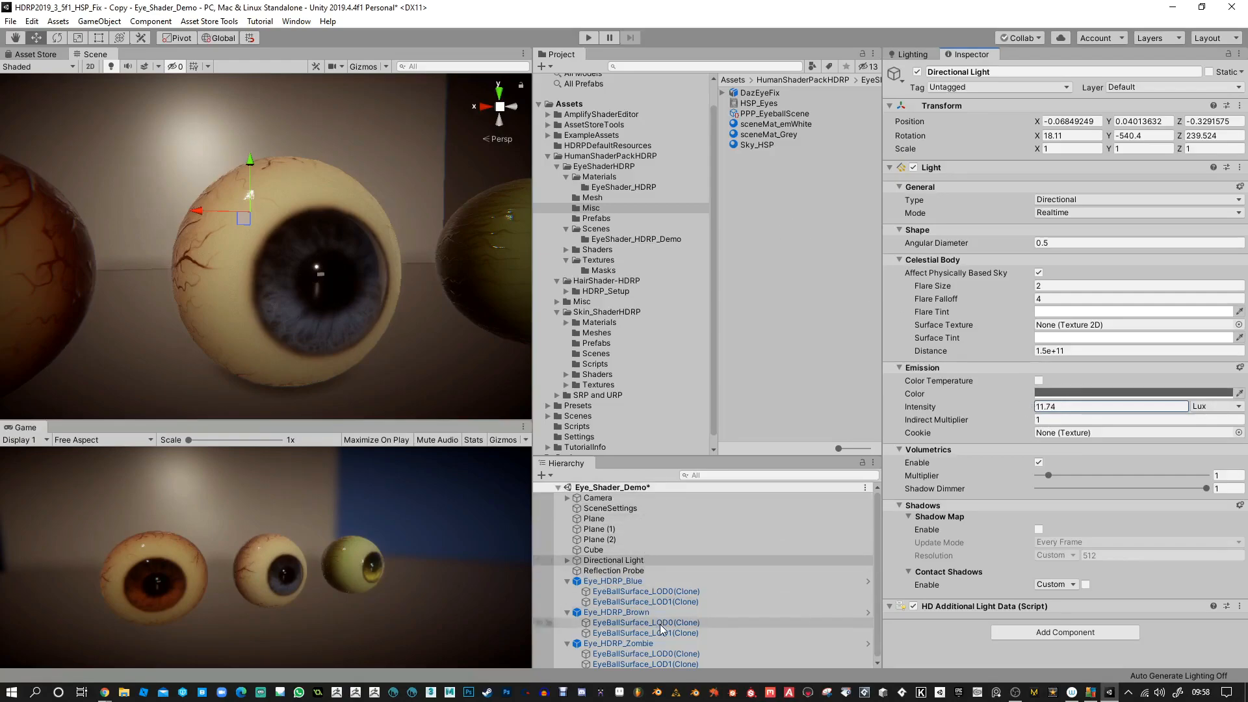
Step: Try the MaskIrisRealistic, MaskIrisDashes and MaskIris_Generic textures as the blue eye's IrisExtraDetail, and return to MaskIrisRealisticFilled
{"action": "left_click", "coordinate": [668, 592]}
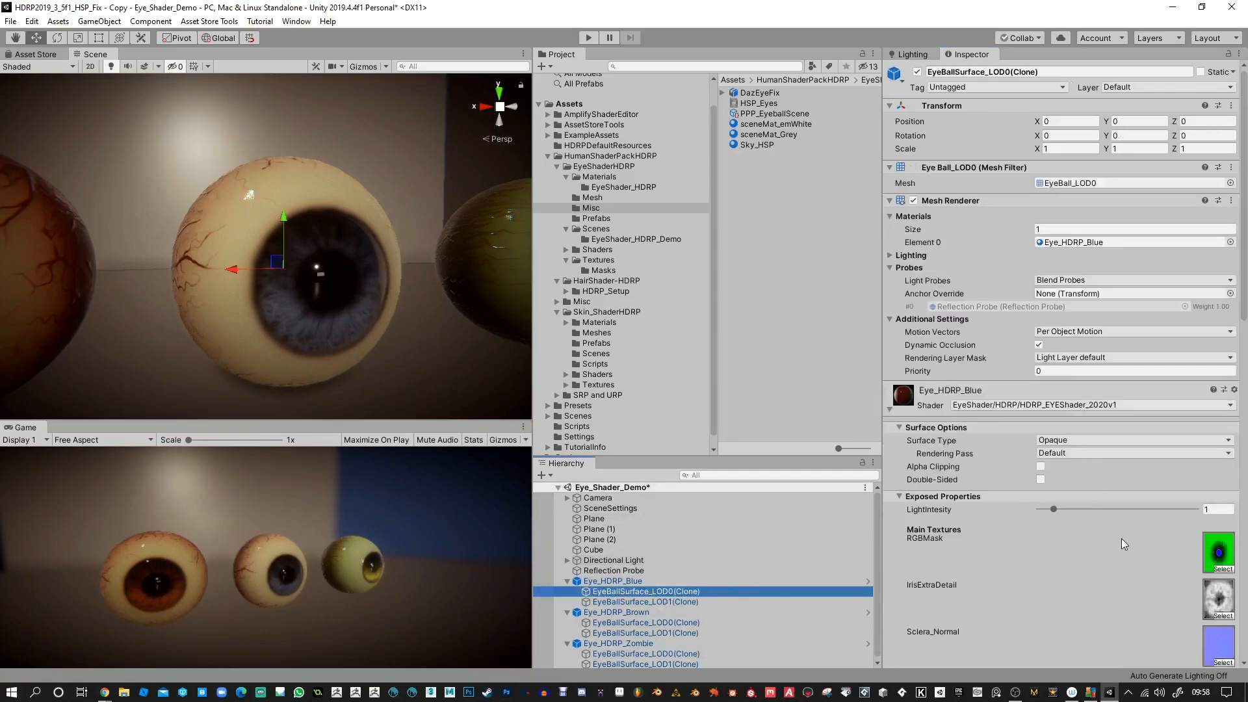
{"action": "scroll", "coordinate": [1119, 538], "scroll_direction": "down", "scroll_amount": 3}
{"action": "left_click", "coordinate": [1222, 498]}
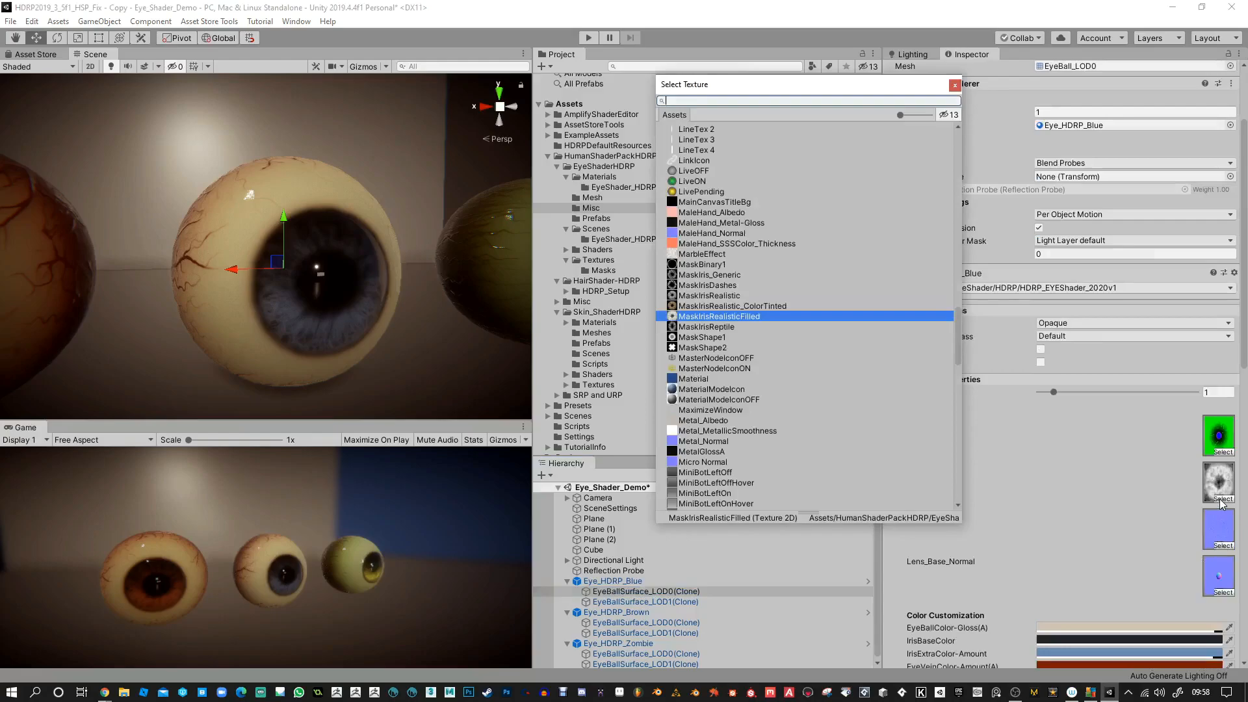
{"action": "left_click", "coordinate": [693, 297]}
{"action": "left_click", "coordinate": [706, 284]}
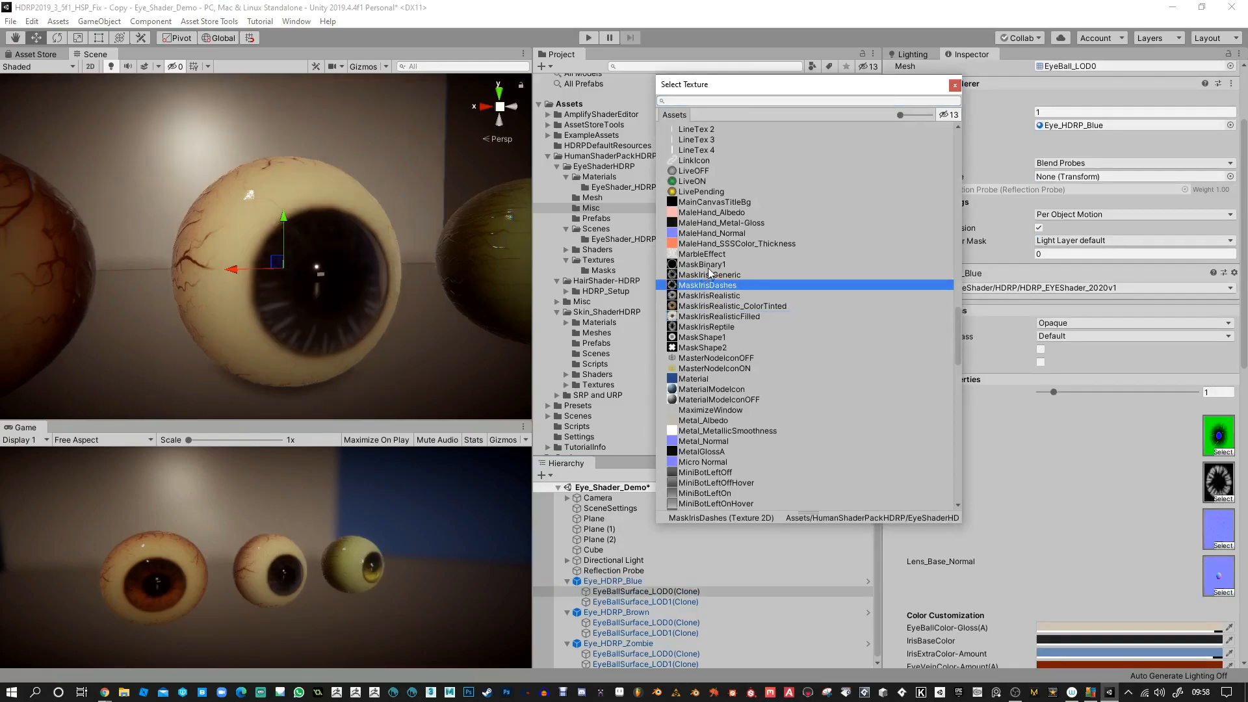
{"action": "left_click", "coordinate": [710, 274]}
{"action": "left_click", "coordinate": [697, 316]}
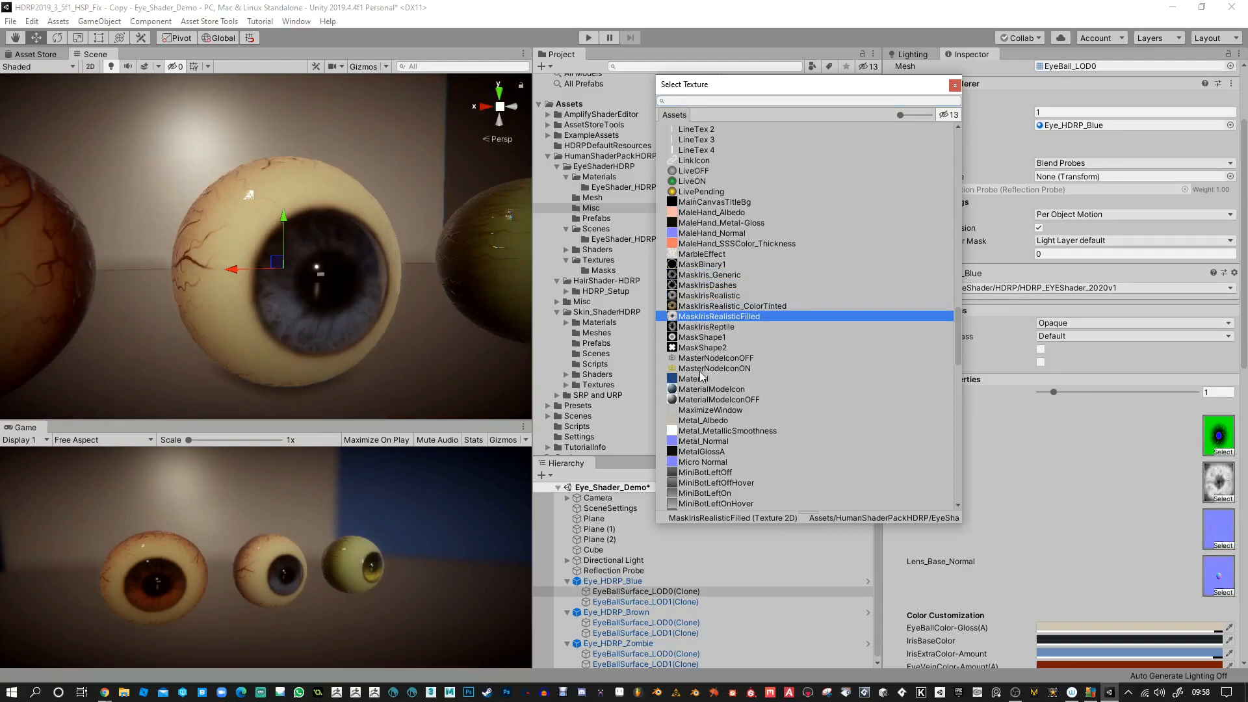
Step: Try WhitePortSolid as the blue eye's IrisExtraDetail texture and test the pupil by varying the Directional Light's intensity
{"action": "scroll", "coordinate": [700, 375], "scroll_direction": "down", "scroll_amount": 15}
{"action": "scroll", "coordinate": [703, 436], "scroll_direction": "down", "scroll_amount": 5}
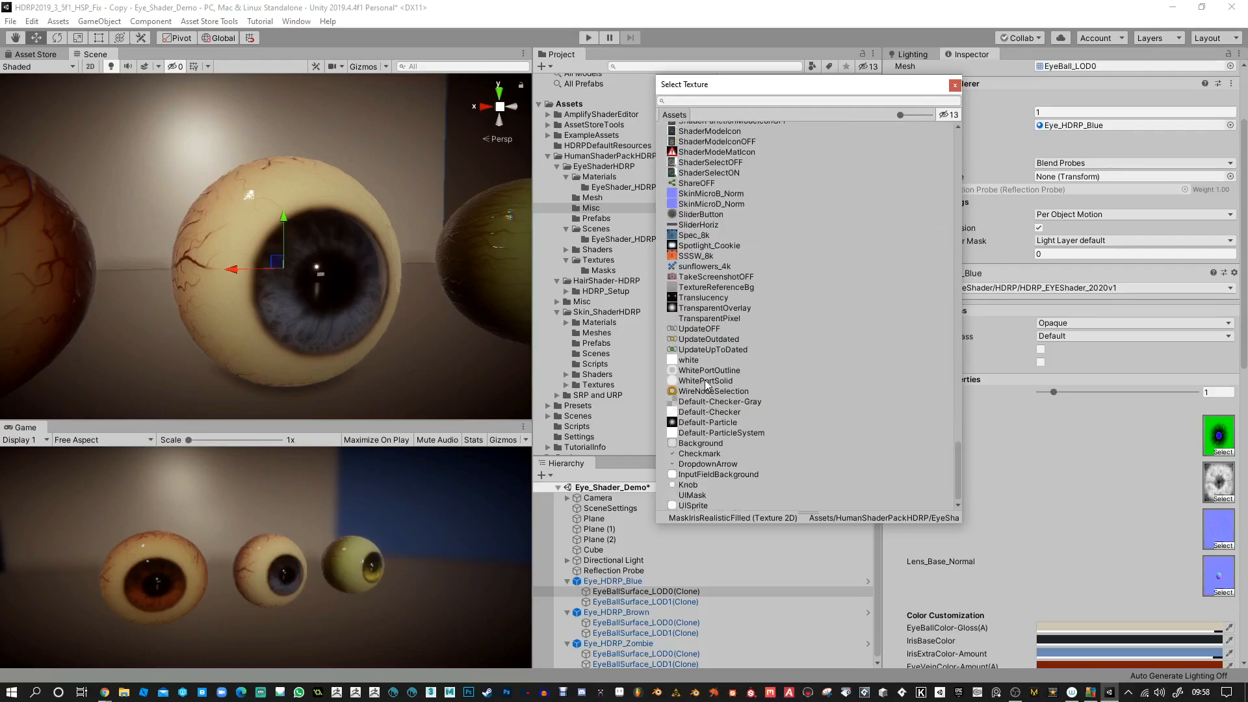
{"action": "left_click", "coordinate": [706, 382]}
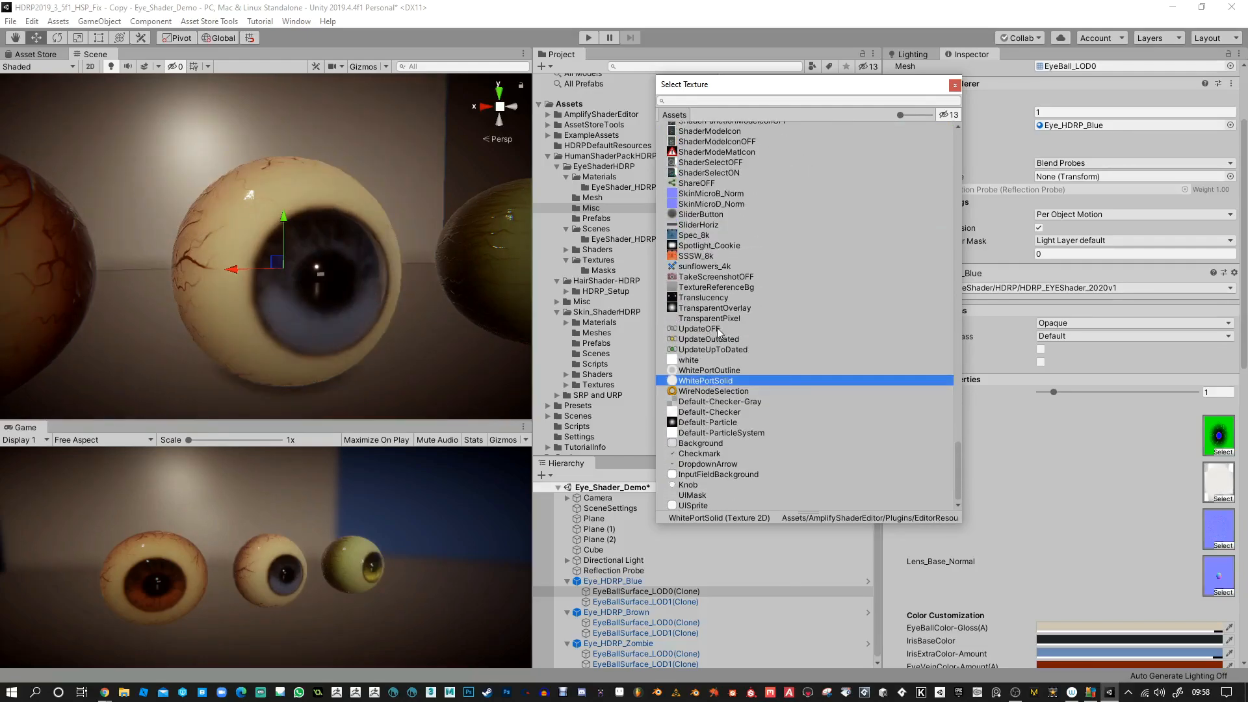
{"action": "left_click", "coordinate": [954, 85]}
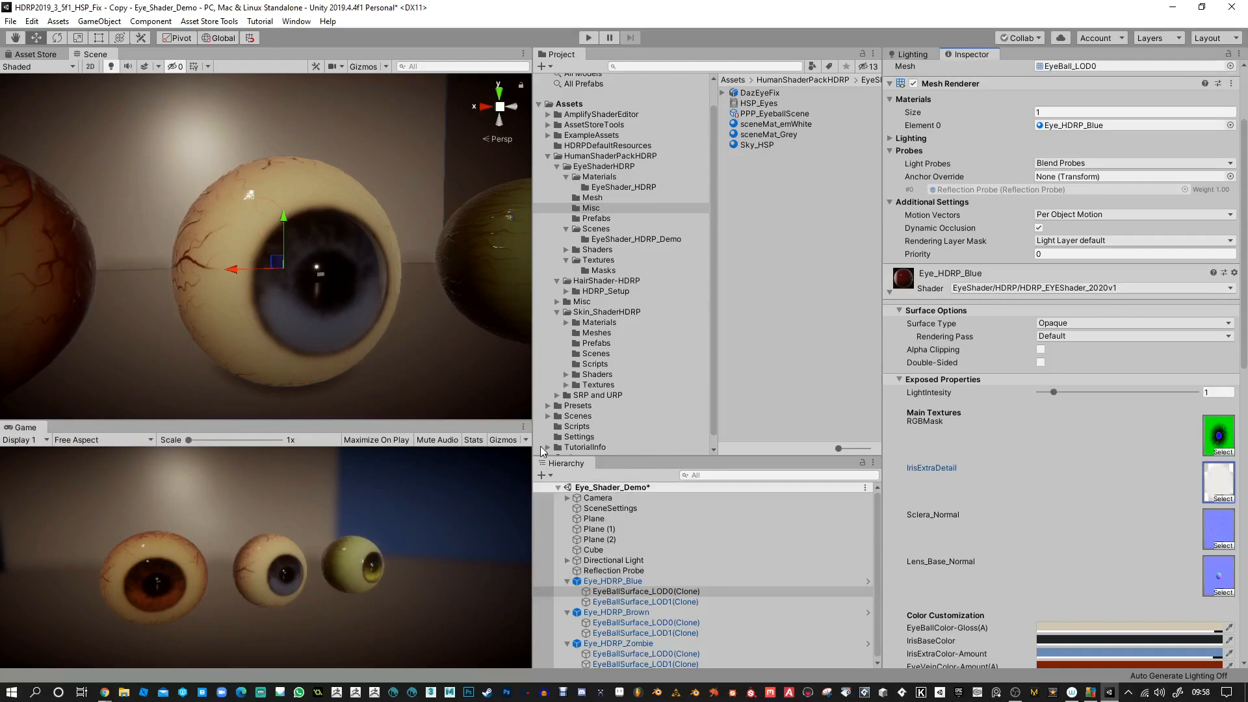
{"action": "left_click", "coordinate": [865, 559]}
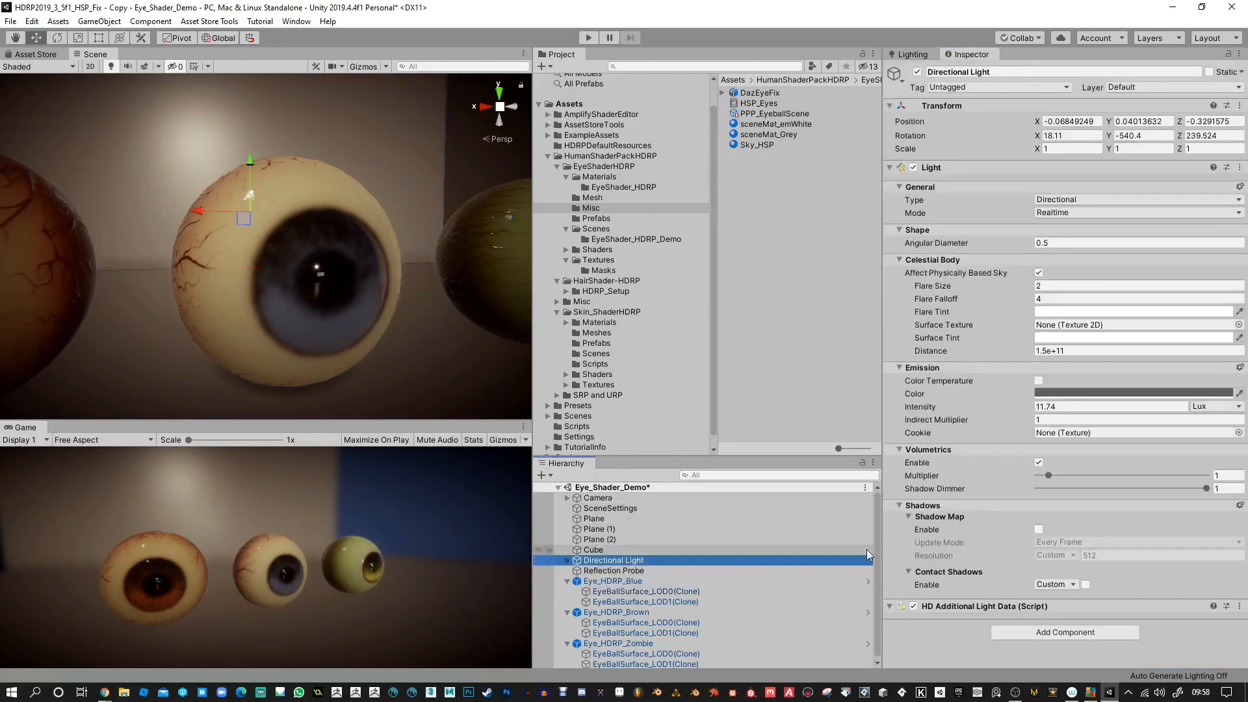
{"action": "left_click_drag", "start_coordinate": [1034, 406], "coordinate": [1079, 421]}
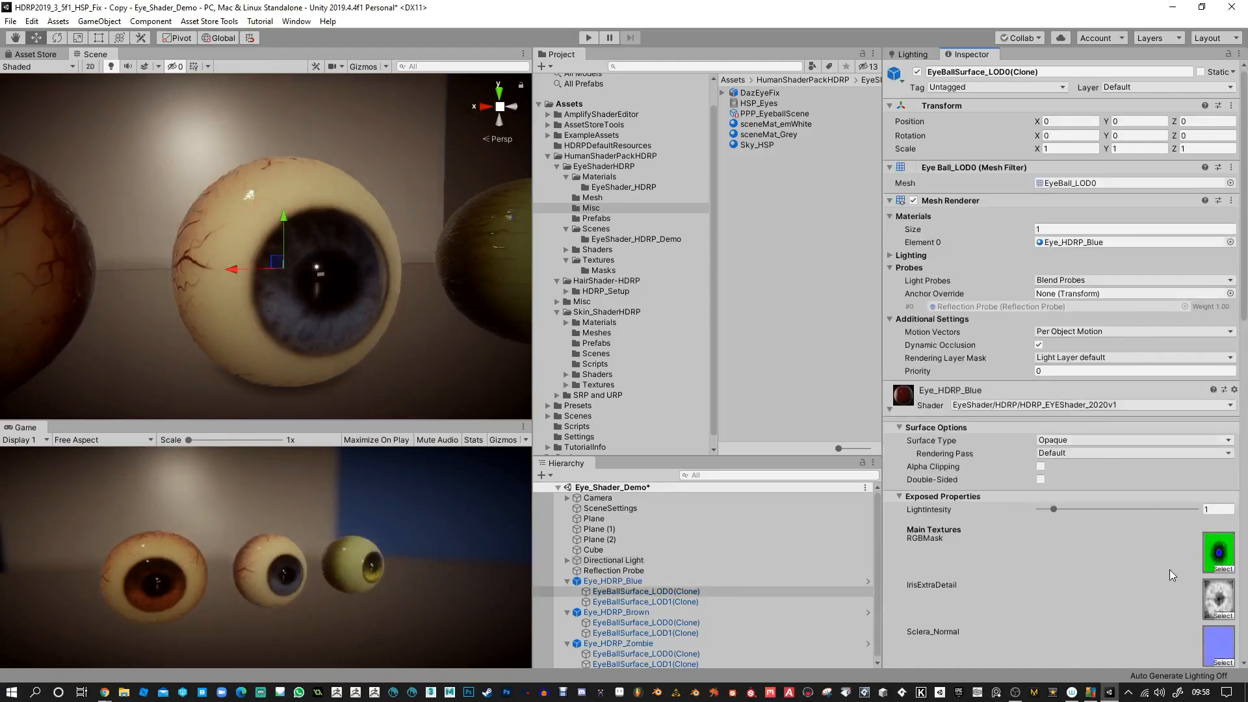
Step: Assign the CausticMask_Preview texture as the blue eye's CausticMask
{"action": "scroll", "coordinate": [1176, 558], "scroll_direction": "down", "scroll_amount": 3}
{"action": "scroll", "coordinate": [1191, 523], "scroll_direction": "down", "scroll_amount": 6}
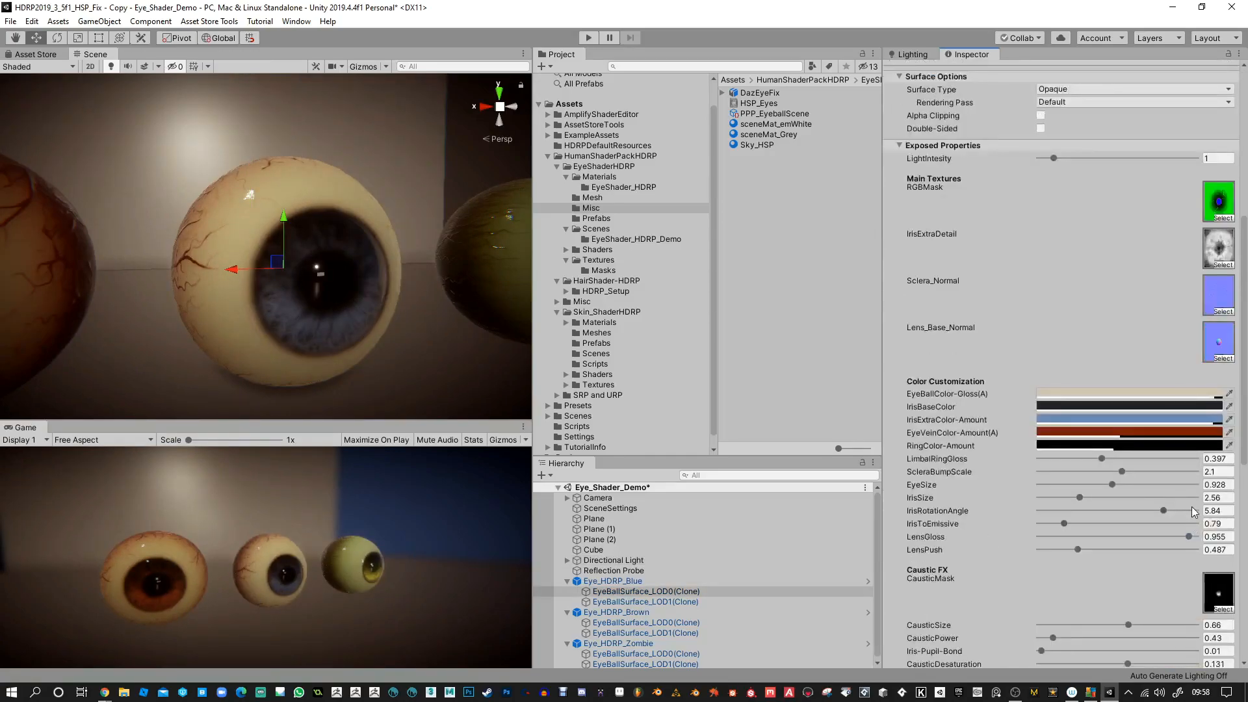
{"action": "left_click", "coordinate": [1223, 609]}
{"action": "left_click", "coordinate": [704, 256]}
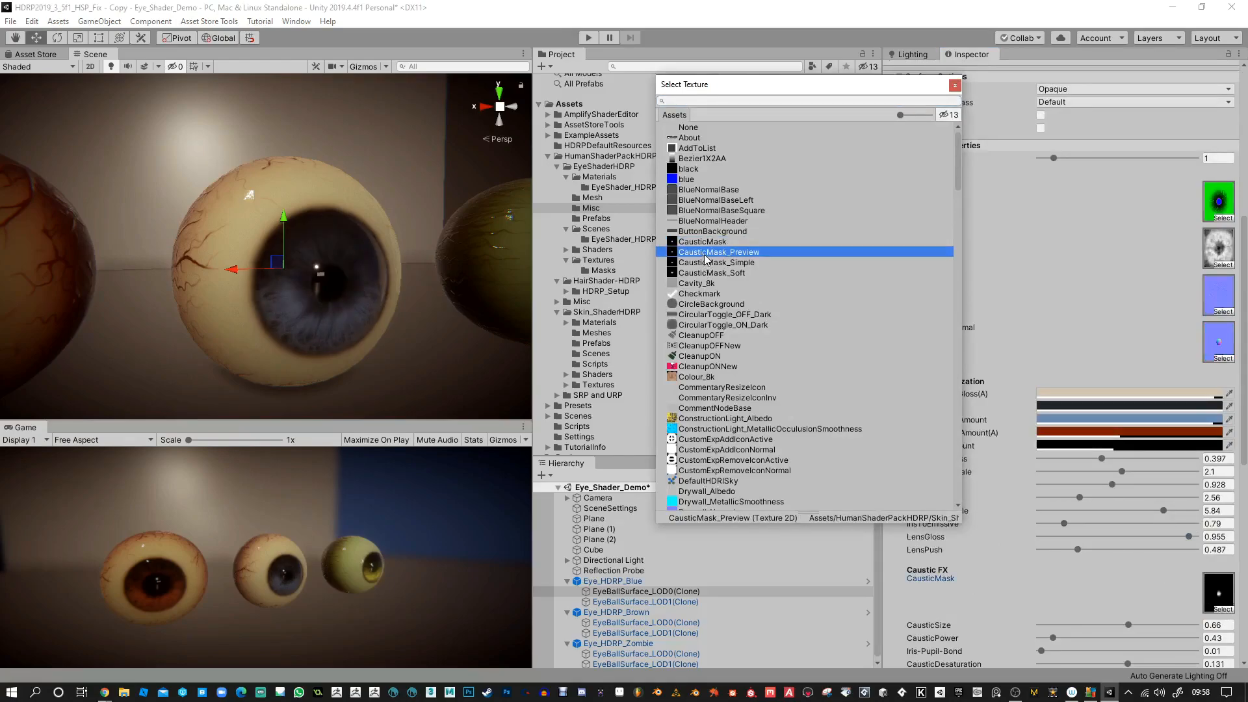
{"action": "double_click", "coordinate": [705, 259]}
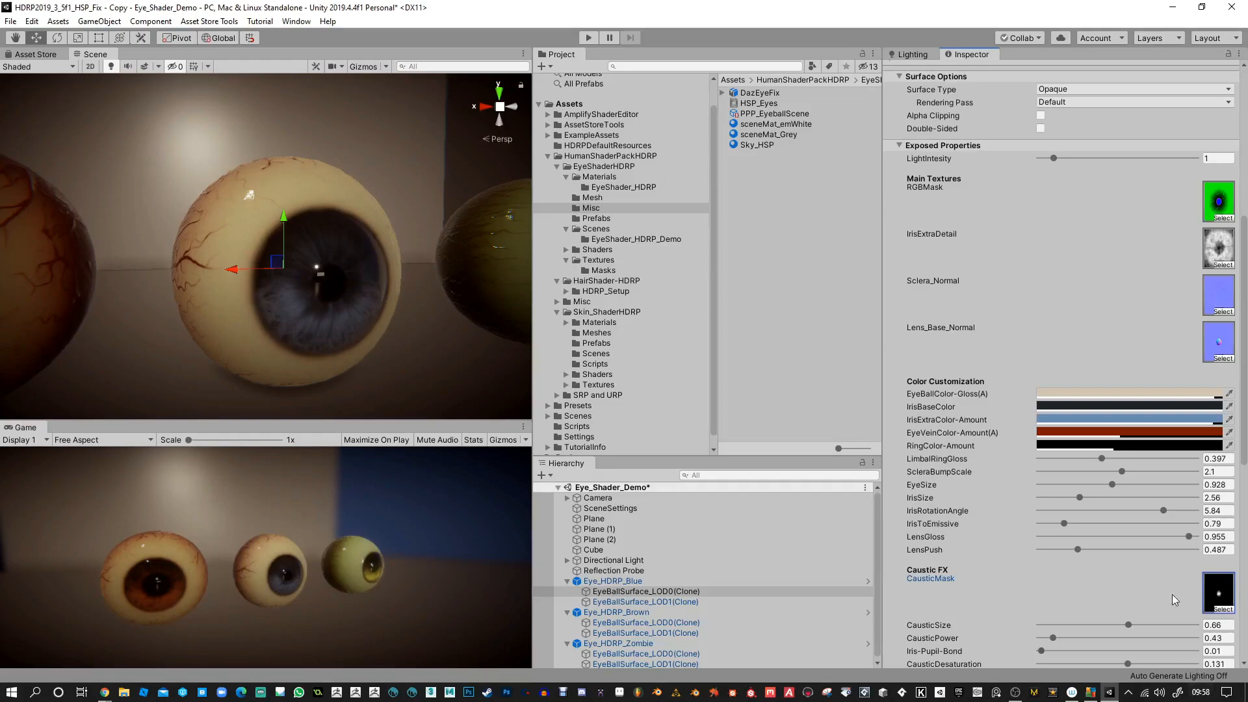
Step: Set the blue eye's CausticSize to 0.62 and its CausticPower to 0.66
{"action": "scroll", "coordinate": [1136, 528], "scroll_direction": "down", "scroll_amount": 6}
{"action": "left_click_drag", "start_coordinate": [1129, 395], "coordinate": [1129, 397]}
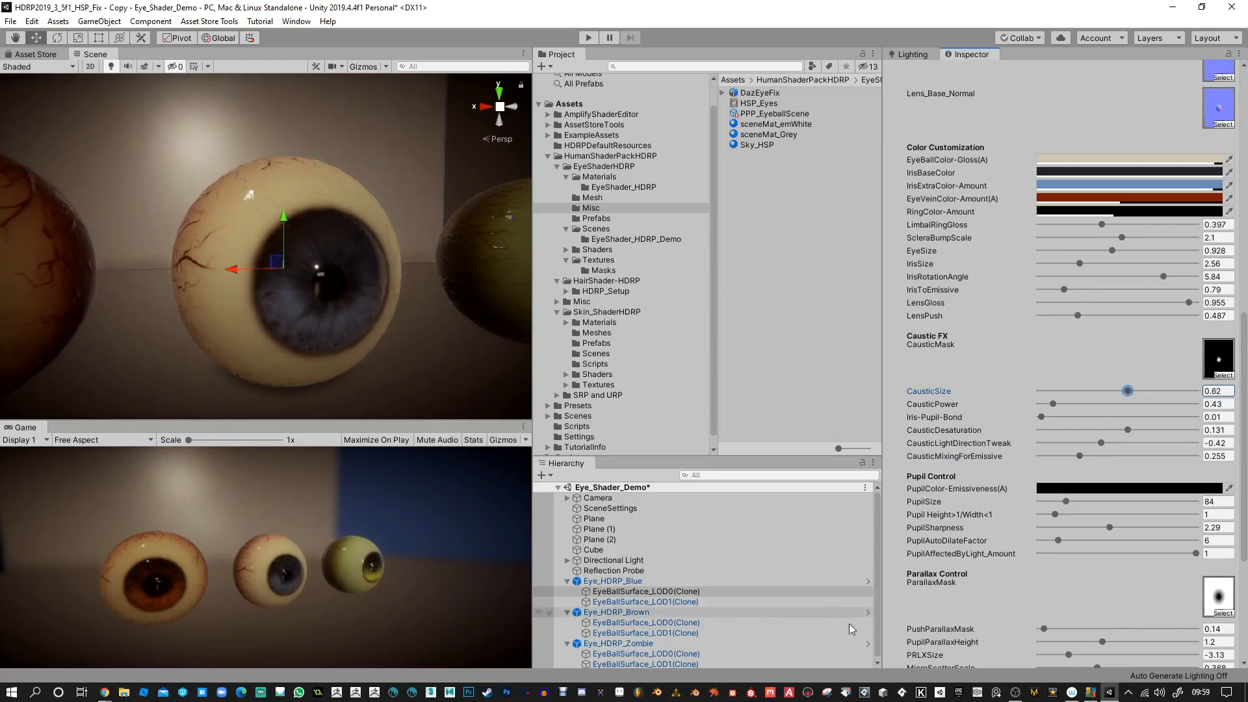
{"action": "left_click_drag", "start_coordinate": [1075, 402], "coordinate": [1064, 412]}
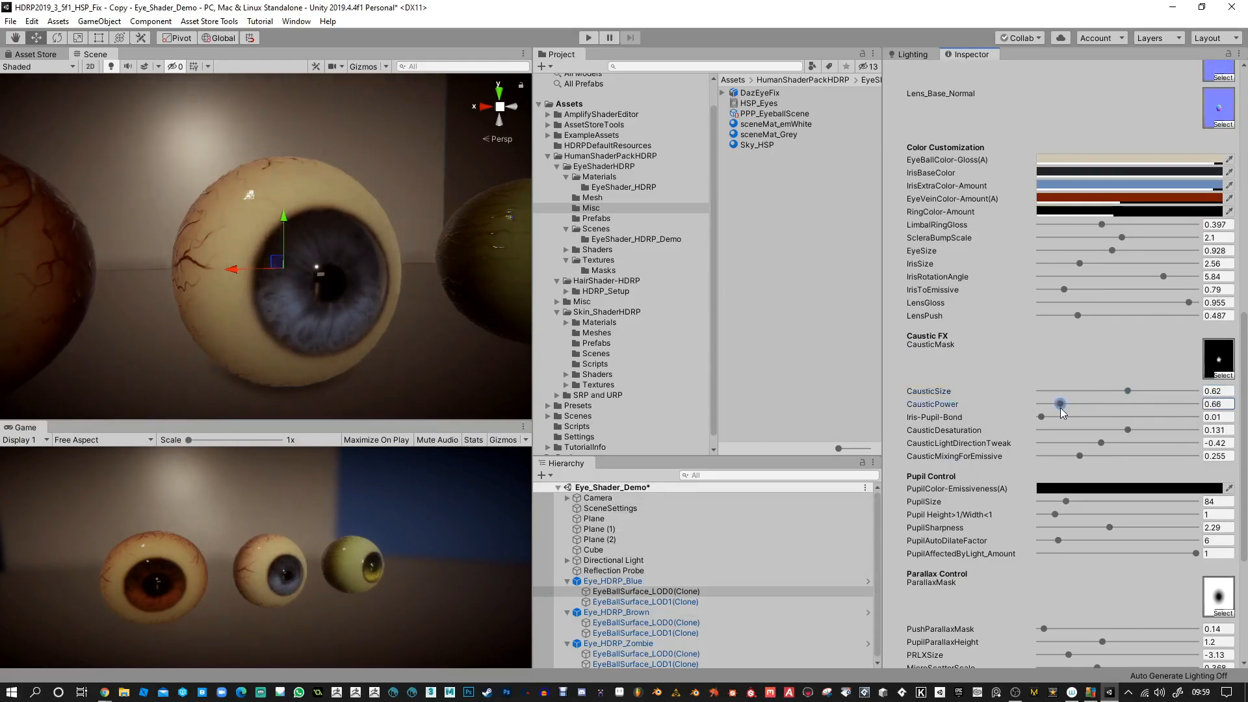
Step: Try different Iris-Pupil-Bond values on the blue eye and set it to 0.015
{"action": "left_click", "coordinate": [1047, 417]}
{"action": "left_click_drag", "start_coordinate": [1047, 421], "coordinate": [1043, 419]}
{"action": "left_click_drag", "start_coordinate": [1213, 417], "coordinate": [1235, 423]}
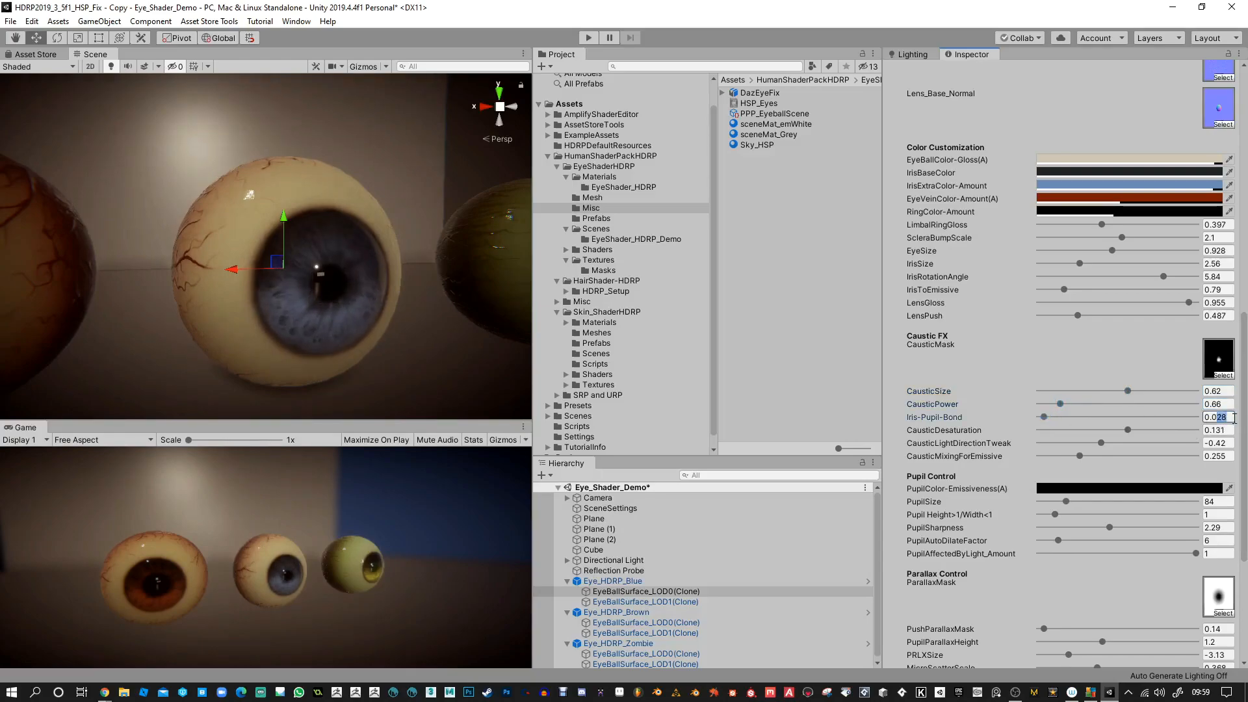
{"action": "type", "text": "15"}
Step: Raise and lower the Directional Light's intensity to check the blue eye's pupil response, ending at 5.9 Lux
{"action": "left_click", "coordinate": [613, 560]}
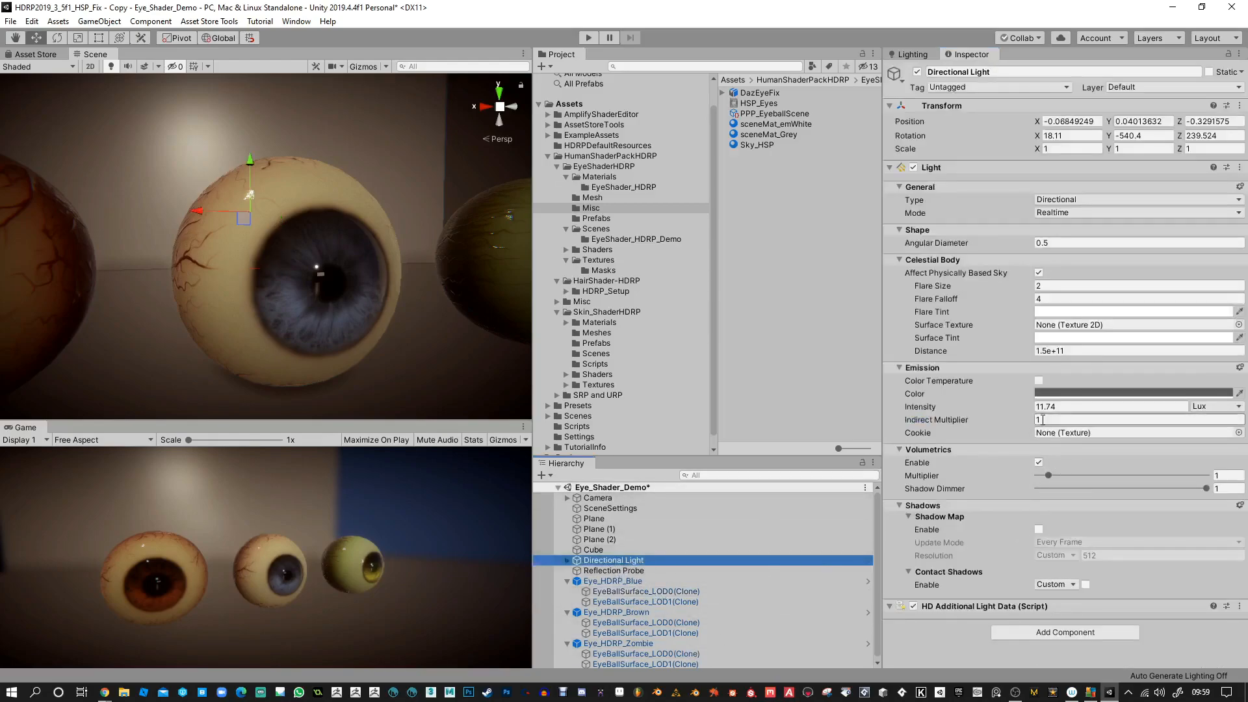
{"action": "left_click", "coordinate": [1030, 404]}
{"action": "type", "text": "1.5"}
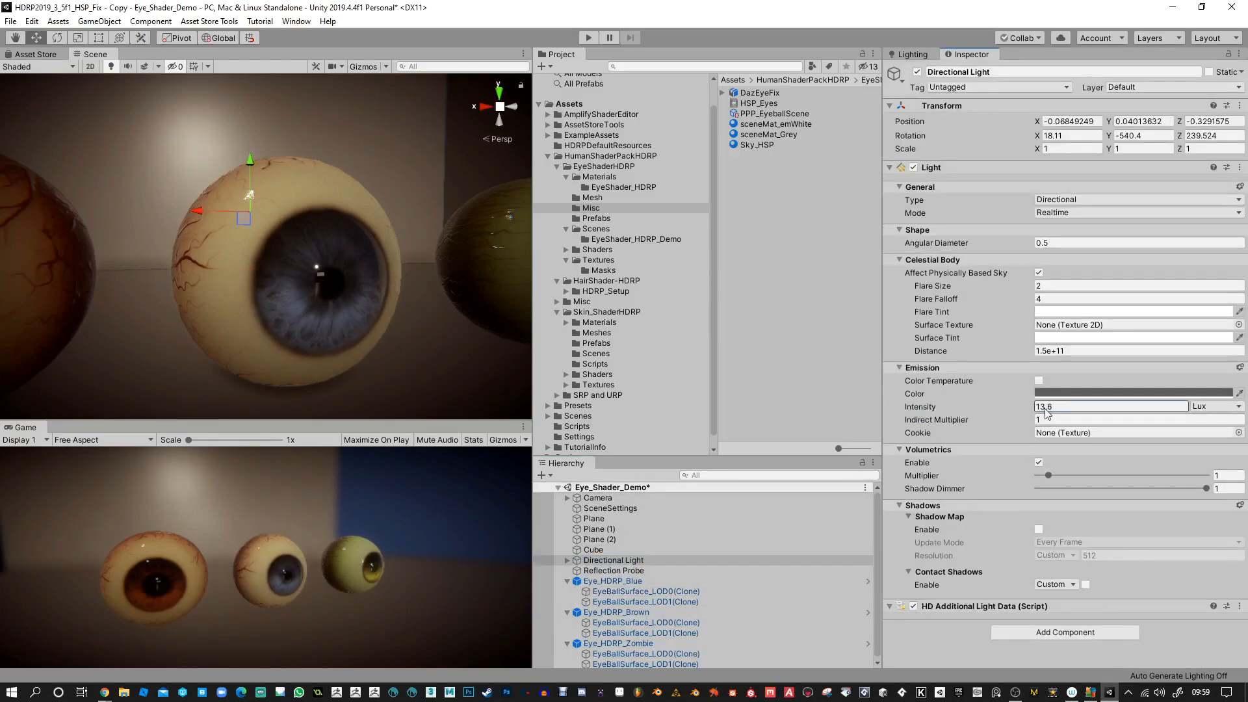
{"action": "mouse_move", "coordinate": [967, 417]}
{"action": "left_mouse_down"}
{"action": "mouse_move", "coordinate": [1026, 416]}
{"action": "mouse_move", "coordinate": [937, 422]}
{"action": "mouse_move", "coordinate": [968, 414]}
{"action": "left_mouse_up"}
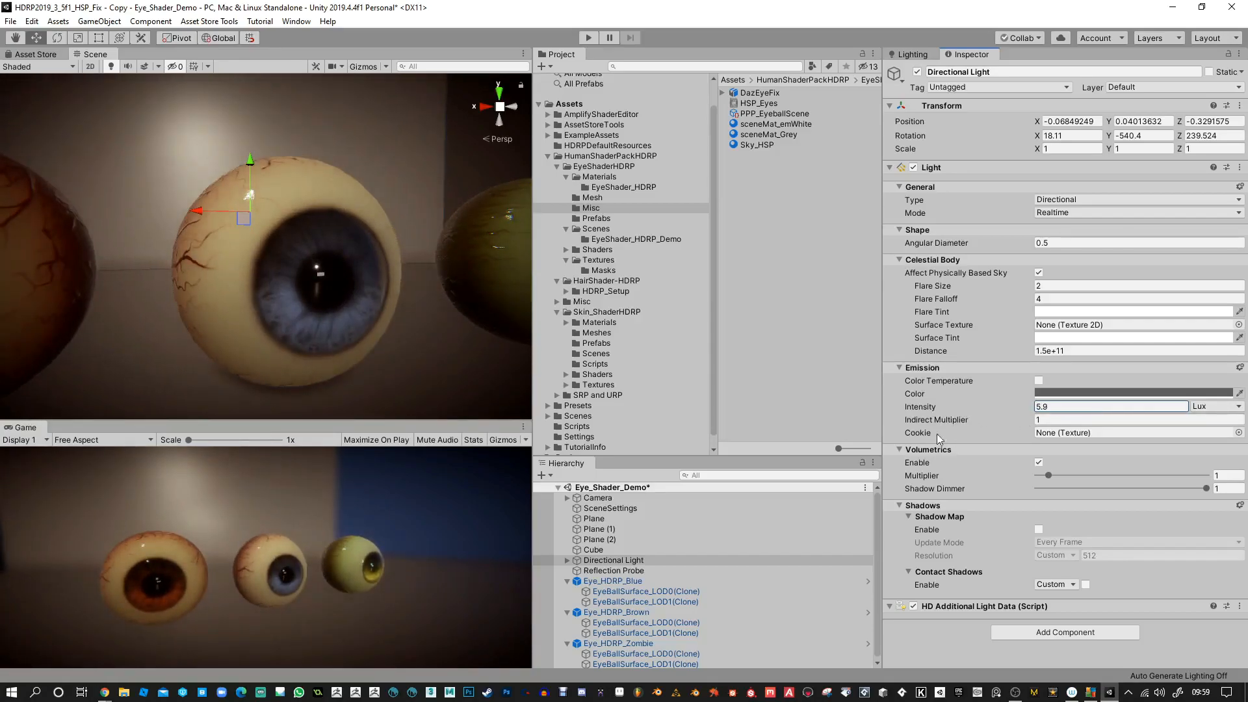
Step: Set the blue eye's IrisSize to 3.43 and test it by varying the Directional Light's intensity, ending at 5 Lux
{"action": "left_click", "coordinate": [699, 591]}
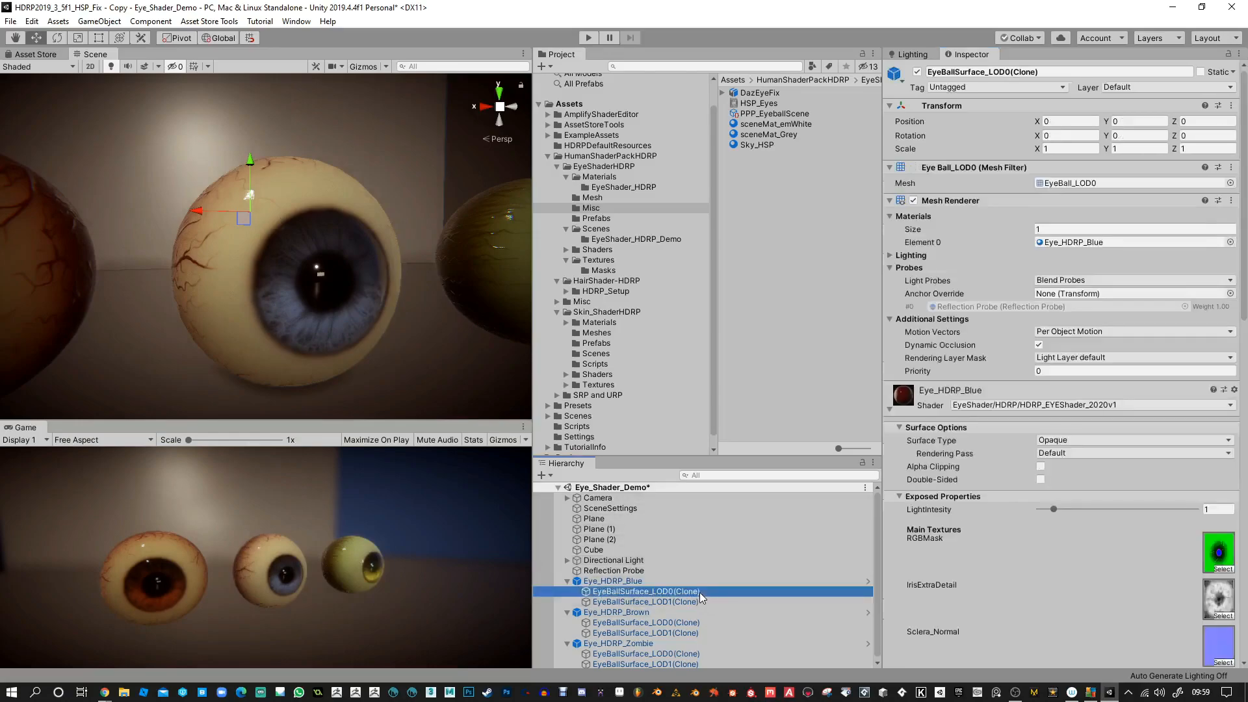
{"action": "scroll", "coordinate": [978, 475], "scroll_direction": "down", "scroll_amount": 10}
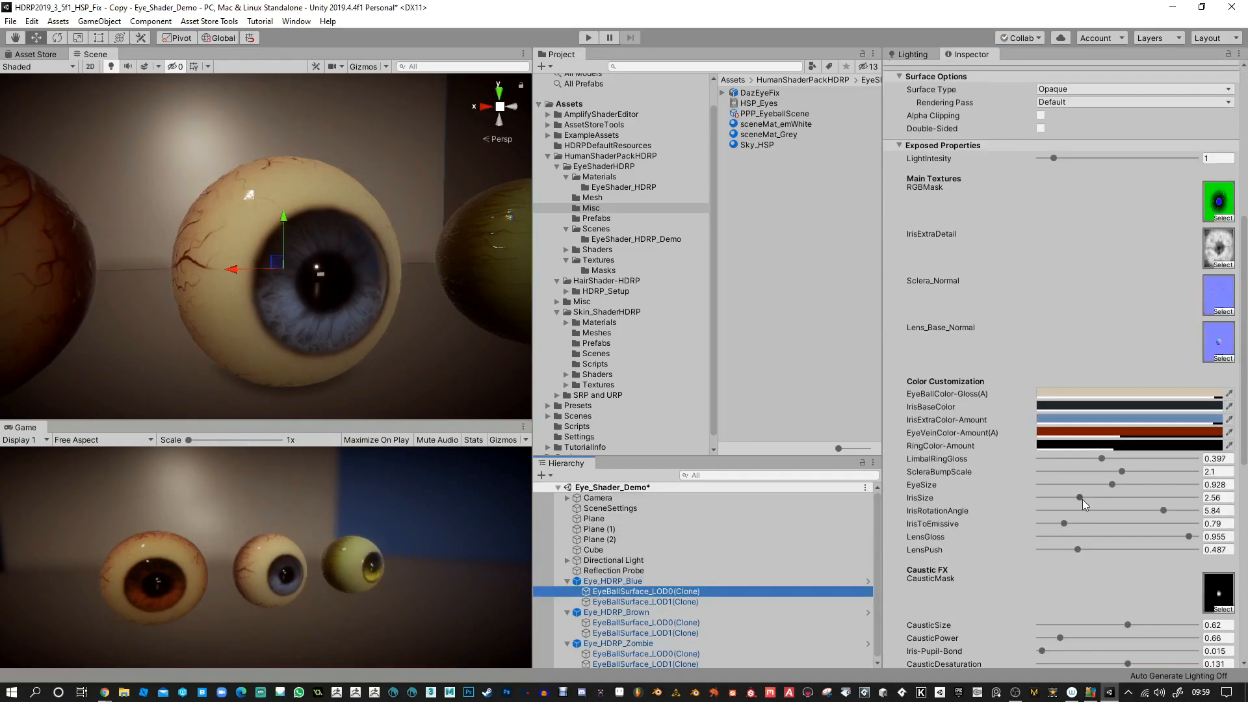
{"action": "left_click_drag", "start_coordinate": [1080, 496], "coordinate": [1093, 498]}
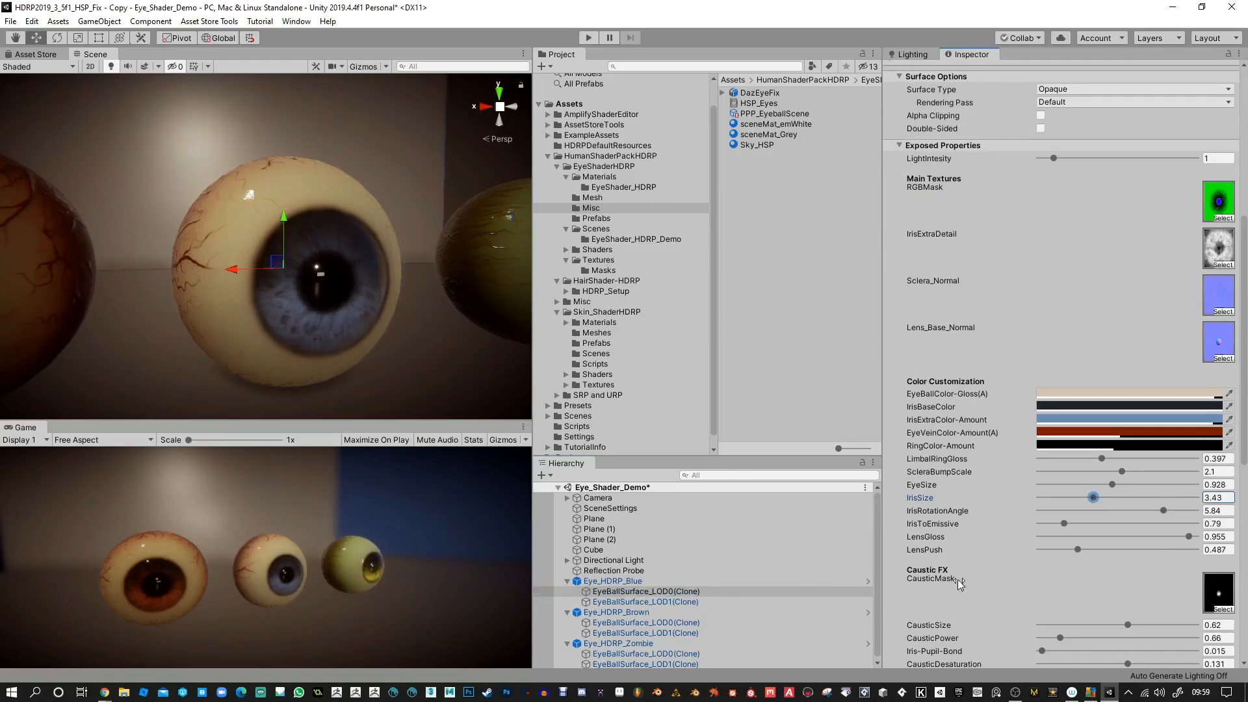
{"action": "left_click", "coordinate": [624, 560]}
{"action": "left_click_drag", "start_coordinate": [1030, 404], "coordinate": [1004, 408]}
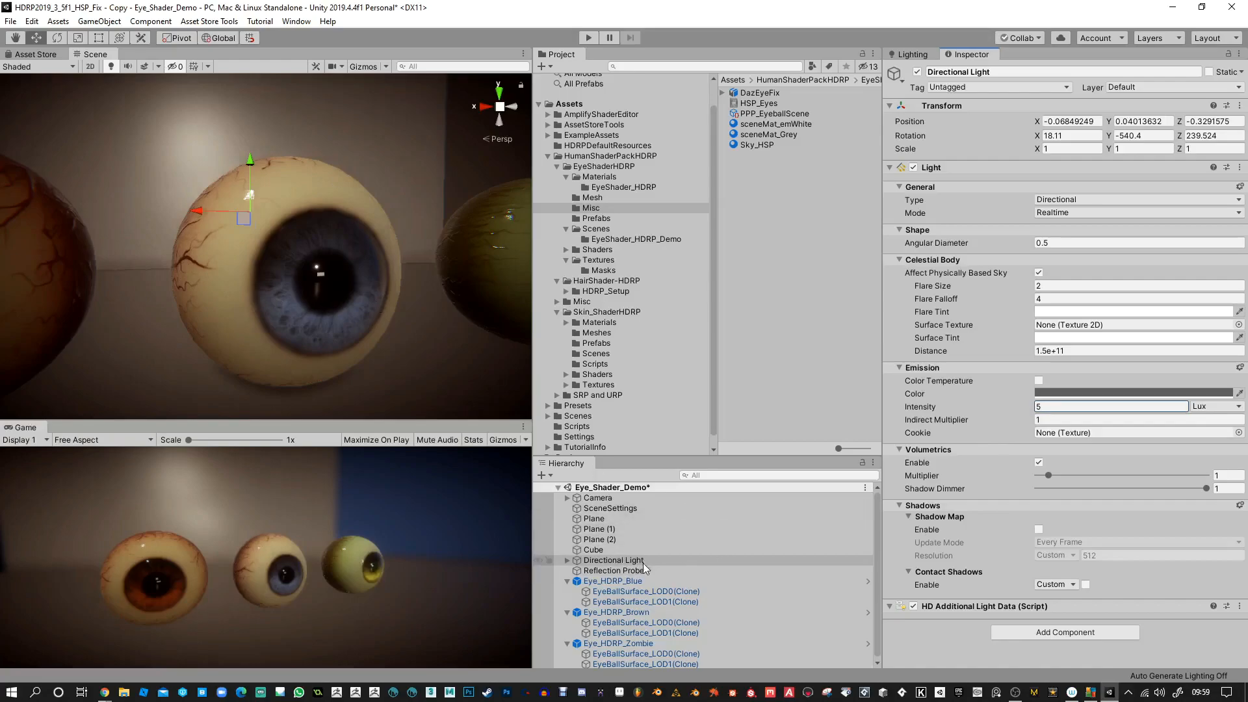
Step: Set the Iris-Pupil-Bond of the blue eye's LOD0 surface to 0.03
{"action": "left_click", "coordinate": [662, 591]}
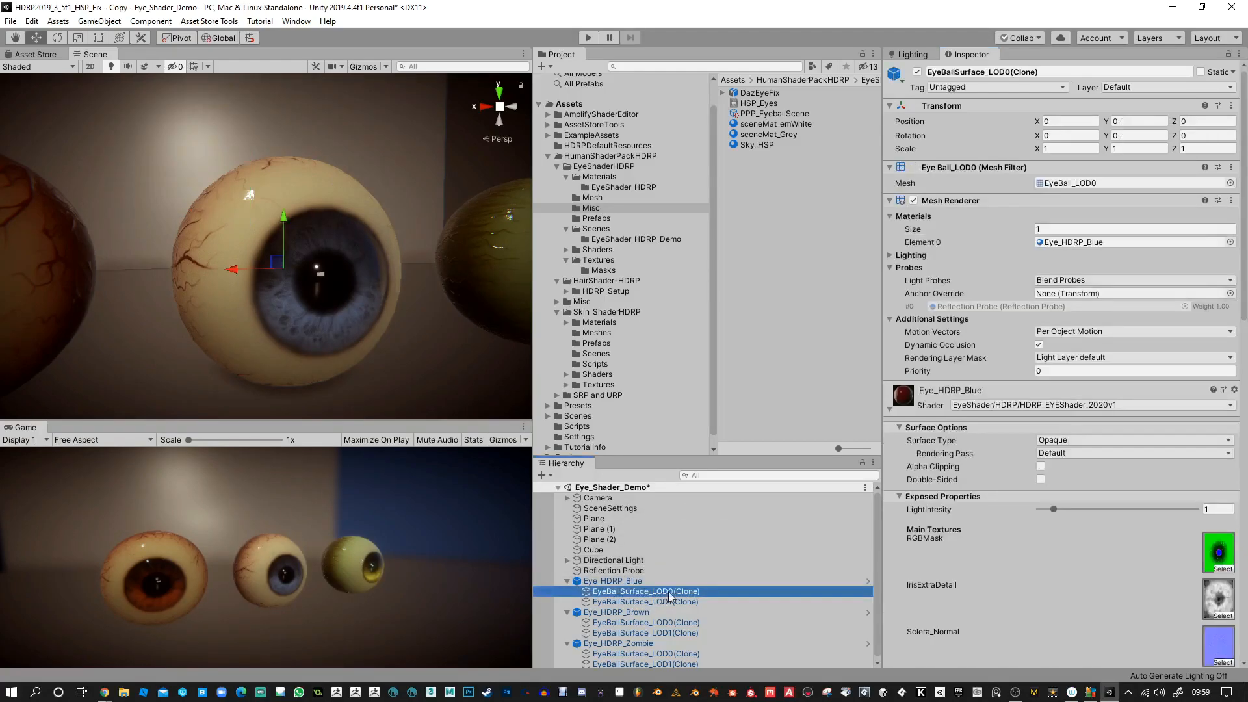
{"action": "scroll", "coordinate": [945, 519], "scroll_direction": "down", "scroll_amount": 6}
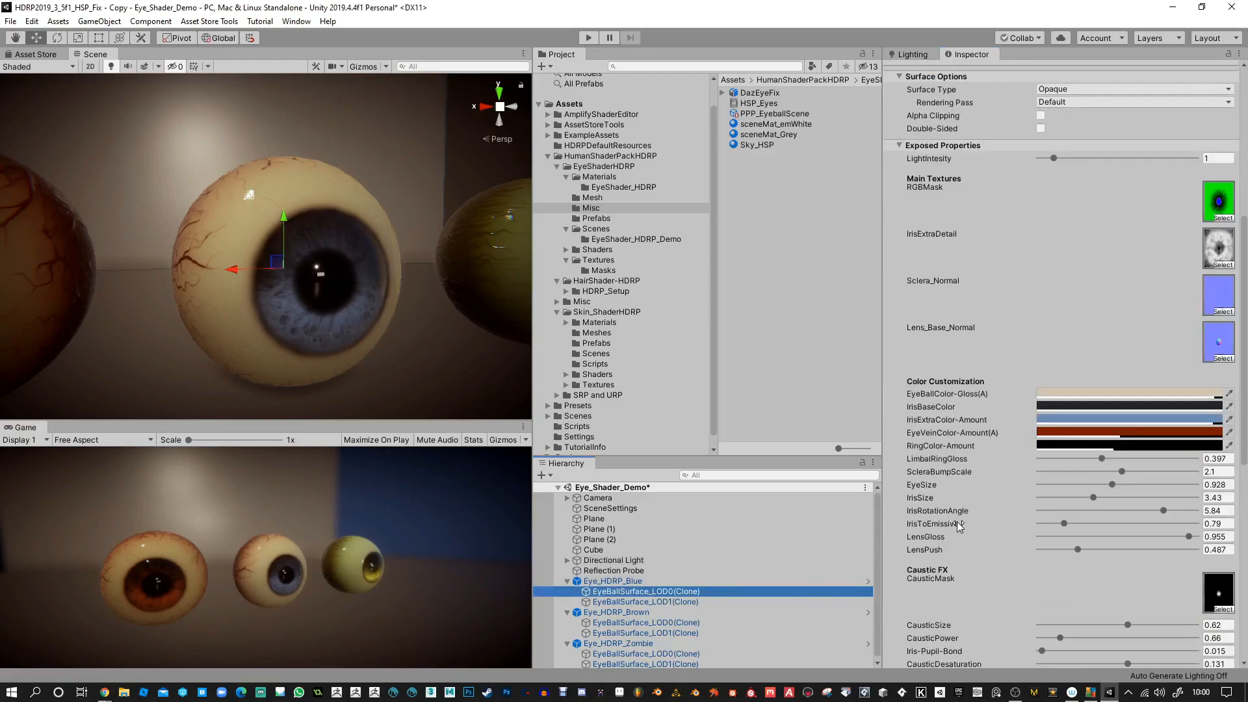
{"action": "scroll", "coordinate": [960, 525], "scroll_direction": "down", "scroll_amount": 4}
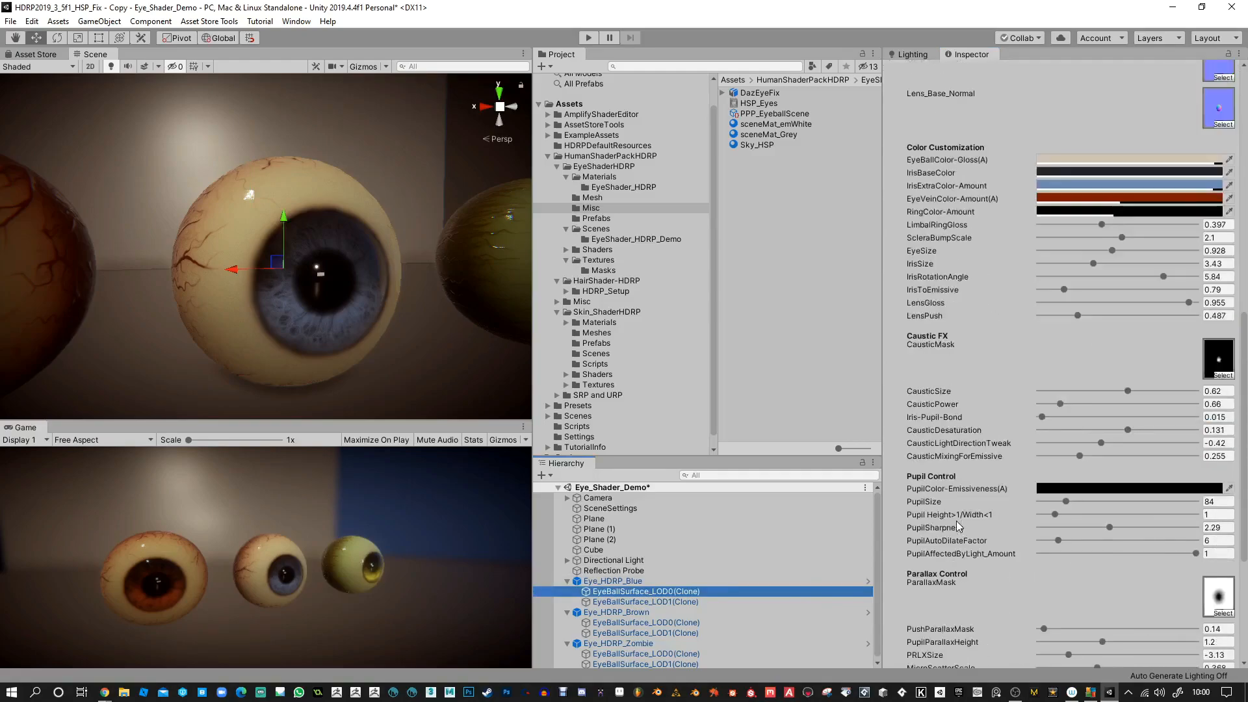
{"action": "left_click", "coordinate": [1219, 417]}
{"action": "type", "text": "0.03"}
{"action": "key", "text": "Return"}
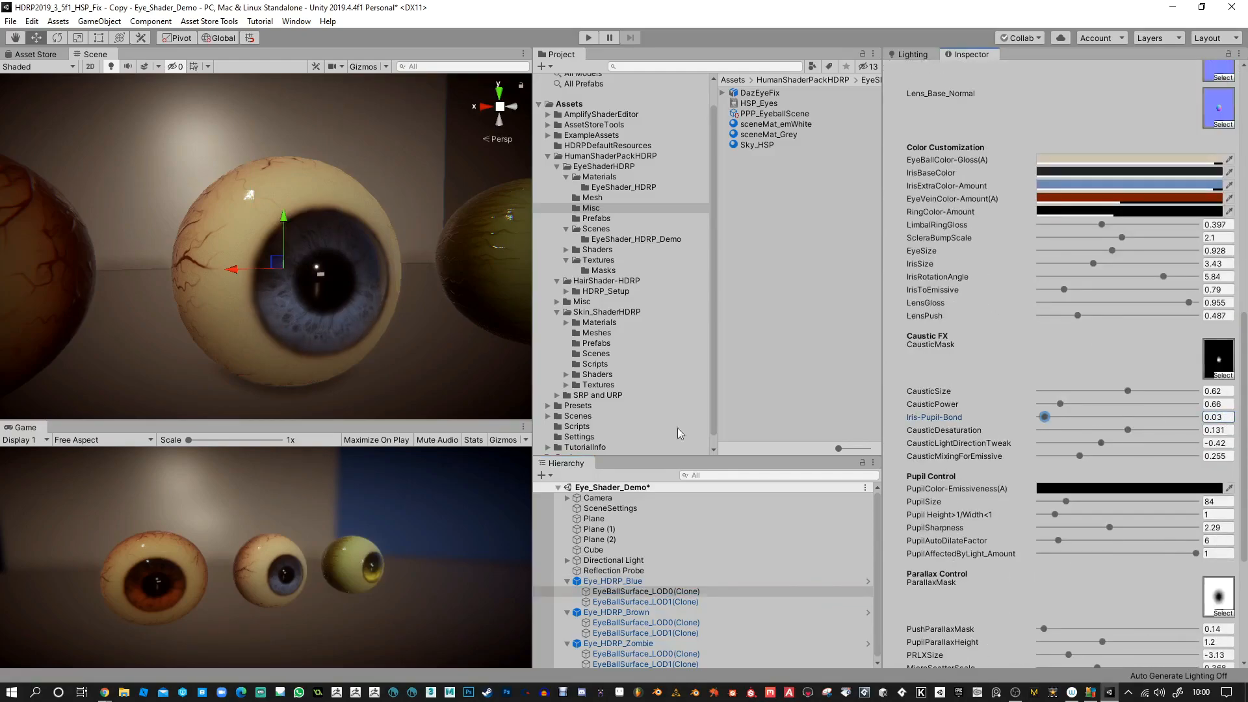
Step: Vary the Directional Light's intensity to test the new iris-pupil bond on the blue eye, ending at 5.29 Lux
{"action": "left_click", "coordinate": [623, 560]}
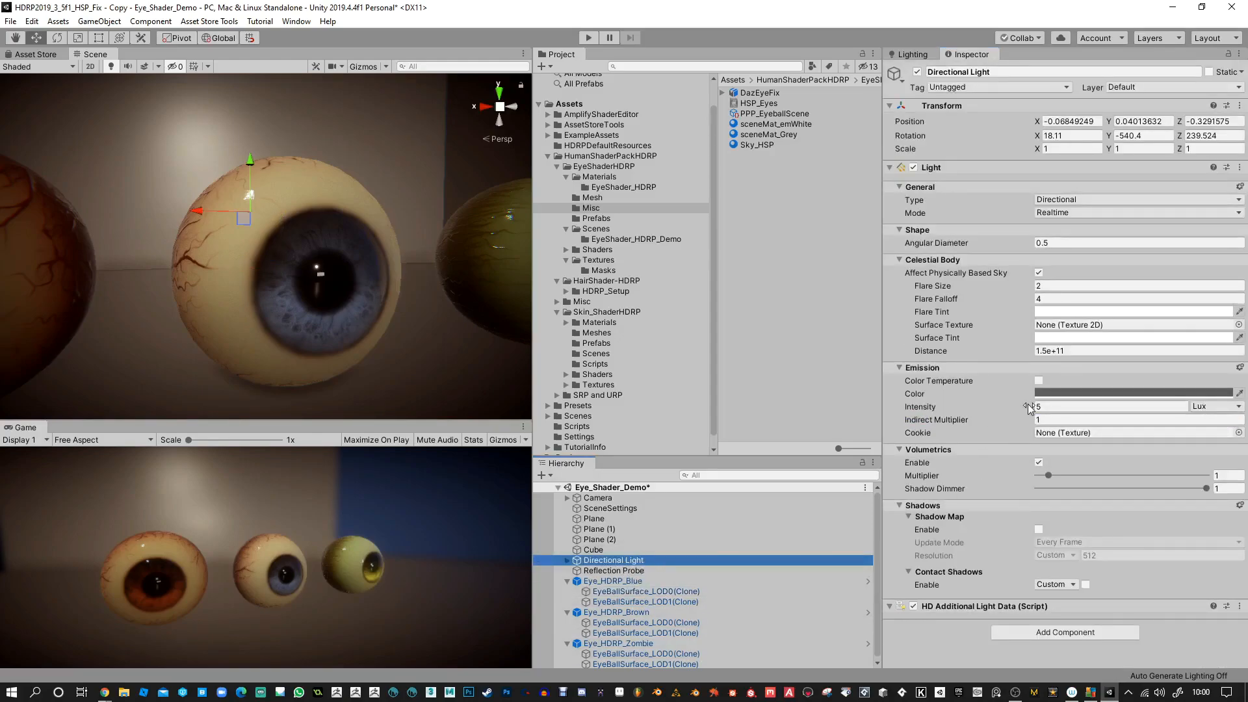
{"action": "mouse_move", "coordinate": [1027, 404]}
{"action": "left_mouse_down"}
{"action": "mouse_move", "coordinate": [977, 403]}
{"action": "mouse_move", "coordinate": [1036, 416]}
{"action": "left_mouse_up"}
{"action": "mouse_move", "coordinate": [992, 412]}
{"action": "left_mouse_down"}
{"action": "mouse_move", "coordinate": [1026, 417]}
{"action": "mouse_move", "coordinate": [1014, 419]}
{"action": "left_mouse_up"}
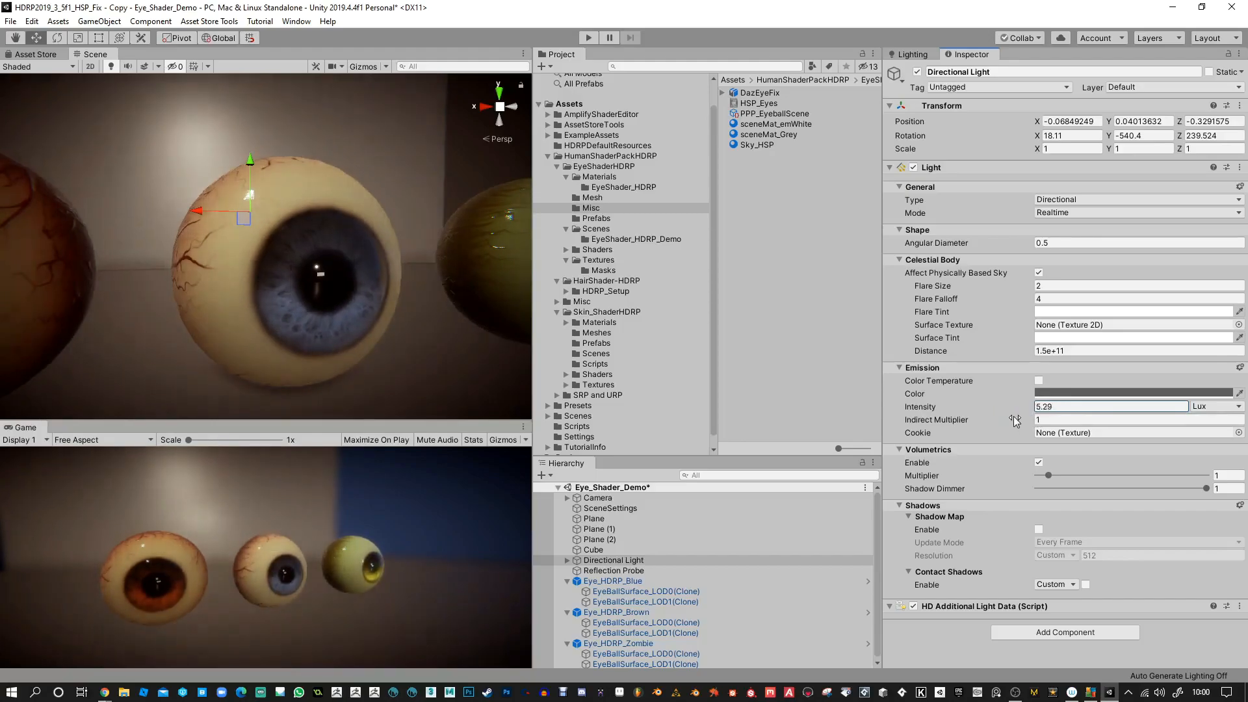
Step: Set the PupilSharpness of the blue eye's LOD0 surface to 3.37
{"action": "left_click", "coordinate": [676, 591]}
{"action": "scroll", "coordinate": [1094, 536], "scroll_direction": "down", "scroll_amount": 8}
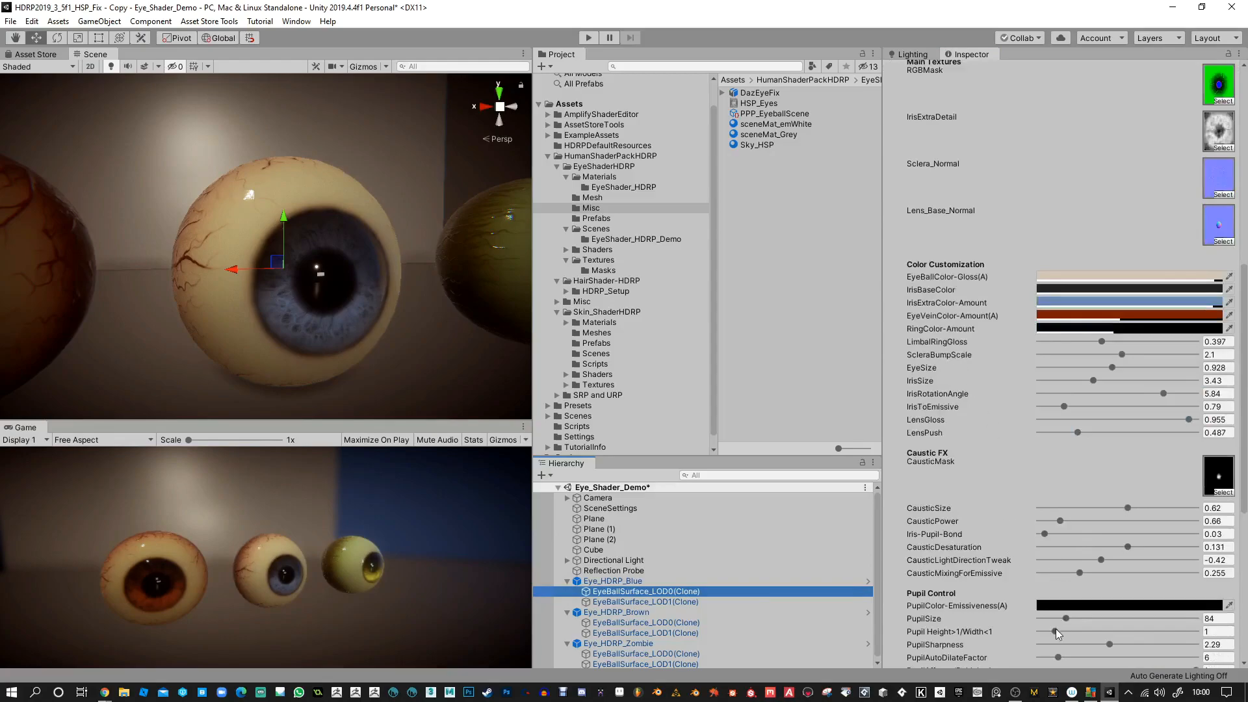
{"action": "left_click_drag", "start_coordinate": [1109, 644], "coordinate": [1146, 645]}
Step: Set the blue eye's Iris-Pupil-Bond to 0.06 and its IrisSize to 2.43
{"action": "left_click", "coordinate": [1218, 535]}
{"action": "type", "text": "6"}
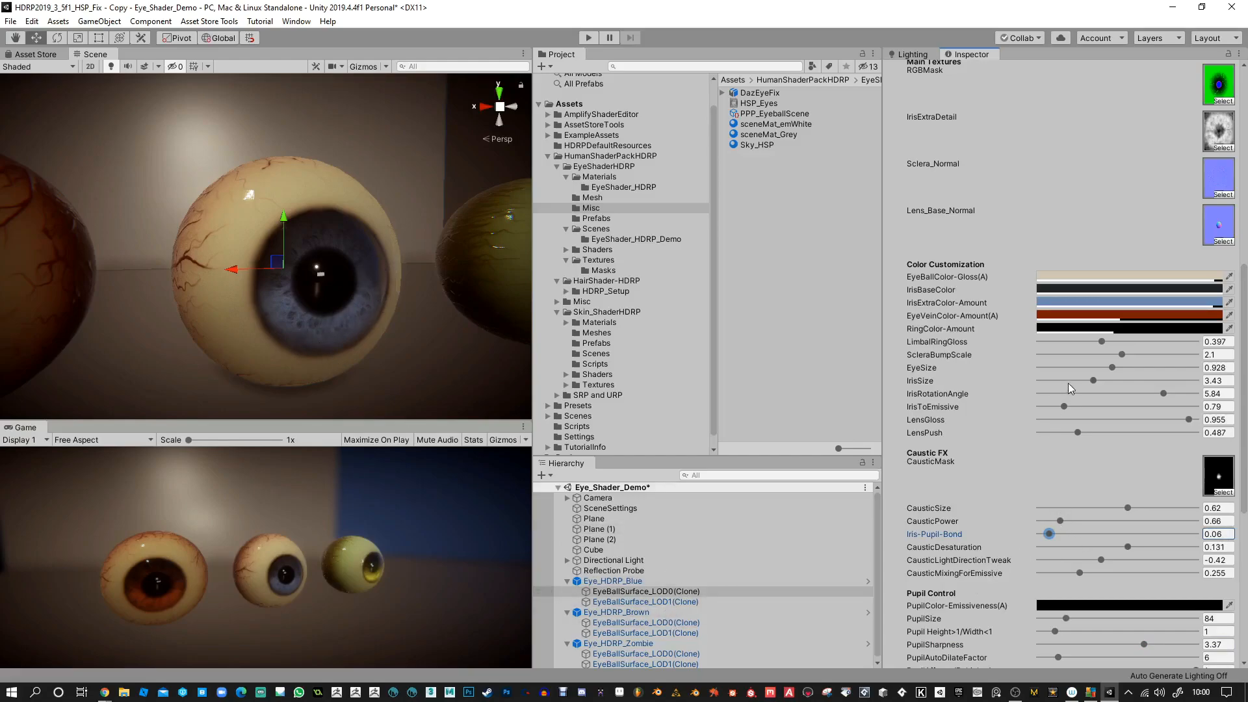
{"action": "left_click_drag", "start_coordinate": [1094, 380], "coordinate": [1078, 383]}
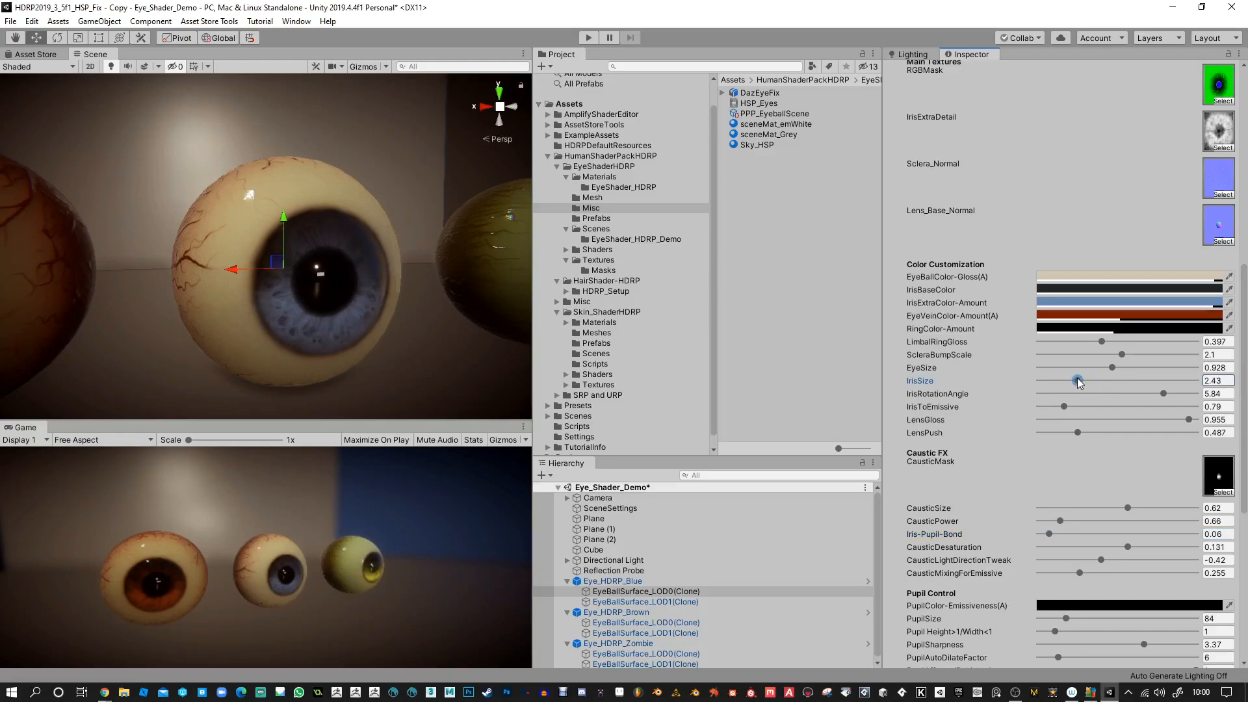
Step: Vary the Directional Light's intensity to test the blue eye's pupil response, ending at 15 Lux
{"action": "left_click", "coordinate": [661, 560]}
{"action": "left_click_drag", "start_coordinate": [1025, 404], "coordinate": [1097, 411]}
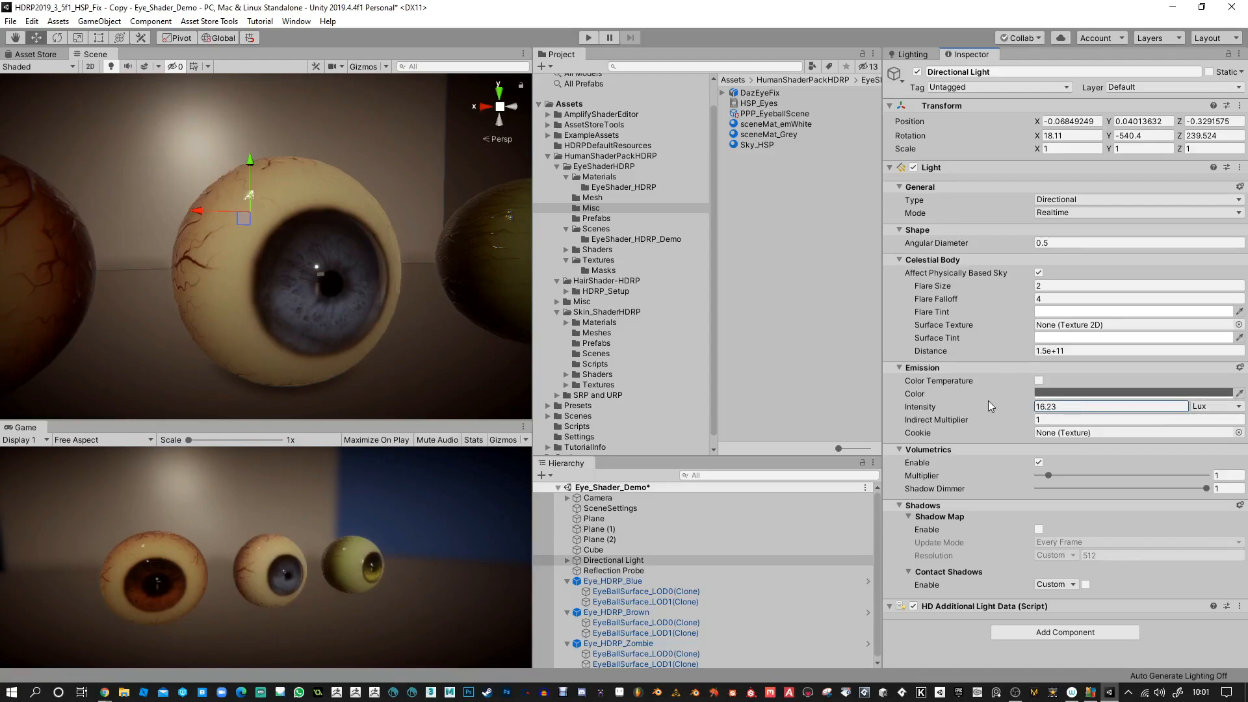
{"action": "left_click", "coordinate": [1017, 407]}
{"action": "type", "text": "15"}
Step: Set the IrisSize of the blue eye's LOD0 surface to 1.52 and its Iris-Pupil-Bond to 0.055
{"action": "left_click", "coordinate": [690, 591]}
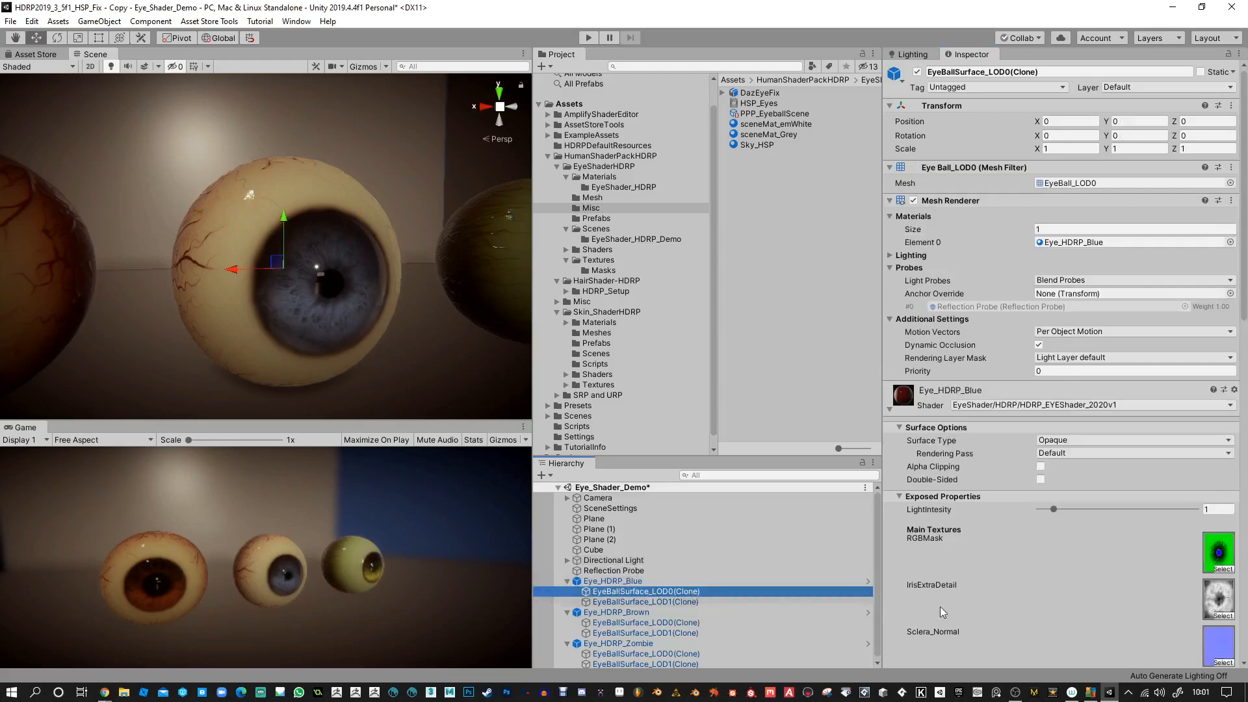
{"action": "scroll", "coordinate": [1003, 576], "scroll_direction": "down", "scroll_amount": 10}
{"action": "left_click_drag", "start_coordinate": [1076, 380], "coordinate": [1063, 385]}
{"action": "double_click", "coordinate": [1226, 538]}
{"action": "type", "text": "05"}
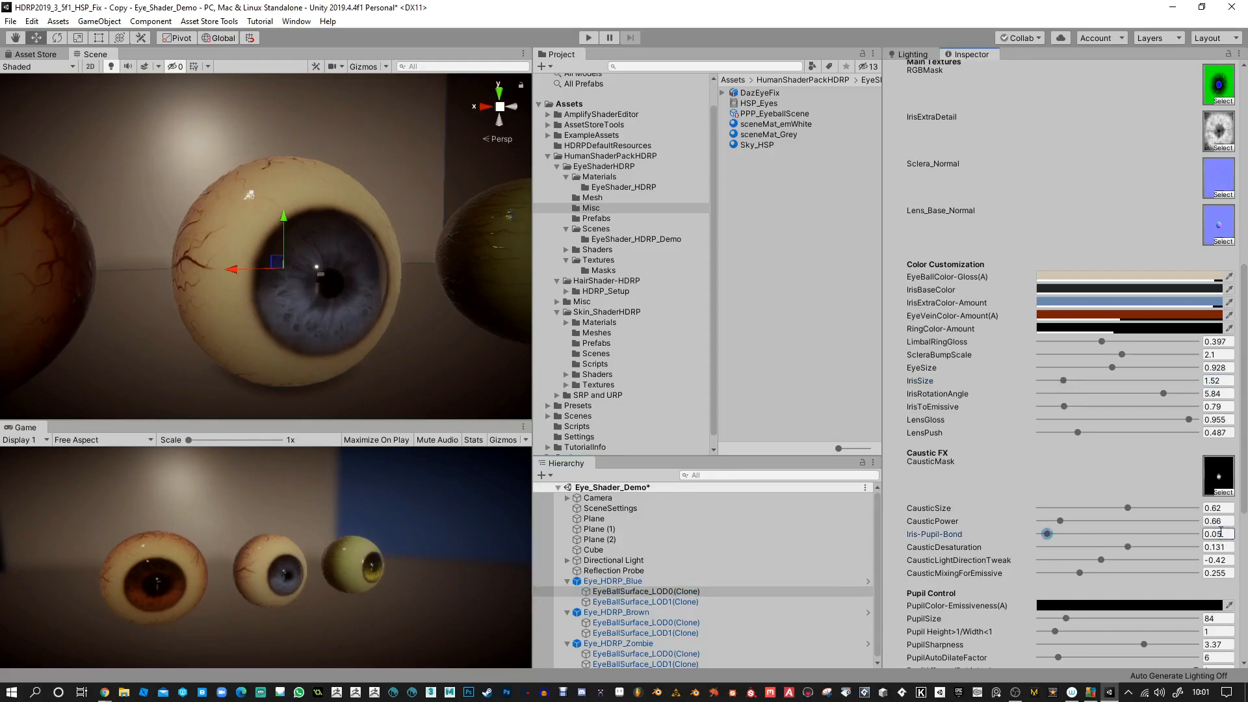
{"action": "left_click", "coordinate": [1226, 534]}
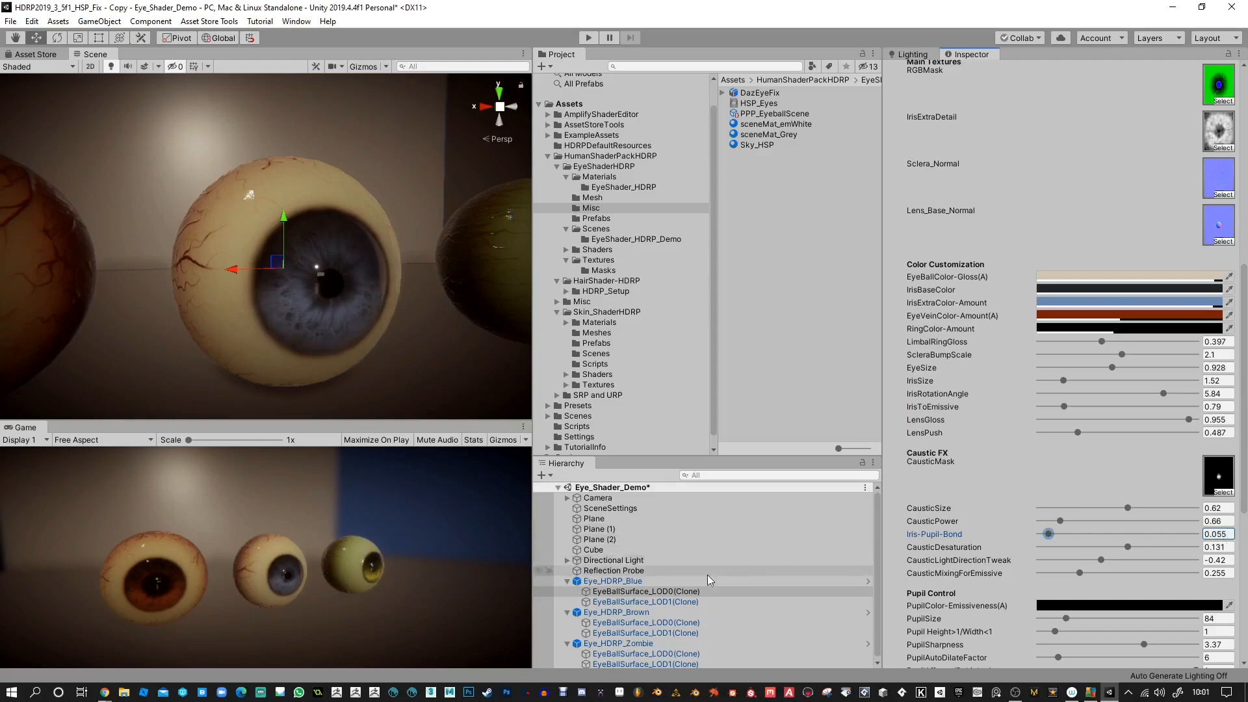
Step: Set the Directional Light's intensity to 3.14 Lux to test the blue eye in dimmer light
{"action": "left_click", "coordinate": [629, 562]}
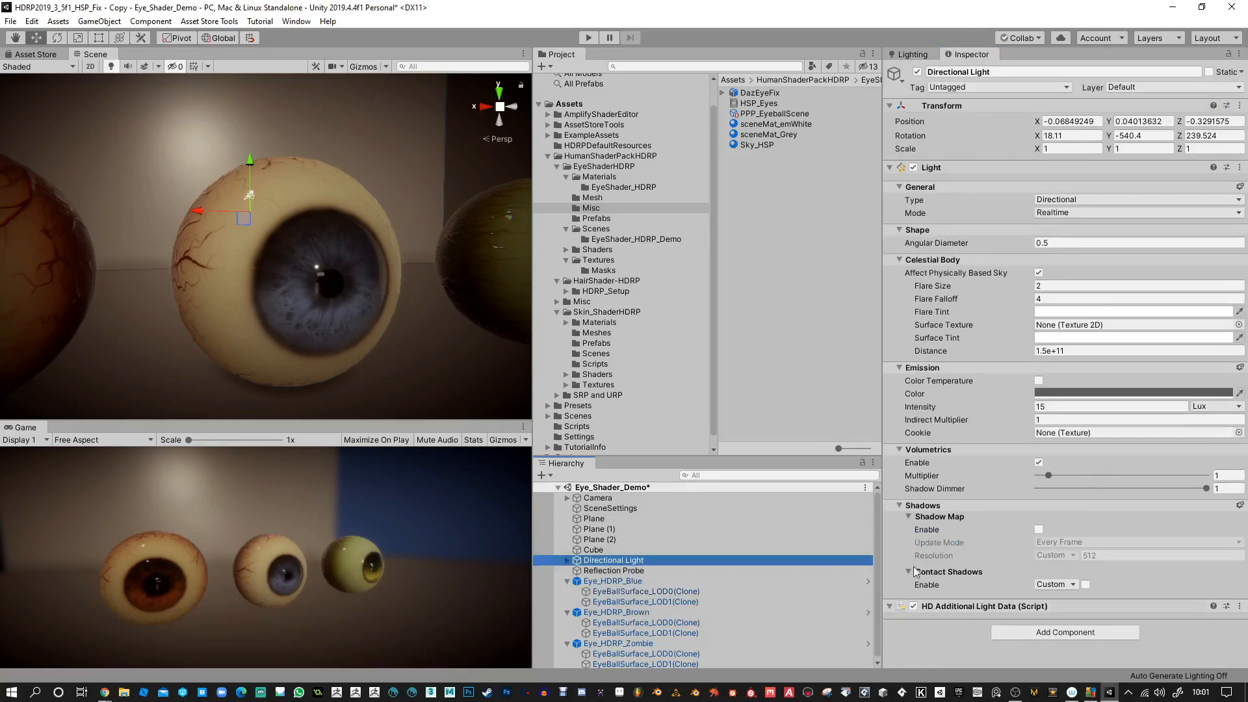
{"action": "left_click", "coordinate": [640, 591]}
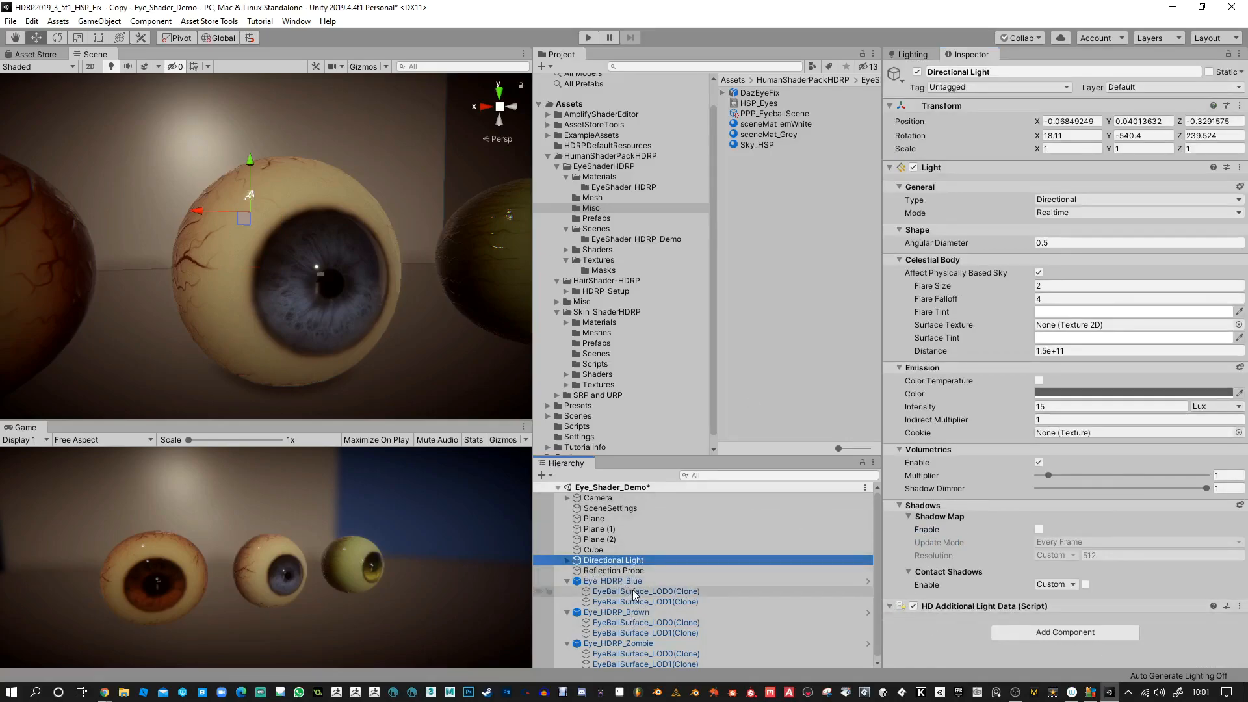
{"action": "scroll", "coordinate": [1000, 528], "scroll_direction": "down", "scroll_amount": 10}
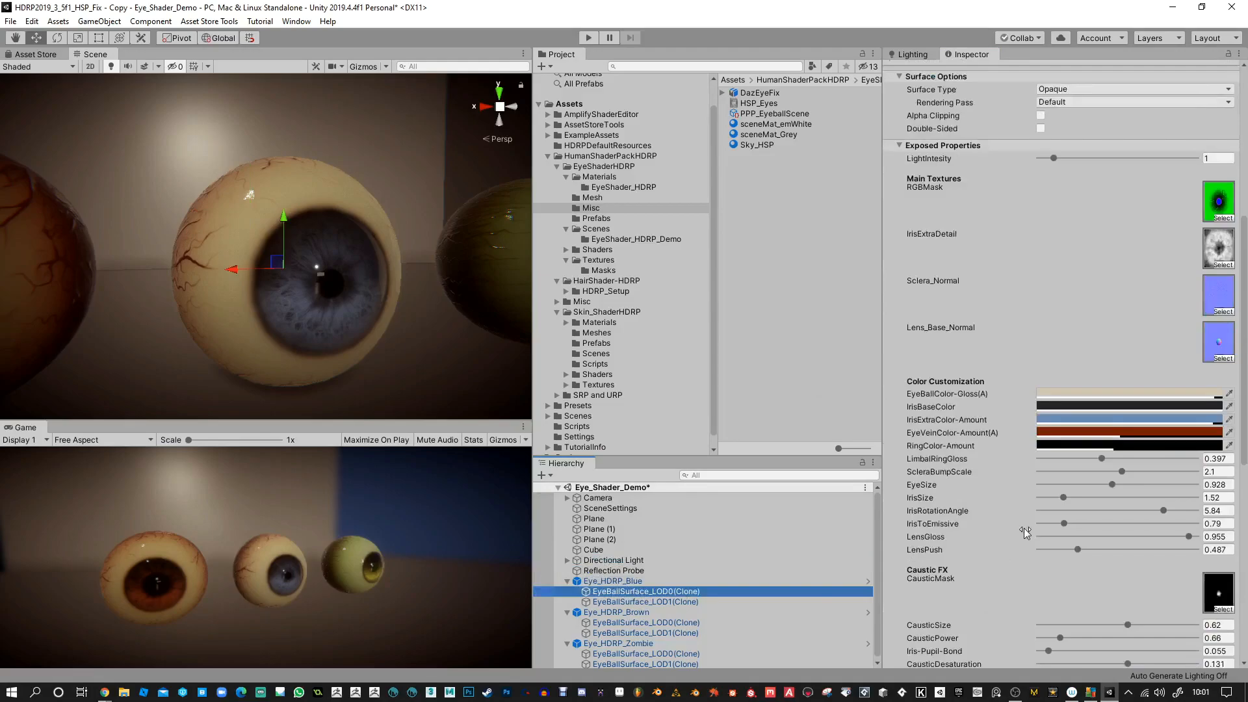
{"action": "left_click", "coordinate": [623, 561]}
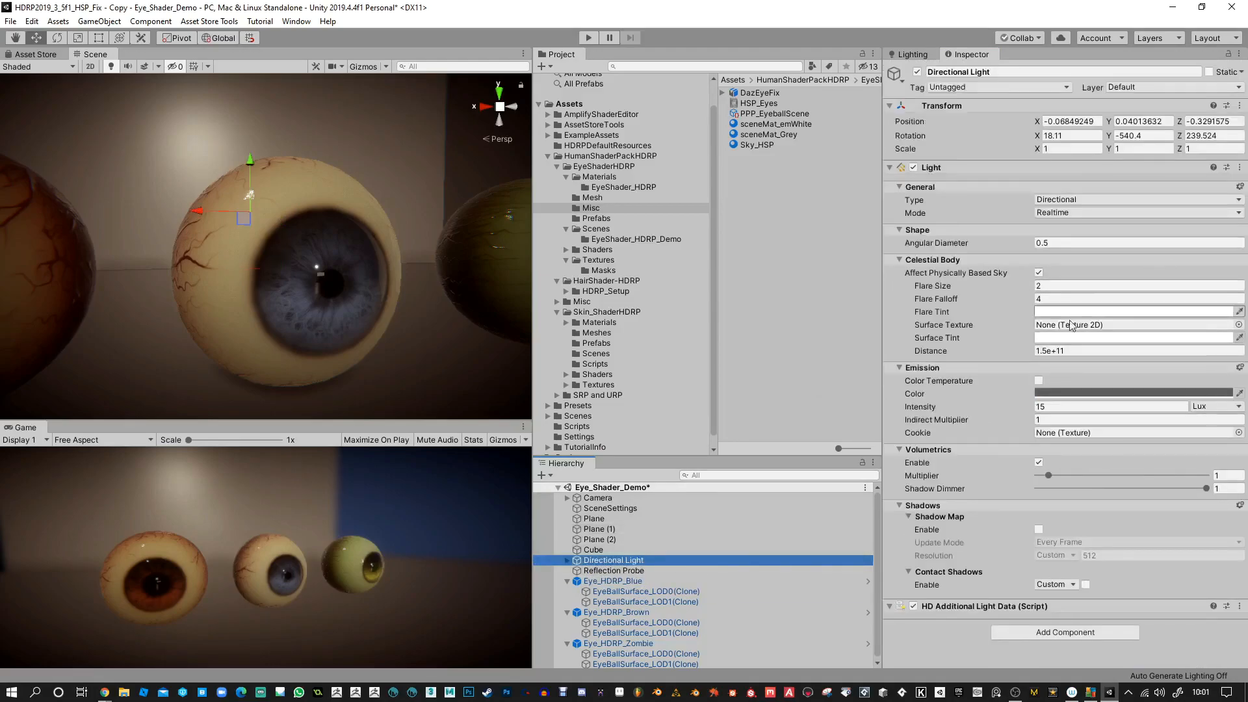
{"action": "left_click", "coordinate": [999, 404]}
{"action": "type", "text": "3.14"}
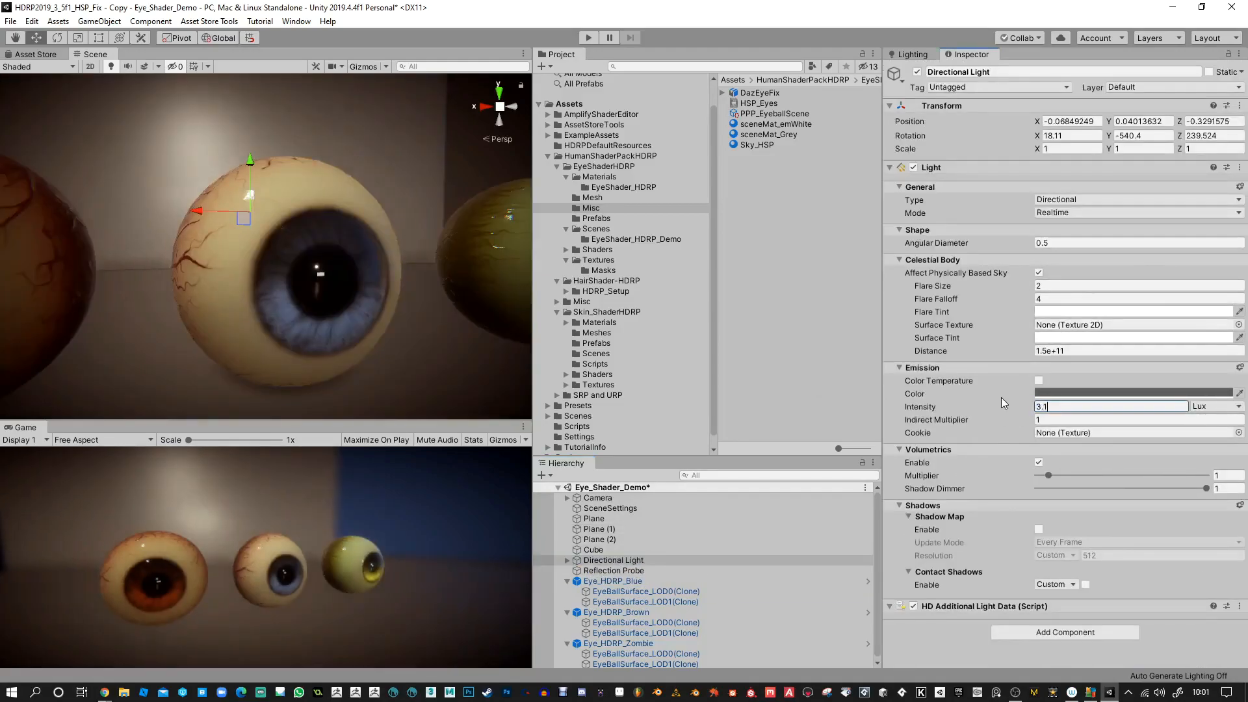
Step: Examine the three eyes from several angles and review the shader properties of the blue eye's LOD0 surface
{"action": "mouse_move", "coordinate": [417, 304]}
{"action": "left_mouse_down", "text": "alt"}
{"action": "mouse_move", "coordinate": [451, 317]}
{"action": "mouse_move", "coordinate": [394, 294]}
{"action": "mouse_move", "coordinate": [482, 290]}
{"action": "mouse_move", "coordinate": [423, 304]}
{"action": "mouse_move", "coordinate": [435, 317]}
{"action": "left_mouse_up", "text": "alt"}
{"action": "scroll", "coordinate": [395, 286], "scroll_direction": "down", "scroll_amount": 6}
{"action": "scroll", "coordinate": [398, 286], "scroll_direction": "up", "scroll_amount": 4}
{"action": "right_click_drag", "start_coordinate": [435, 317], "coordinate": [437, 360], "text": "alt"}
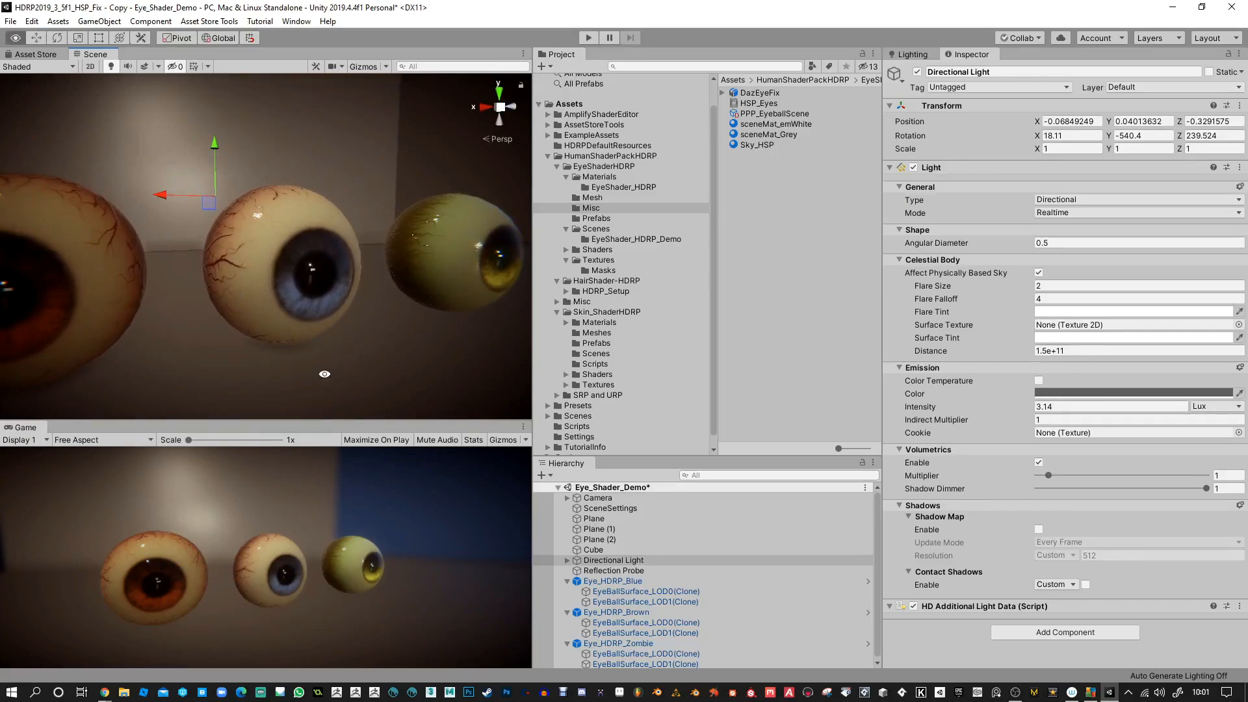
{"action": "left_click_drag", "start_coordinate": [325, 375], "coordinate": [139, 265], "text": "alt"}
{"action": "left_click_drag", "start_coordinate": [381, 287], "coordinate": [387, 279], "text": "alt"}
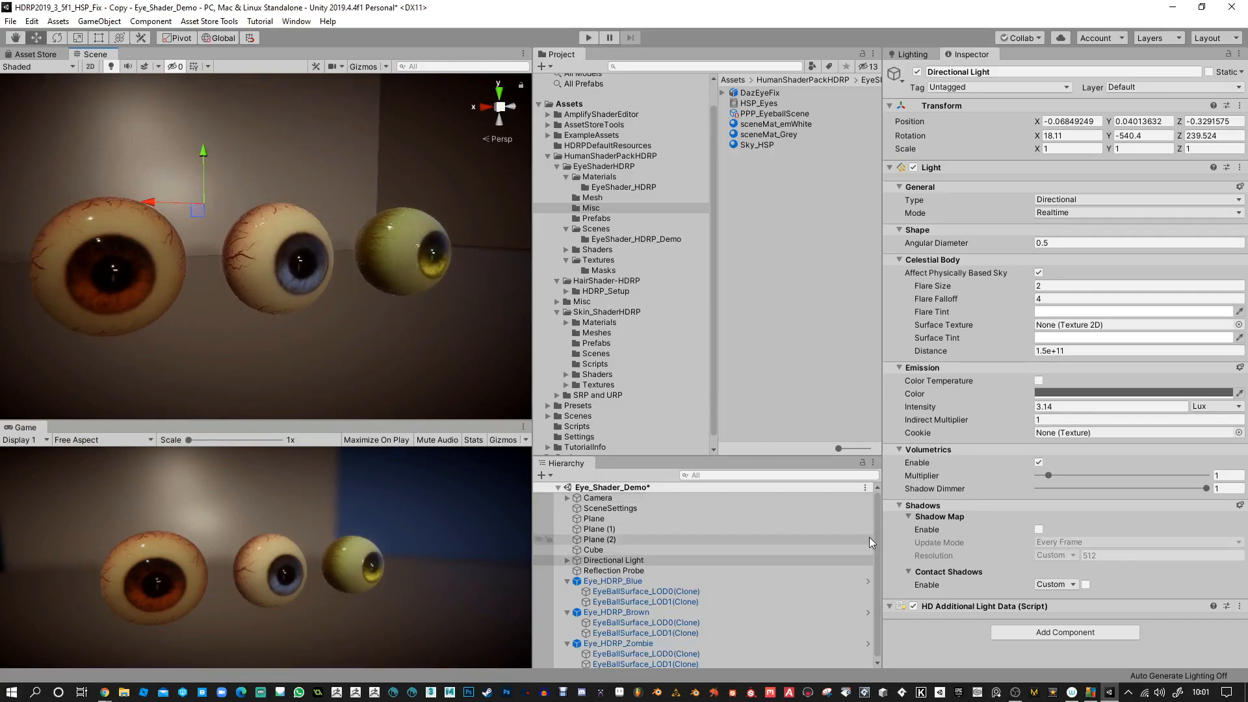
{"action": "left_click", "coordinate": [613, 593]}
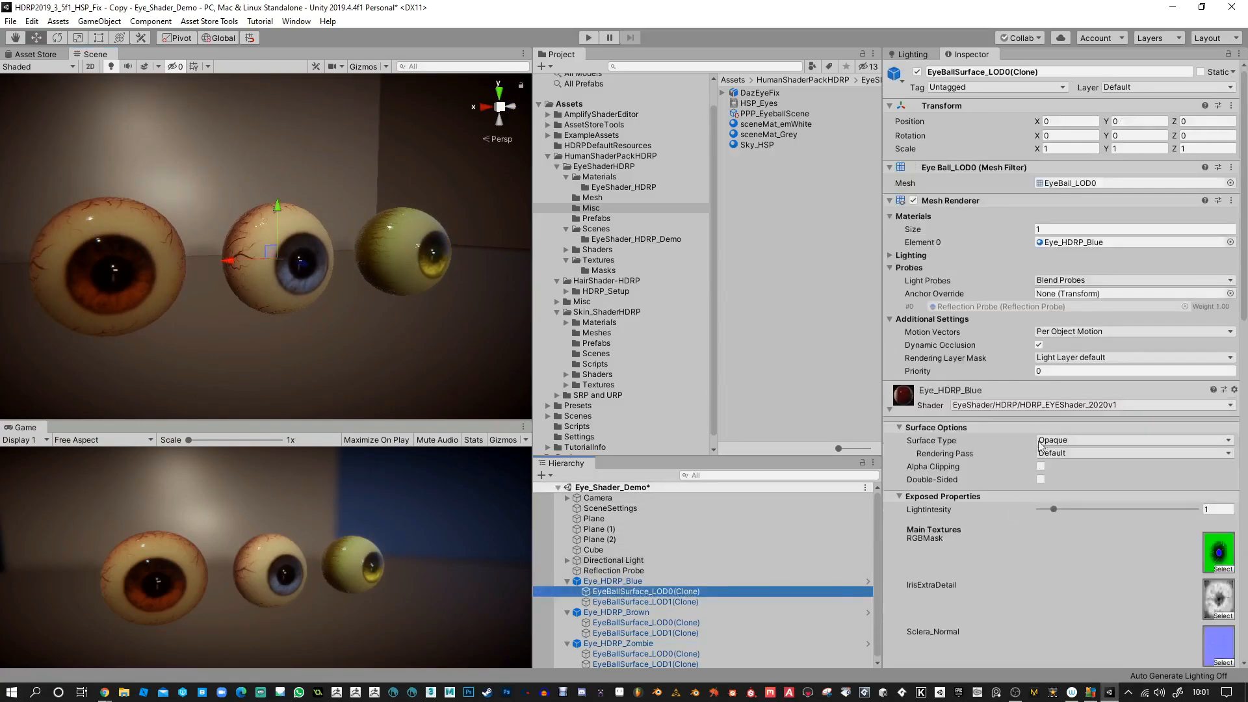
{"action": "scroll", "coordinate": [1038, 438], "scroll_direction": "down", "scroll_amount": 10}
{"action": "scroll", "coordinate": [959, 594], "scroll_direction": "down", "scroll_amount": 7}
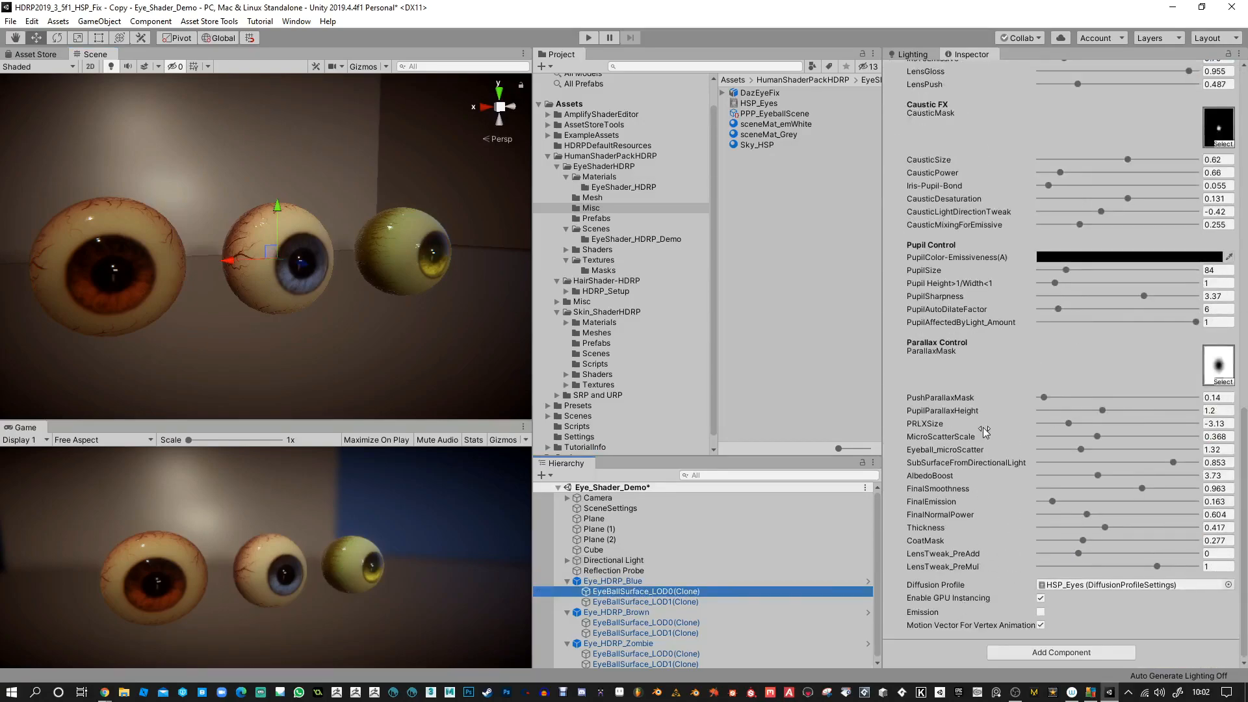
{"action": "scroll", "coordinate": [1184, 533], "scroll_direction": "up", "scroll_amount": 2}
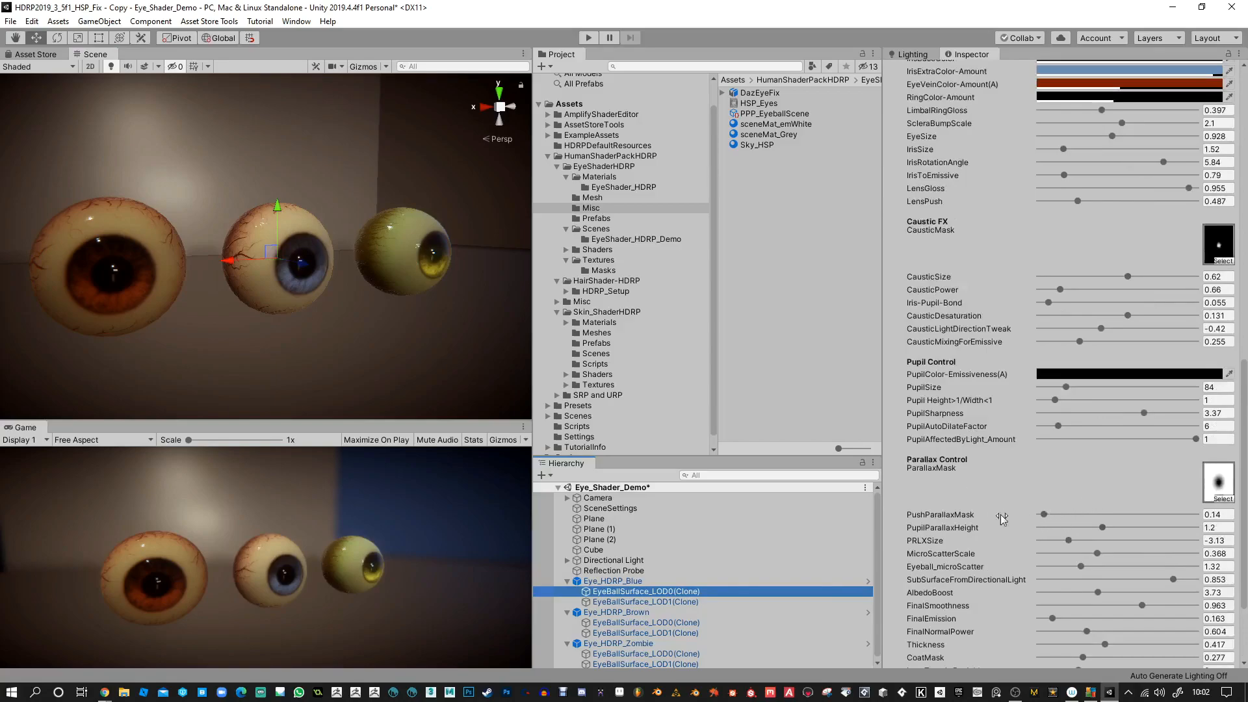
{"action": "left_click_drag", "start_coordinate": [444, 234], "coordinate": [243, 276], "text": "alt"}
{"action": "left_click_drag", "start_coordinate": [406, 328], "coordinate": [515, 318], "text": "alt"}
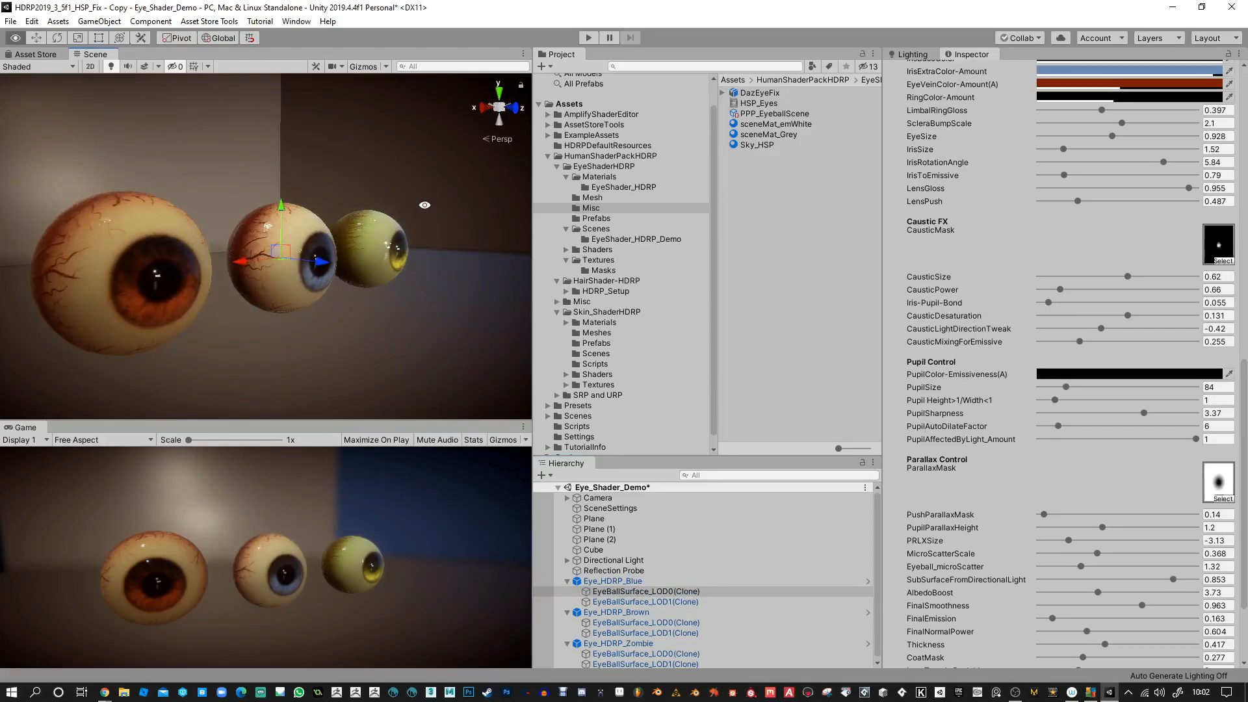
Step: Vary the blue eye material's LightIntesity up and down to test pupil dilation, ending at 0.1
{"action": "scroll", "coordinate": [1009, 208], "scroll_direction": "up", "scroll_amount": 10}
{"action": "left_click_drag", "start_coordinate": [1052, 161], "coordinate": [1095, 162]}
{"action": "left_click_drag", "start_coordinate": [398, 262], "coordinate": [404, 217], "text": "alt"}
{"action": "scroll", "coordinate": [403, 217], "scroll_direction": "up", "scroll_amount": 2, "text": "alt"}
{"action": "left_click_drag", "start_coordinate": [1094, 162], "coordinate": [1223, 173]}
{"action": "left_click_drag", "start_coordinate": [1128, 176], "coordinate": [934, 177]}
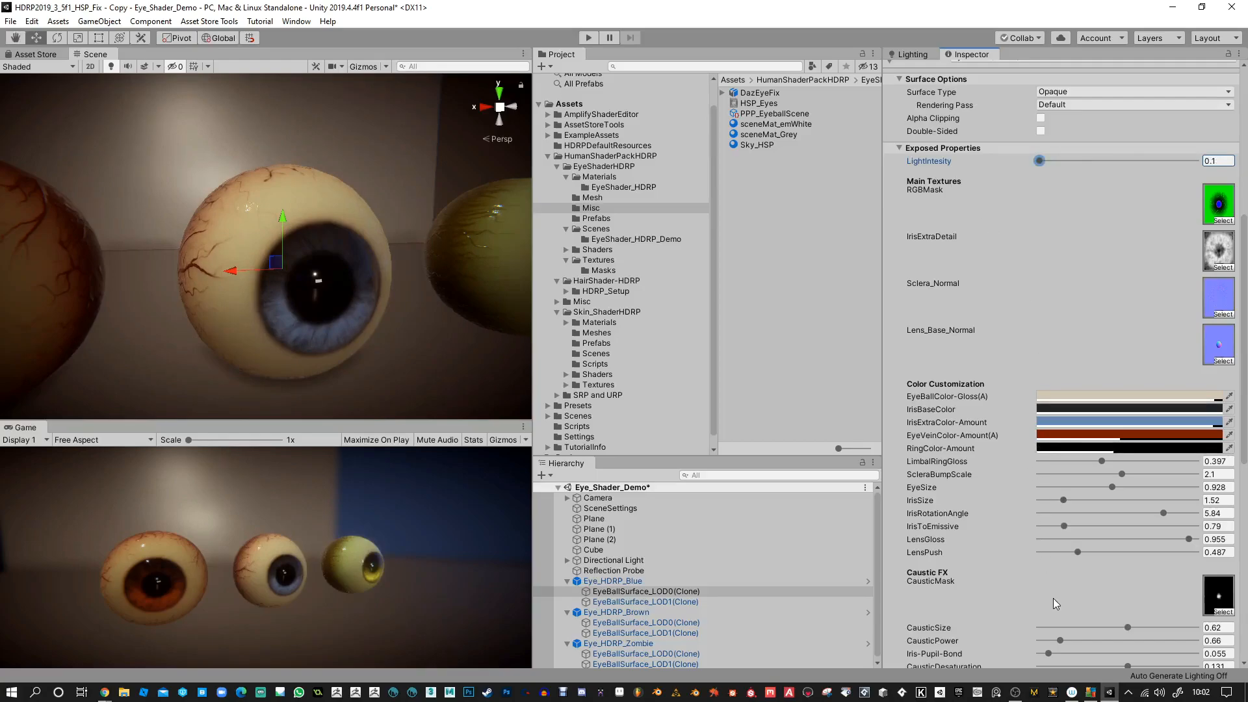
Step: Try several PupilSize values on the blue eye, ending at 88
{"action": "scroll", "coordinate": [1051, 594], "scroll_direction": "down", "scroll_amount": 3}
{"action": "scroll", "coordinate": [1044, 557], "scroll_direction": "down", "scroll_amount": 3}
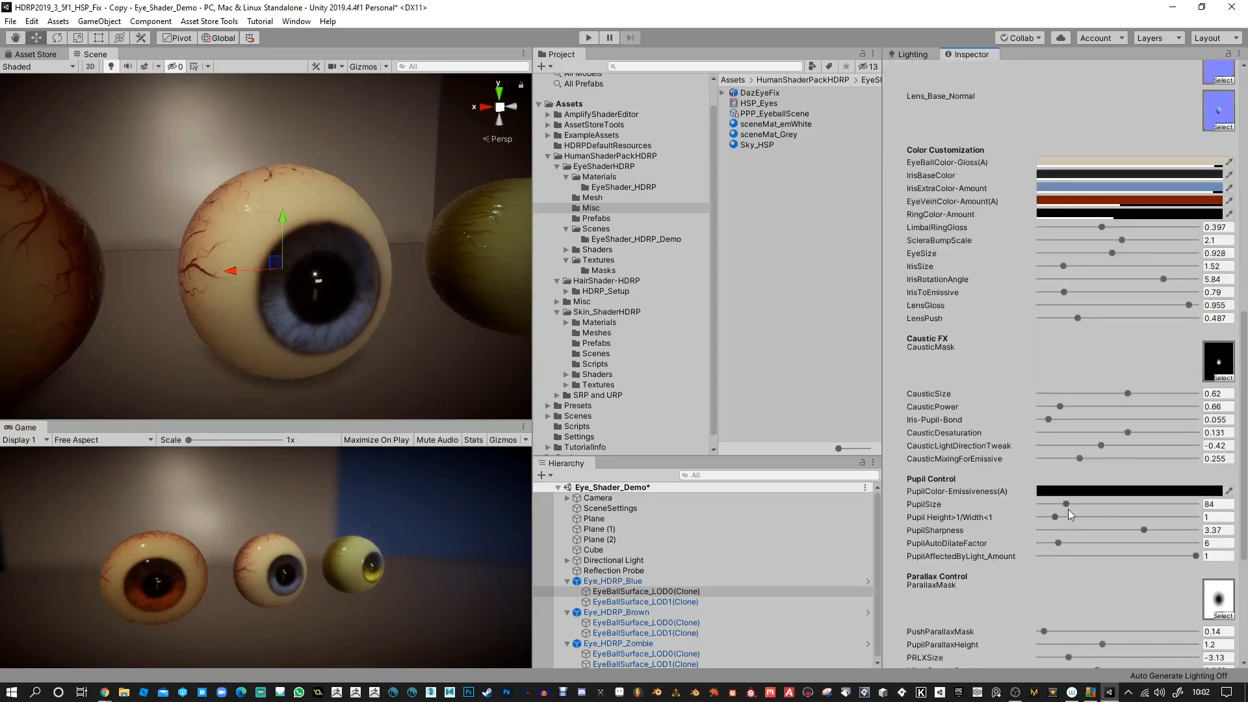
{"action": "mouse_move", "coordinate": [1068, 504]}
{"action": "left_mouse_down"}
{"action": "mouse_move", "coordinate": [1091, 505]}
{"action": "mouse_move", "coordinate": [1070, 507]}
{"action": "left_mouse_up"}
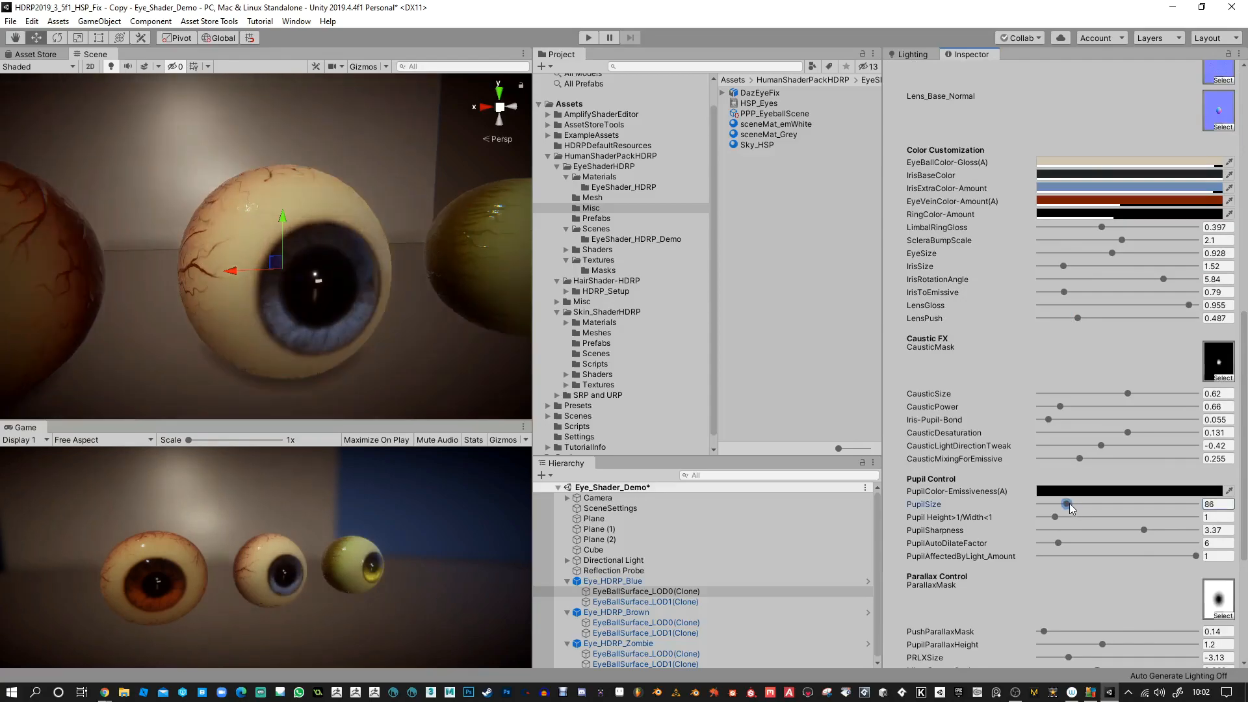
{"action": "left_click_drag", "start_coordinate": [1217, 504], "coordinate": [1159, 501]}
{"action": "type", "text": "90"}
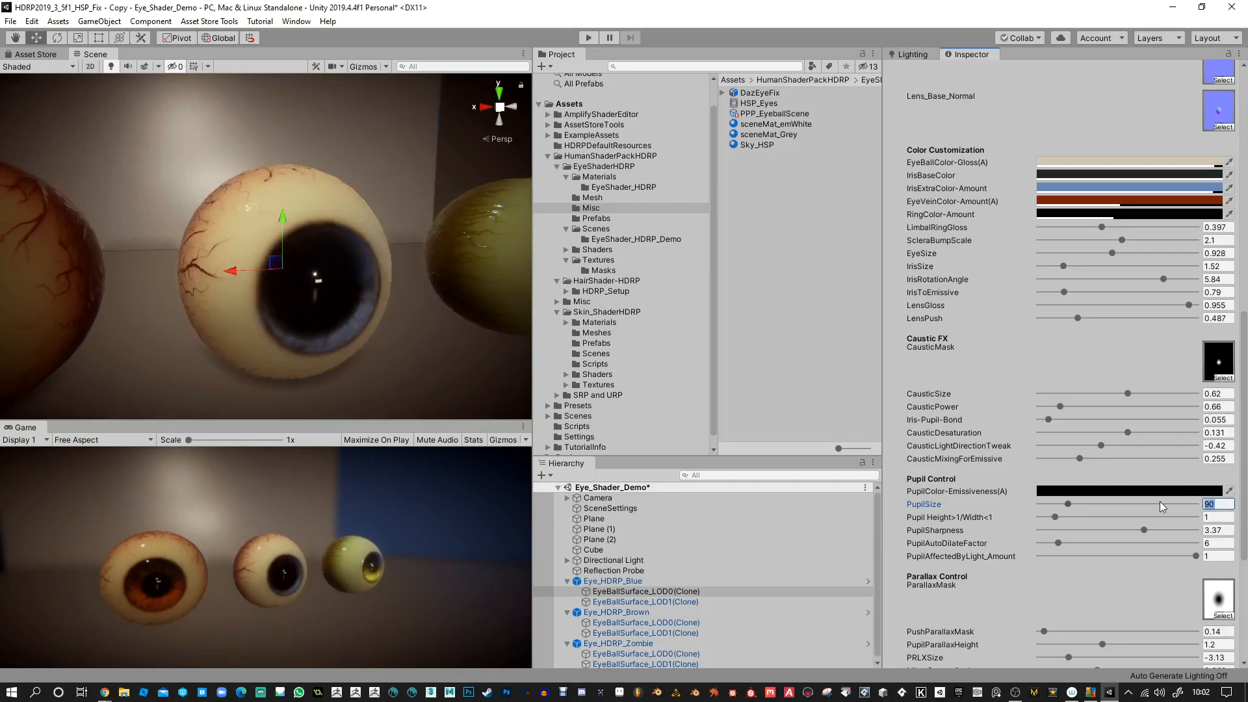
{"action": "type", "text": "88"}
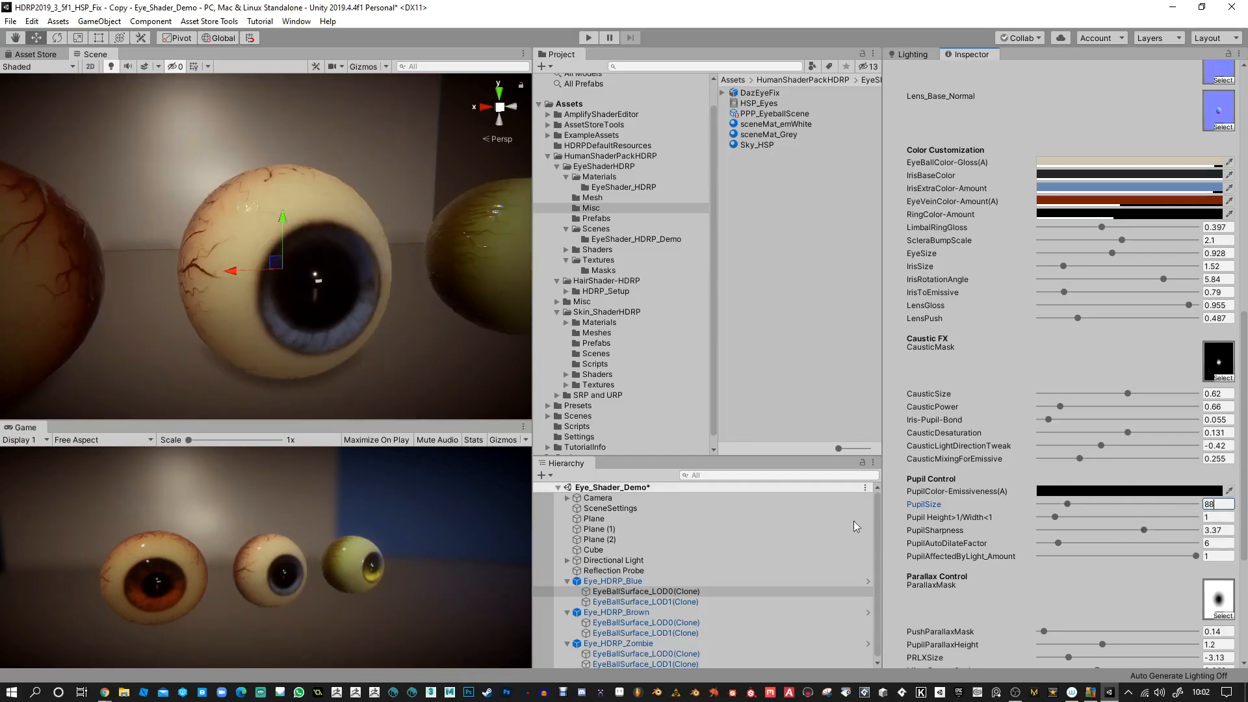
Step: Adjust the blue eye's parallax controls to PushParallaxMask 0.3, PupilParallaxHeight 0.96 and PRLXSize -3.55
{"action": "left_click_drag", "start_coordinate": [357, 398], "coordinate": [393, 382], "text": "alt"}
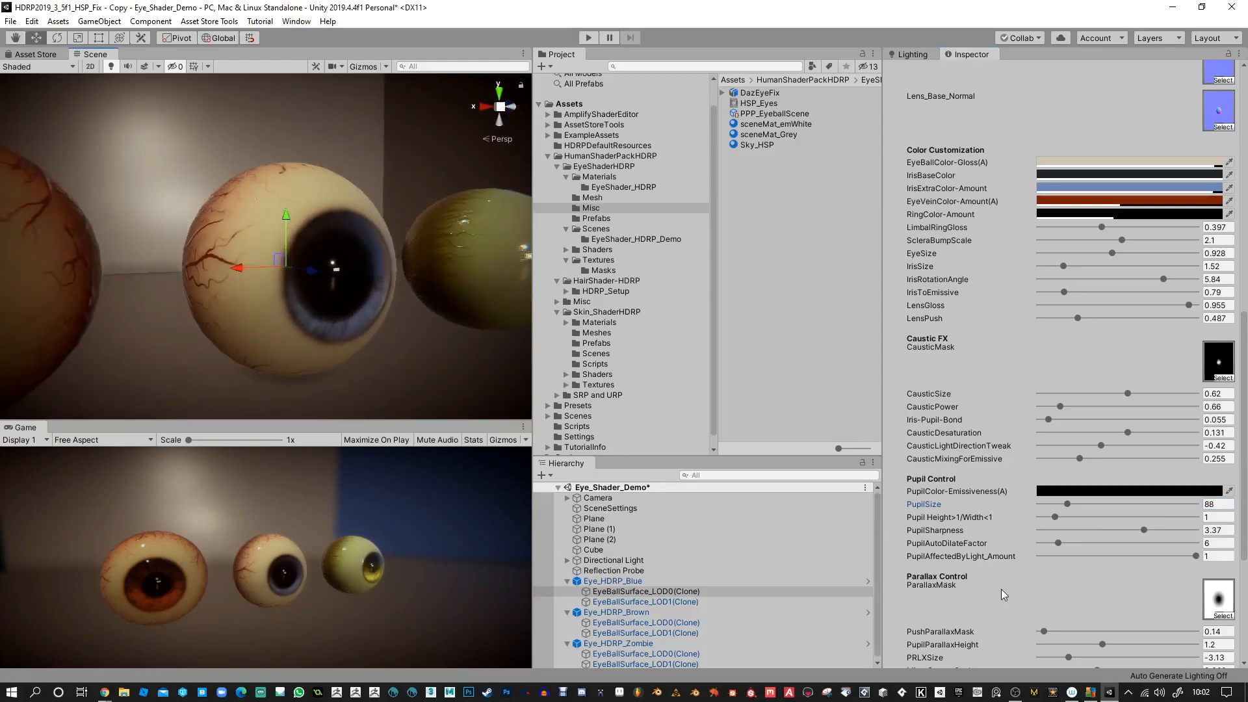
{"action": "left_click_drag", "start_coordinate": [1102, 644], "coordinate": [1093, 644]}
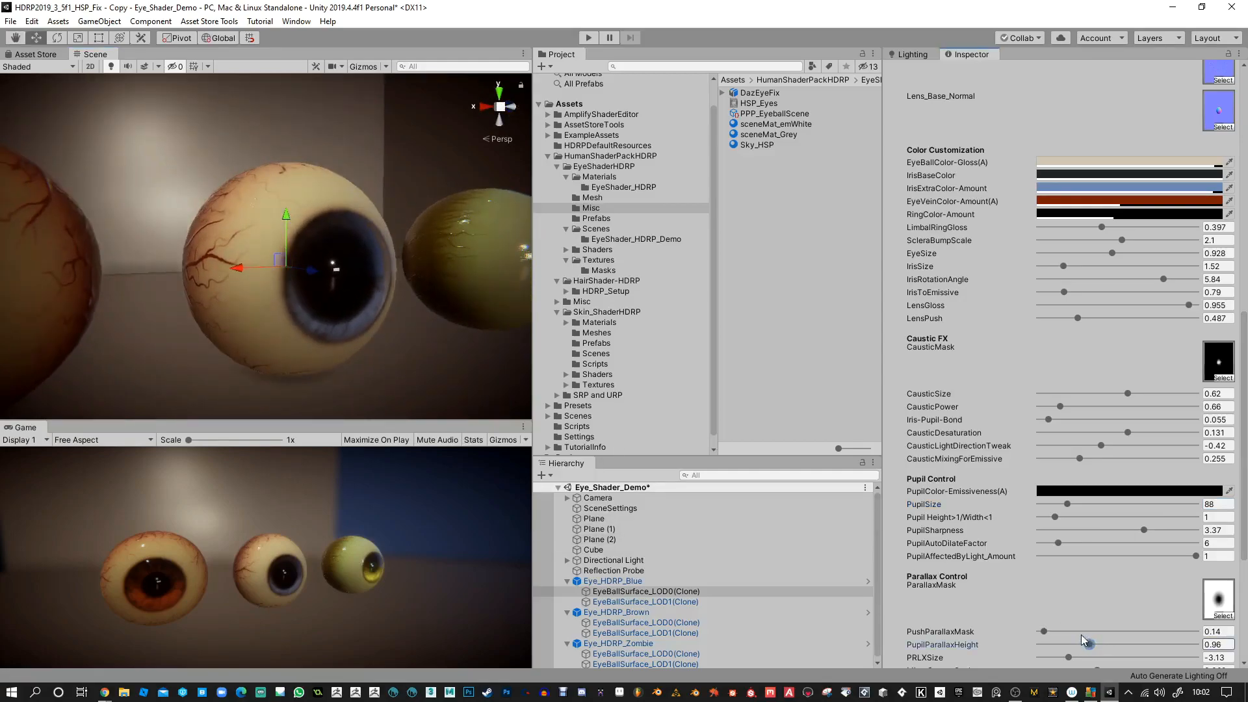
{"action": "left_click", "coordinate": [1045, 631]}
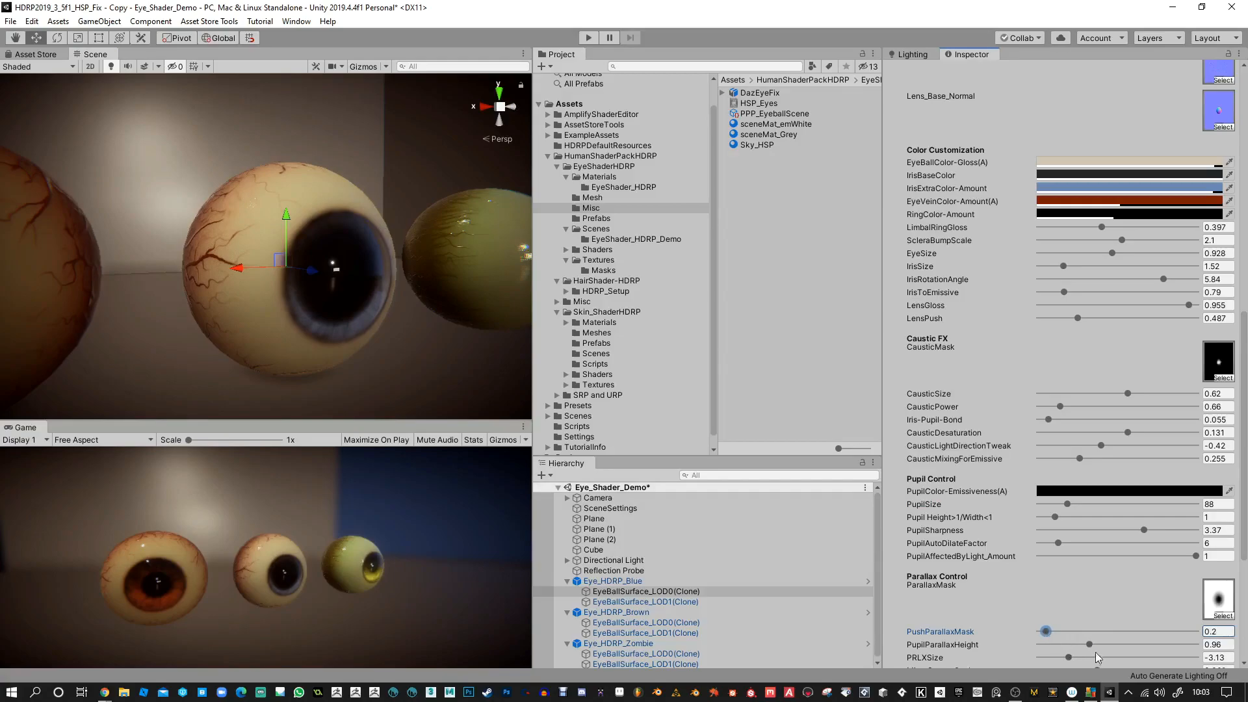
{"action": "left_click_drag", "start_coordinate": [1068, 655], "coordinate": [1062, 655]}
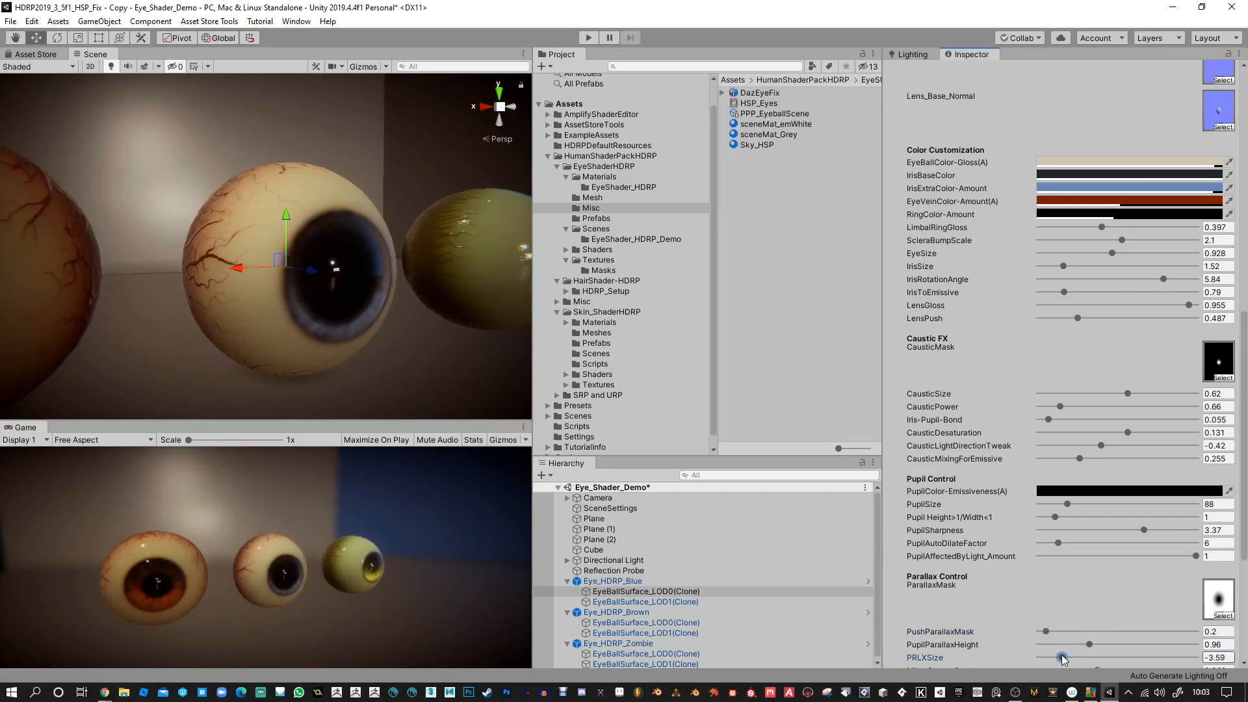
{"action": "left_click", "coordinate": [1048, 630]}
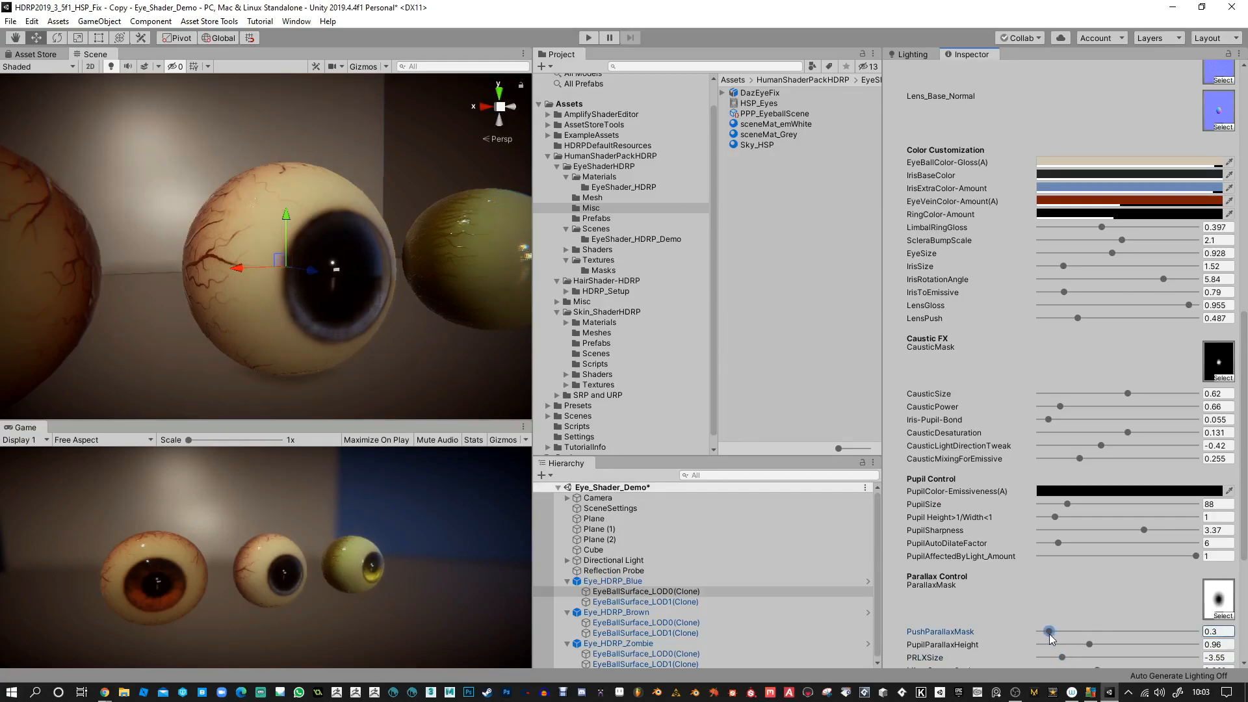
Step: Set the blue eye's PupilSharpness to 3.7 and raise its LightIntesity to 4.86 to check the pupil
{"action": "mouse_move", "coordinate": [1153, 527]}
{"action": "left_mouse_down"}
{"action": "mouse_move", "coordinate": [1175, 529]}
{"action": "mouse_move", "coordinate": [1159, 534]}
{"action": "left_mouse_up"}
{"action": "left_click_drag", "start_coordinate": [439, 342], "coordinate": [402, 331], "text": "alt"}
{"action": "right_click_drag", "start_coordinate": [413, 333], "coordinate": [389, 334], "text": "alt"}
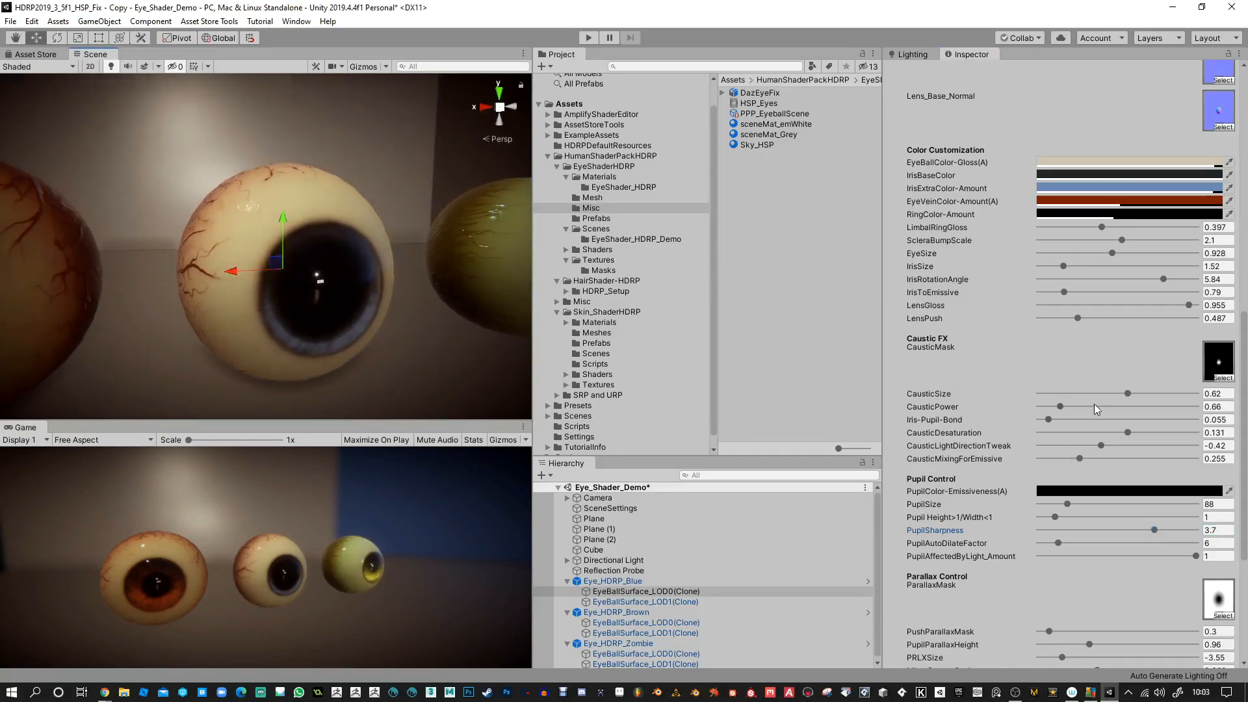
{"action": "scroll", "coordinate": [1110, 139], "scroll_direction": "up", "scroll_amount": 8}
{"action": "left_click_drag", "start_coordinate": [1043, 279], "coordinate": [1129, 298]}
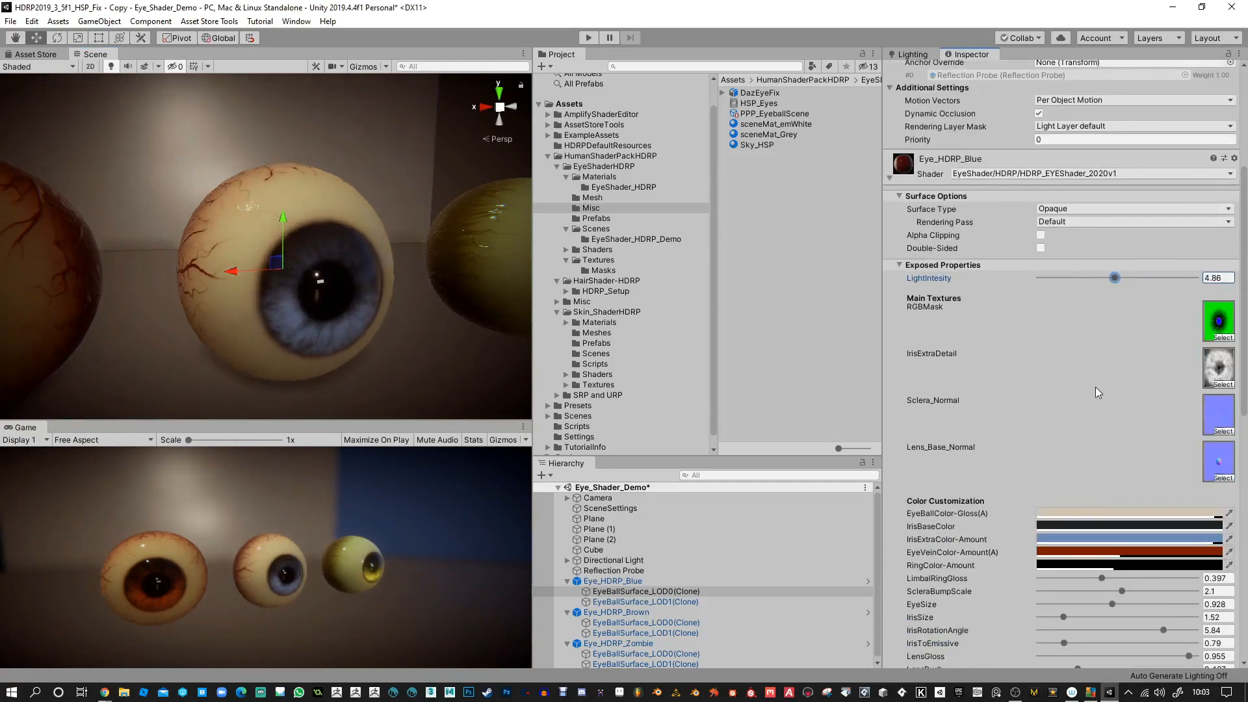
Step: Set the blue eye's PupilAutoDilateFactor to 14.7 and vary its LightIntesity to test the dilation
{"action": "scroll", "coordinate": [1095, 384], "scroll_direction": "down", "scroll_amount": 6}
{"action": "scroll", "coordinate": [1077, 565], "scroll_direction": "down", "scroll_amount": 3}
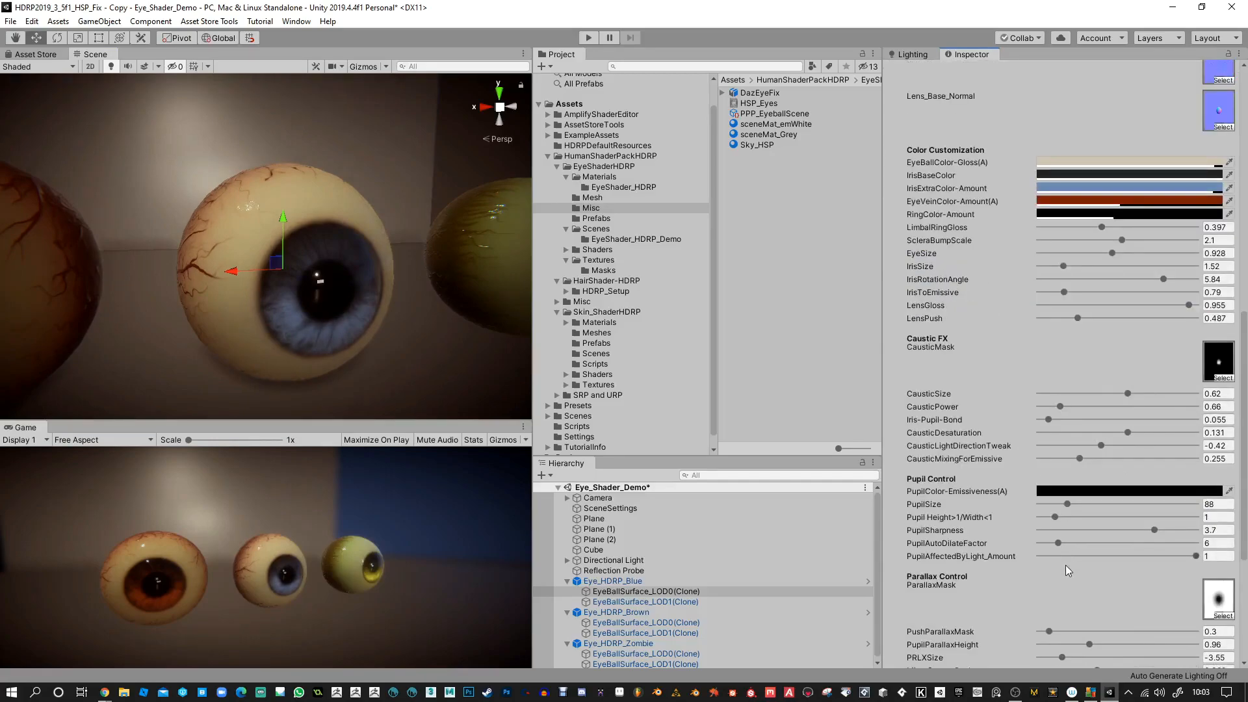
{"action": "left_click_drag", "start_coordinate": [1058, 544], "coordinate": [1089, 548]}
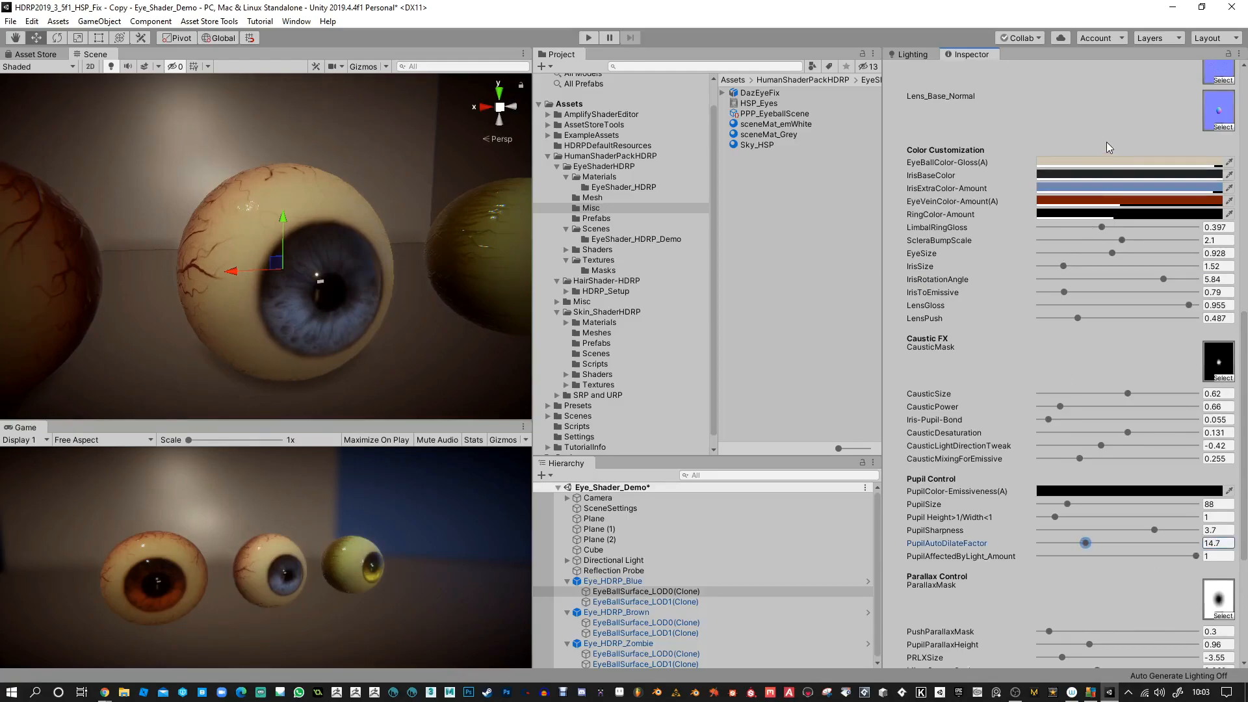
{"action": "scroll", "coordinate": [1106, 147], "scroll_direction": "up", "scroll_amount": 6}
{"action": "left_click_drag", "start_coordinate": [1110, 161], "coordinate": [1059, 165]}
Step: Shape the blue eye's pupil into a vertical slit with a Pupil Height/Width of 2.83 and a PupilSize of 73
{"action": "scroll", "coordinate": [1029, 522], "scroll_direction": "down", "scroll_amount": 3}
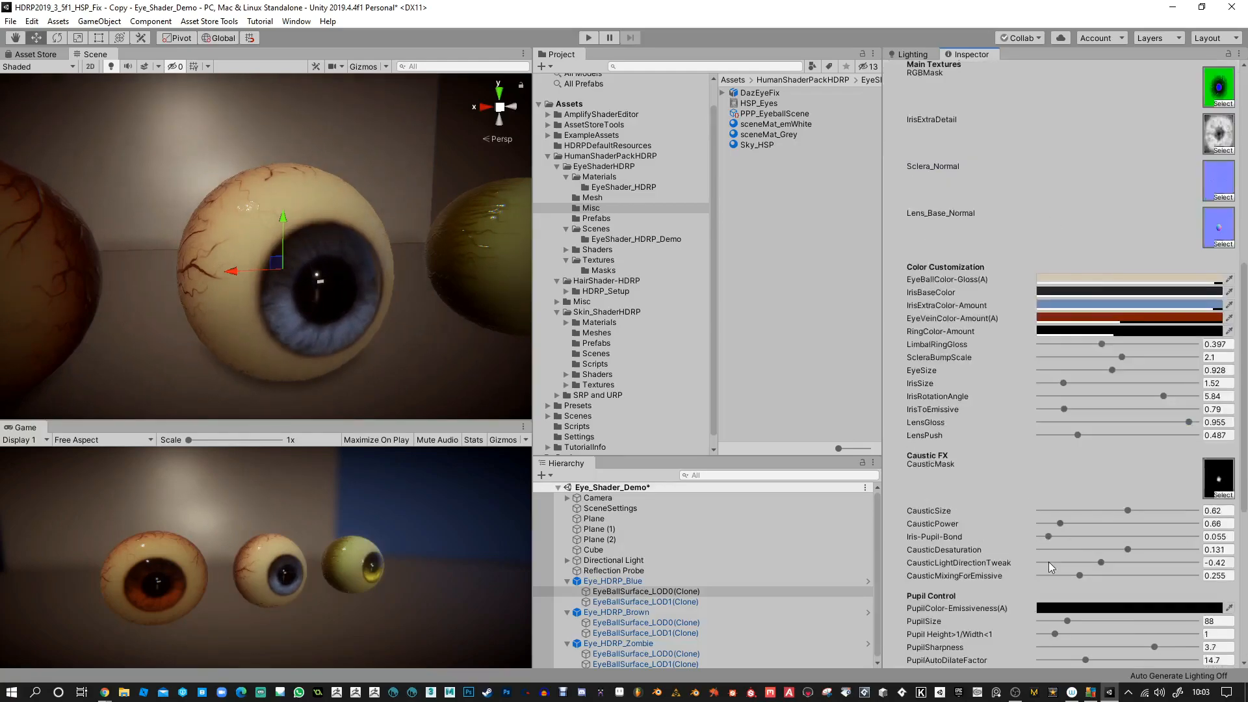
{"action": "scroll", "coordinate": [1036, 559], "scroll_direction": "down", "scroll_amount": 3}
{"action": "mouse_move", "coordinate": [1066, 516]}
{"action": "left_mouse_down"}
{"action": "mouse_move", "coordinate": [1137, 517]}
{"action": "mouse_move", "coordinate": [1082, 517]}
{"action": "left_mouse_up"}
{"action": "left_click_drag", "start_coordinate": [1068, 504], "coordinate": [1062, 503]}
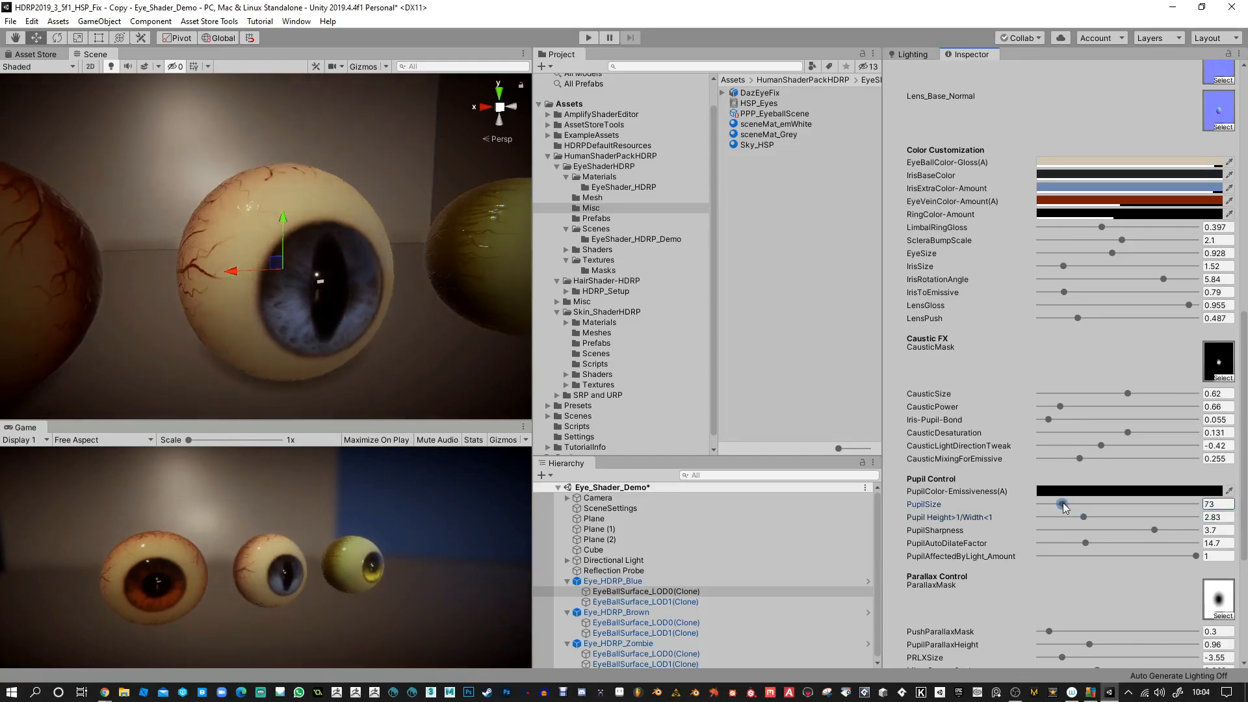
Step: Vary the blue eye's LightIntesity to test the slit pupil's dilation, ending at 2.03
{"action": "scroll", "coordinate": [1055, 193], "scroll_direction": "up", "scroll_amount": 10}
{"action": "left_click_drag", "start_coordinate": [1089, 277], "coordinate": [1057, 272]}
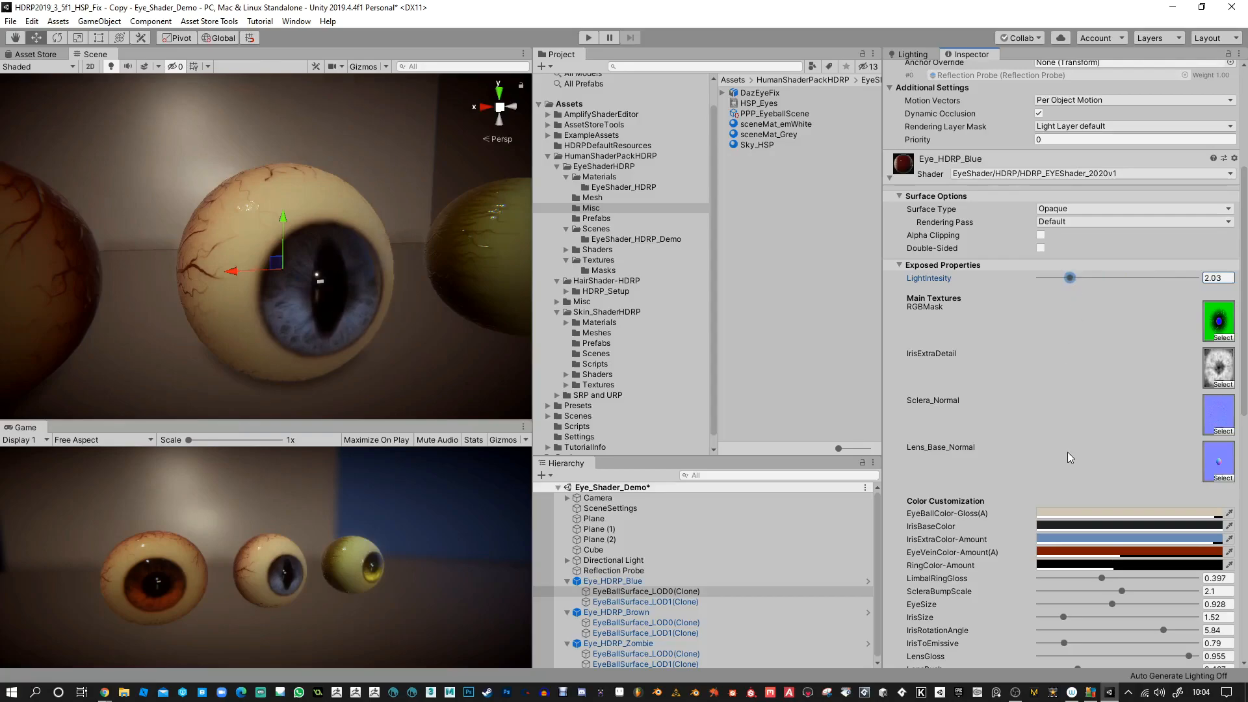
Step: Narrow the blue eye's slit pupil with a Pupil Height/Width of 4.89 and a PupilSize of 59
{"action": "scroll", "coordinate": [1069, 453], "scroll_direction": "down", "scroll_amount": 5}
{"action": "scroll", "coordinate": [1071, 458], "scroll_direction": "down", "scroll_amount": 3}
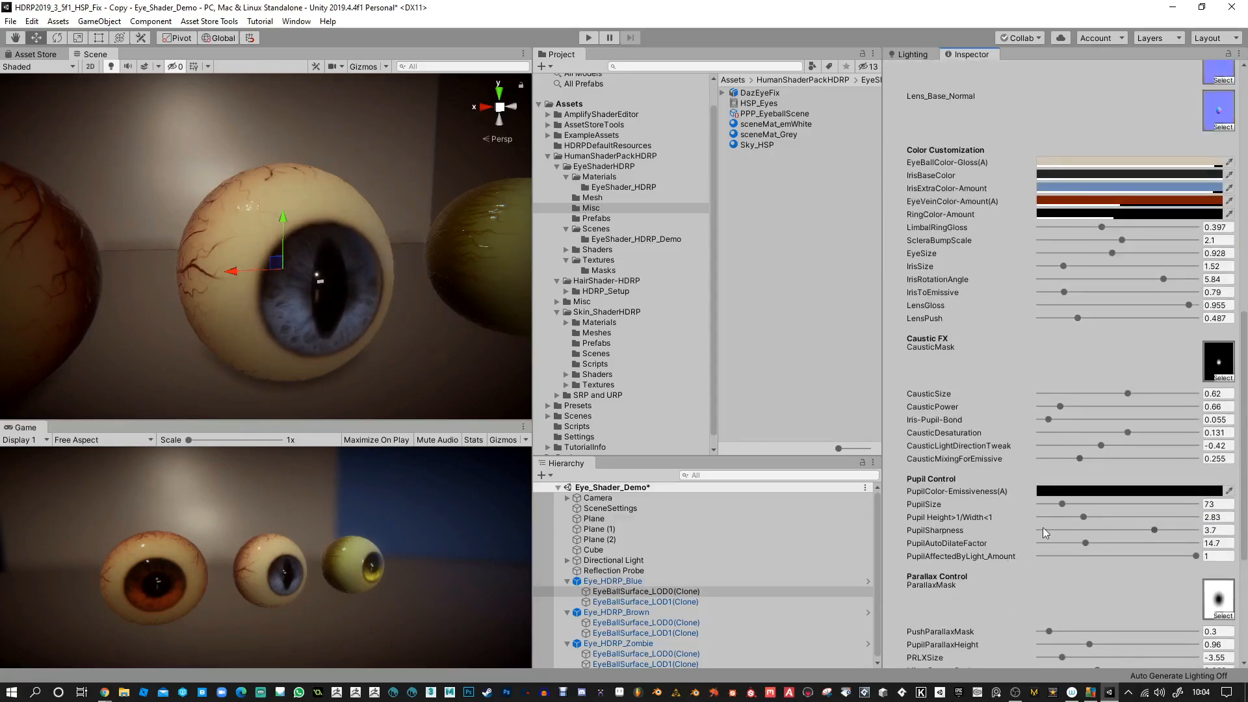
{"action": "left_click_drag", "start_coordinate": [1083, 516], "coordinate": [1115, 517]}
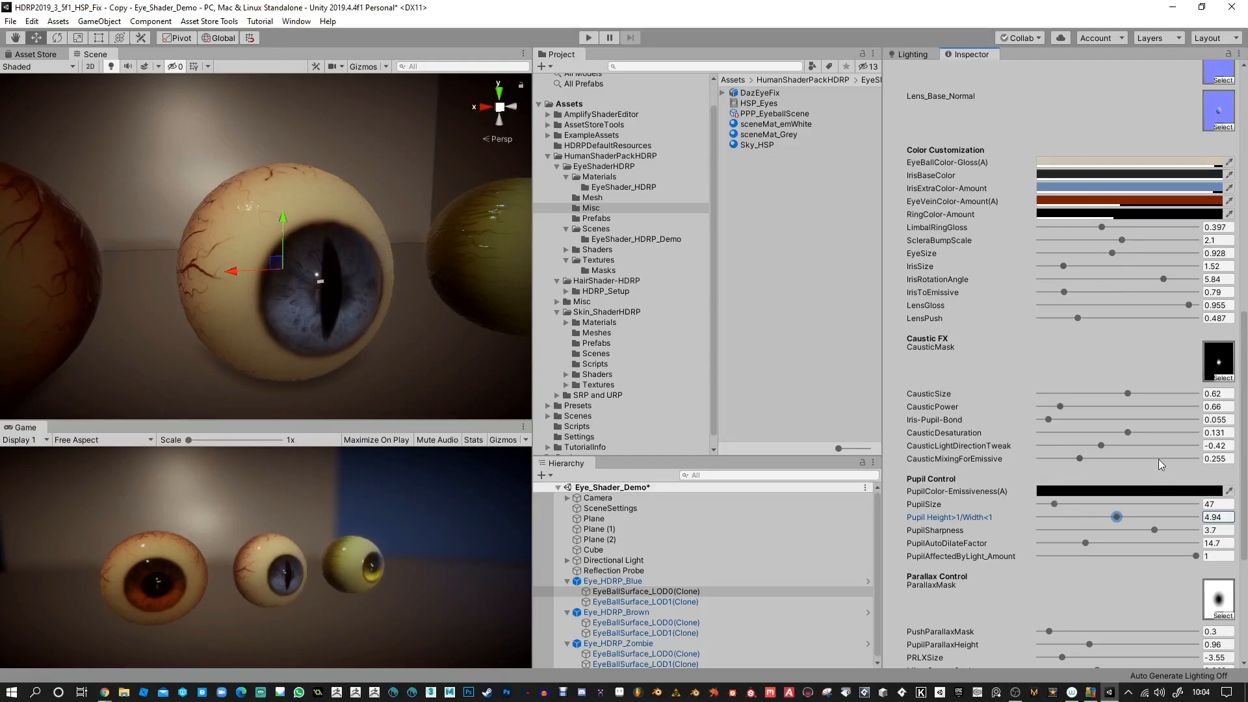
{"action": "left_click_drag", "start_coordinate": [1116, 520], "coordinate": [1057, 501]}
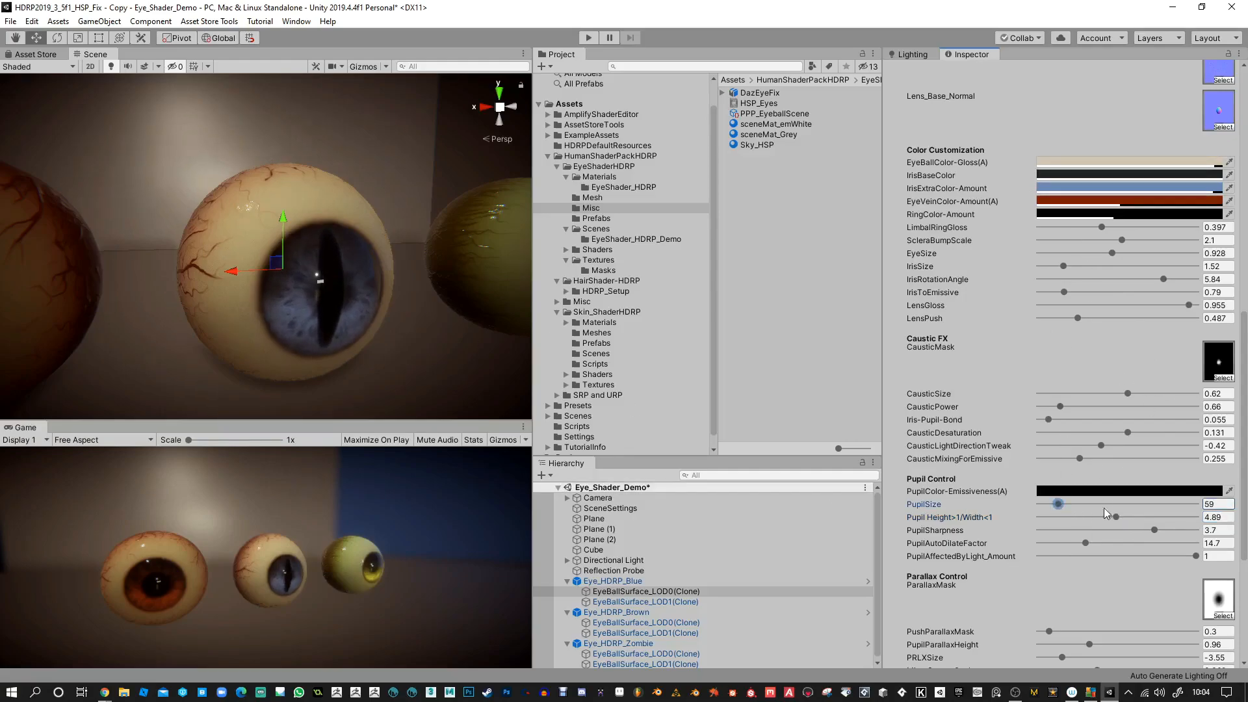
Step: Make the blue eye's pupil round with a Pupil Height/Width of 1 and a PupilSize of 85
{"action": "left_click", "coordinate": [1221, 515]}
{"action": "type", "text": "1"}
{"action": "left_click_drag", "start_coordinate": [1059, 504], "coordinate": [1066, 502]}
{"action": "left_click", "coordinate": [1212, 503]}
{"action": "type", "text": "85"}
{"action": "key", "text": "Return"}
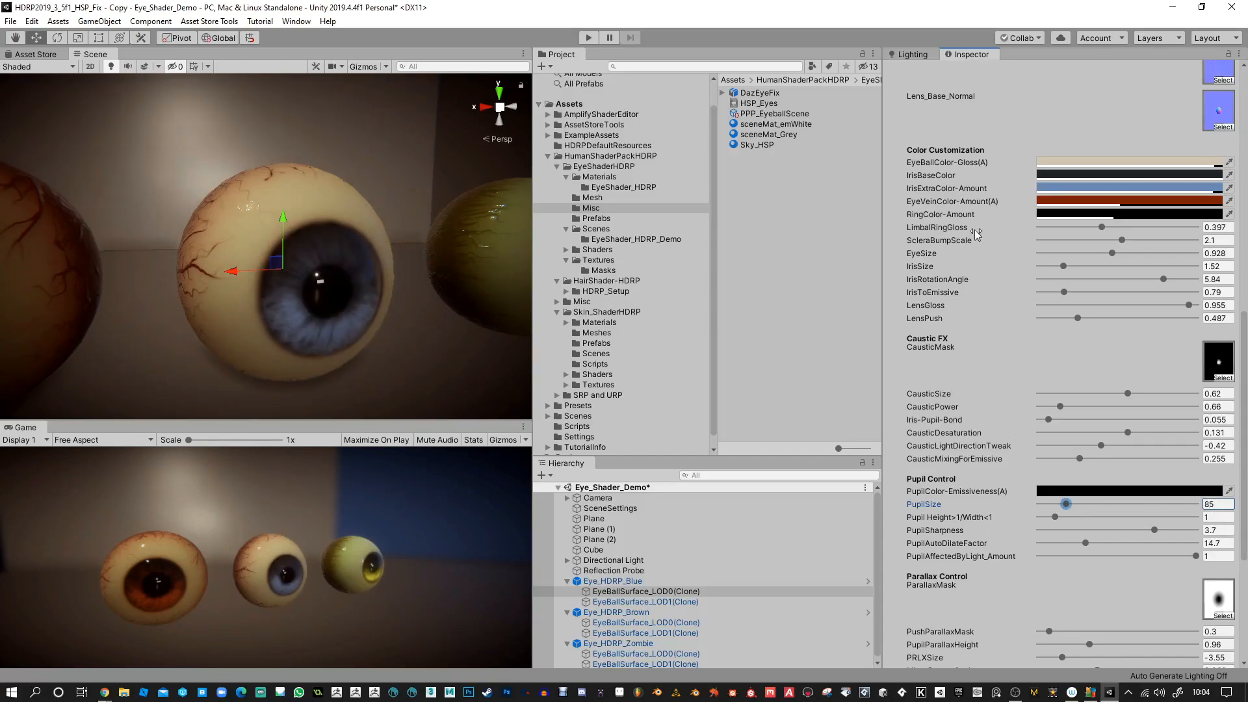
Step: Examine the three eyeballs from different angles and review the blue eye material's caustic, pupil and parallax properties
{"action": "scroll", "coordinate": [457, 239], "scroll_direction": "down", "scroll_amount": 5}
{"action": "left_click_drag", "start_coordinate": [458, 269], "coordinate": [422, 273], "text": "alt"}
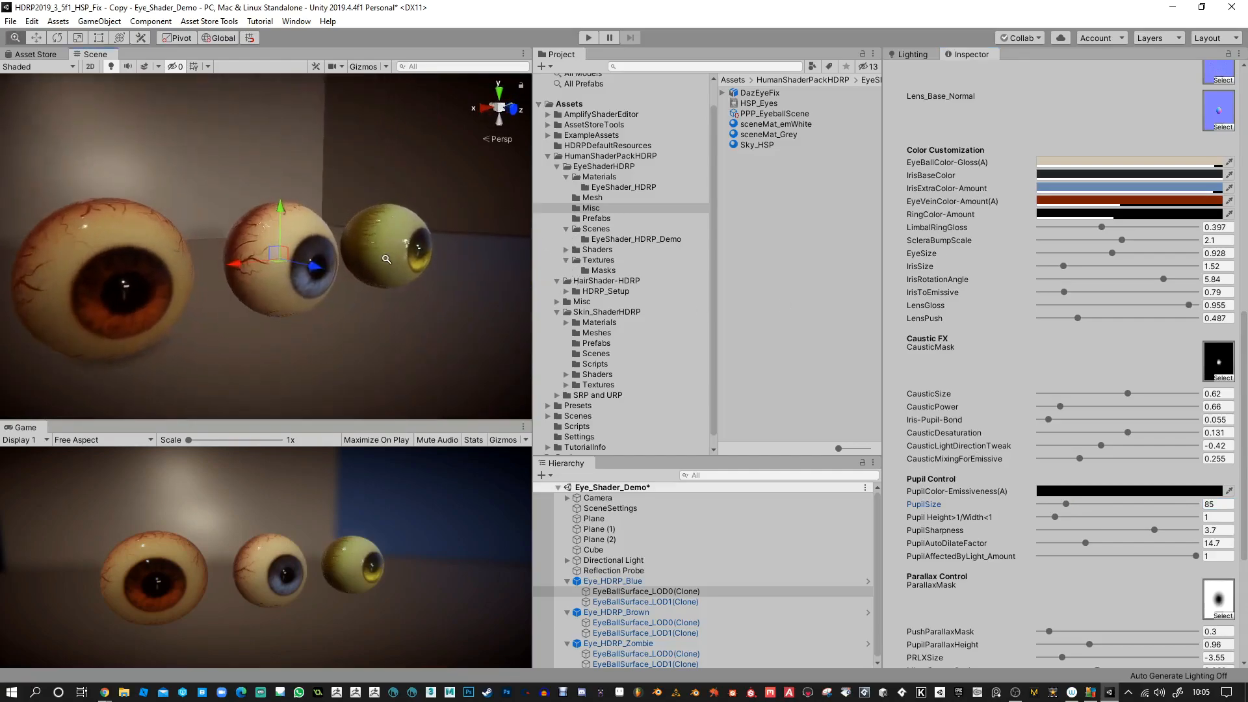
{"action": "right_click_drag", "start_coordinate": [403, 281], "coordinate": [365, 334], "text": "alt"}
{"action": "left_click_drag", "start_coordinate": [343, 192], "coordinate": [366, 178], "text": "alt"}
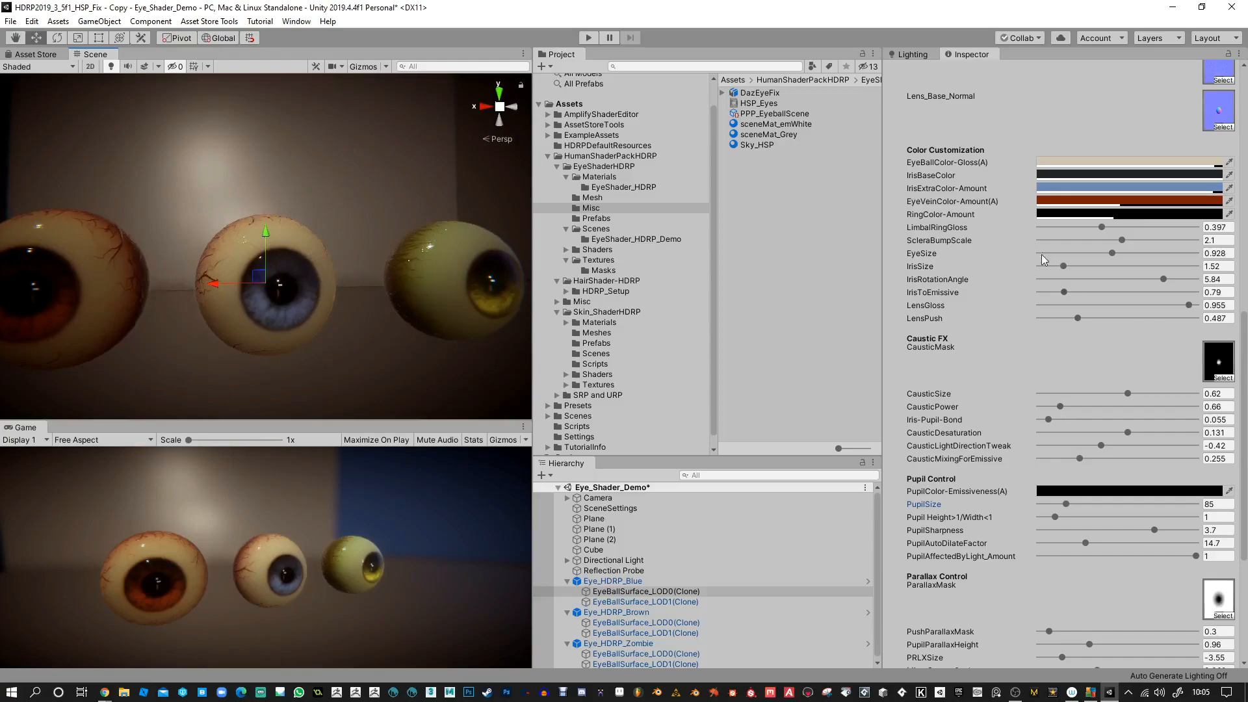
{"action": "scroll", "coordinate": [1069, 516], "scroll_direction": "down", "scroll_amount": 5}
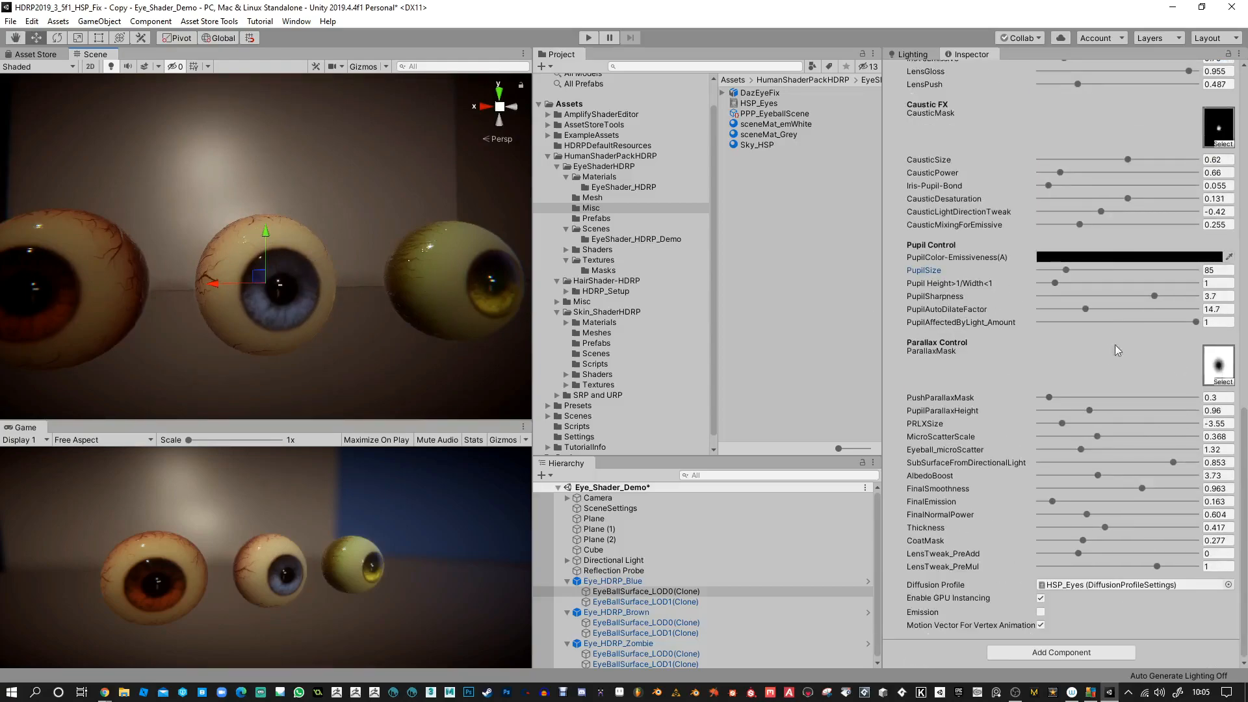
{"action": "scroll", "coordinate": [1040, 418], "scroll_direction": "up", "scroll_amount": 3}
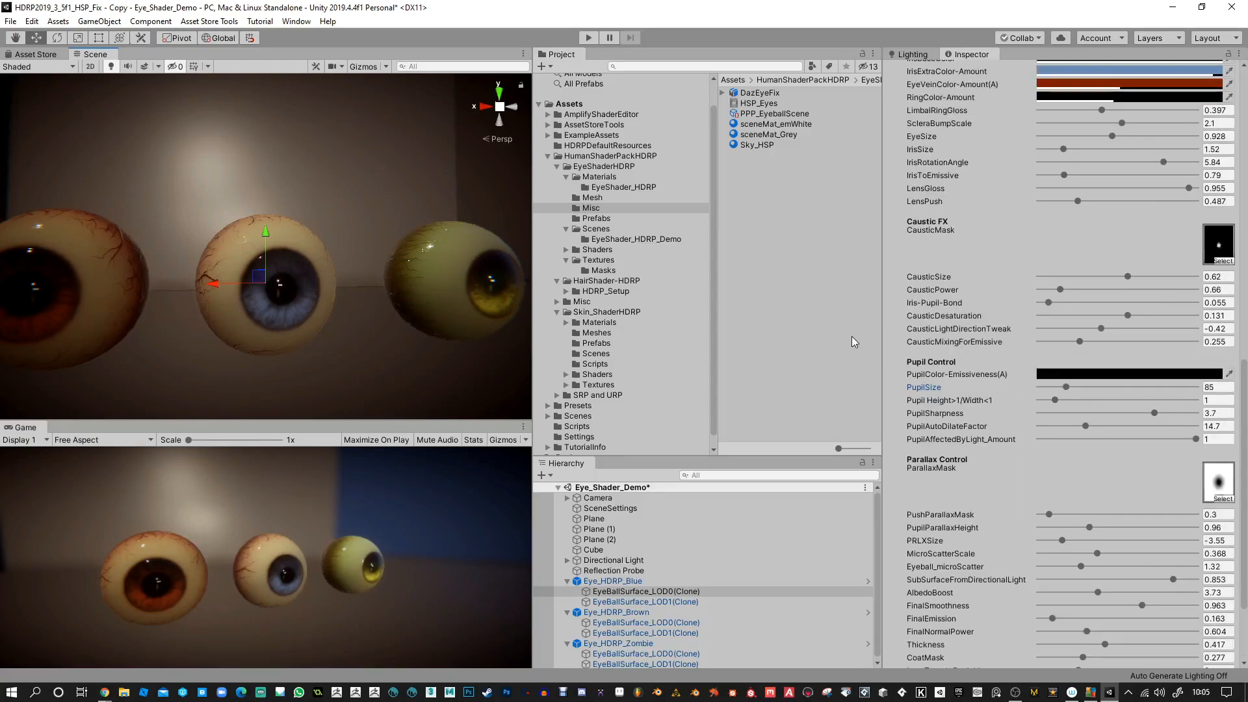
{"action": "scroll", "coordinate": [1163, 260], "scroll_direction": "up", "scroll_amount": 6}
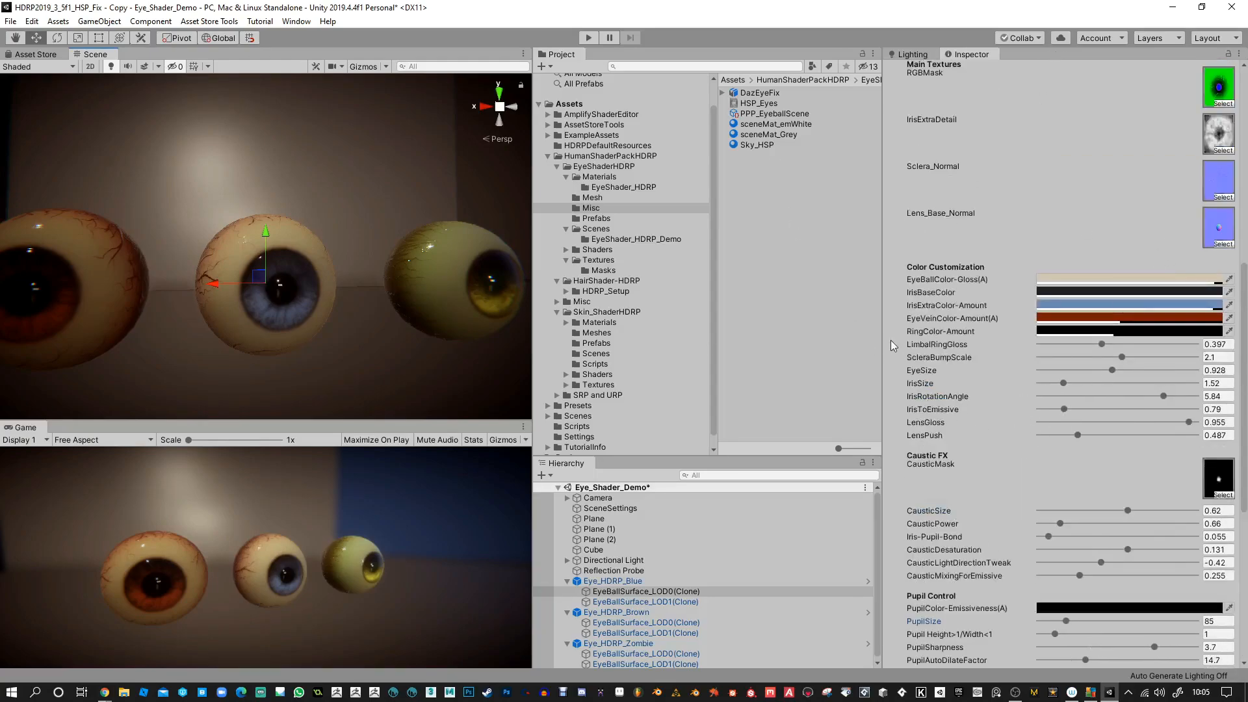
Step: Clear the object selection and inspect the brown, blue and zombie eyeballs from the side and front
{"action": "left_click_drag", "start_coordinate": [388, 157], "coordinate": [434, 261], "text": "alt"}
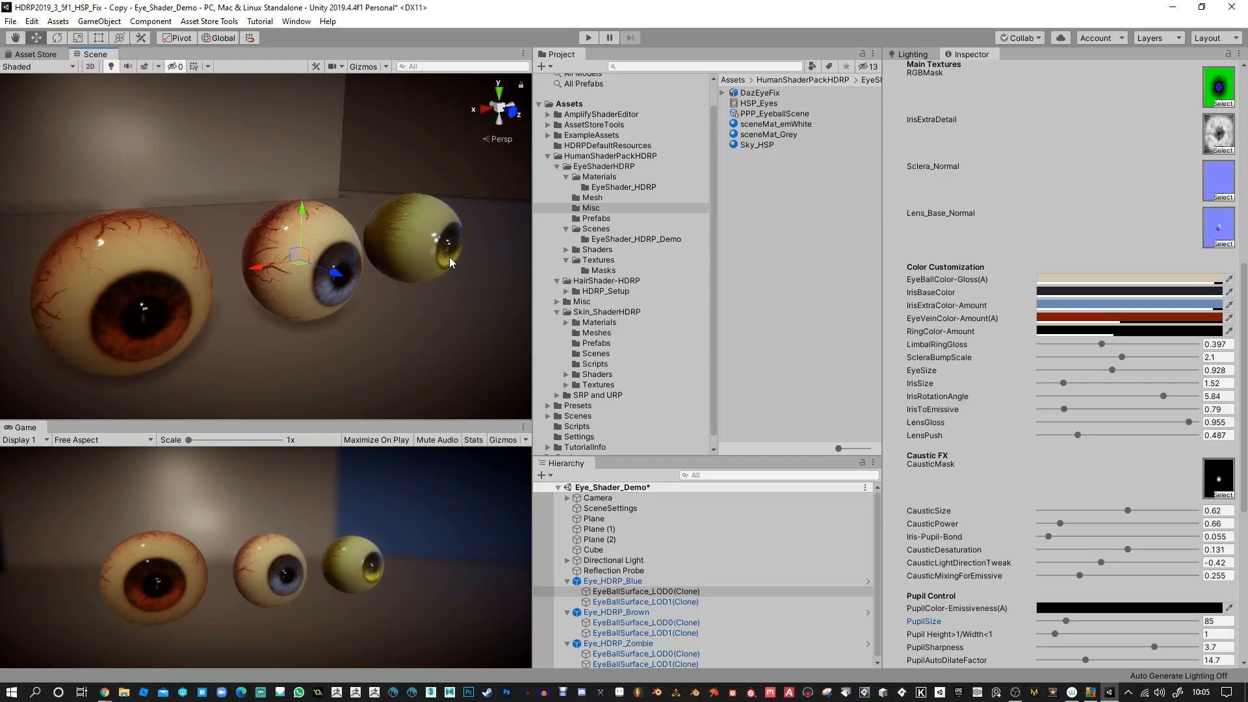
{"action": "left_click", "coordinate": [445, 340]}
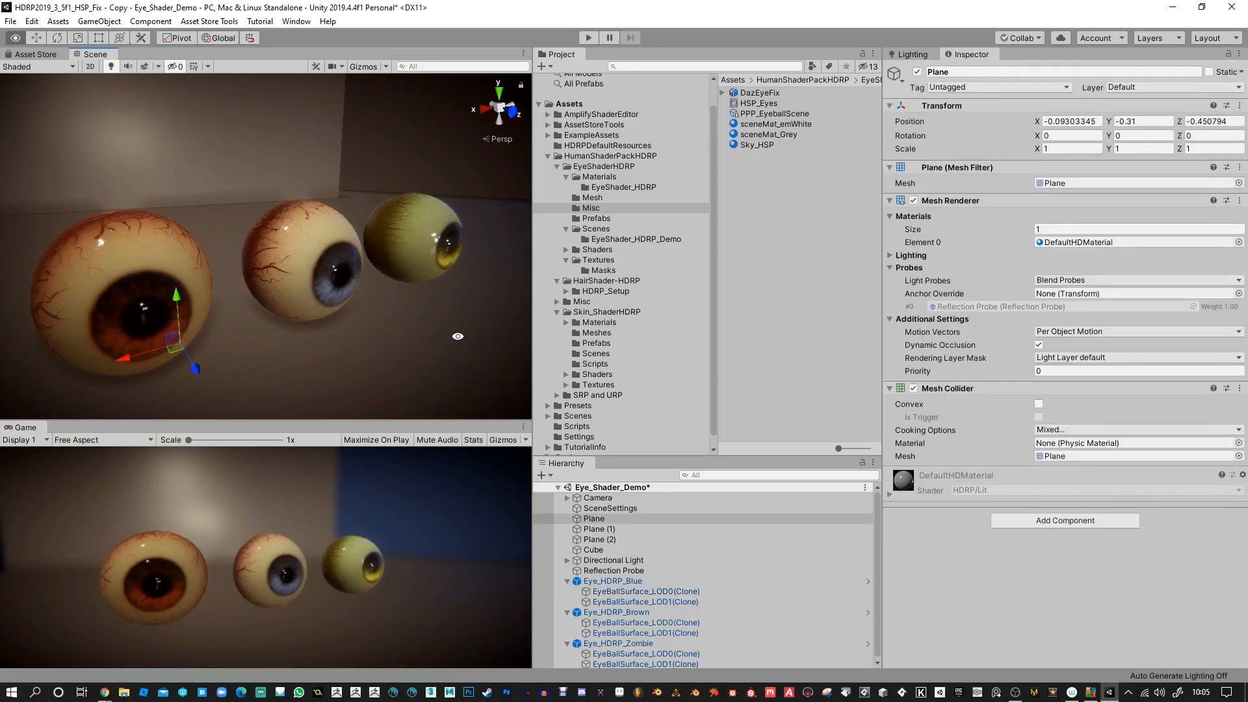
{"action": "left_click", "coordinate": [361, 149]}
{"action": "left_click_drag", "start_coordinate": [426, 198], "coordinate": [422, 170], "text": "alt"}
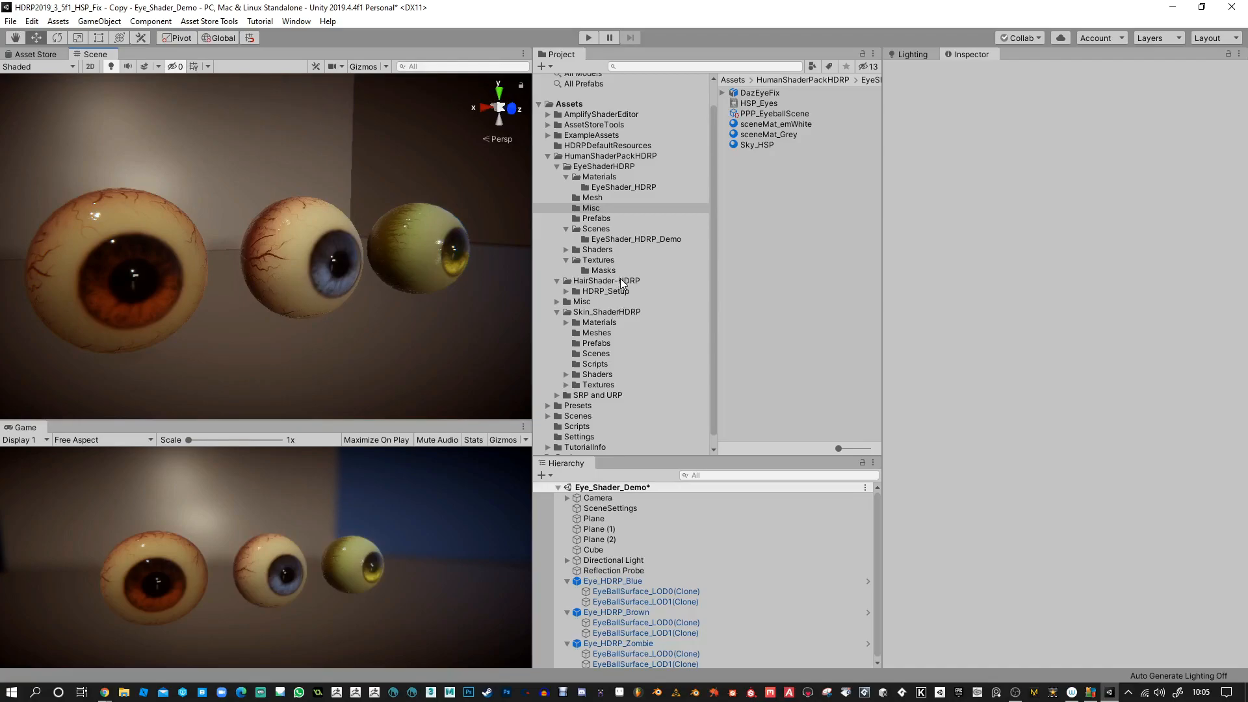
{"action": "left_click_drag", "start_coordinate": [377, 382], "coordinate": [445, 381], "text": "alt"}
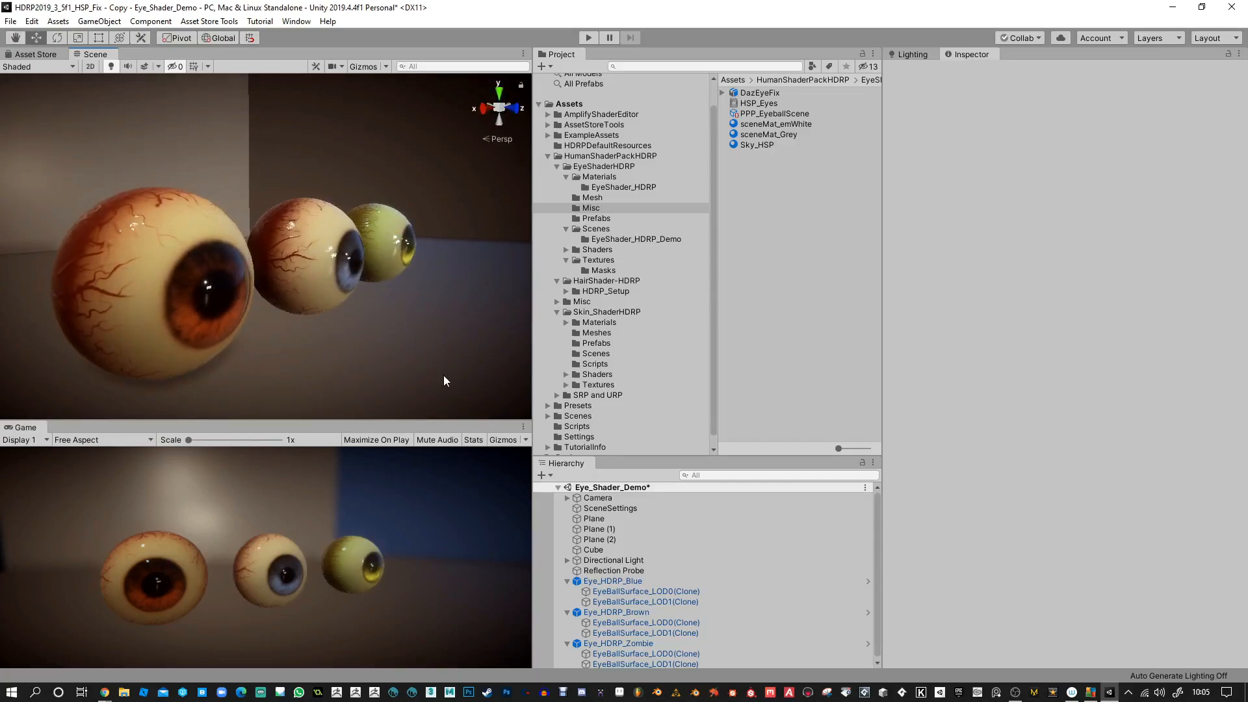